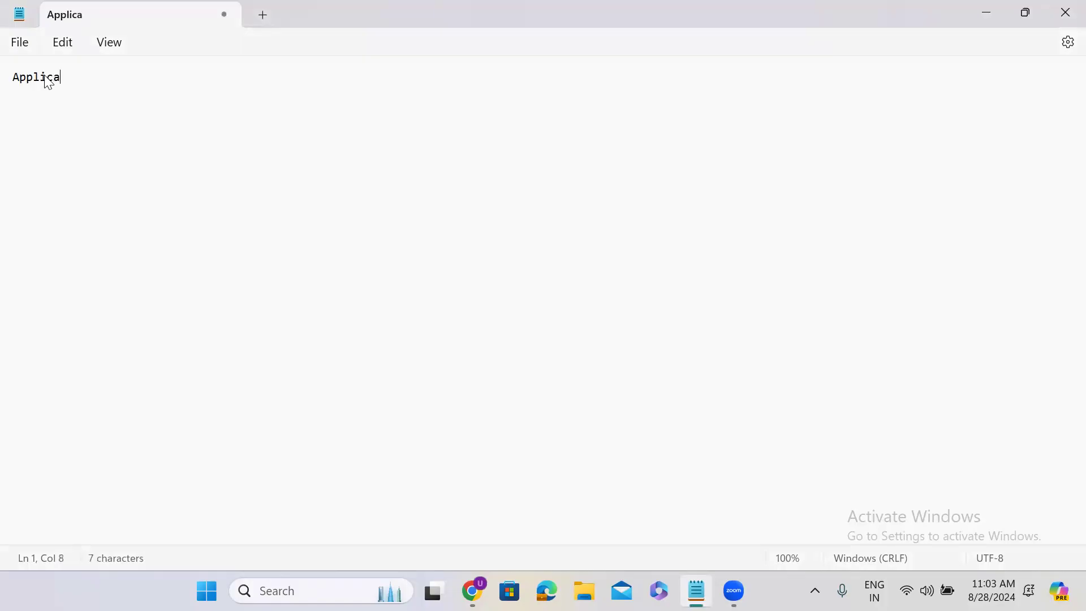
# Complete the note's heading as "Application Menus and Modules:" and leave a blank line beneath it
pyautogui.write('tion M')
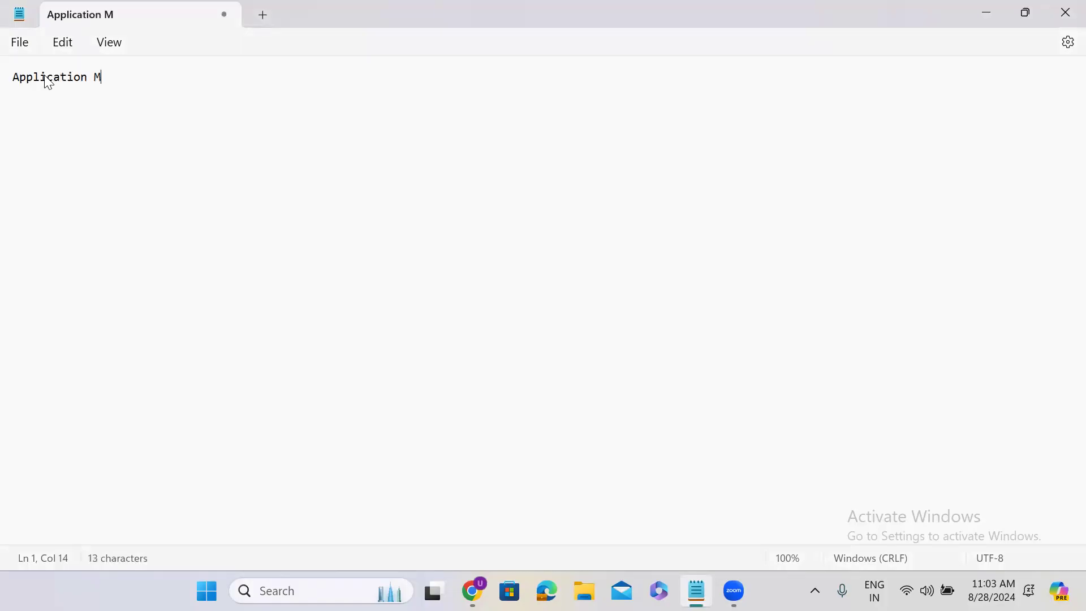
pyautogui.write('enus and Mo')
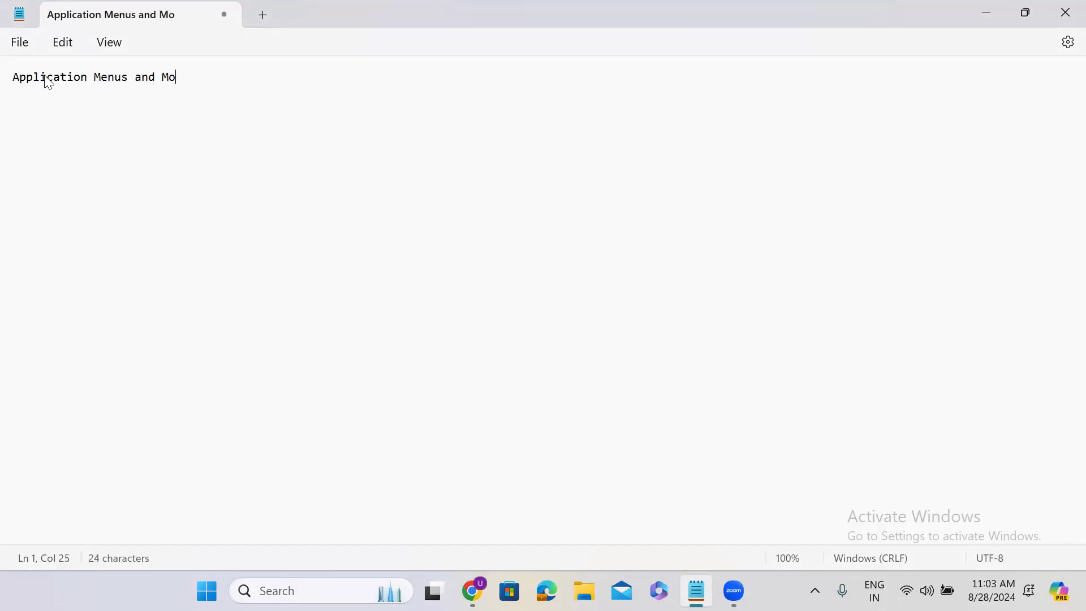
pyautogui.write('dules:')
pyautogui.press('Return')
pyautogui.press('Return')
# Switch to the ServiceNow problem record in Chrome and view the unfiltered application navigator, collapsing and re-expanding the Self-Service application
pyautogui.click(986, 13)
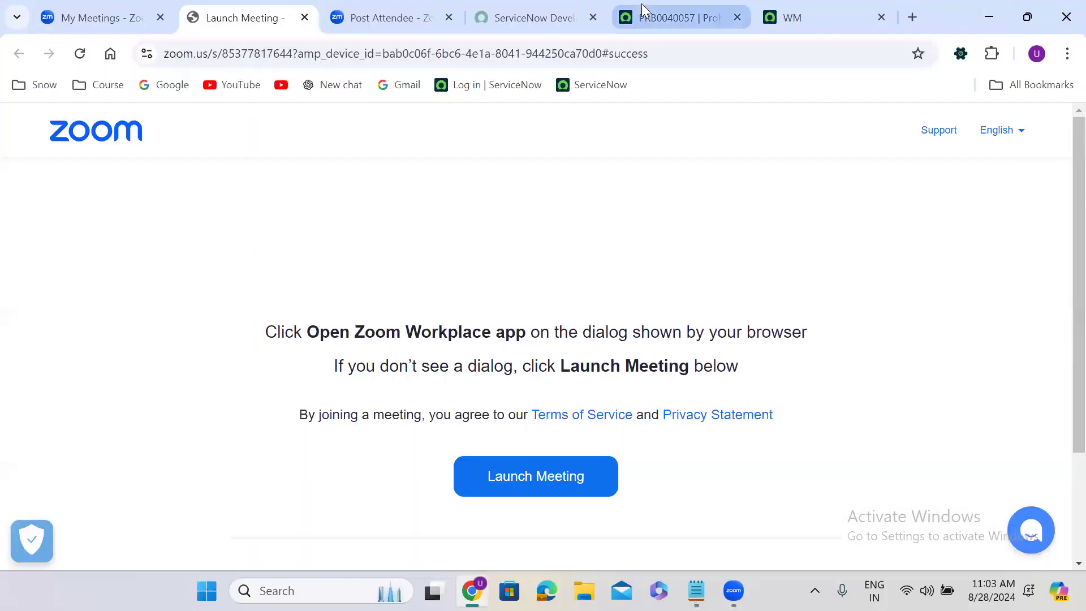
pyautogui.click(682, 17)
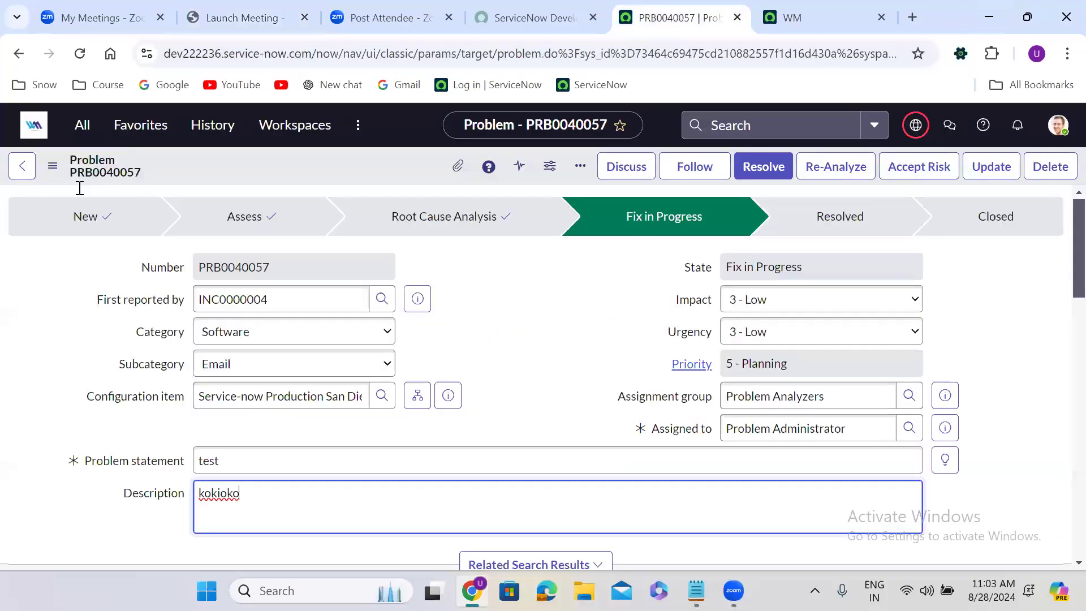
pyautogui.click(83, 125)
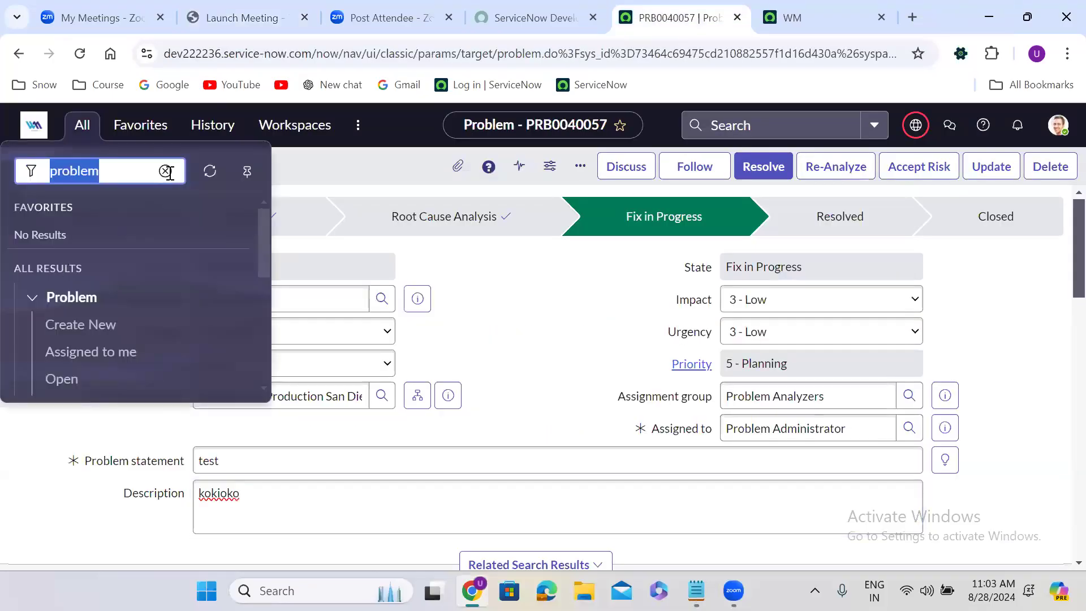
pyautogui.press('BackSpace')
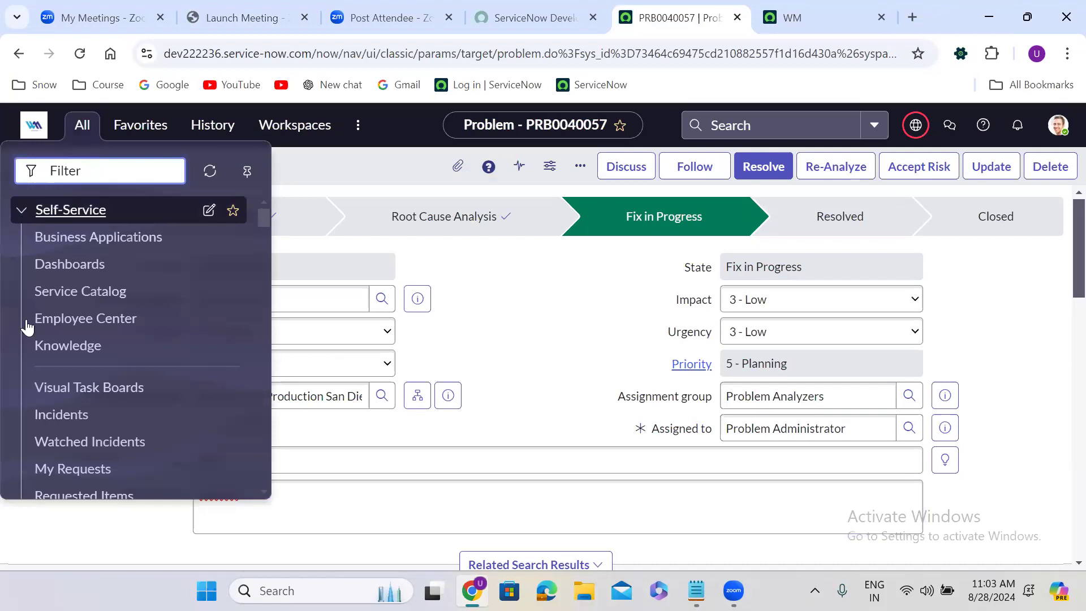
pyautogui.click(57, 209)
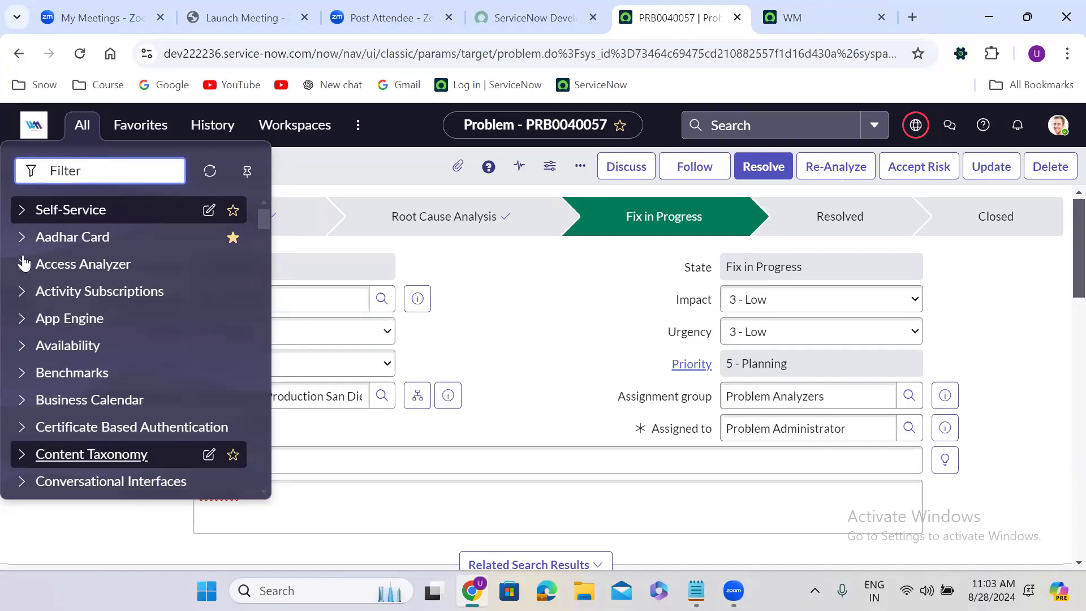
pyautogui.click(24, 213)
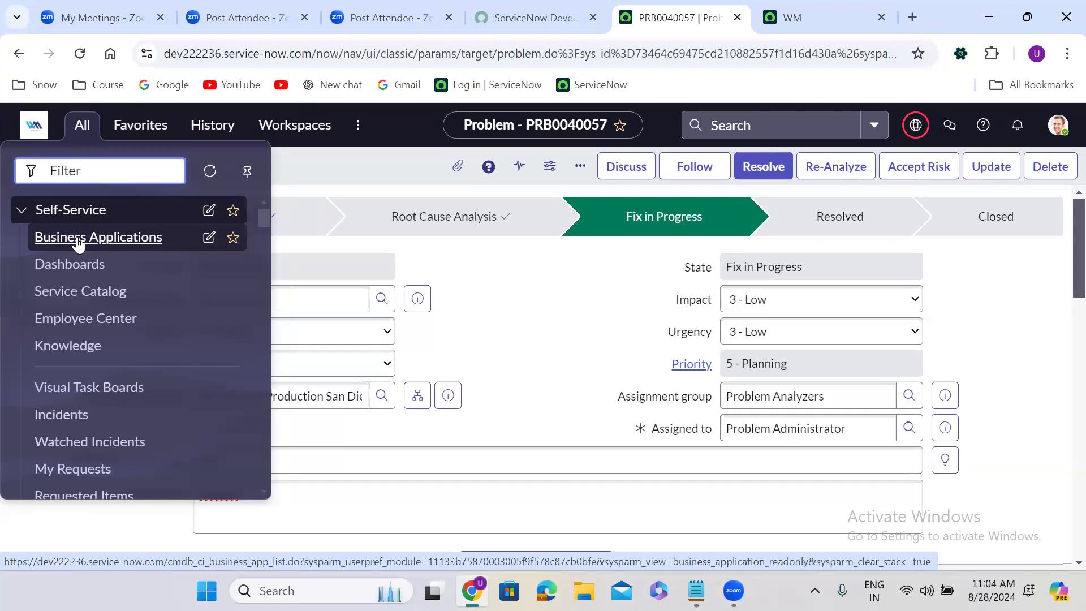
# Filter the navigator for "incident" and open the Incident application's Create New form, leaving the problem record without saving
pyautogui.click(80, 169)
pyautogui.write('incident')
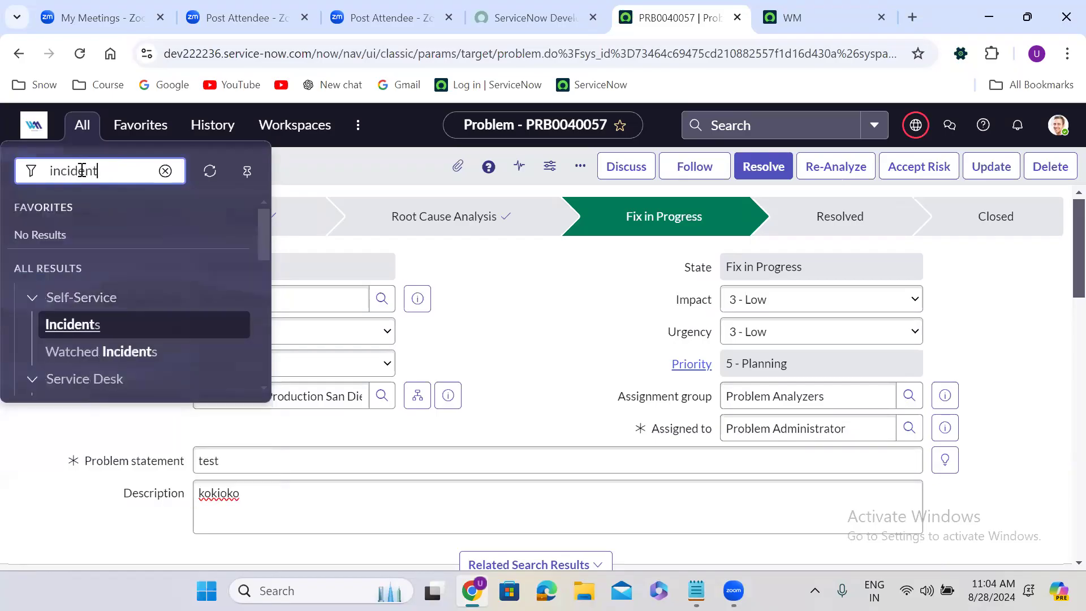
pyautogui.moveTo(268, 229); pyautogui.dragTo(269, 277)
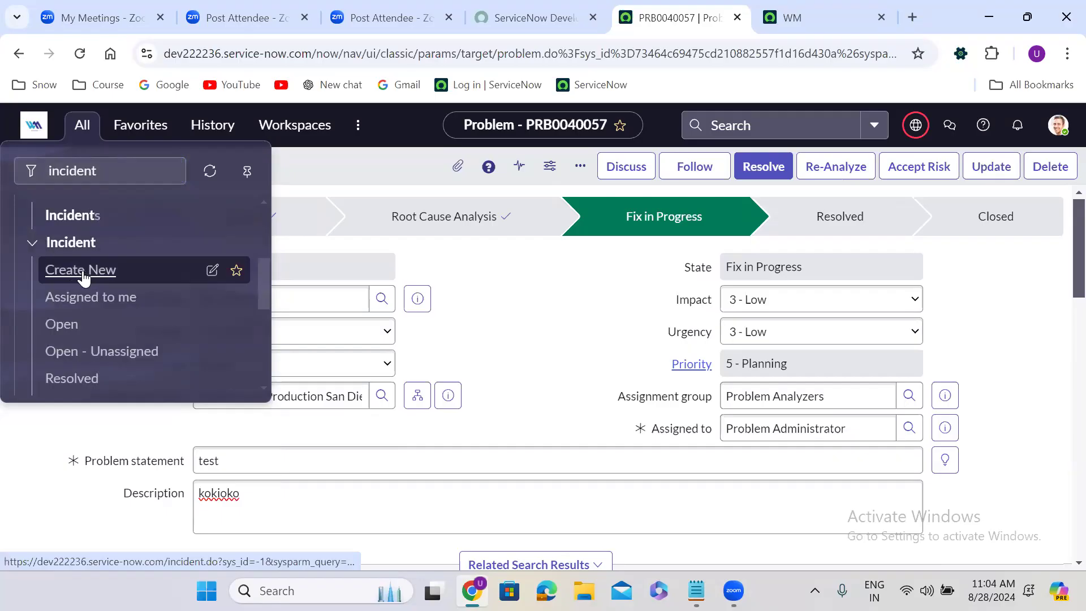
pyautogui.click(82, 269)
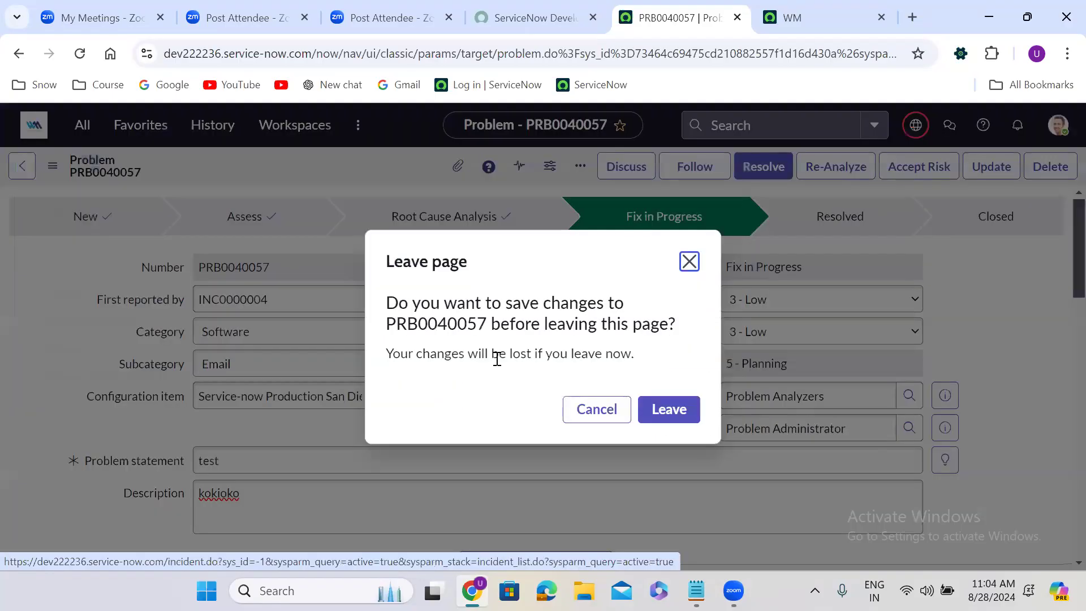
pyautogui.click(667, 421)
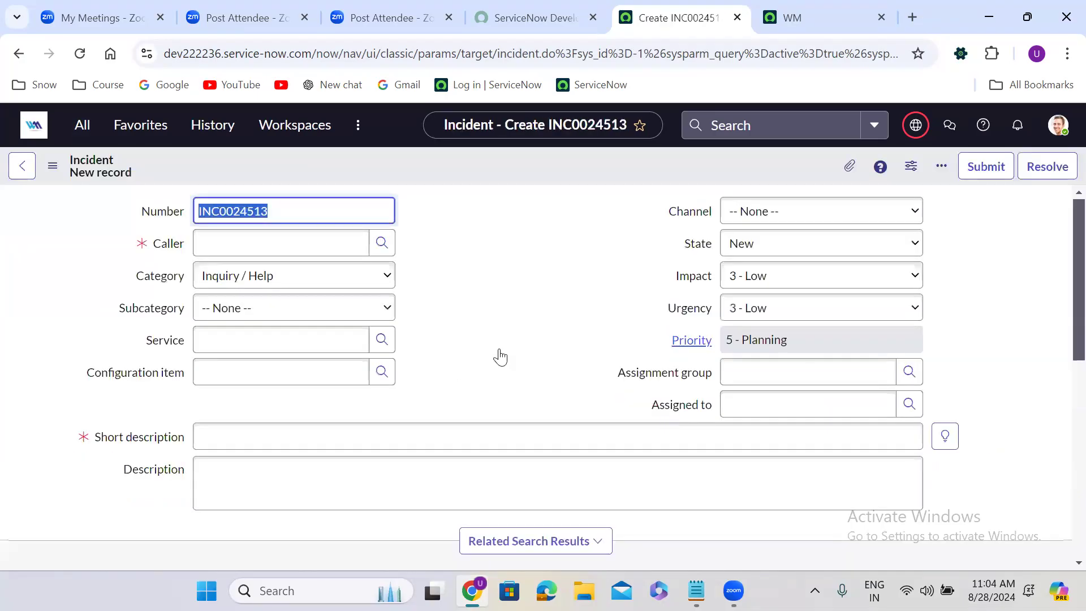
# Filter the navigator for "problem" and open the Problem application's Create New form
pyautogui.click(76, 136)
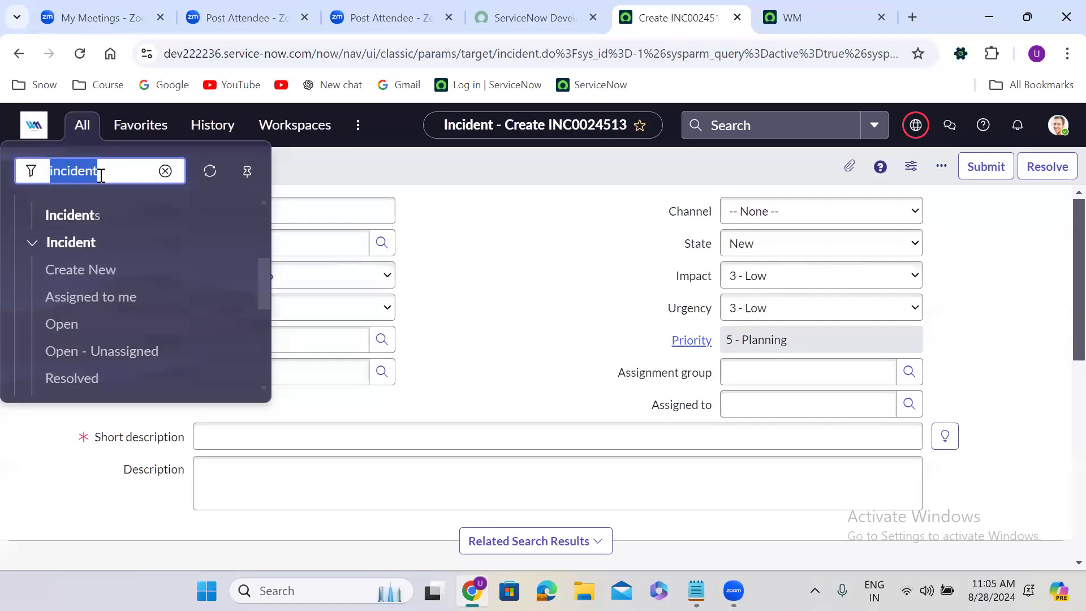
pyautogui.write('problem')
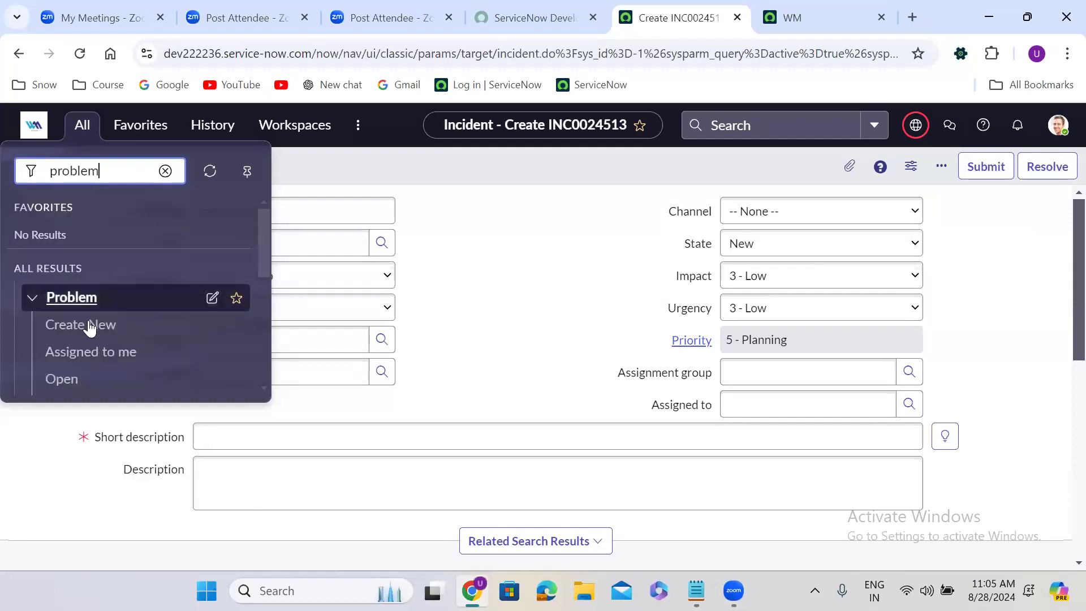
pyautogui.click(89, 324)
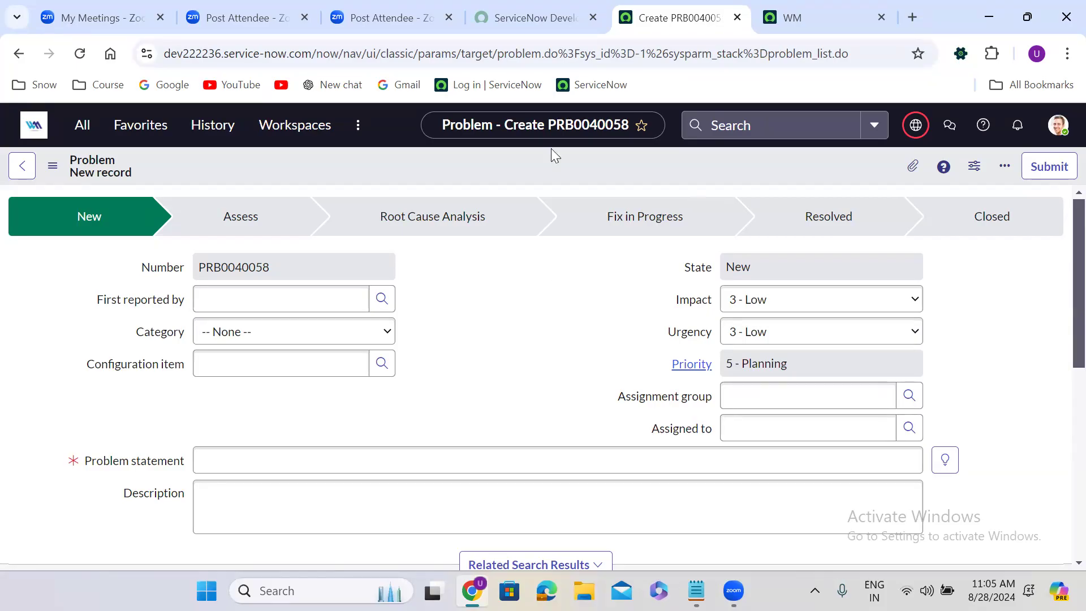
# Return to the instance home page and briefly view the application navigator
pyautogui.click(30, 123)
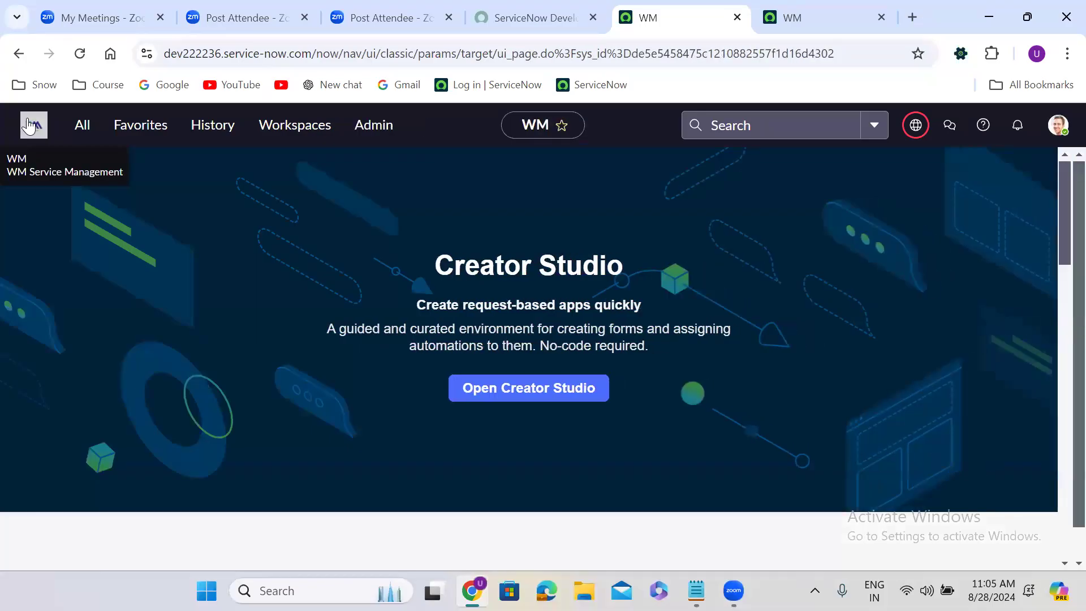
pyautogui.click(83, 126)
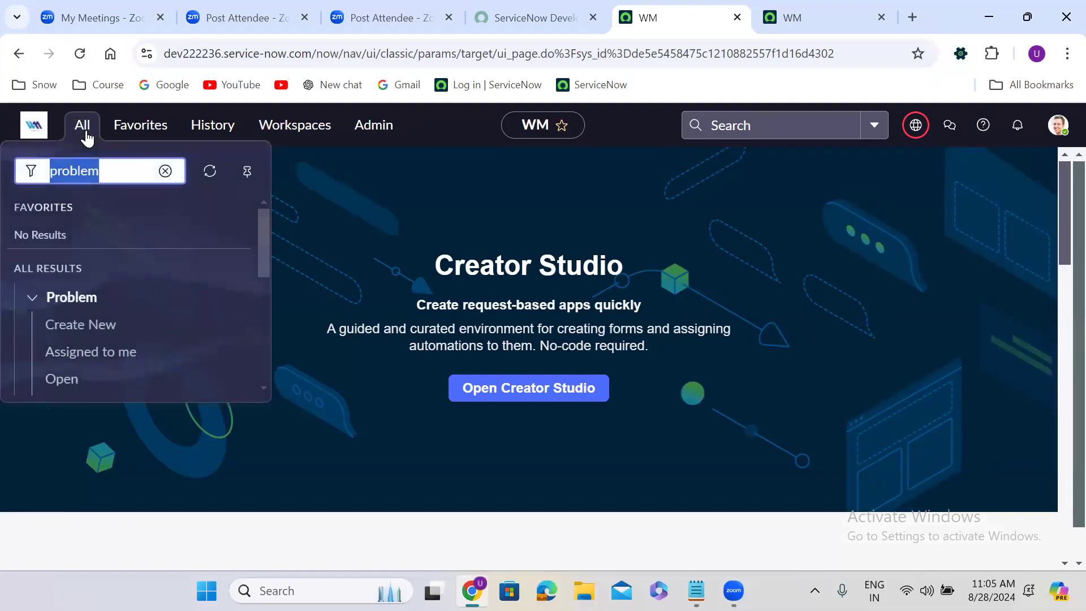
pyautogui.click(384, 169)
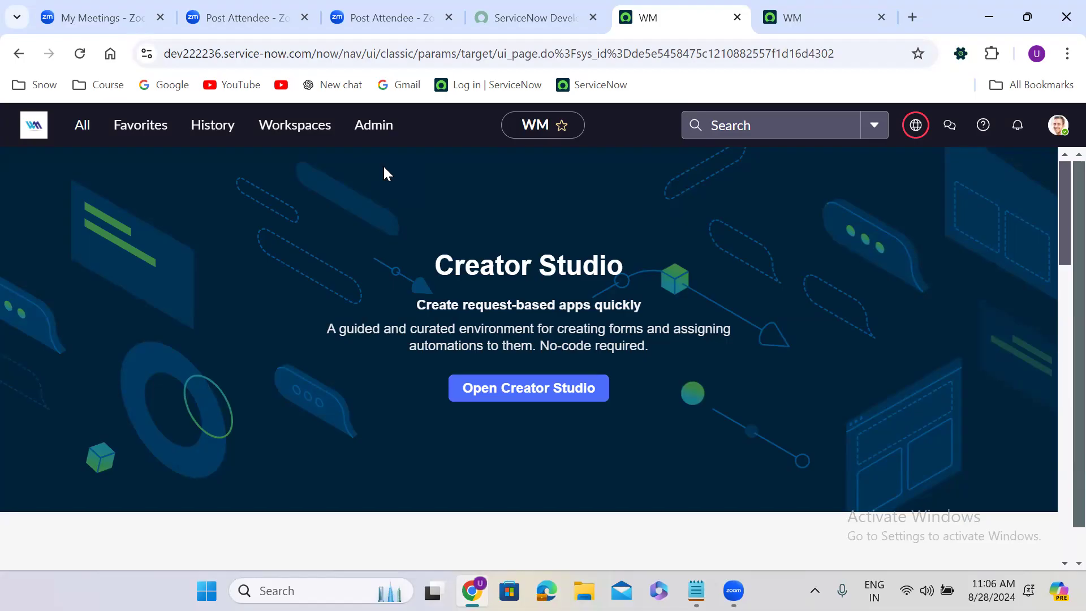
# Find "application menus" in the navigator and open System Definition's Application Menus list in a new browser tab
pyautogui.click(82, 132)
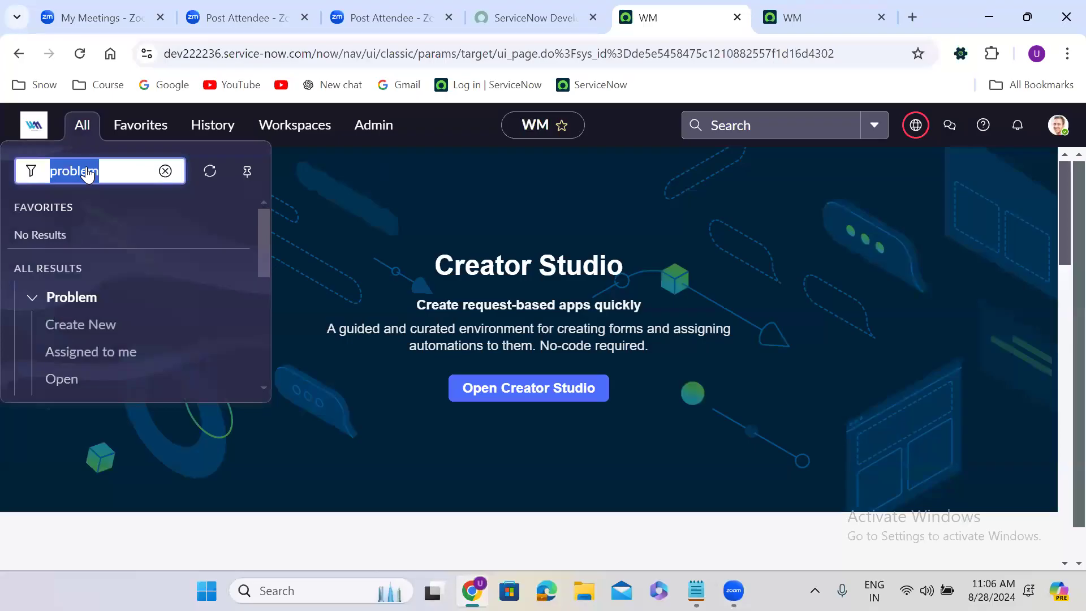
pyautogui.write('a')
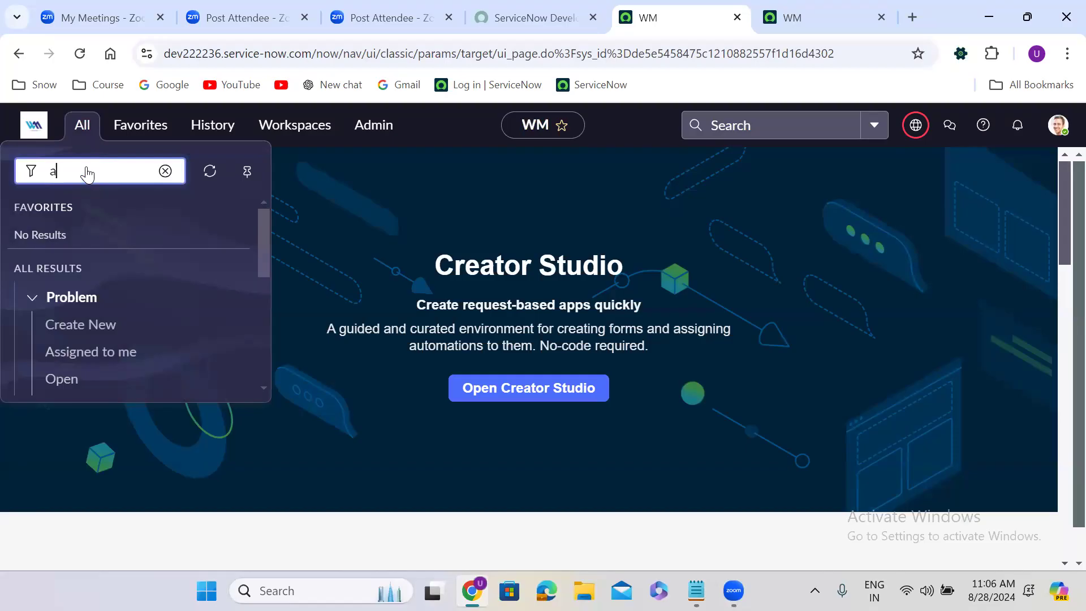
pyautogui.write('ppl')
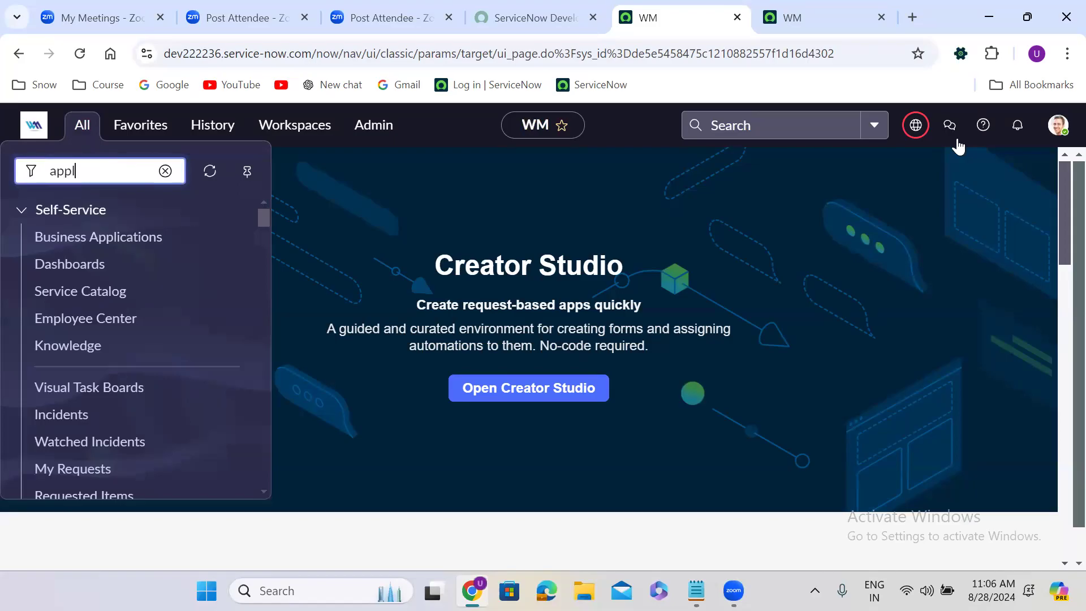
pyautogui.write('icat')
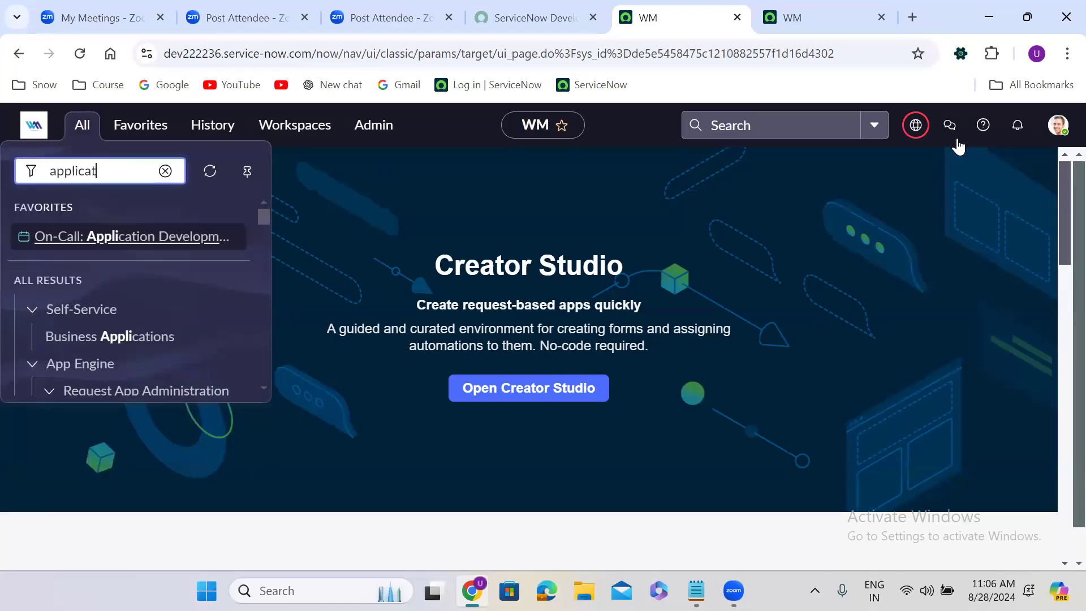
pyautogui.write('io')
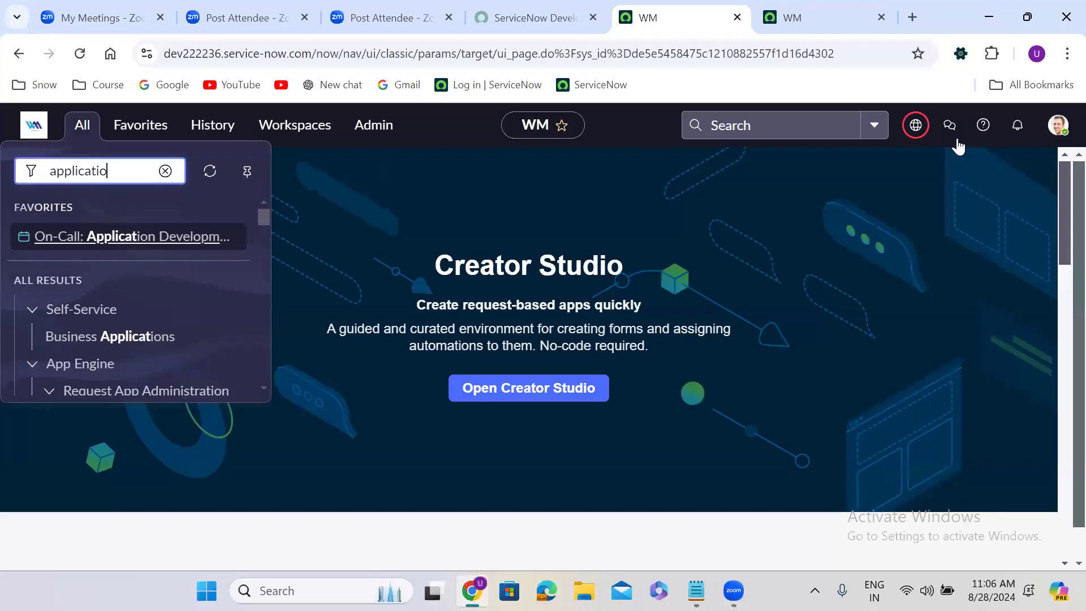
pyautogui.write('n menu')
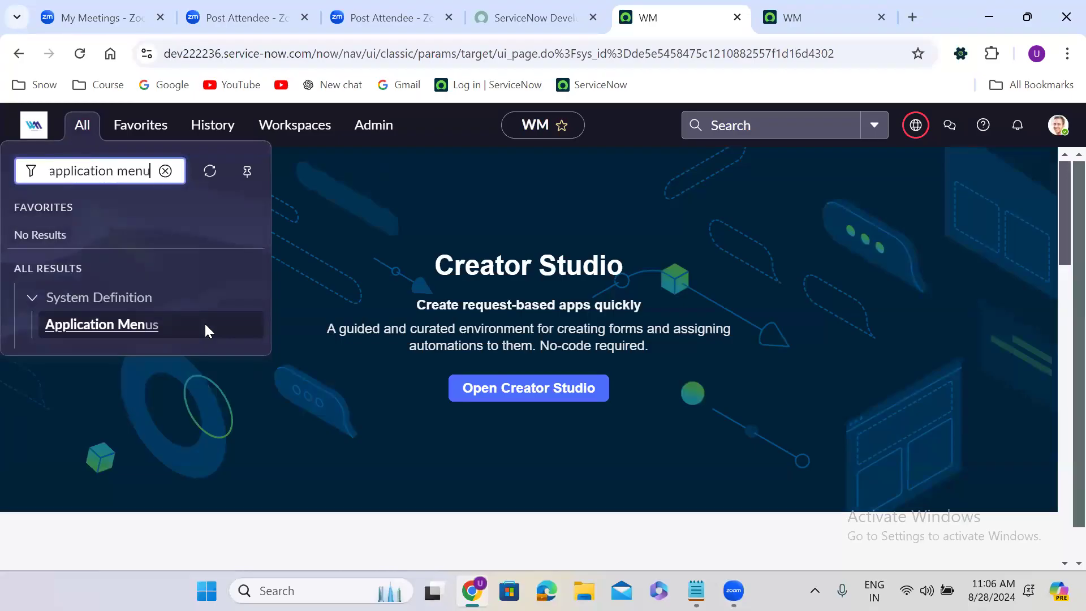
pyautogui.write('s')
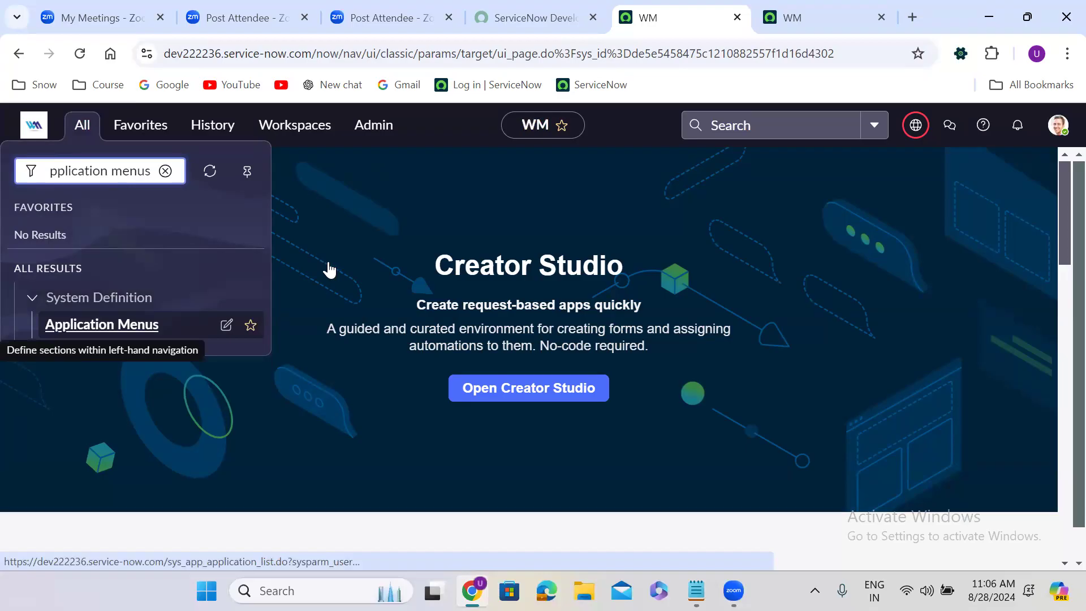
pyautogui.rightClick(103, 325)
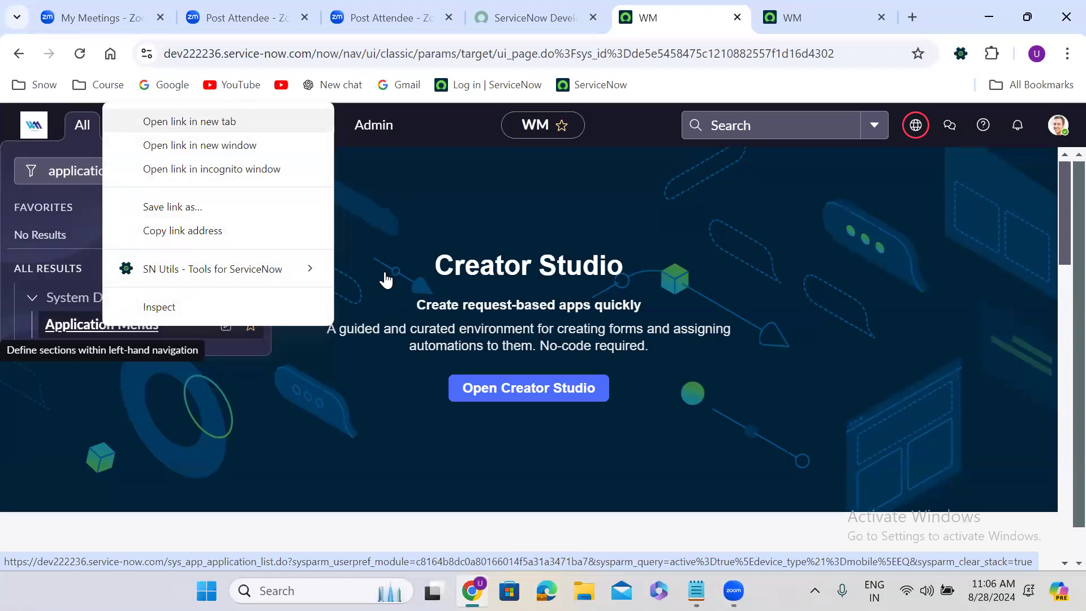
pyautogui.press('Return')
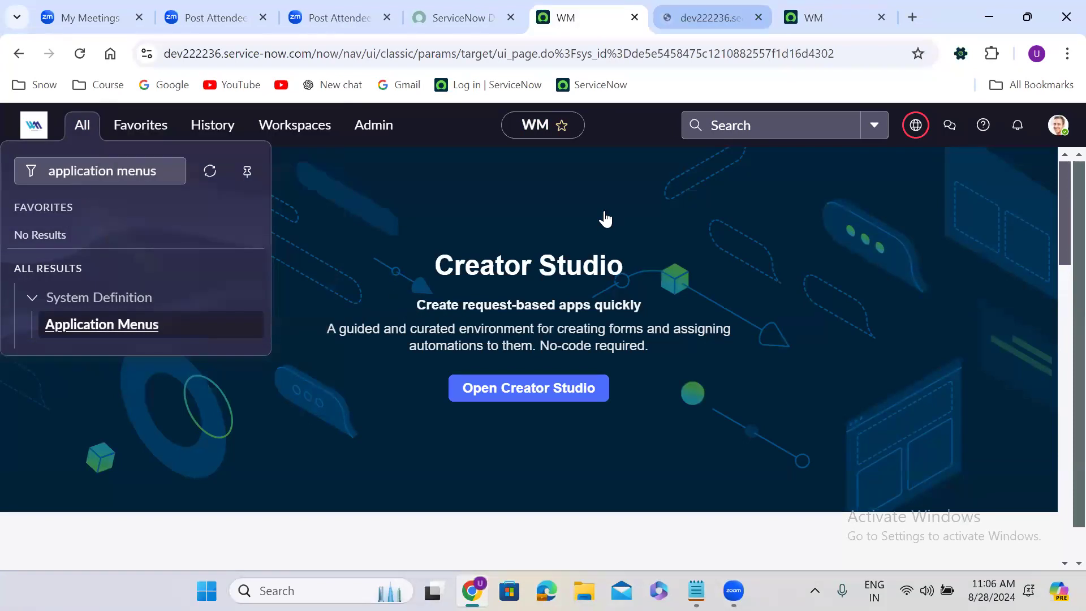
pyautogui.hotkey('ctrl', 'Tab')
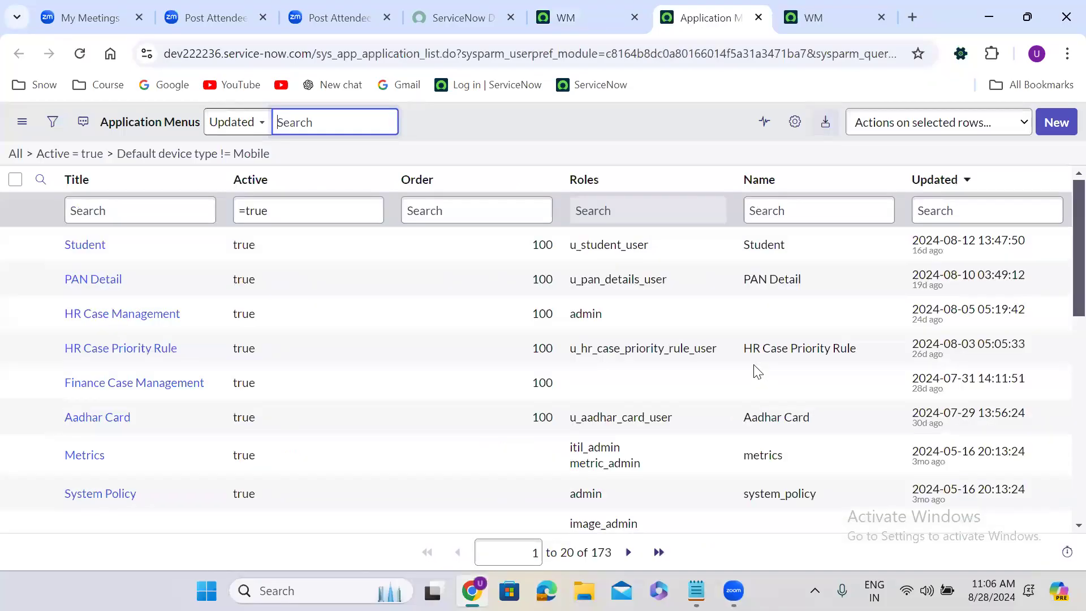
# Start a new application menu record and title it "Finance Case Management"
pyautogui.click(1056, 122)
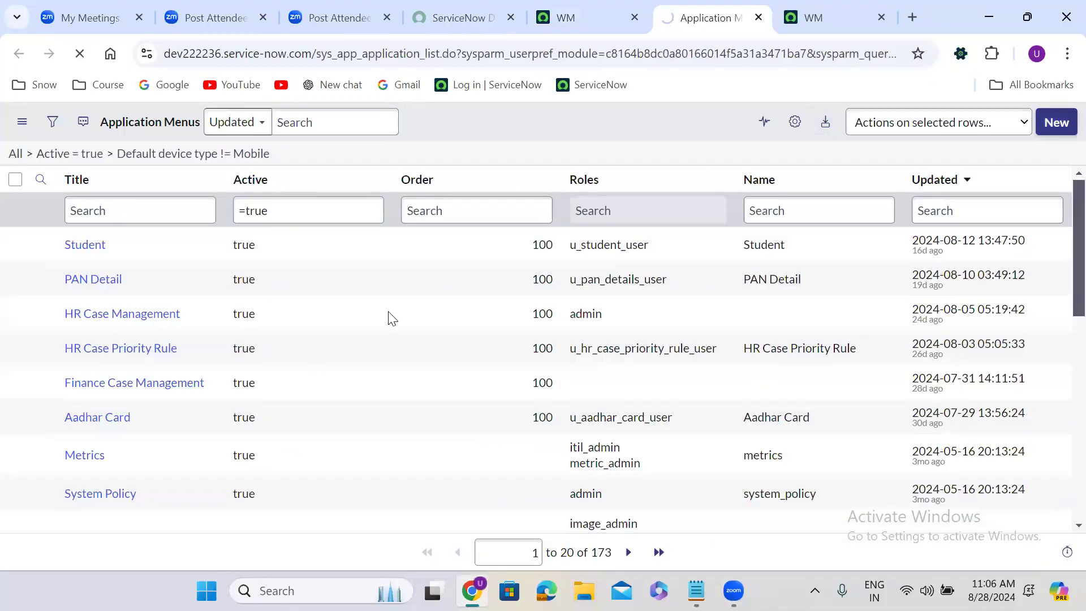
pyautogui.write('Finance Case Management')
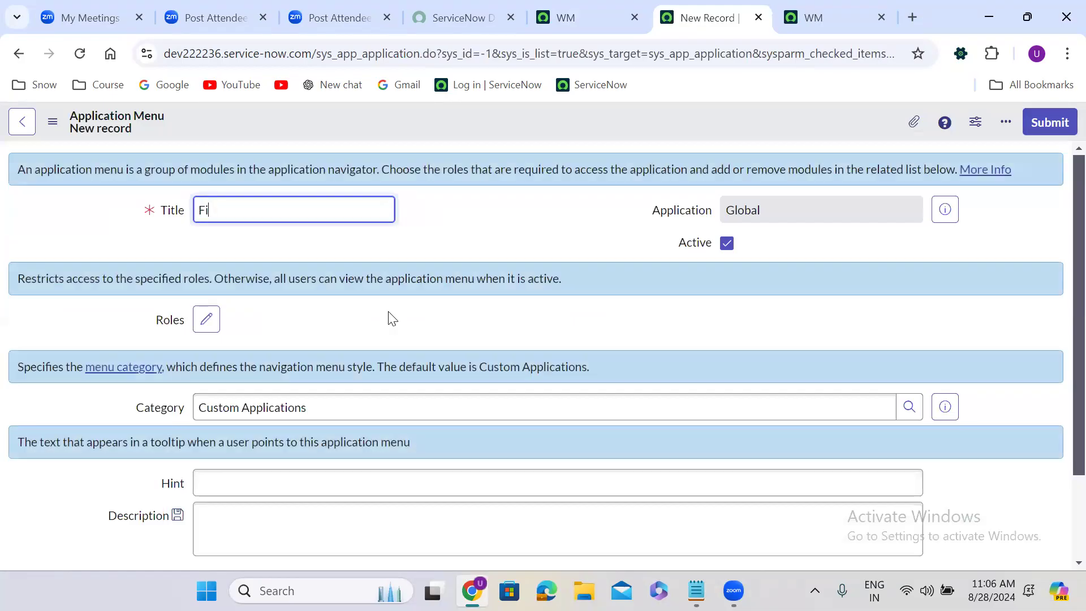
pyautogui.click(390, 312)
pyautogui.press('Tab')
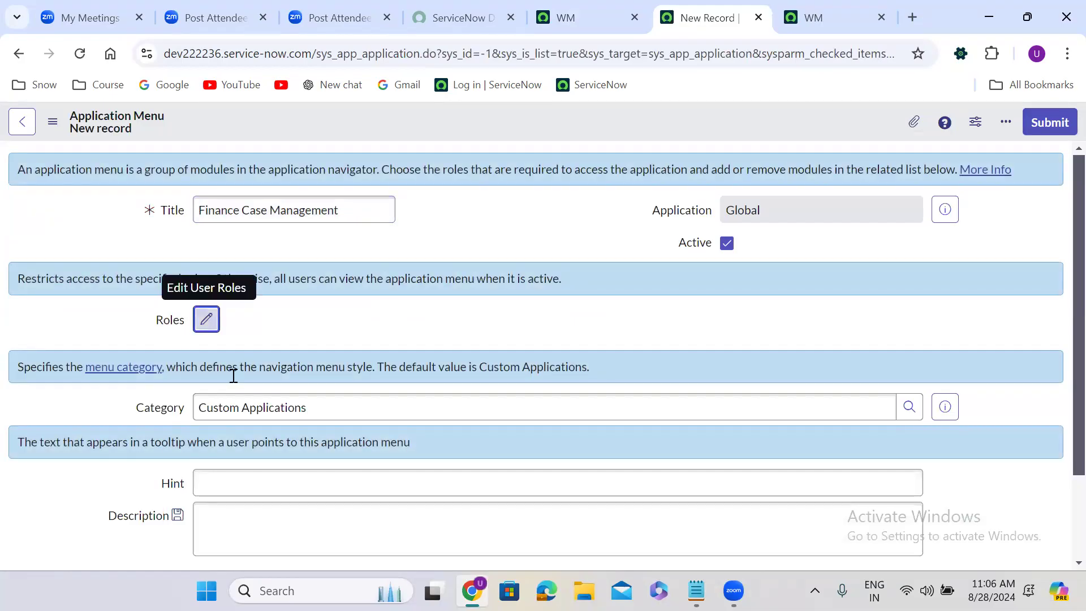
# Restrict the application menu to the u_finance_case_user role
pyautogui.press('Return')
pyautogui.press('Down')
pyautogui.press('Down')
pyautogui.press('Down')
pyautogui.press('Down')
pyautogui.press('Down')
pyautogui.press('u')
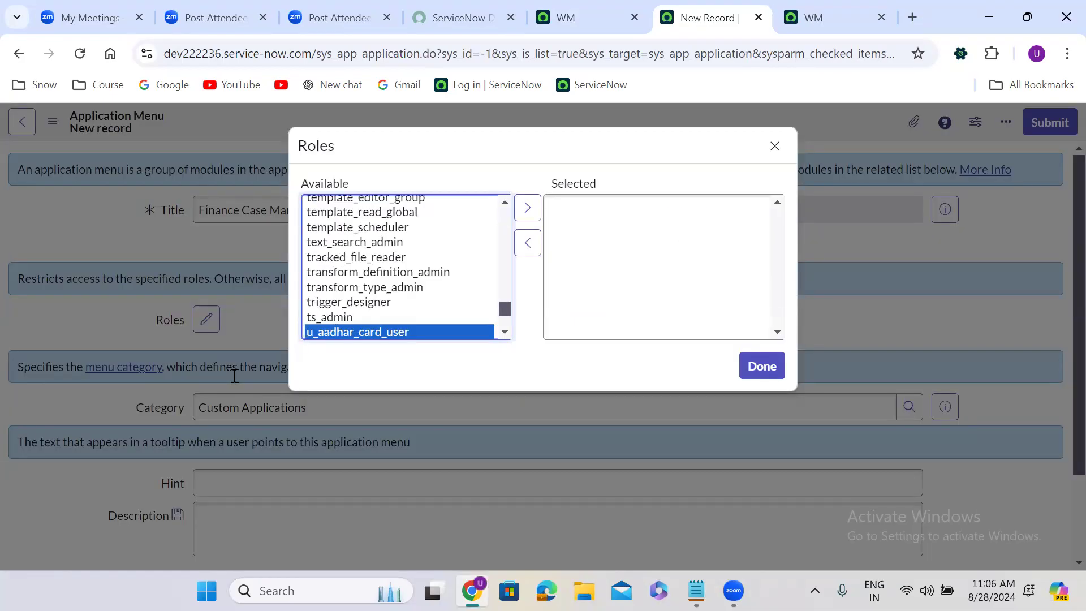
pyautogui.press('Down')
pyautogui.scroll(-2, 400, 267)
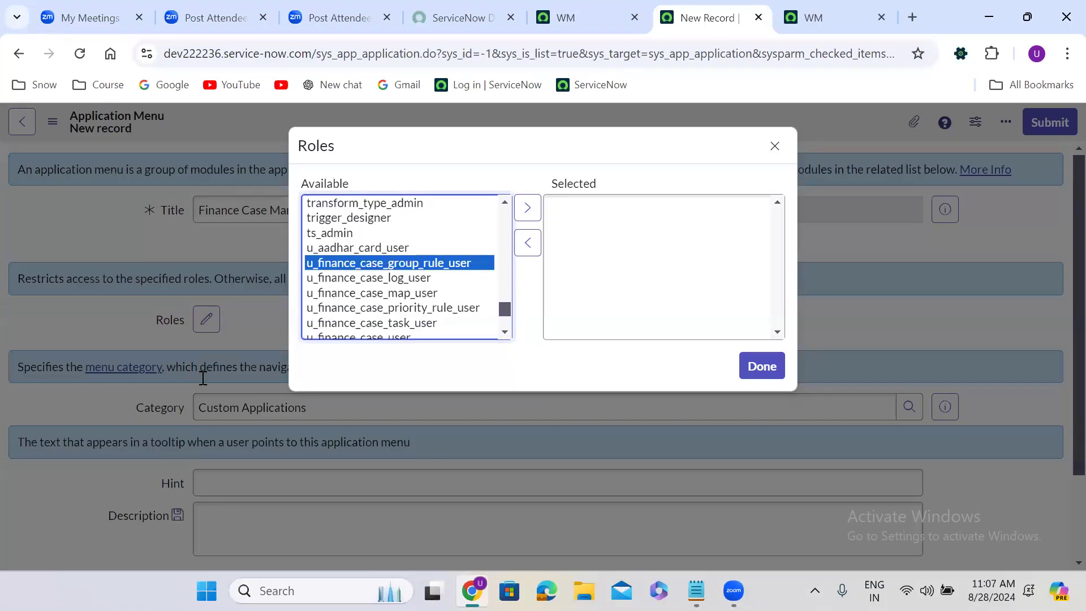
pyautogui.press('Down')
pyautogui.press('Down')
pyautogui.press('Down')
pyautogui.press('Down')
pyautogui.press('Down')
pyautogui.press('Right')
pyautogui.press('Tab')
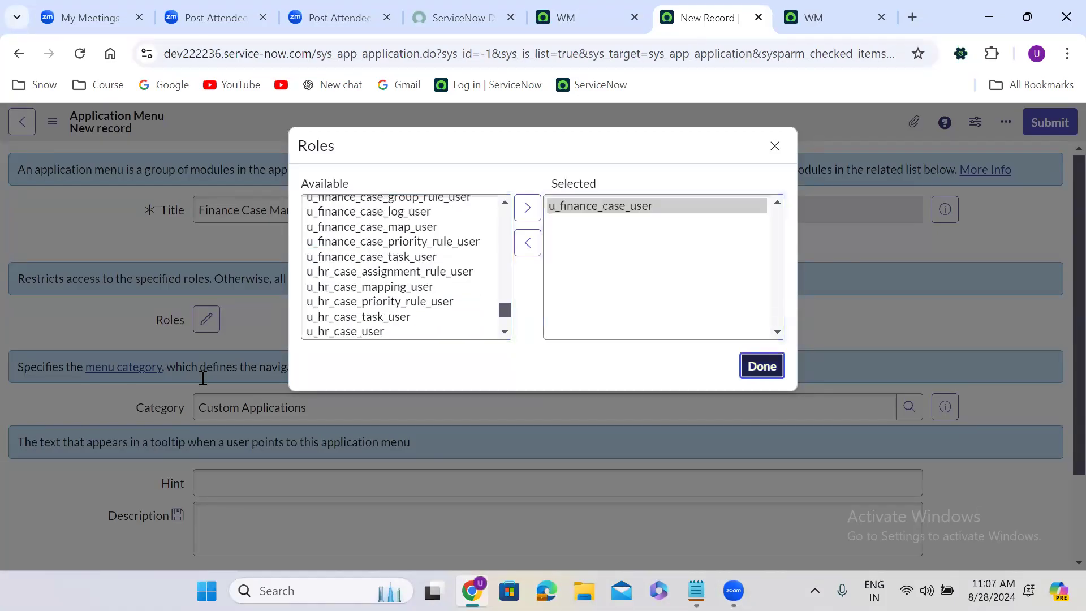
pyautogui.press('Return')
# Enter the hint "To access, Finance Case related applications" and save the application menu record
pyautogui.scroll(-2, 203, 378)
pyautogui.click(202, 378)
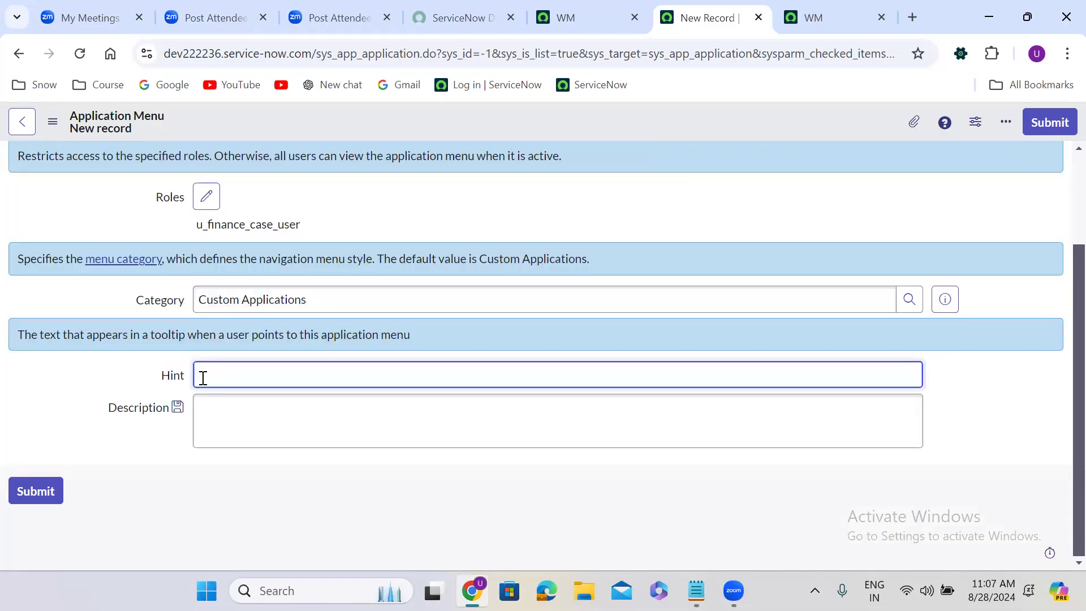
pyautogui.write('To access, Finance Case r')
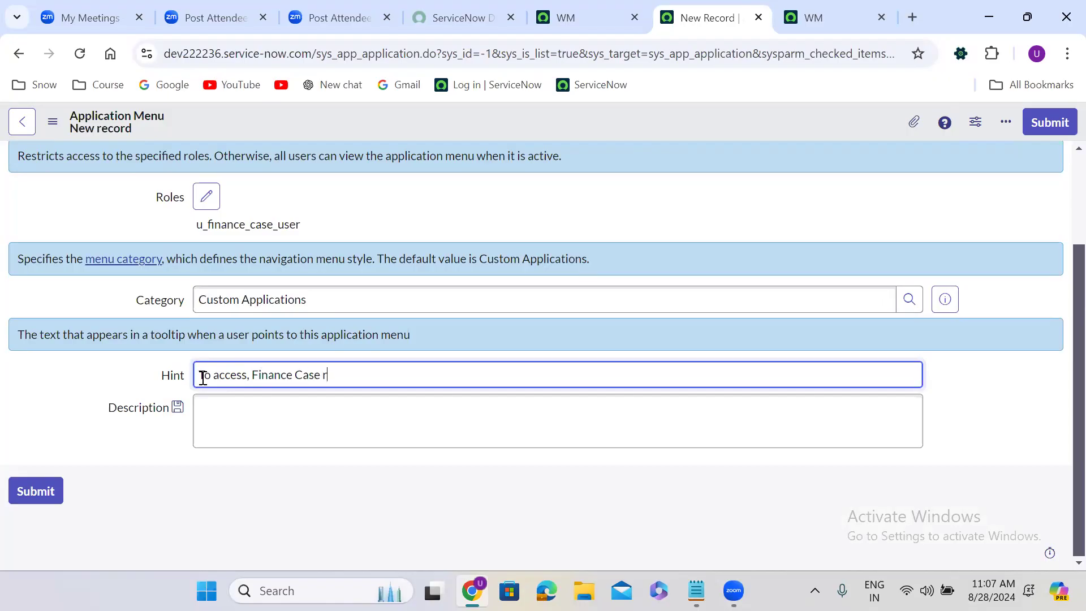
pyautogui.write('elated applications')
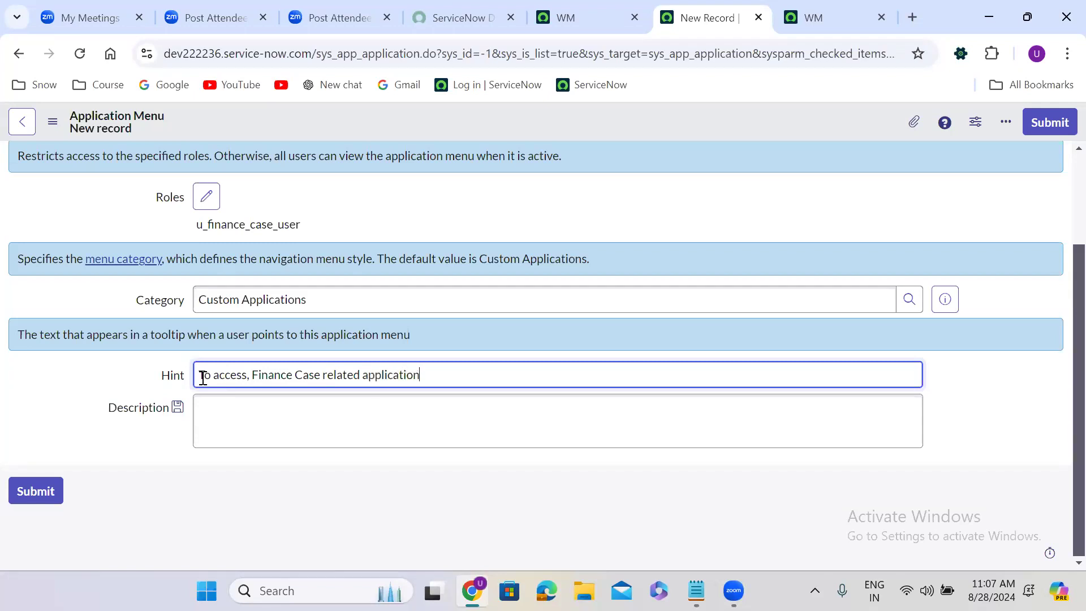
pyautogui.click(144, 459)
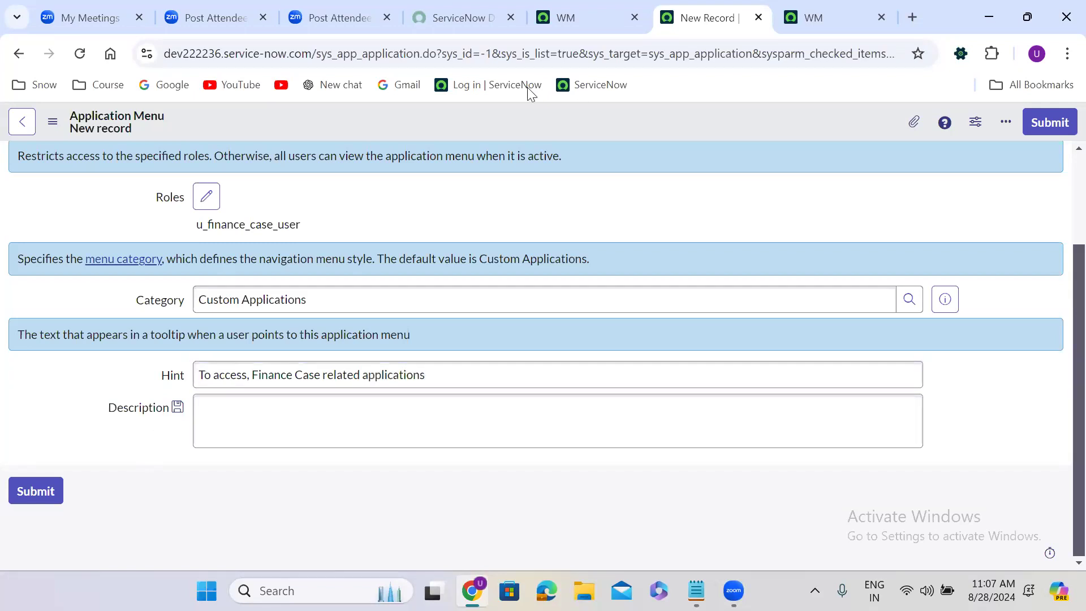
pyautogui.rightClick(447, 118)
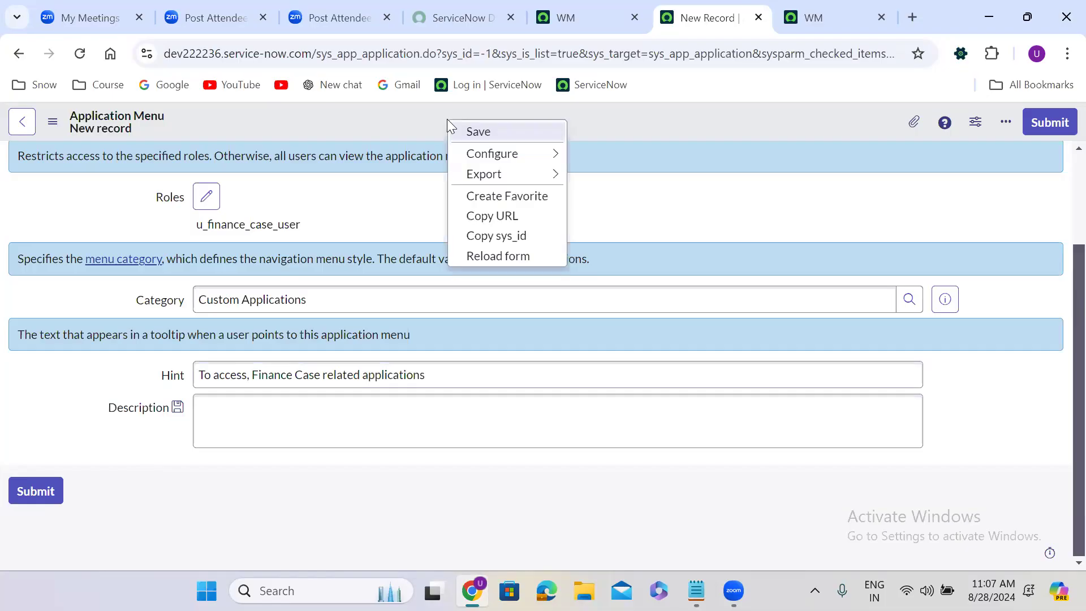
pyautogui.click(486, 131)
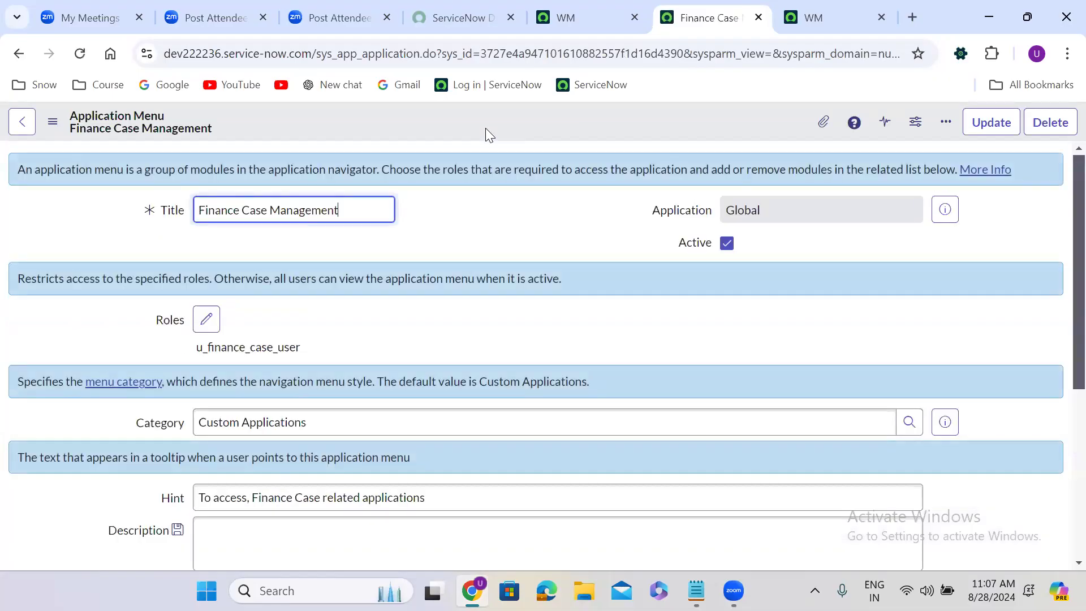
# Start a new module under Finance Case Management, title it "Create New" and set its order to 100
pyautogui.click(512, 328)
pyautogui.scroll(-1, 511, 328)
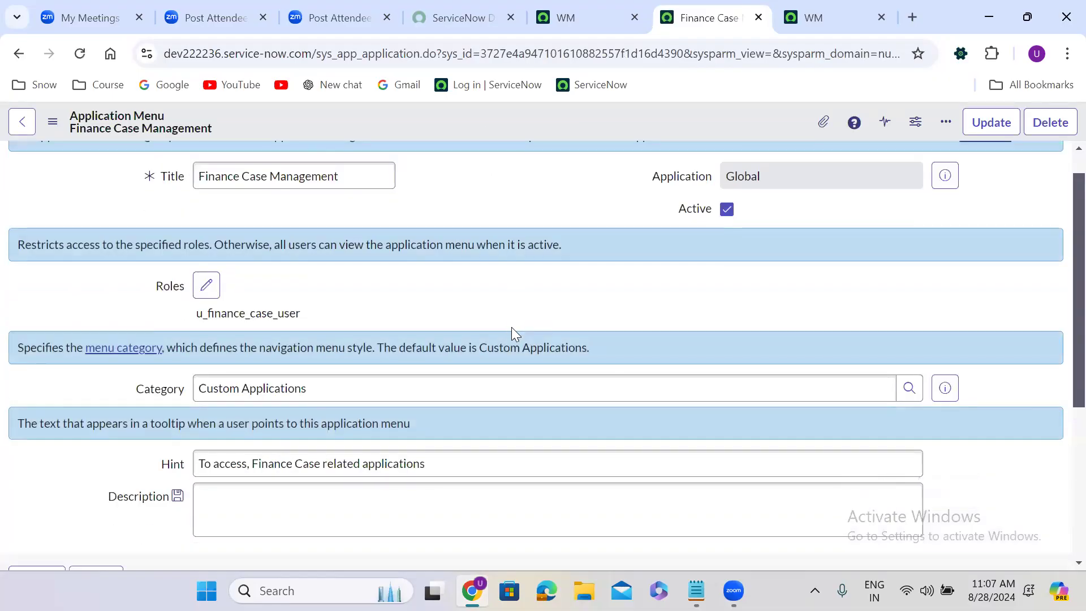
pyautogui.scroll(-5, 511, 327)
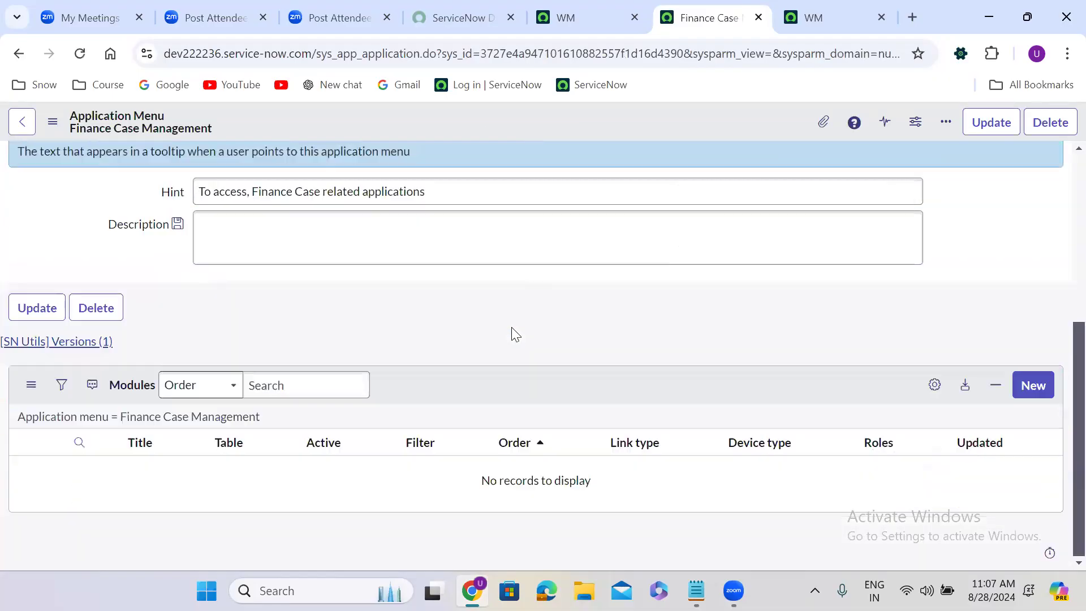
pyautogui.click(1044, 386)
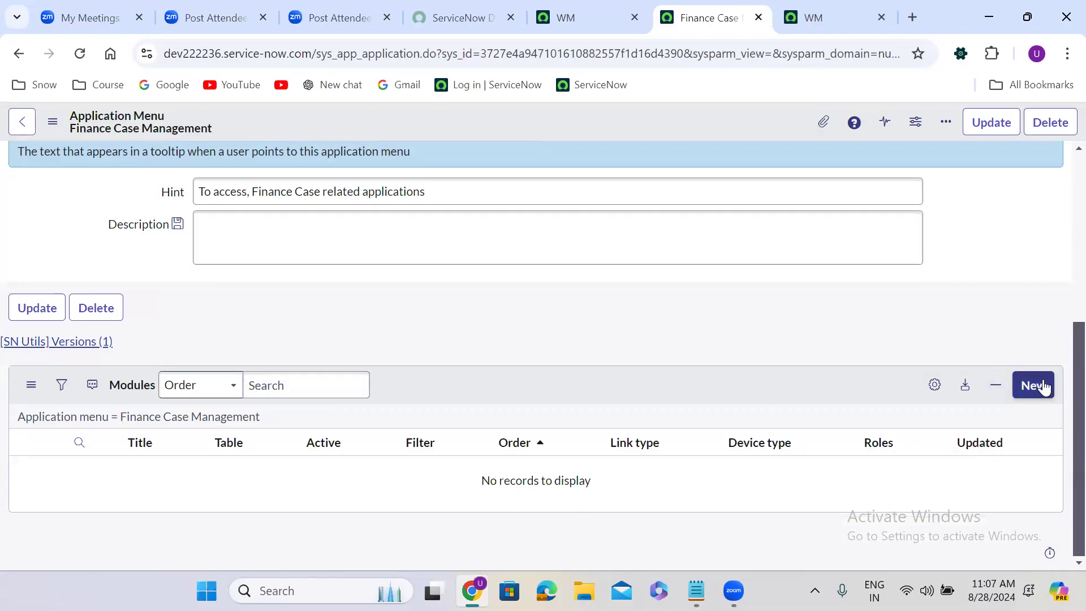
pyautogui.click(1044, 386)
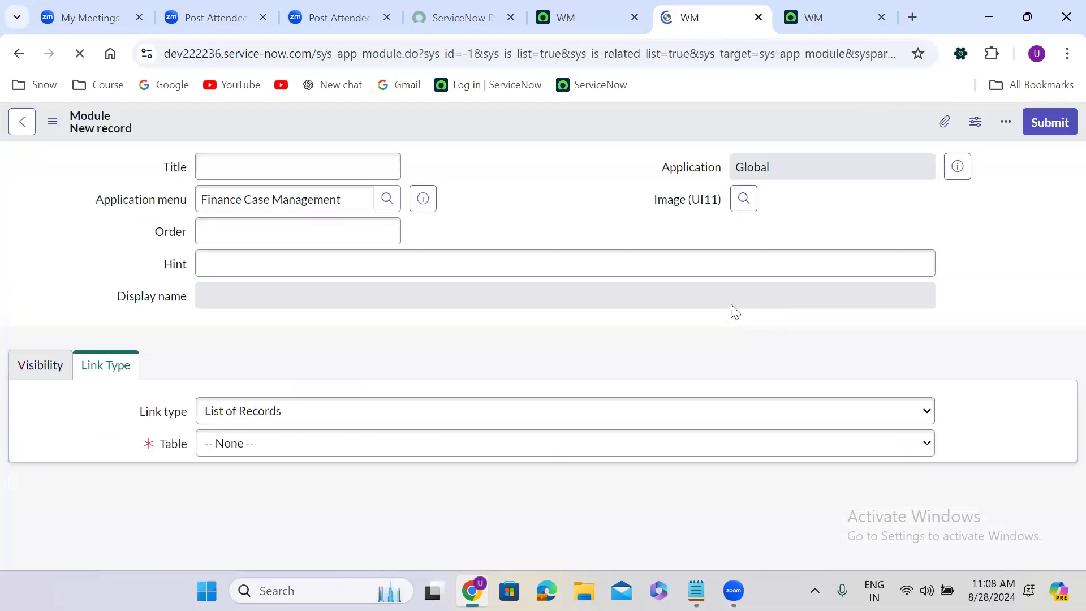
pyautogui.click(259, 170)
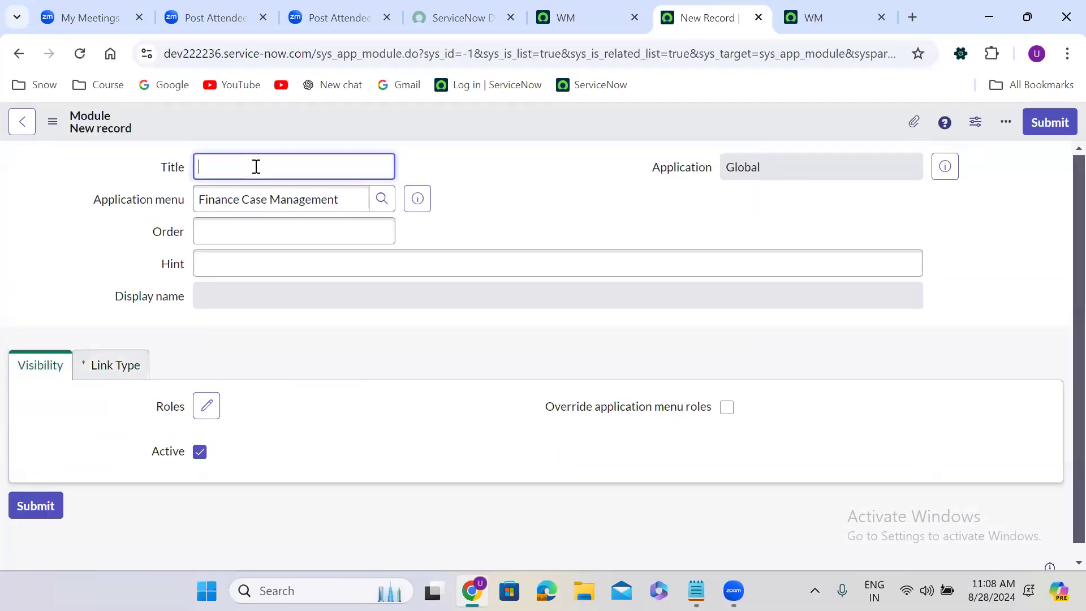
pyautogui.write('Create New')
pyautogui.click(390, 237)
pyautogui.click(344, 245)
pyautogui.write('100')
pyautogui.click(513, 234)
# Set the Create New module's link type to New Record on the Finance Case [u_finance_case] table and submit it
pyautogui.click(107, 368)
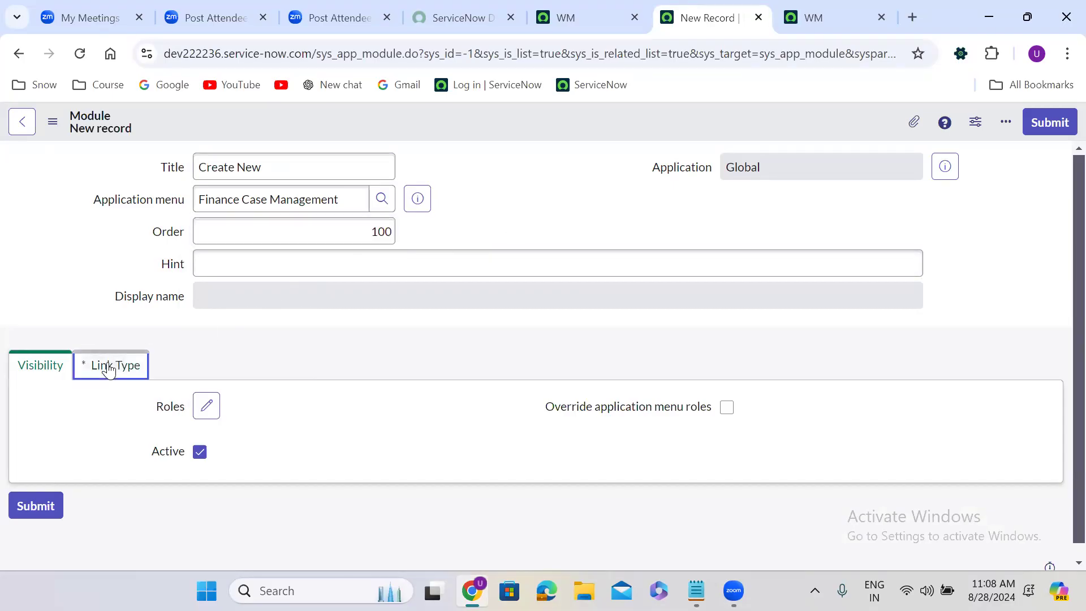
pyautogui.scroll(-2, 320, 374)
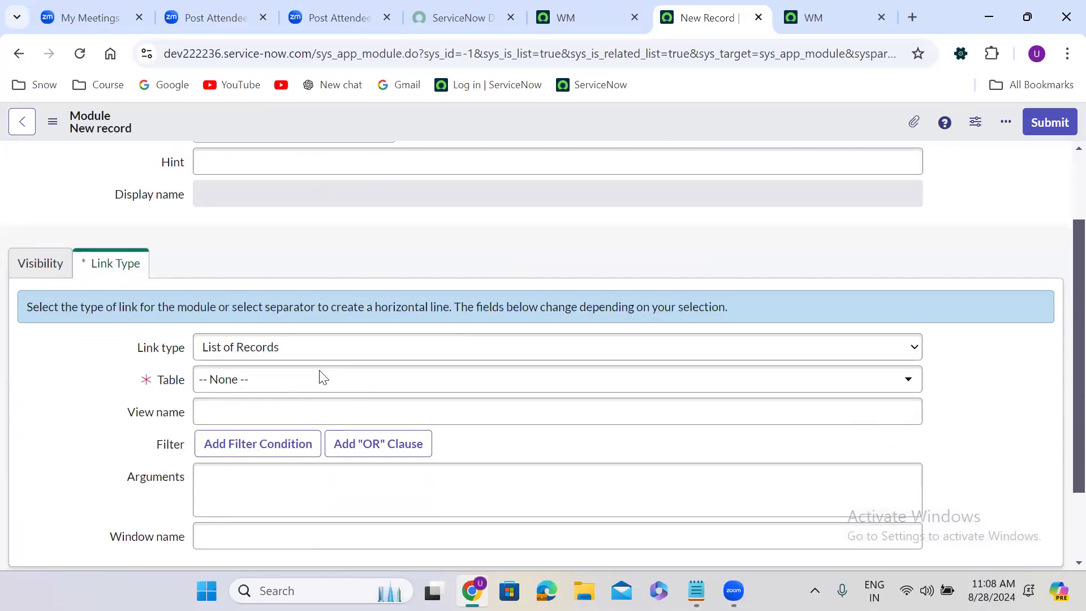
pyautogui.click(244, 355)
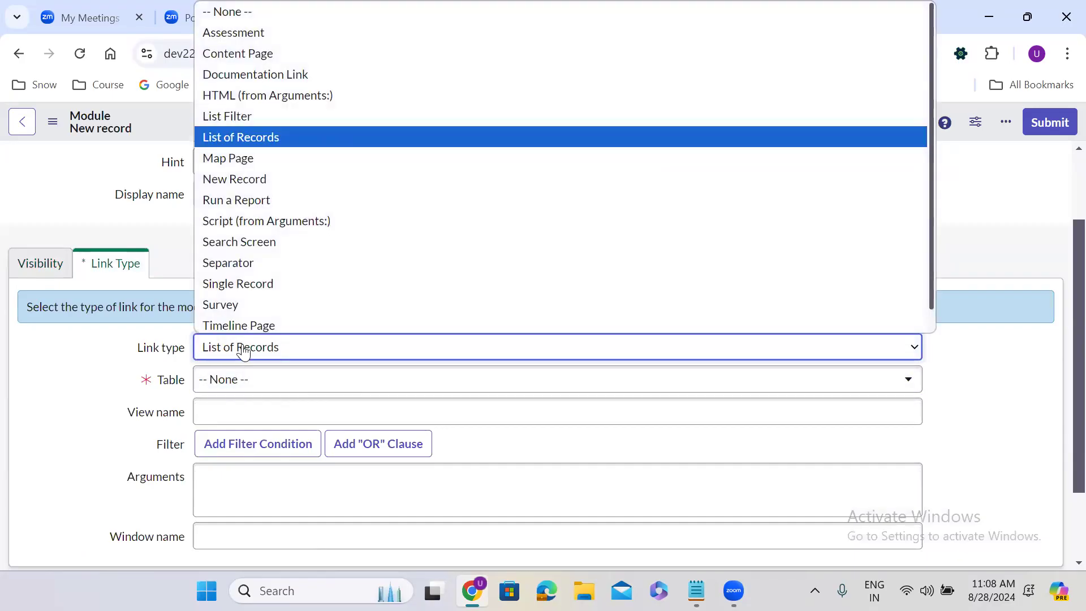
pyautogui.click(257, 177)
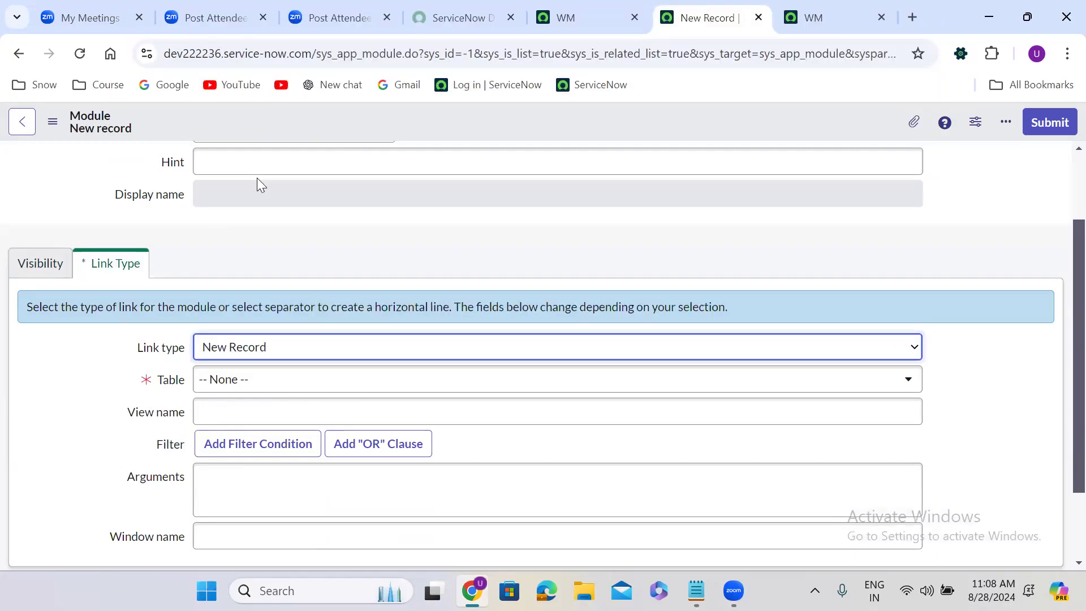
pyautogui.click(250, 382)
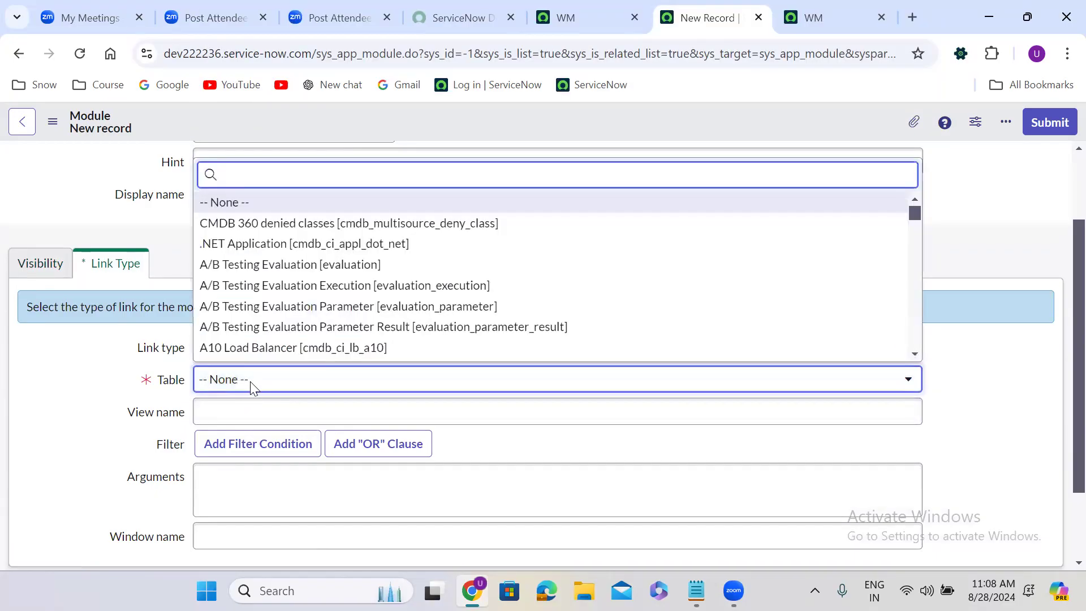
pyautogui.write('fina')
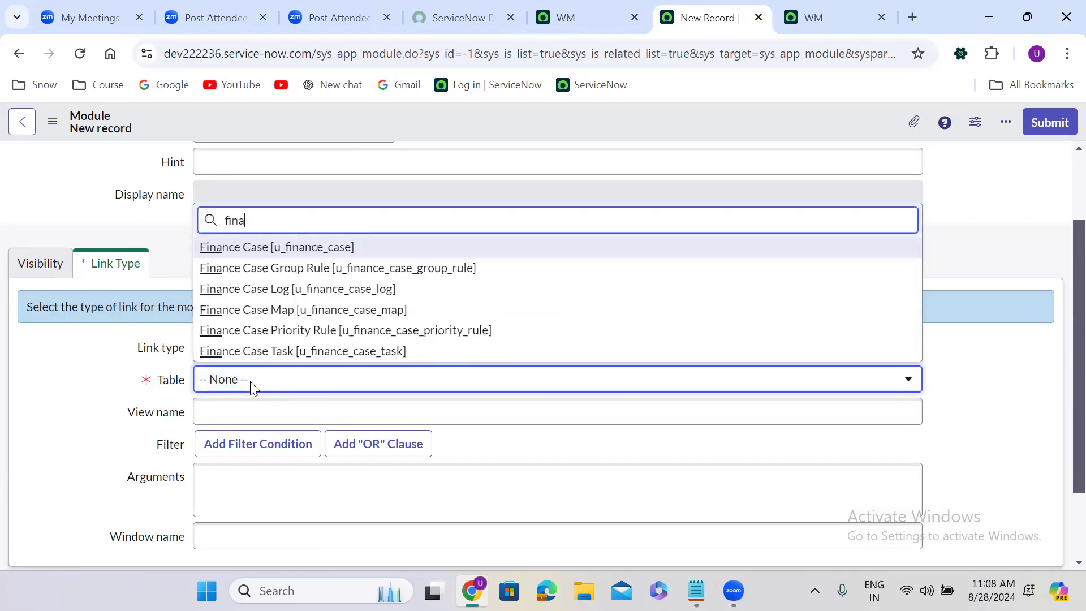
pyautogui.write('nce case')
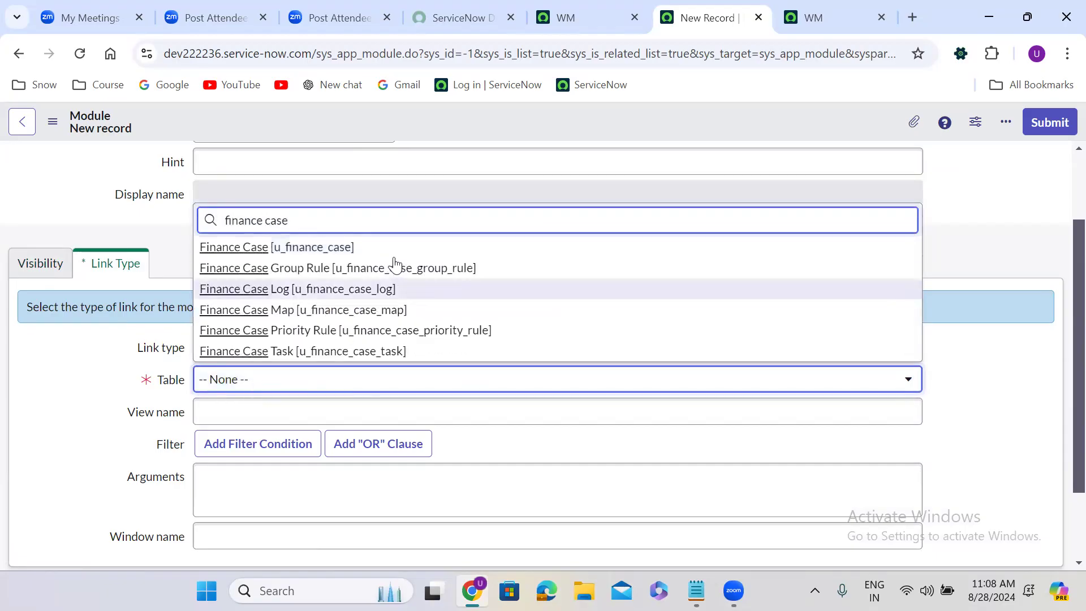
pyautogui.click(382, 254)
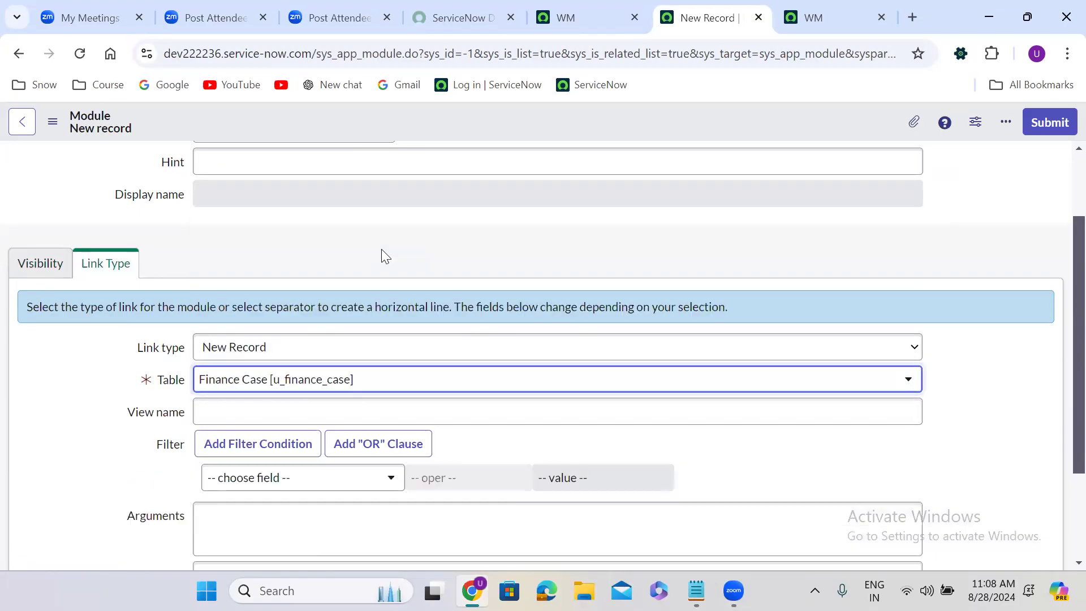
pyautogui.click(1051, 122)
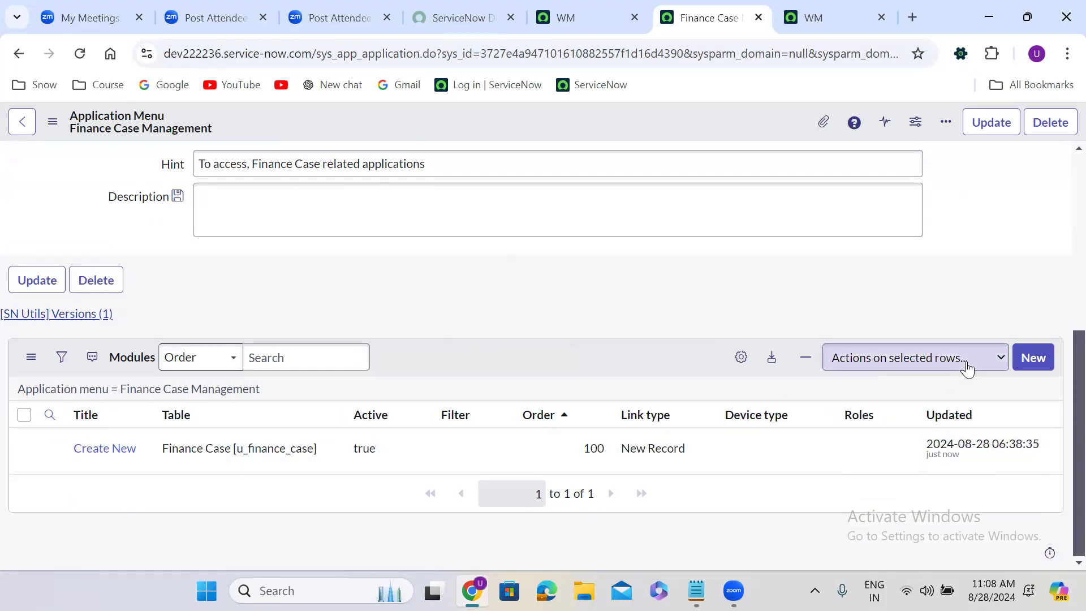
# Start another module under Finance Case Management, title it "All Cases" and set its order to 200
pyautogui.click(1033, 357)
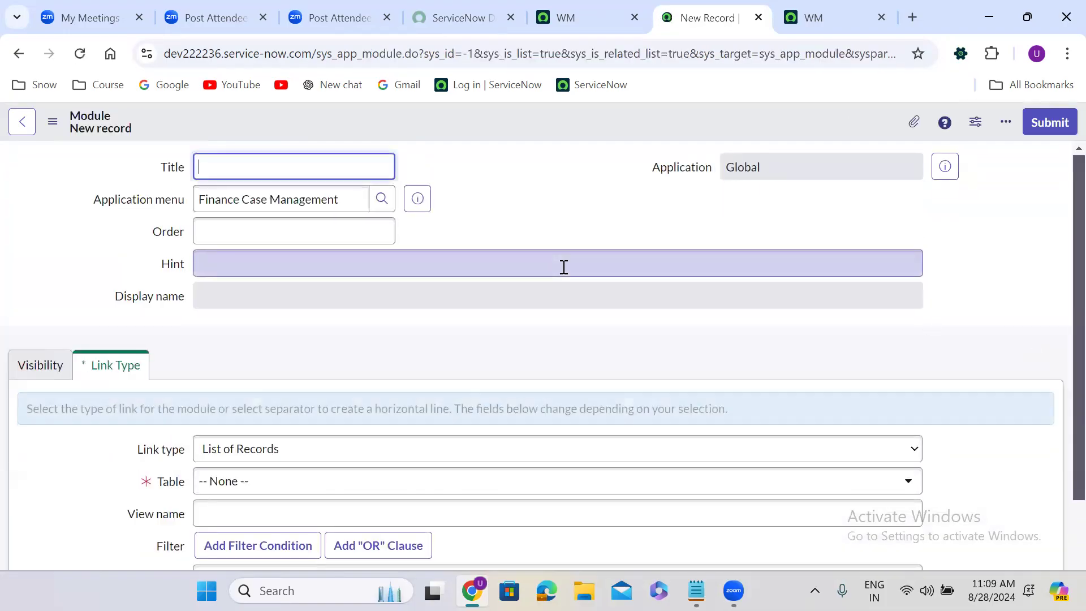
pyautogui.write('All C')
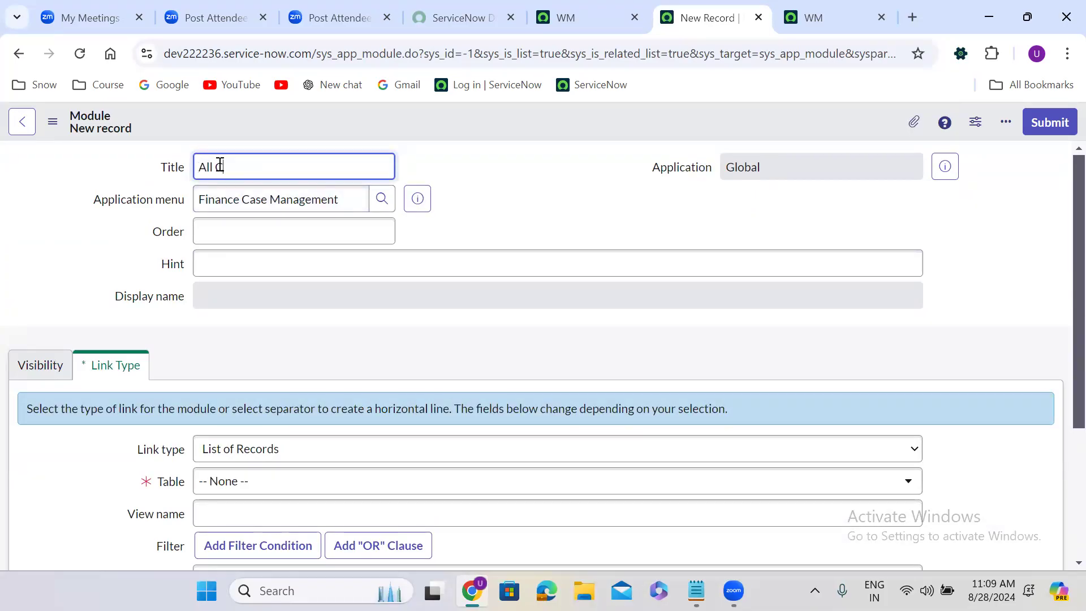
pyautogui.write('ases')
pyautogui.click(552, 195)
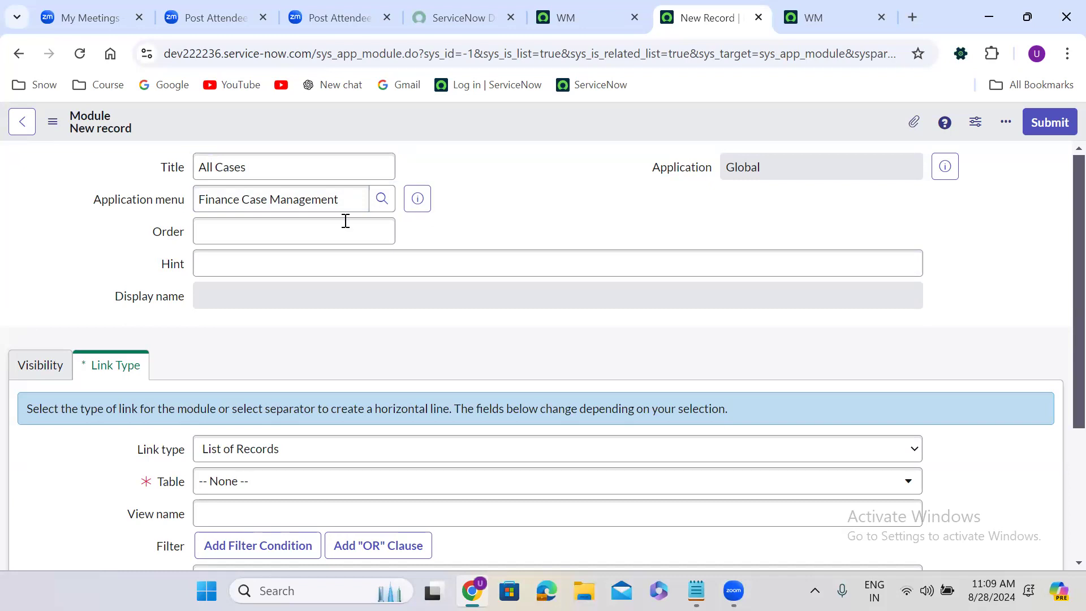
pyautogui.click(345, 223)
pyautogui.write('200')
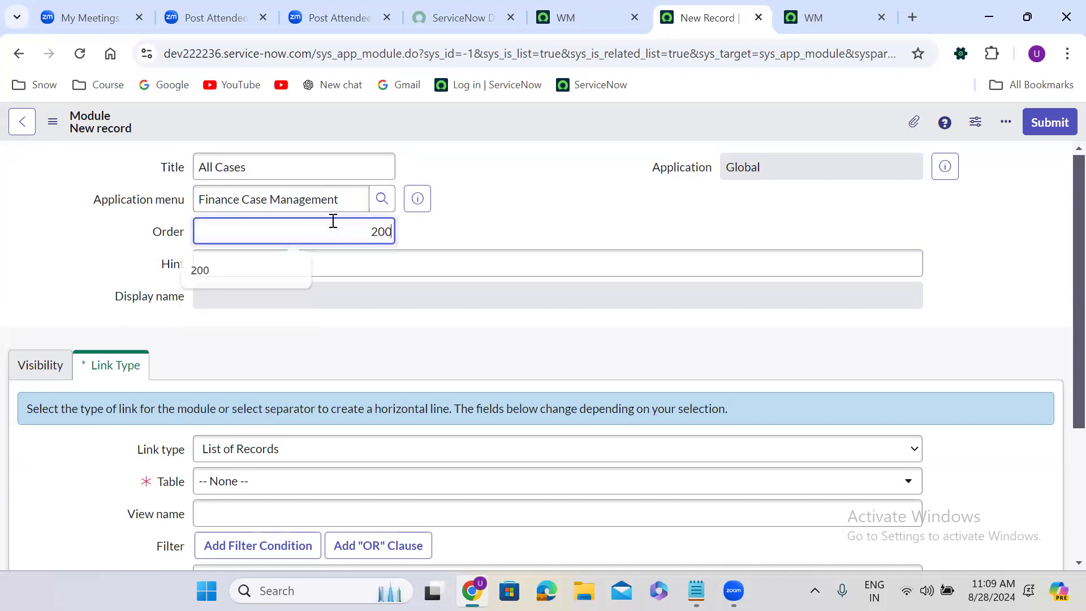
# Choose List of Records as the All Cases module's link type
pyautogui.scroll(-3, 266, 373)
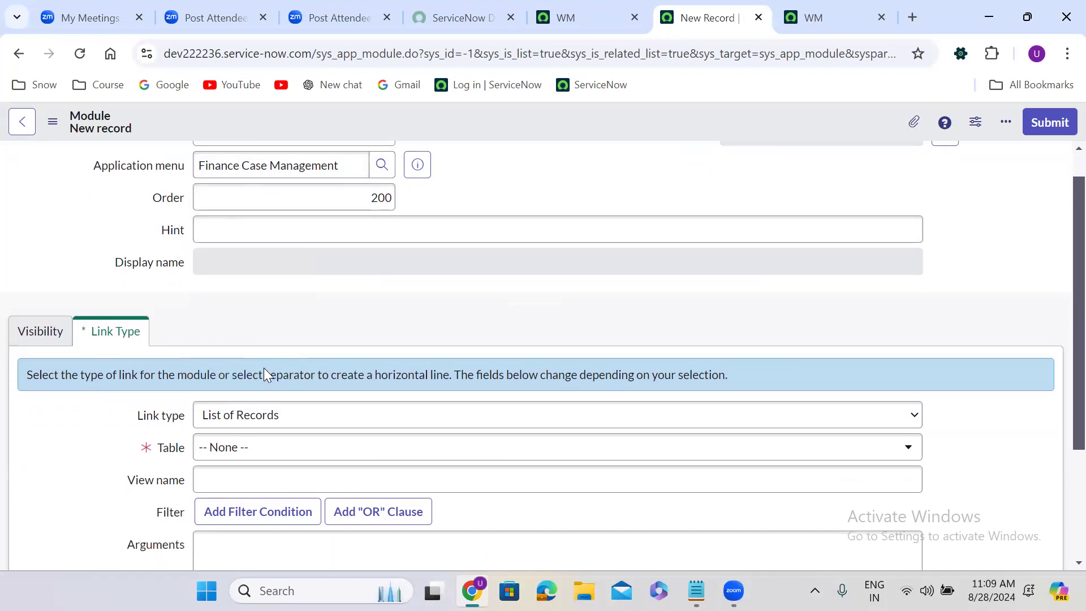
pyautogui.click(279, 288)
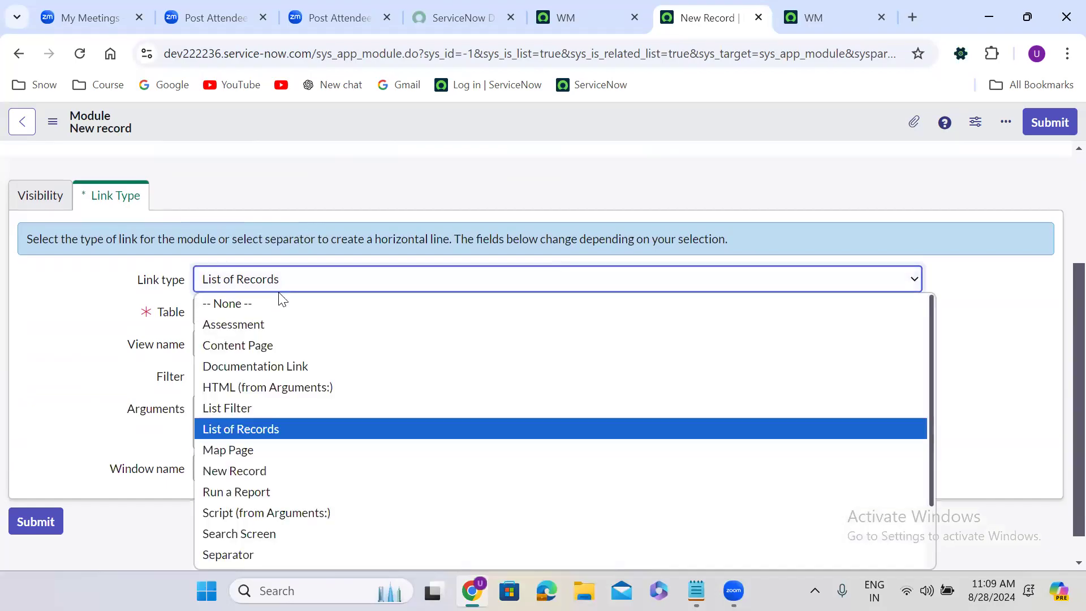
pyautogui.press('Up')
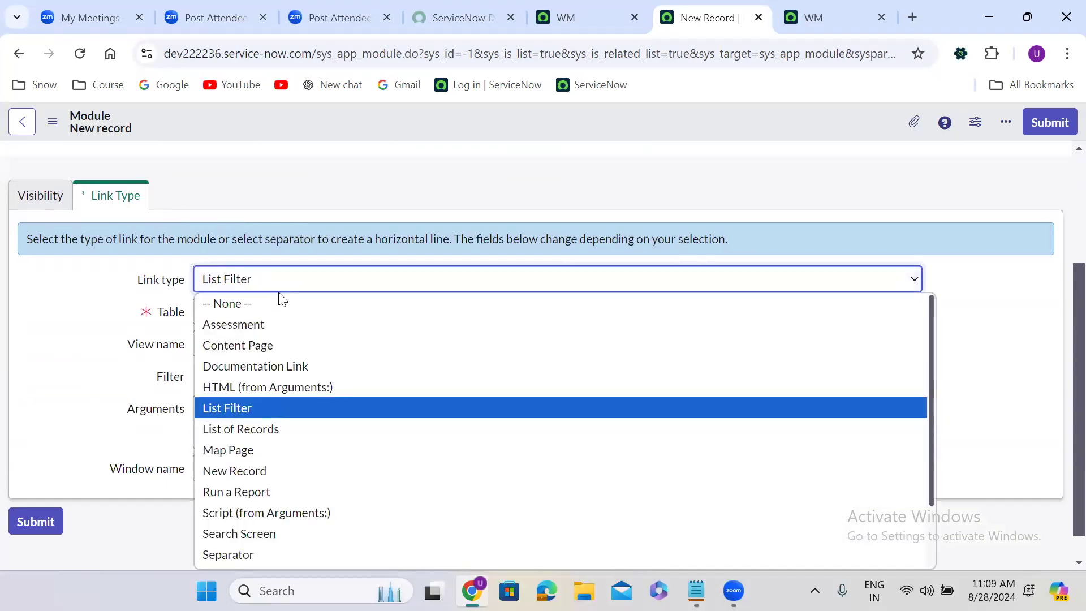
pyautogui.press('Down')
pyautogui.press('Return')
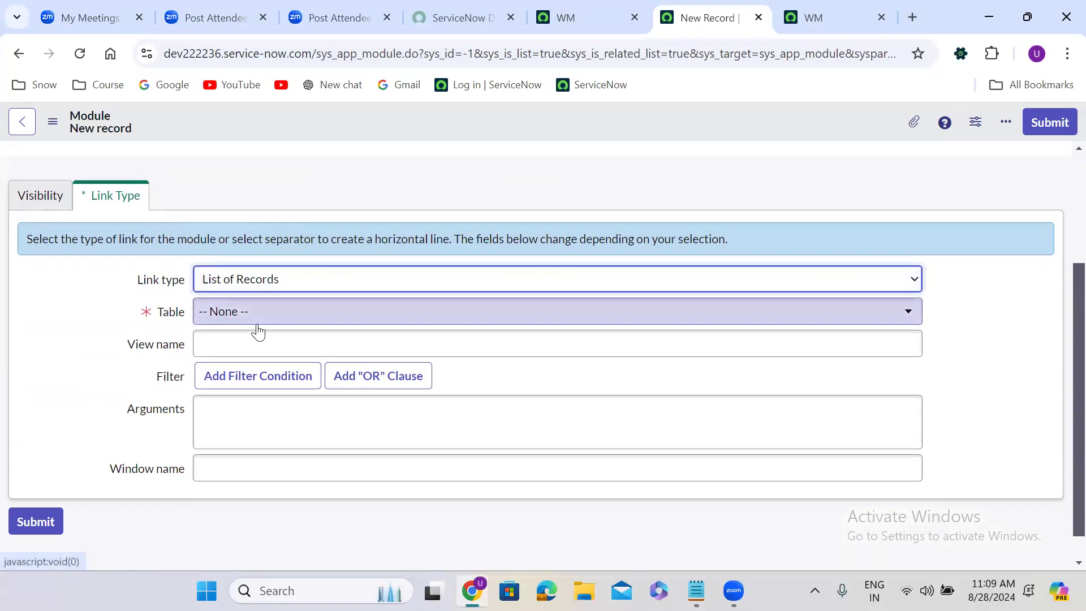
# Find and select Finance Case [u_finance_case] as the All Cases module's table
pyautogui.click(258, 317)
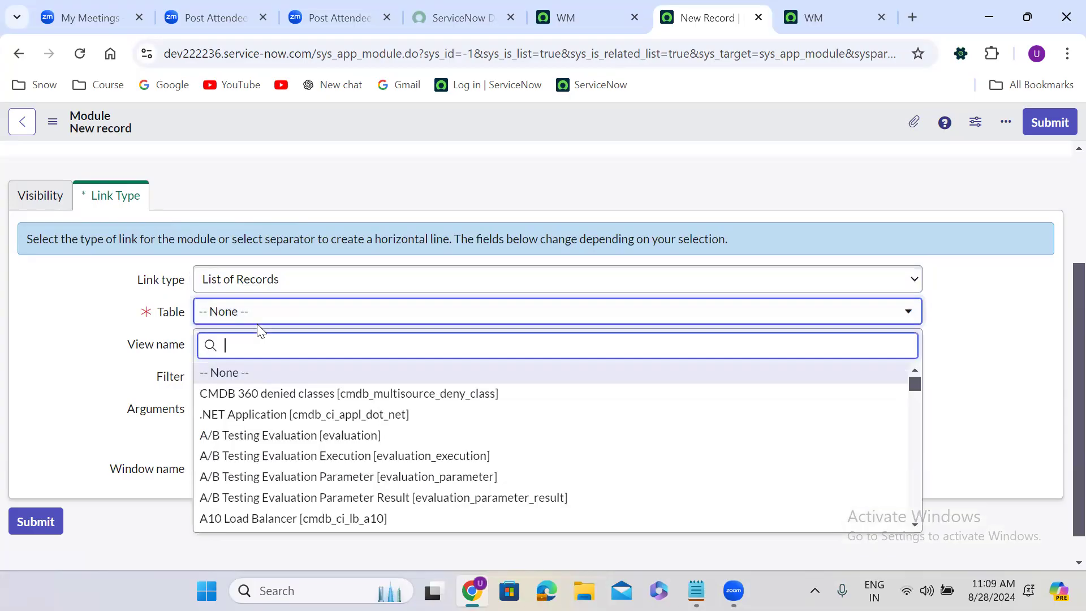
pyautogui.write('finsnc')
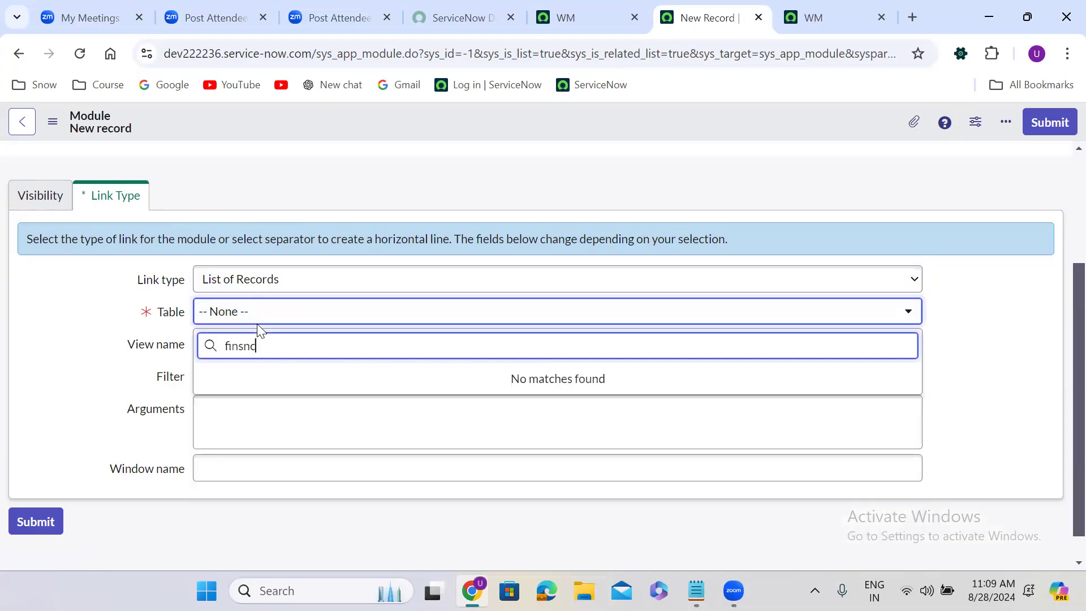
pyautogui.write('ae')
pyautogui.press('BackSpace')
pyautogui.press('BackSpace')
pyautogui.press('BackSpace')
pyautogui.press('BackSpace')
pyautogui.press('BackSpace')
pyautogui.write('s')
pyautogui.press('BackSpace')
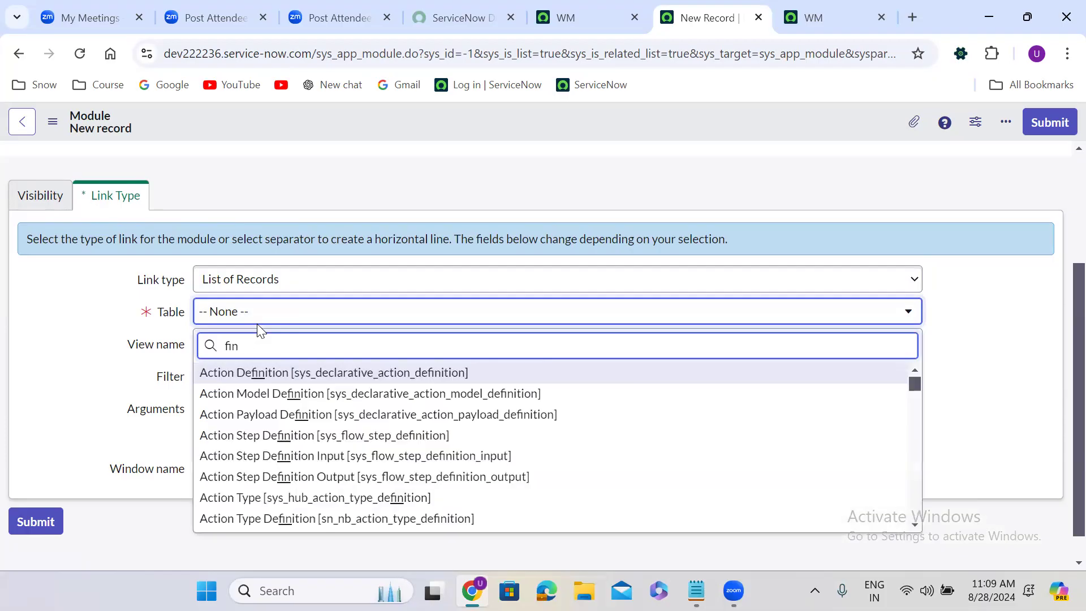
pyautogui.write('an')
pyautogui.click(320, 371)
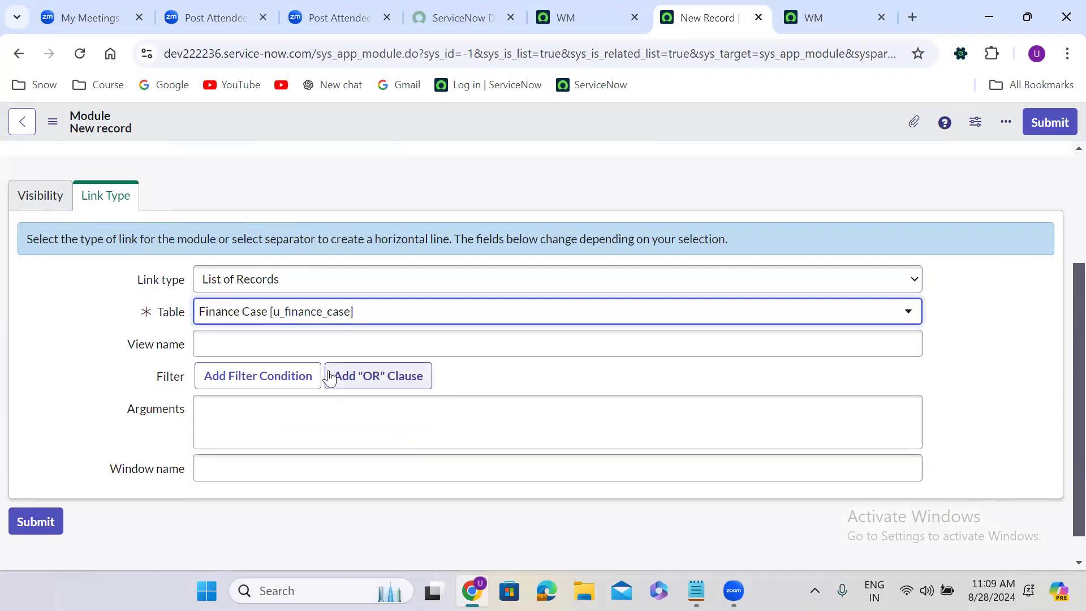
# Review the All Cases module's general details, link settings and filter options
pyautogui.click(244, 374)
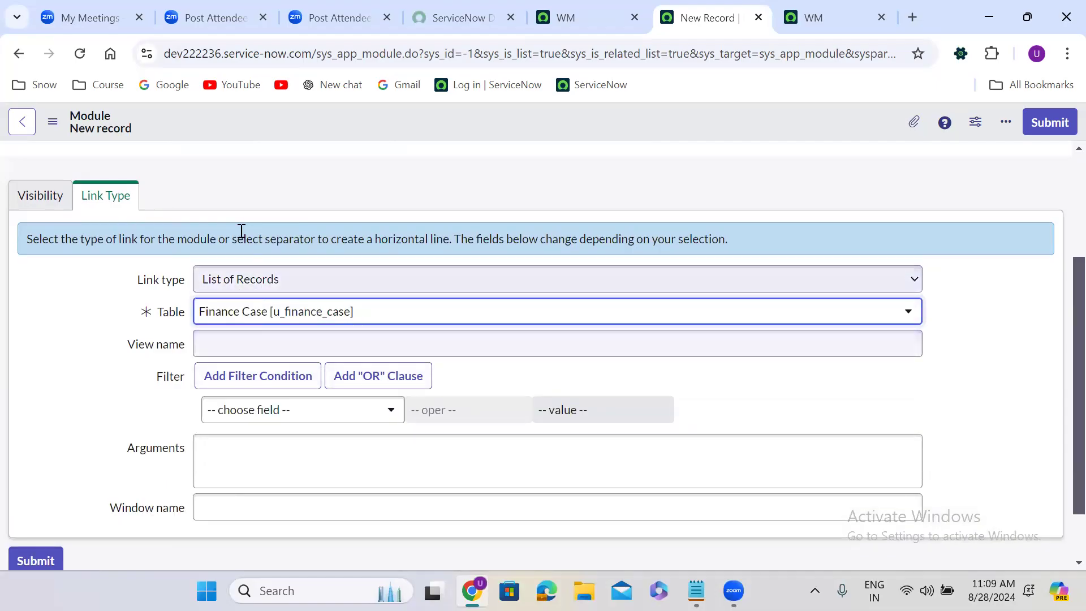
pyautogui.click(234, 191)
pyautogui.scroll(3, 233, 190)
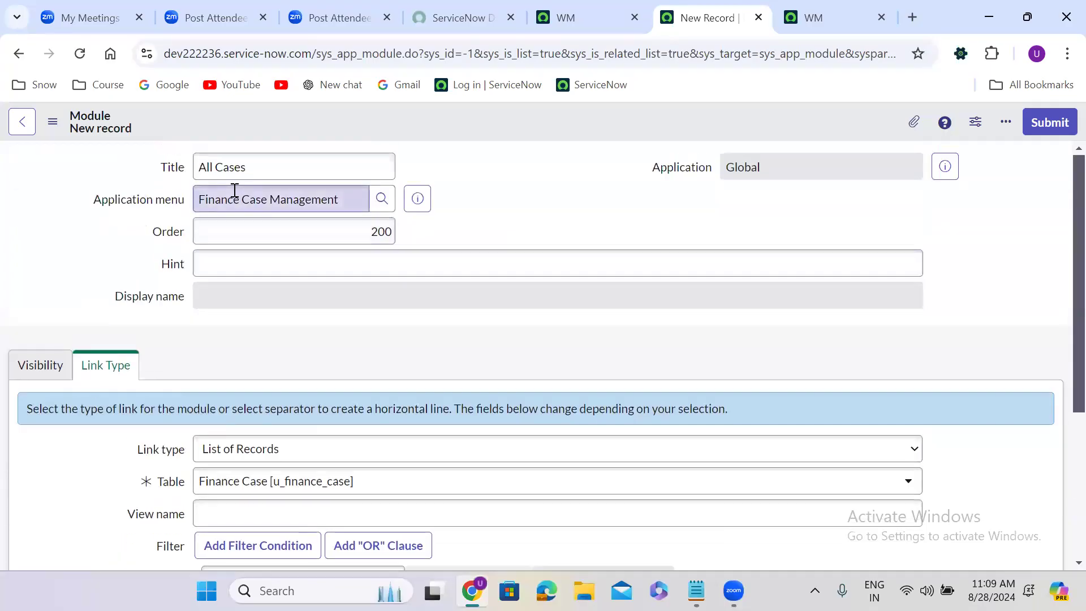
pyautogui.scroll(-4, 233, 190)
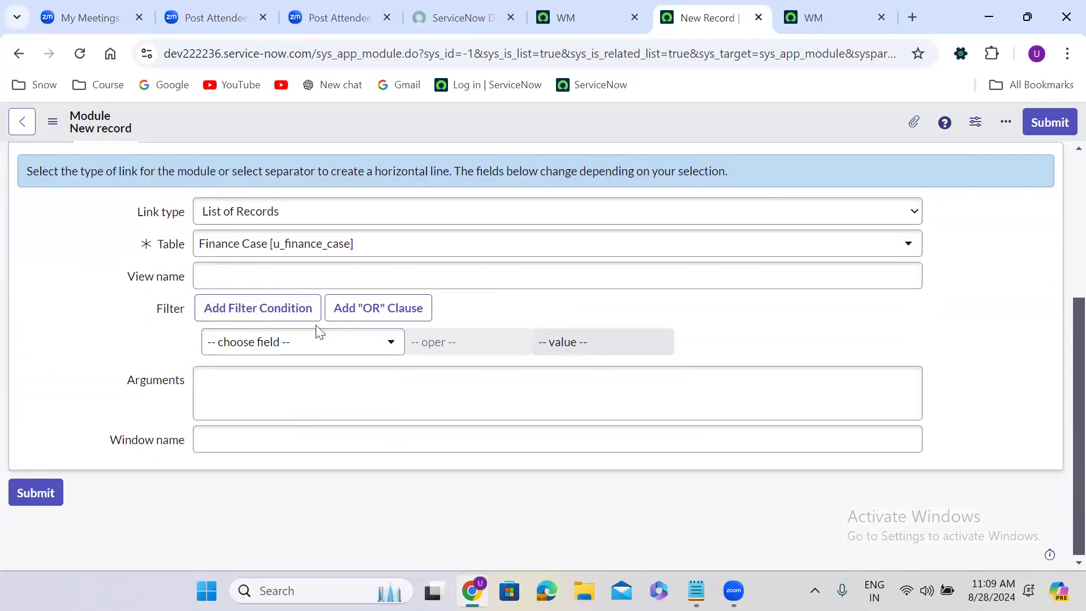
# Submit the All Cases module and start another new module under Finance Case Management
pyautogui.click(1052, 121)
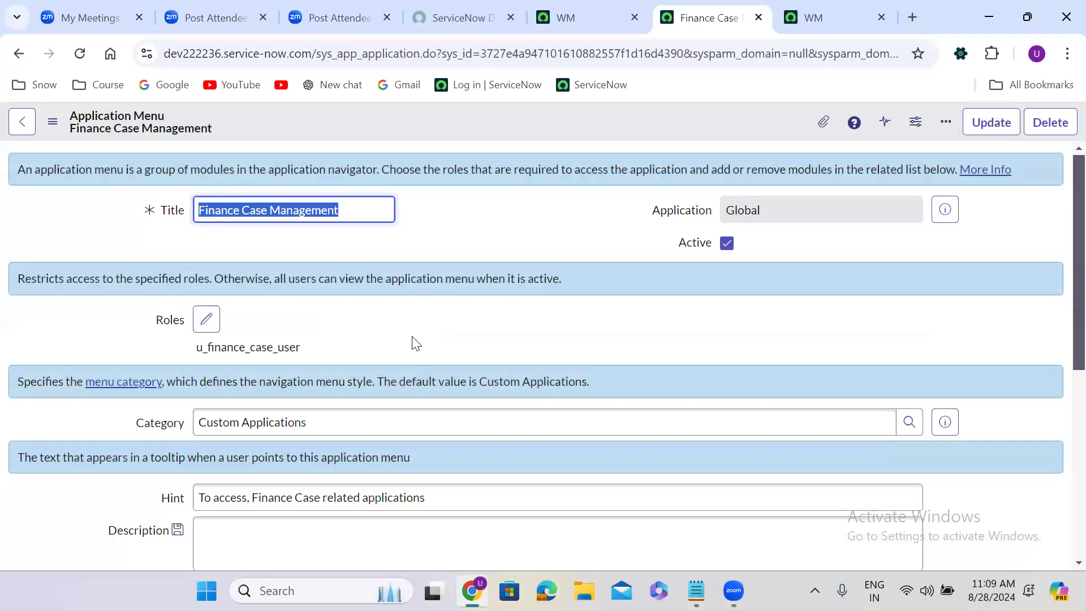
pyautogui.scroll(-5, 412, 343)
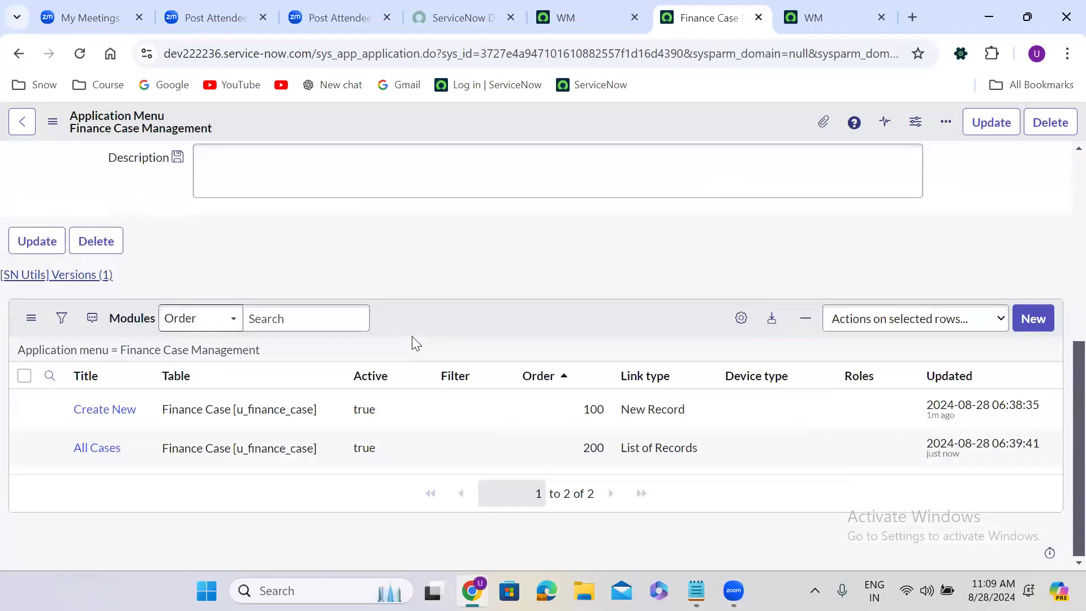
pyautogui.click(1039, 319)
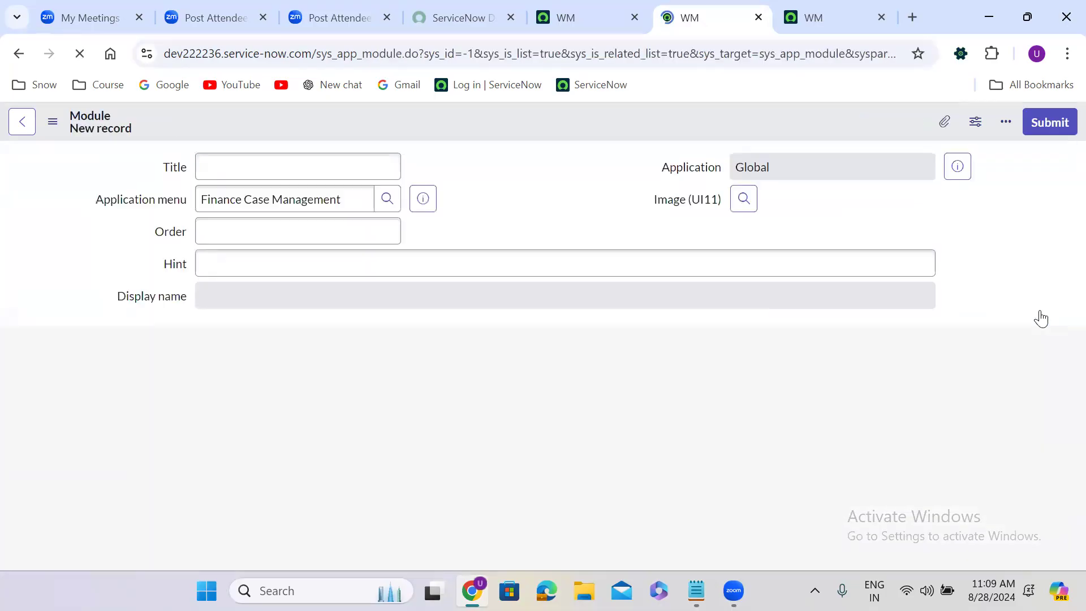
# Title the new module "Finance Case Tasks" and set its order to 300
pyautogui.click(243, 174)
pyautogui.write('Finance Case Tasks')
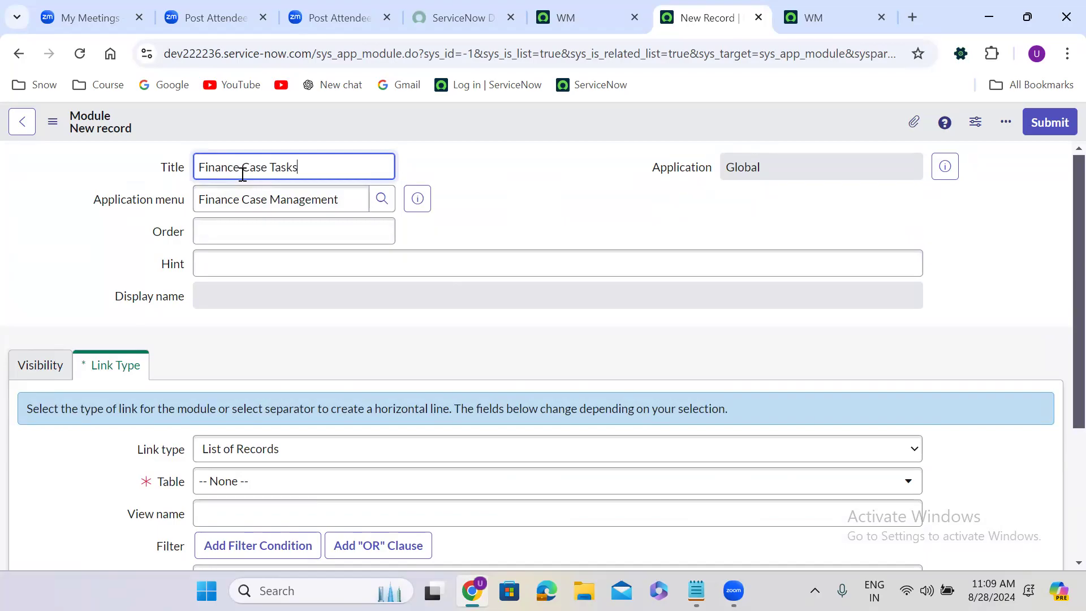
pyautogui.click(330, 232)
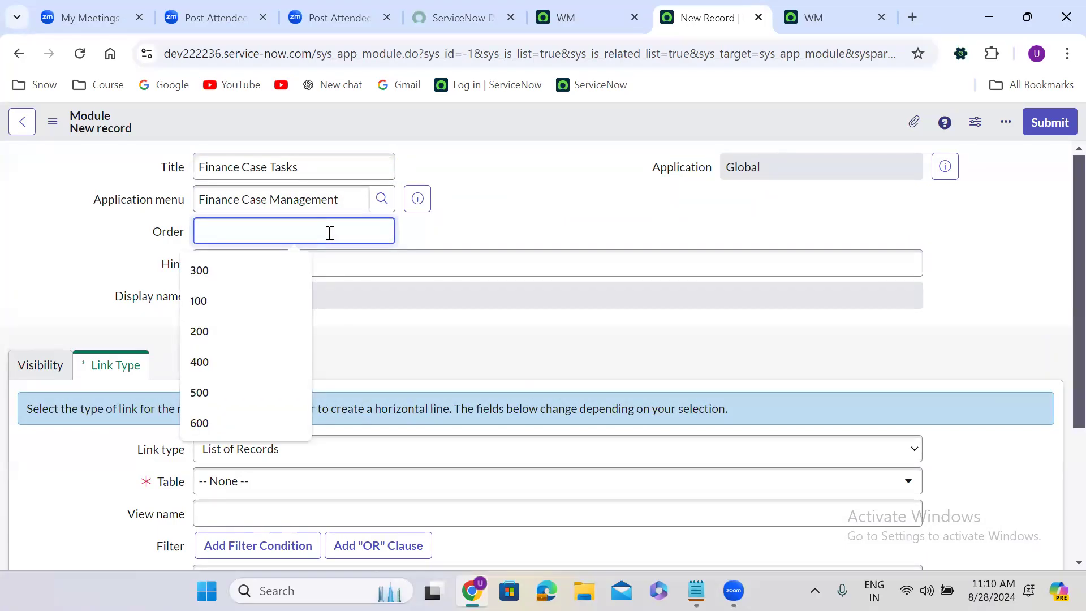
pyautogui.write('300')
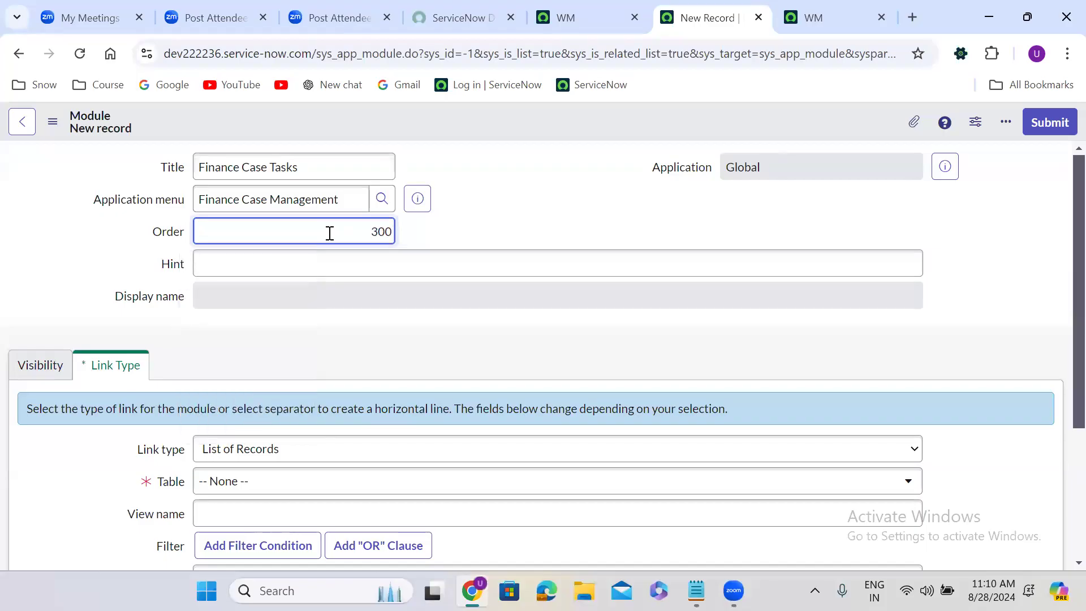
pyautogui.click(309, 327)
# Search for finance case and pick Finance Case [u_finance_case] as the Finance Case Tasks module's table
pyautogui.scroll(-3, 308, 325)
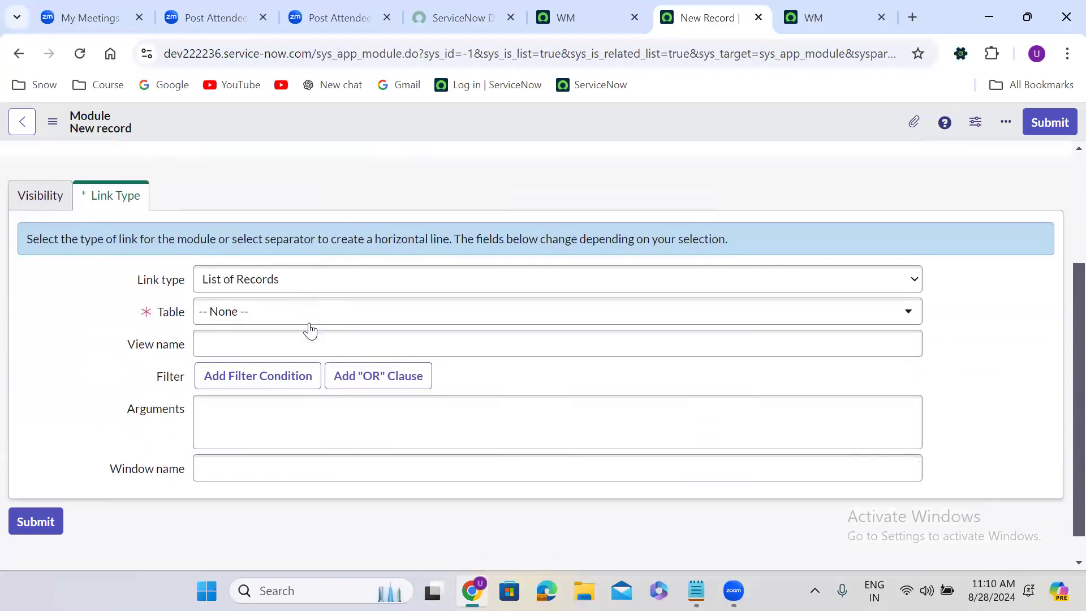
pyautogui.click(269, 315)
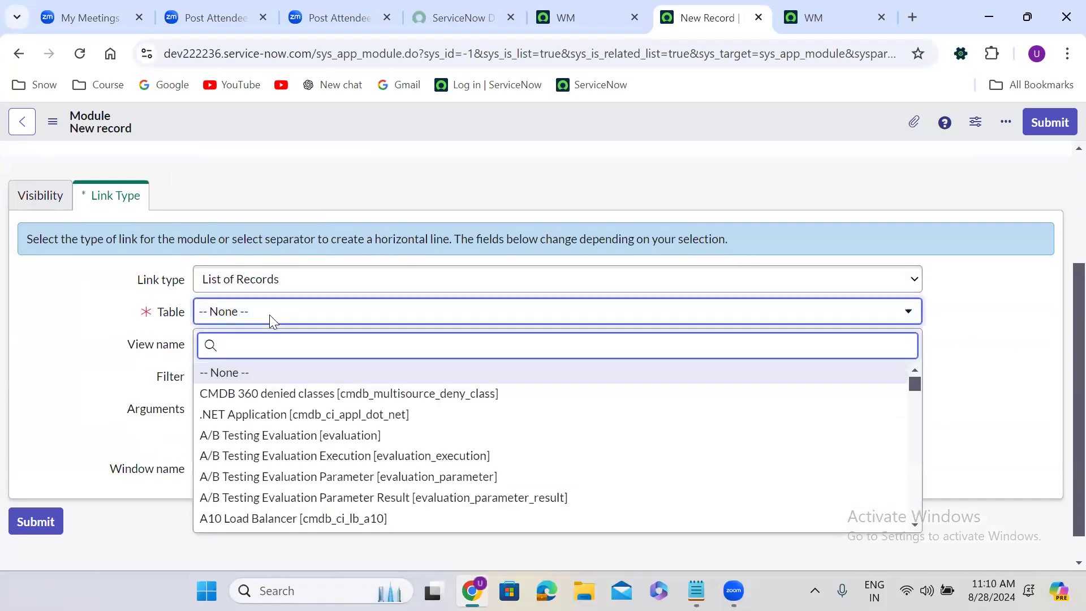
pyautogui.write('finance case')
pyautogui.click(360, 372)
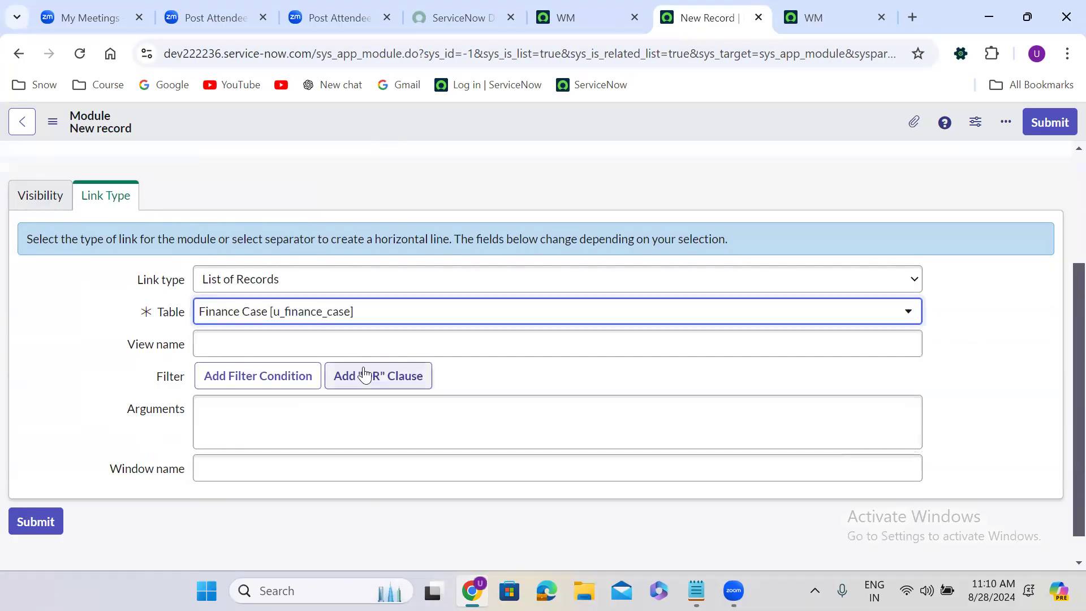
# Try a filter condition on the Finance Case Tasks module where Class is u_finance_case_task, and remove that condition
pyautogui.click(256, 384)
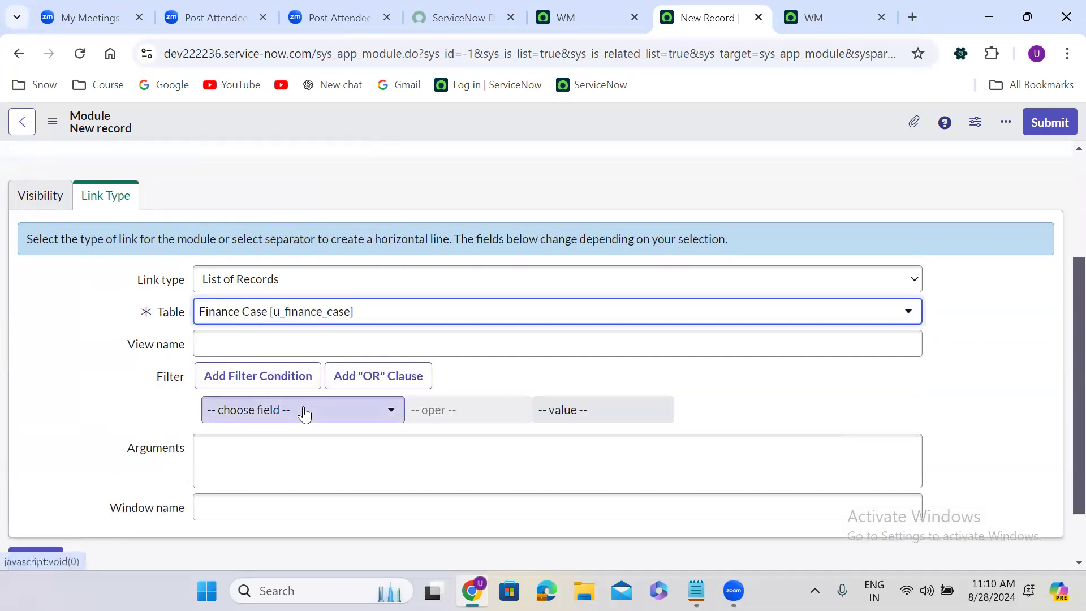
pyautogui.click(305, 411)
pyautogui.write('class')
pyautogui.click(266, 381)
pyautogui.click(544, 409)
pyautogui.write('u_')
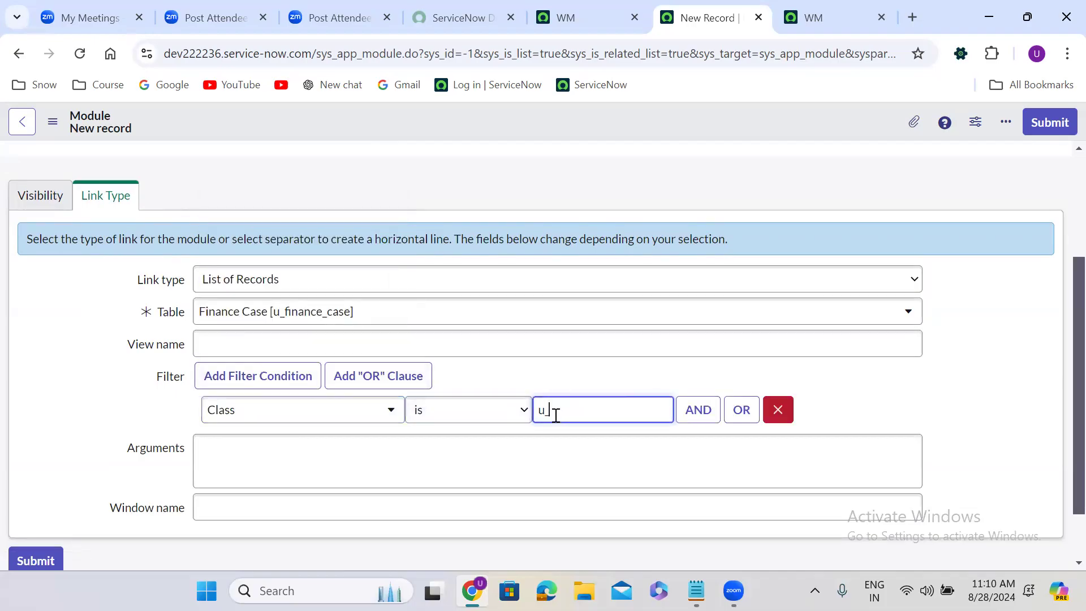
pyautogui.write('finance_case_task')
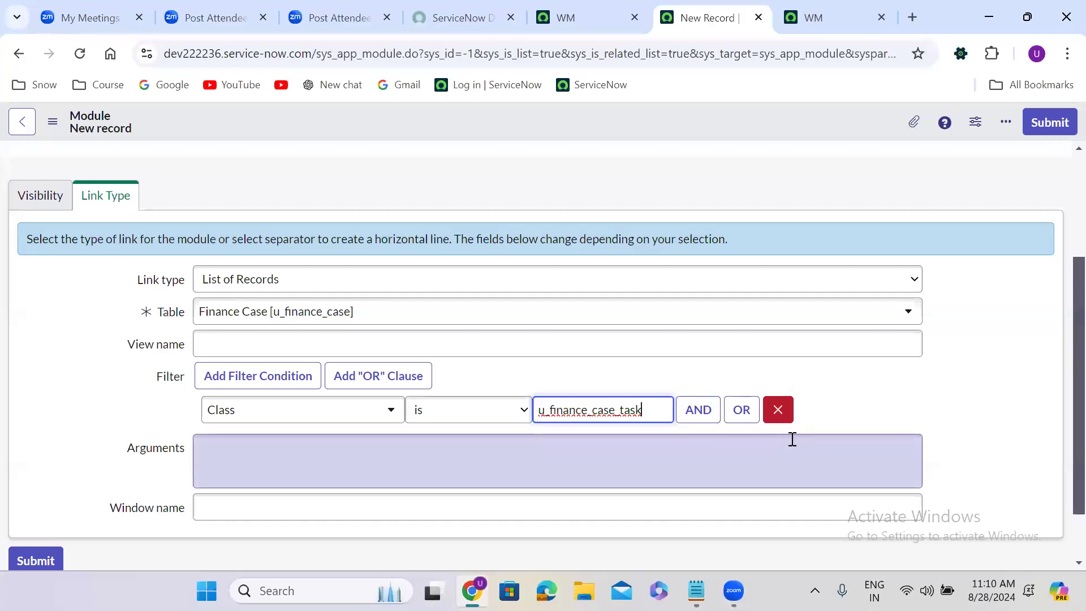
pyautogui.click(781, 410)
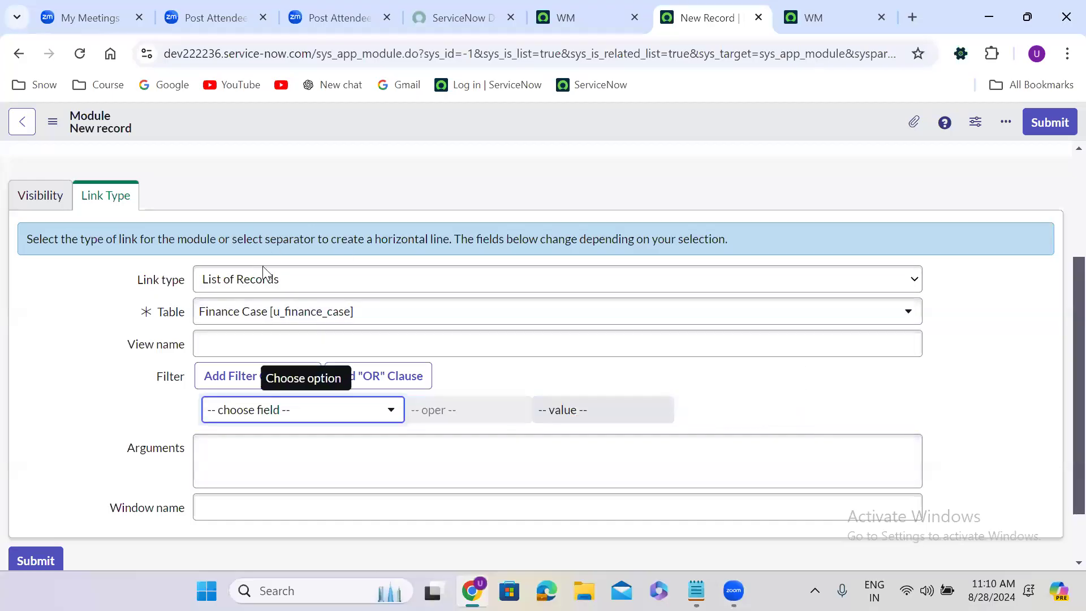
# Set the Finance Case Tasks module's table to Finance Case Task [u_finance_case_task] and submit the module
pyautogui.click(259, 313)
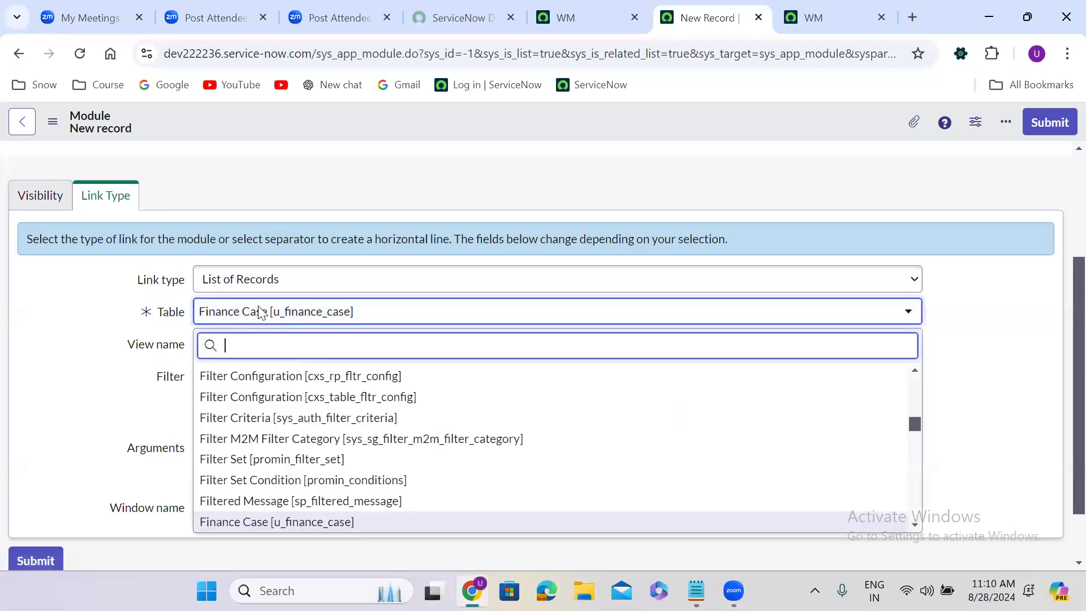
pyautogui.write('finance')
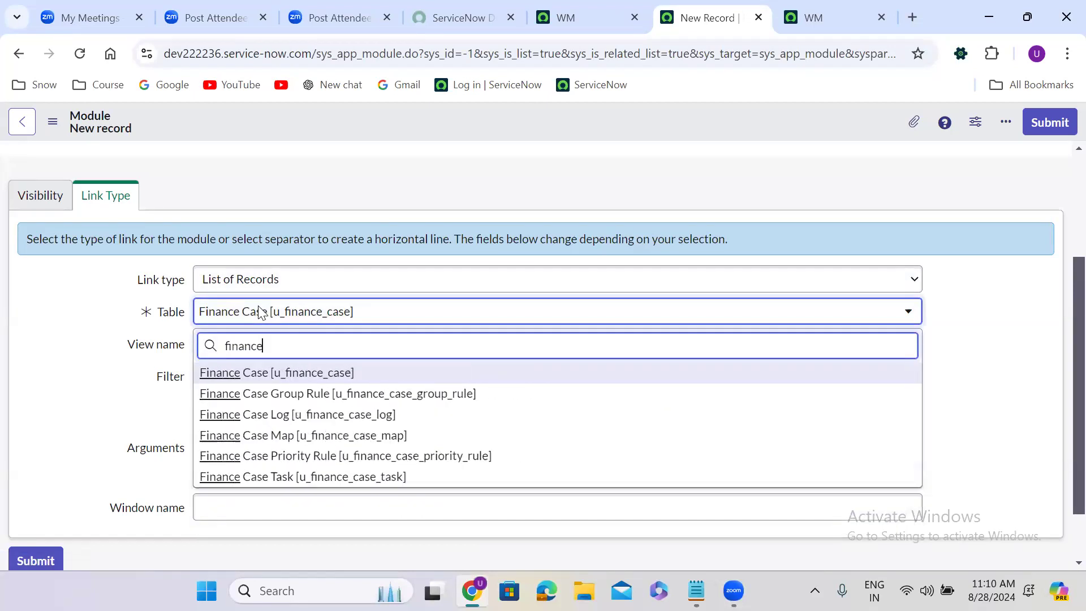
pyautogui.write(' case tas')
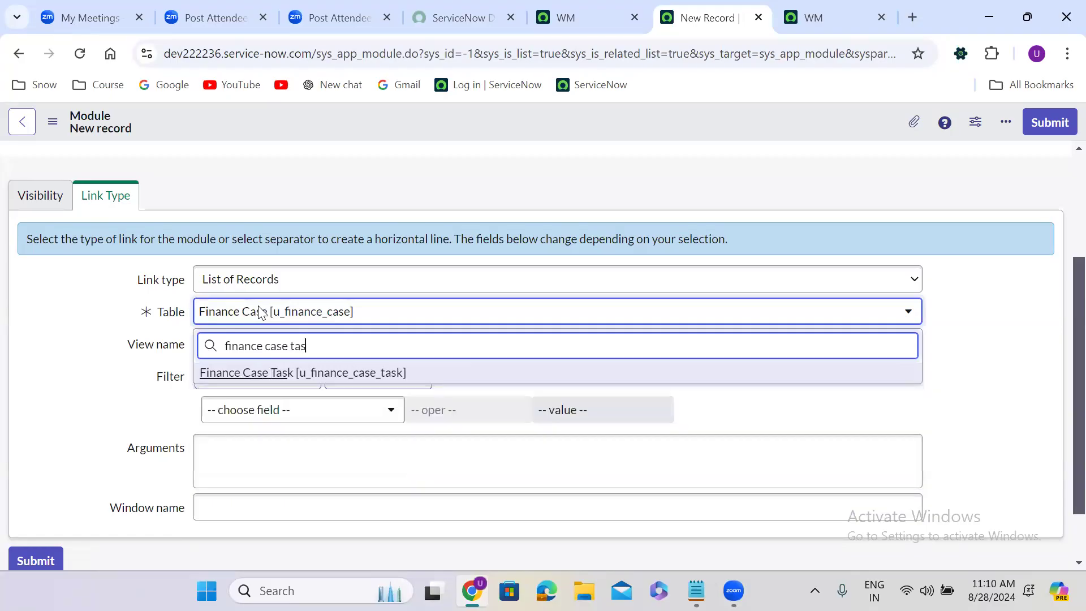
pyautogui.click(422, 378)
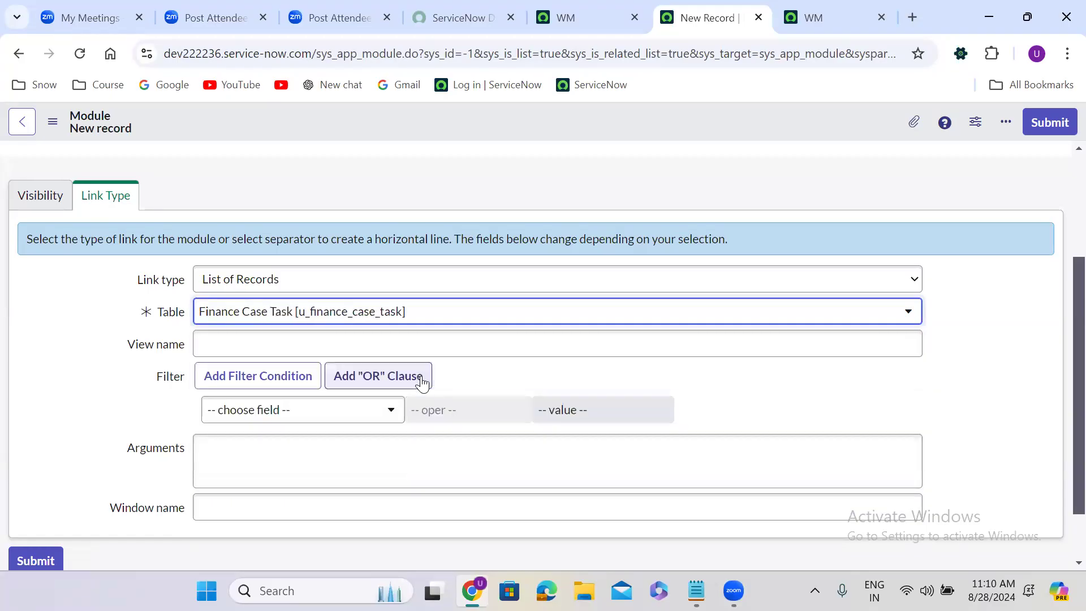
pyautogui.click(965, 289)
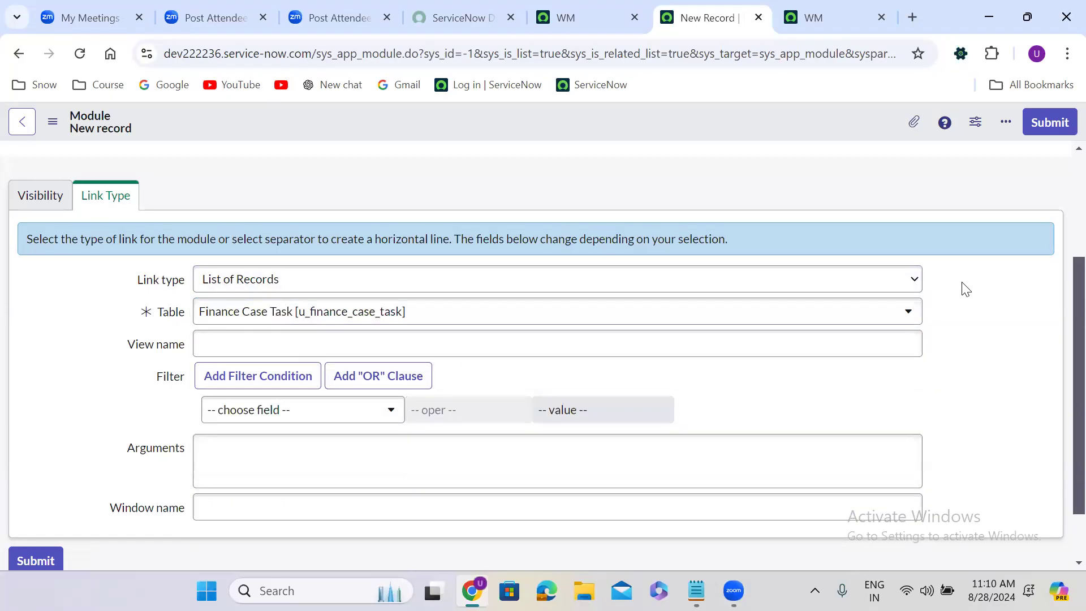
pyautogui.click(1047, 125)
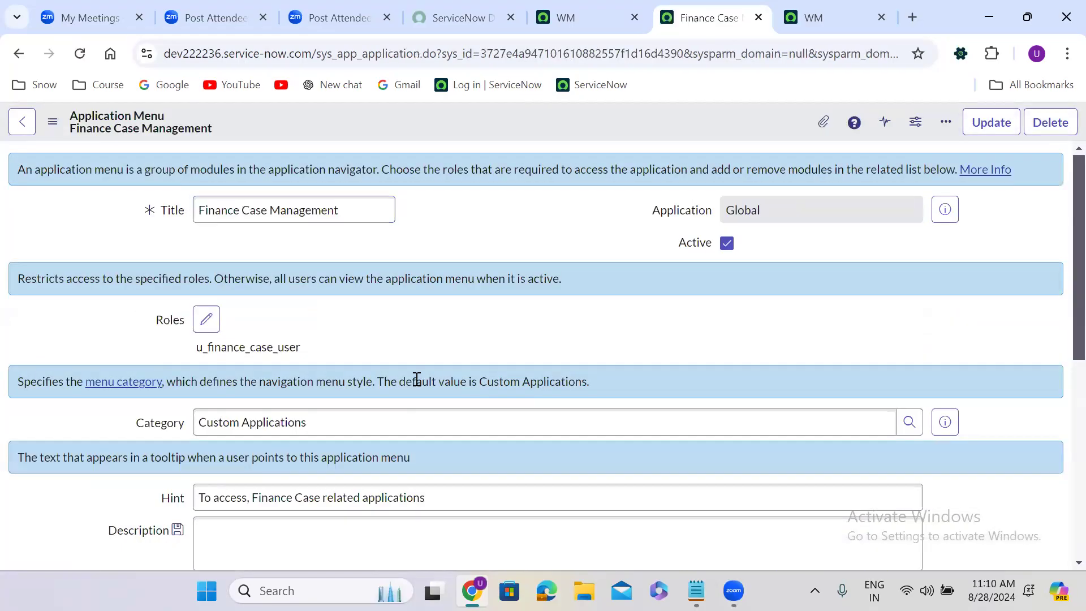
# Start another module under Finance Case Management, title it "Finance Case Logs" and set its order to 400
pyautogui.scroll(-7, 417, 380)
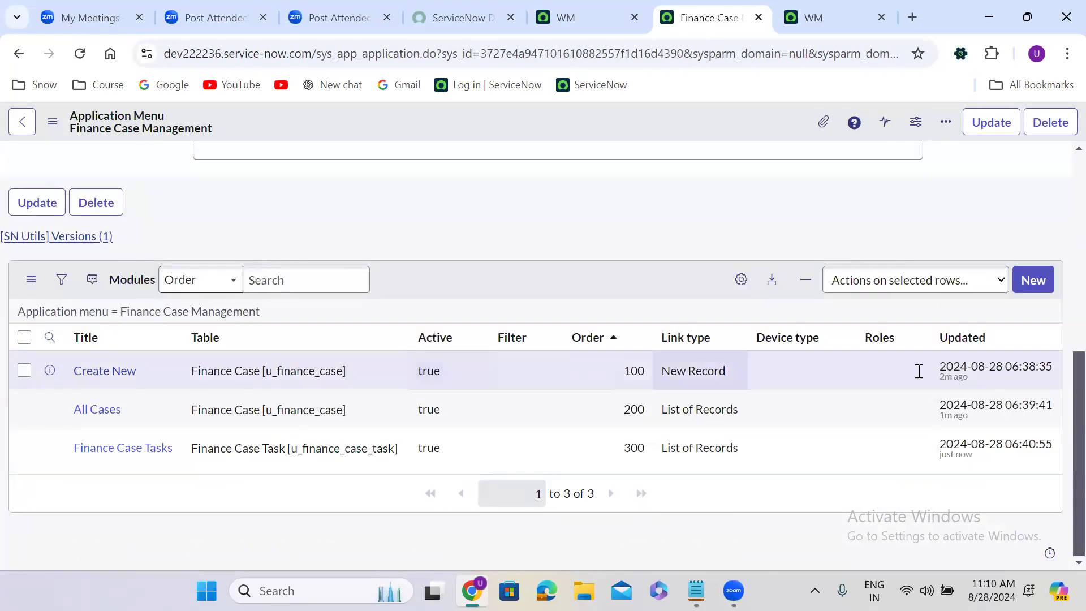
pyautogui.click(1037, 280)
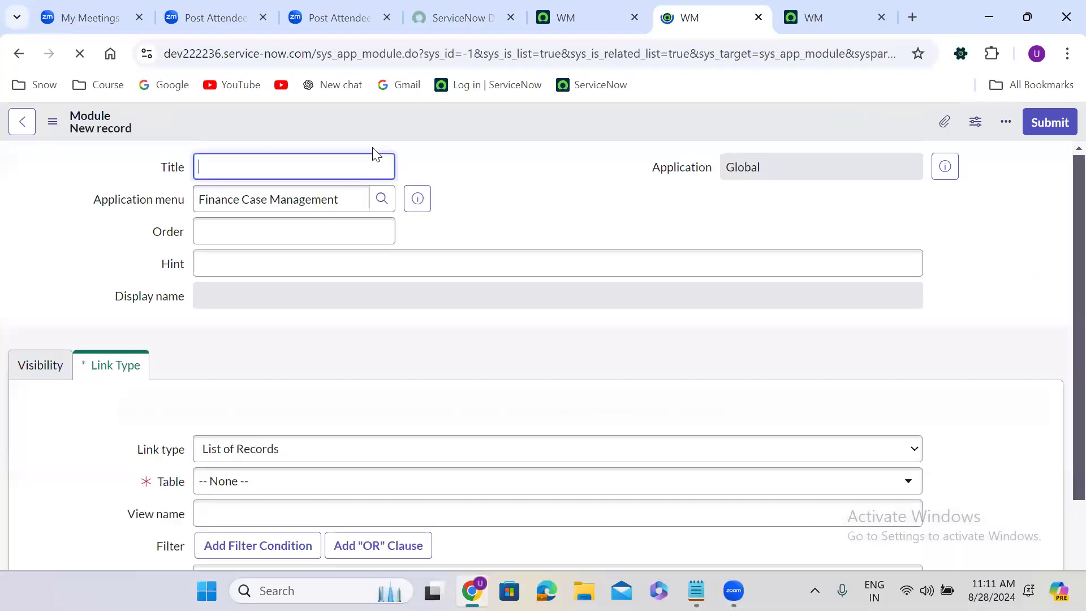
pyautogui.write('Finan')
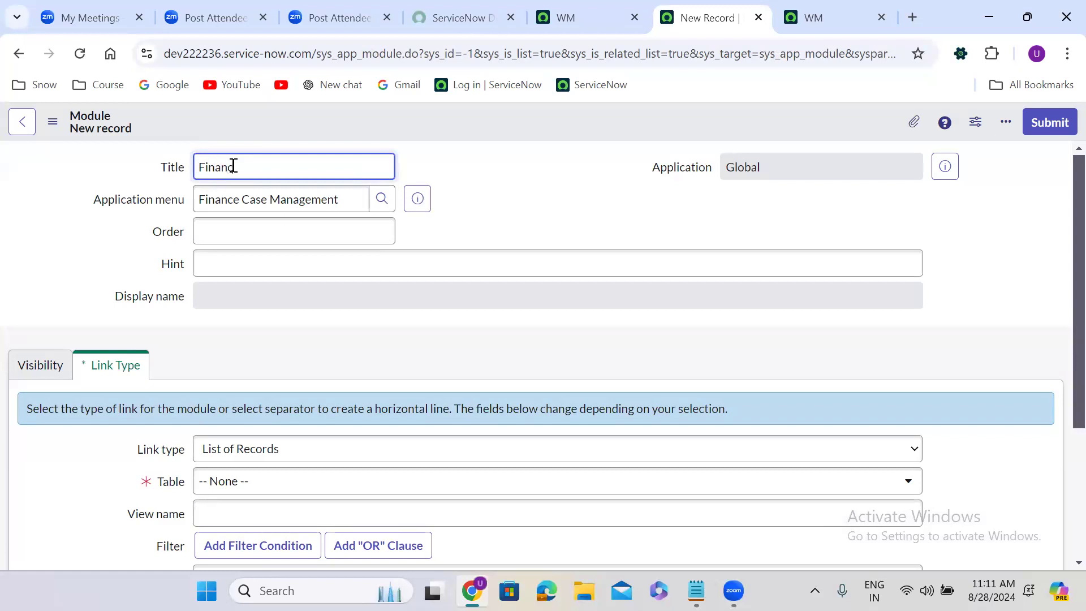
pyautogui.write('ce Case Logs')
pyautogui.click(249, 228)
pyautogui.write('400')
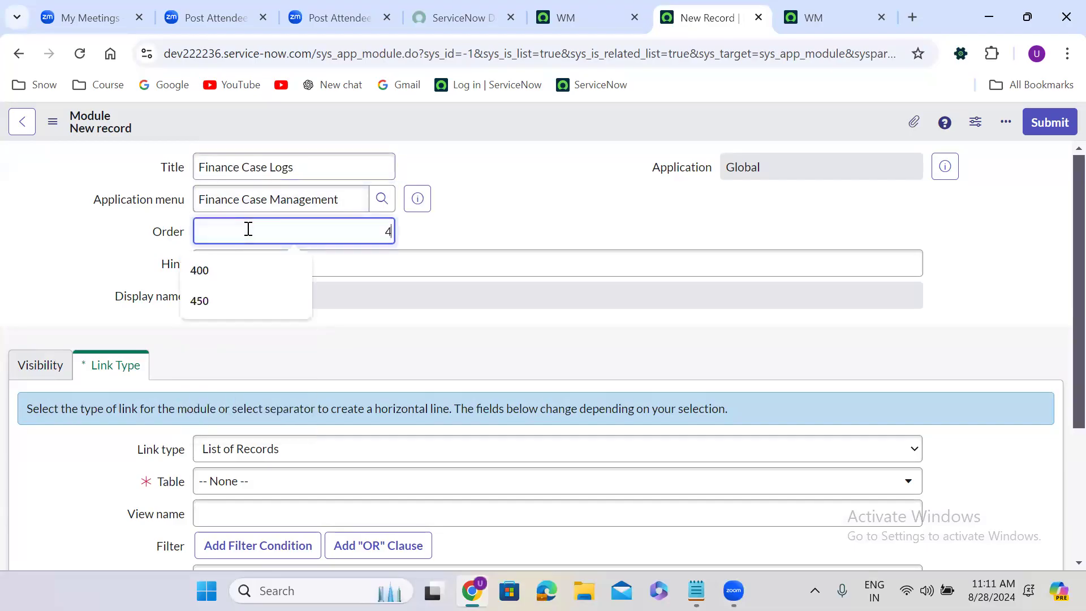
pyautogui.click(242, 336)
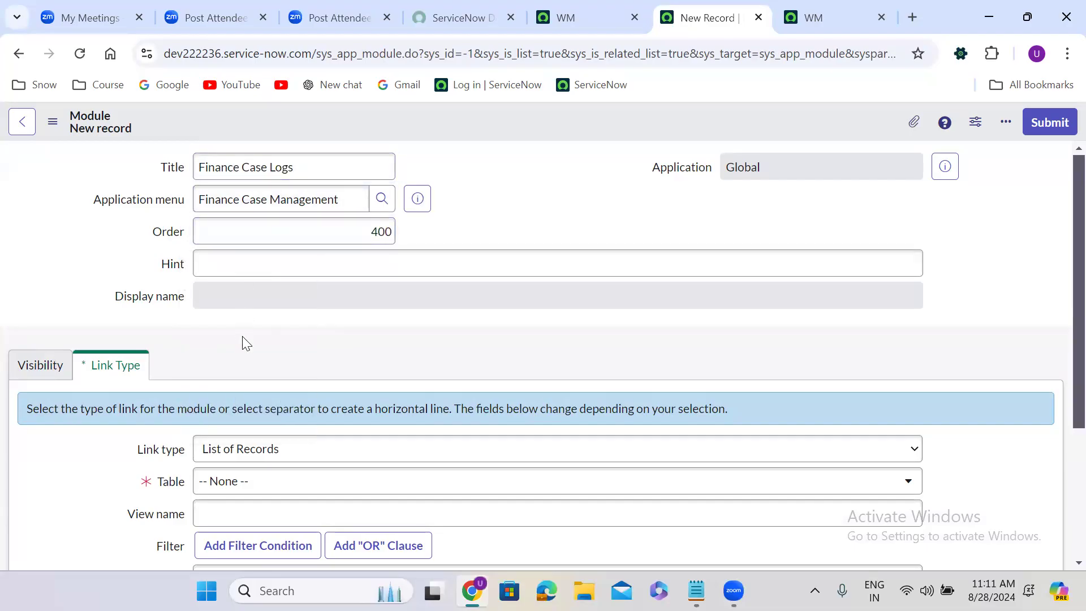
# Set the Finance Case Logs module's table to Finance Case Log [u_finance_case_log] and submit the module
pyautogui.scroll(-3, 242, 336)
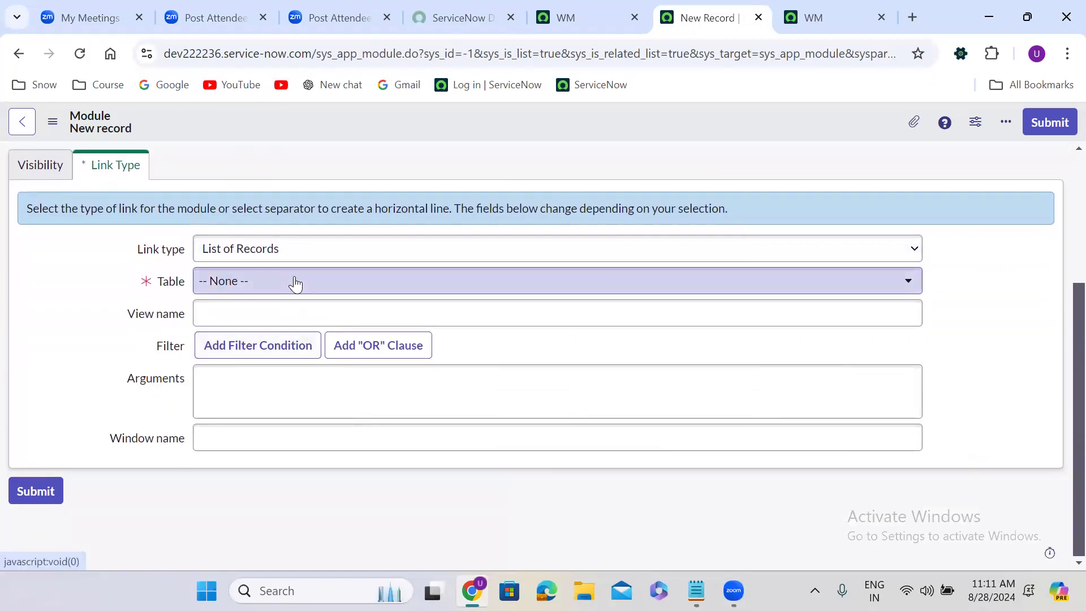
pyautogui.click(296, 281)
pyautogui.write('f')
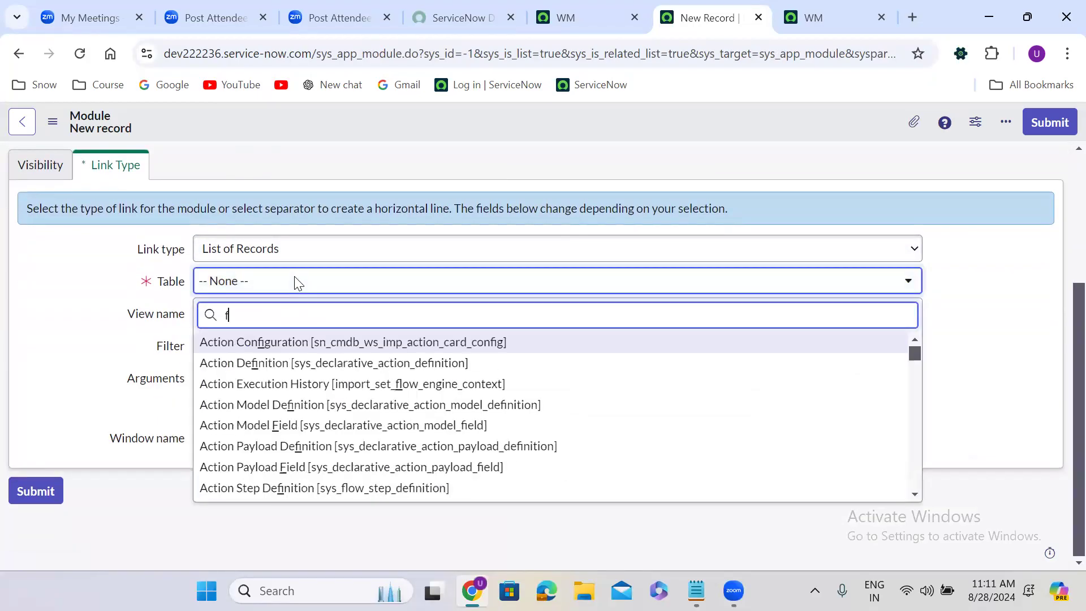
pyautogui.write('inance case')
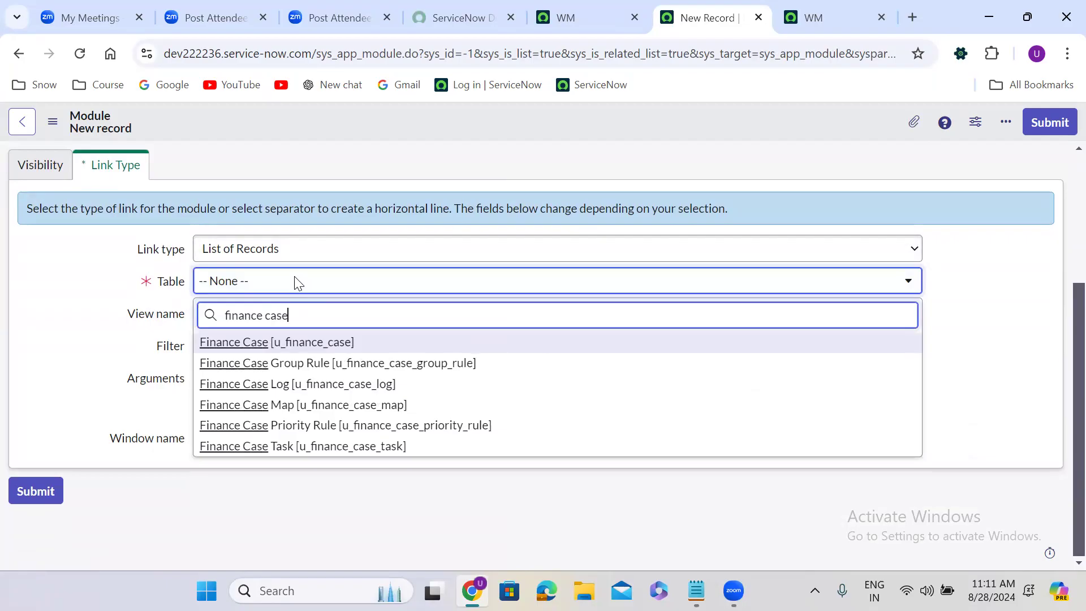
pyautogui.click(351, 386)
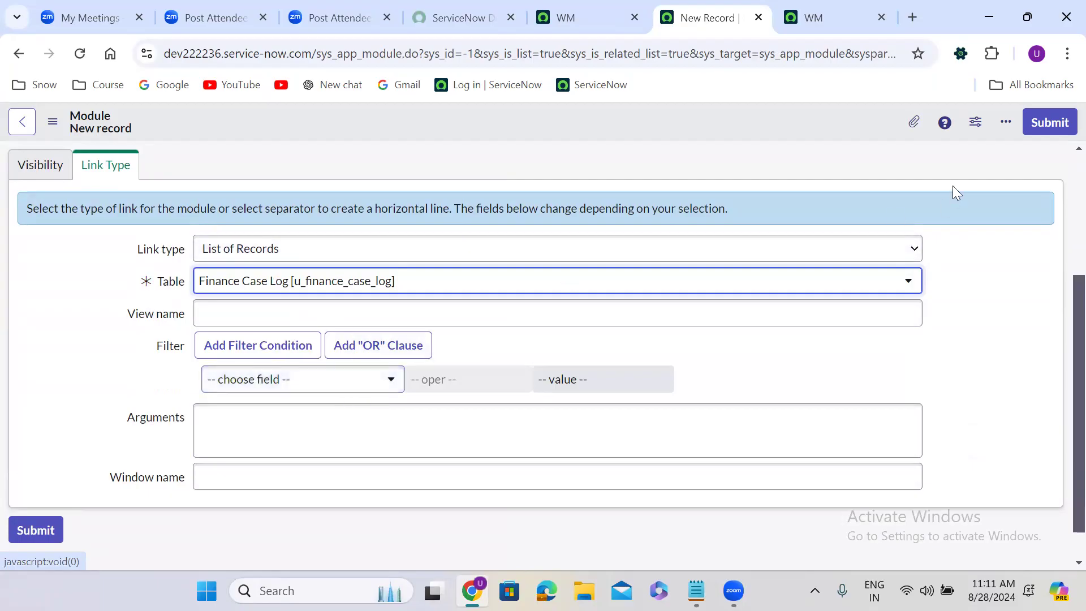
pyautogui.click(977, 181)
pyautogui.click(1048, 124)
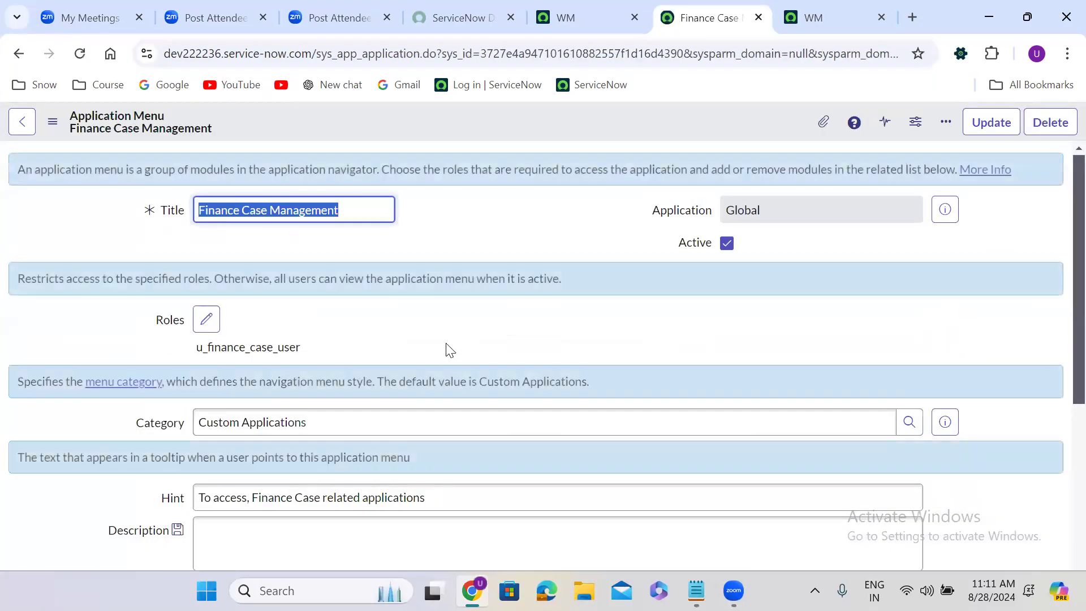
# Start another module under Finance Case Management, title it "Finance Case Maps" and set its order to 500
pyautogui.click(447, 316)
pyautogui.scroll(-1, 447, 316)
pyautogui.scroll(-6, 447, 316)
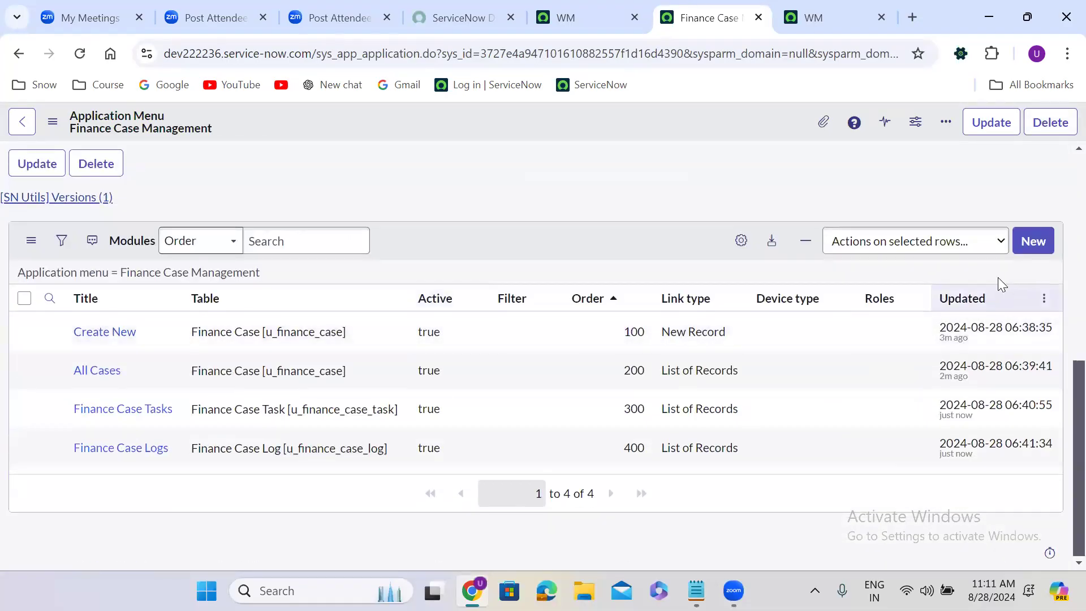
pyautogui.click(1030, 243)
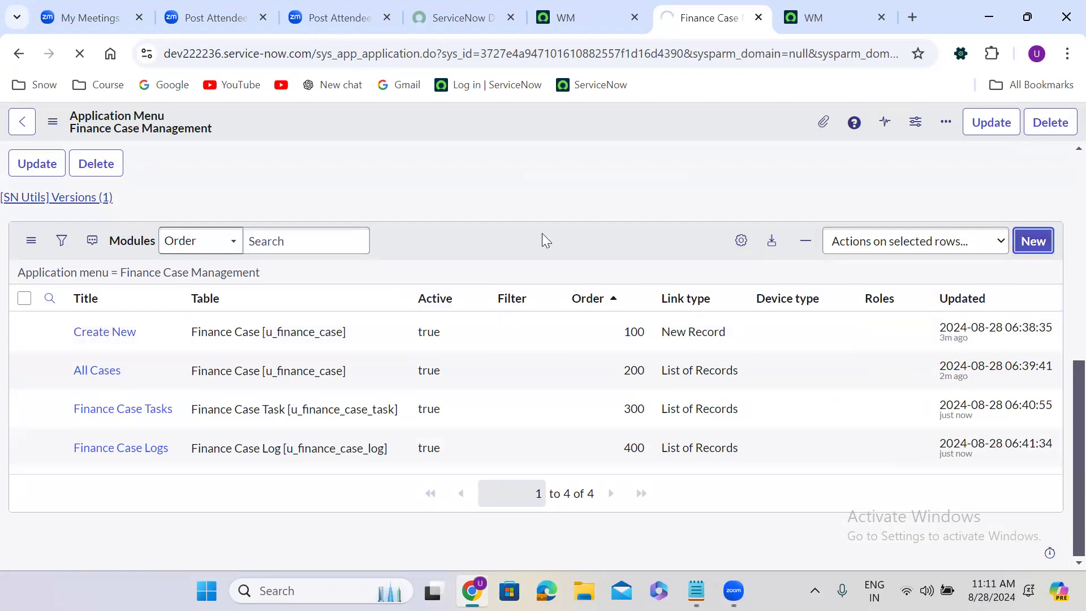
pyautogui.click(226, 171)
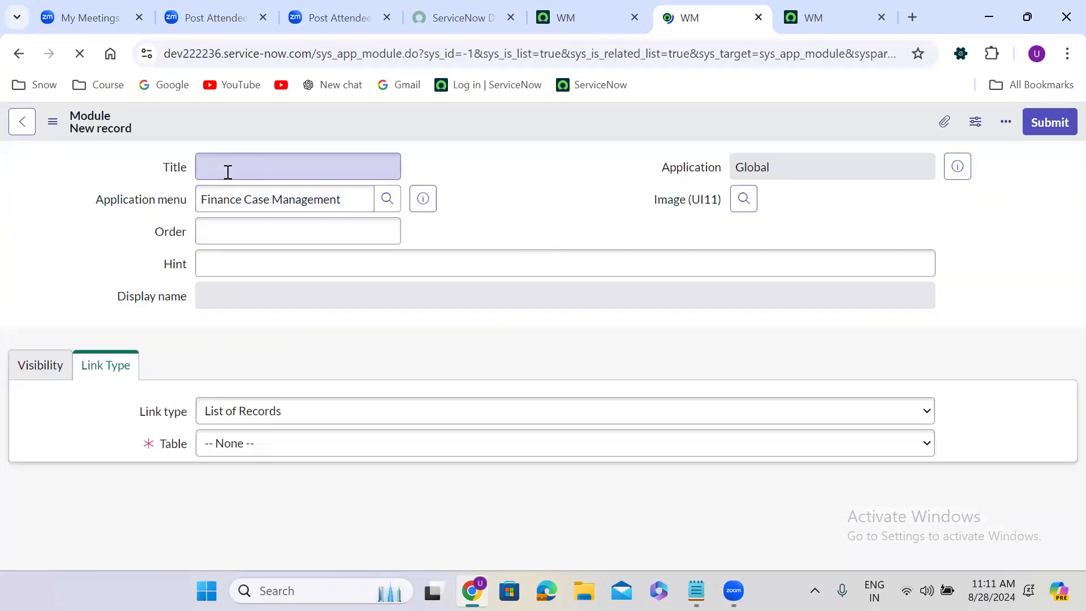
pyautogui.write('Finance Case Map')
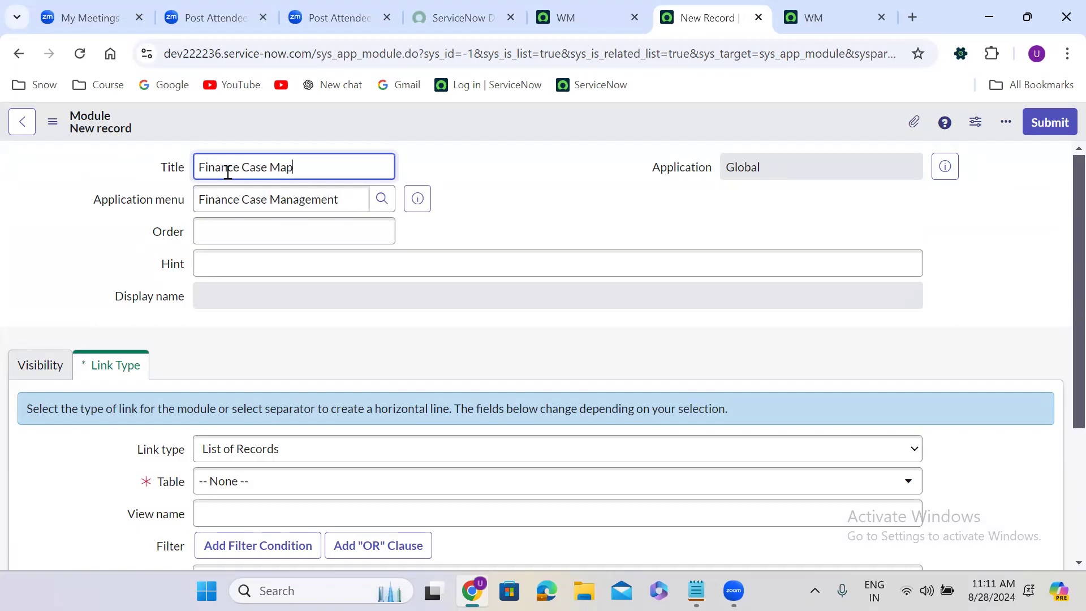
pyautogui.write('s')
pyautogui.click(371, 231)
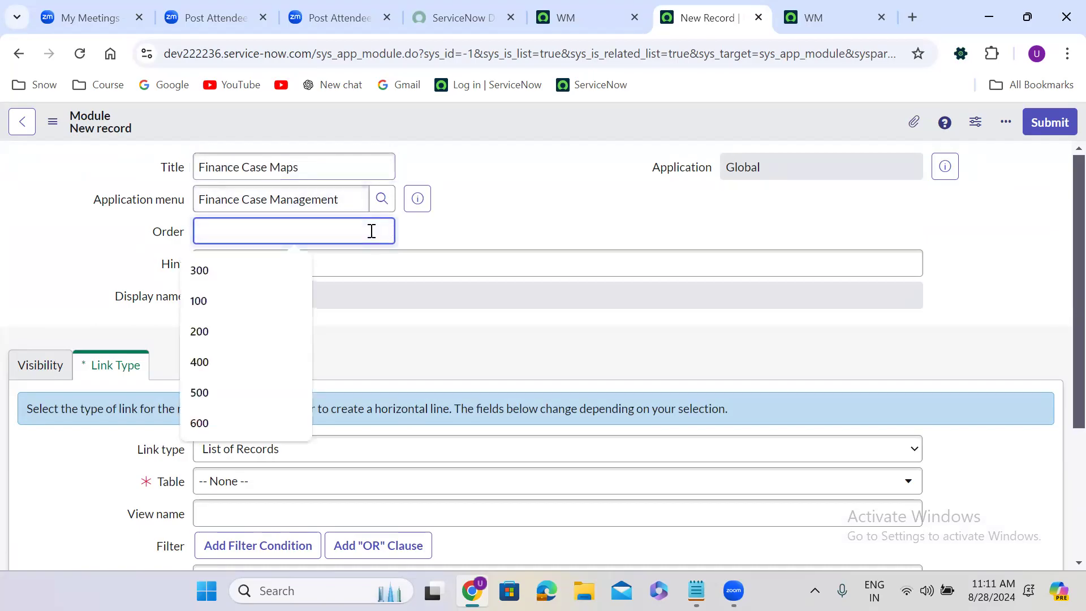
pyautogui.write('500')
pyautogui.click(335, 340)
pyautogui.scroll(-1, 335, 341)
pyautogui.scroll(-3, 335, 345)
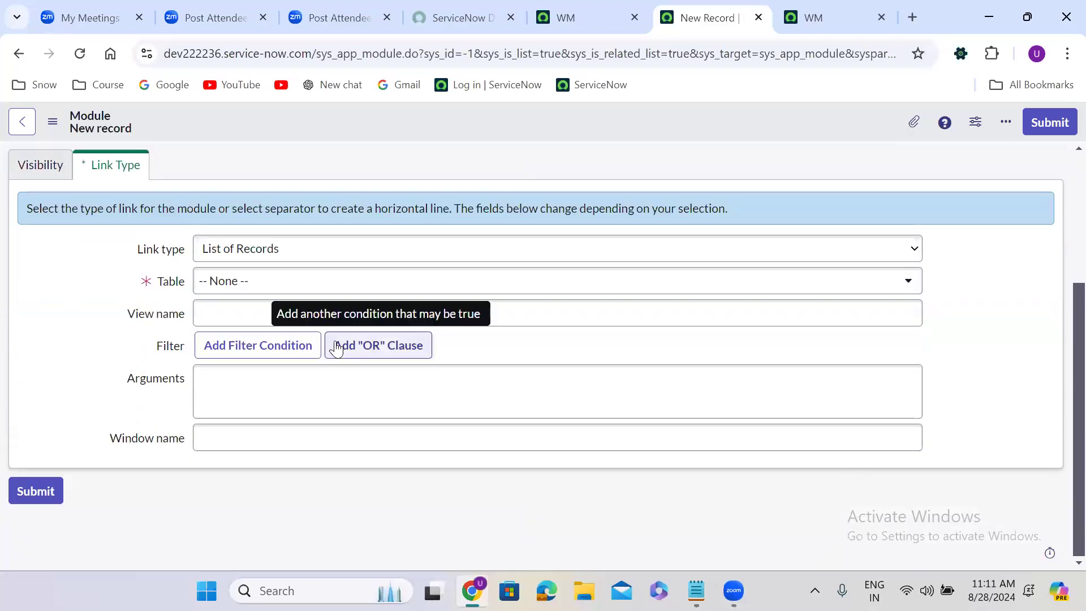
# Set the Finance Case Maps module's table to Finance Case Map [u_finance_case_map] and submit the module
pyautogui.click(295, 254)
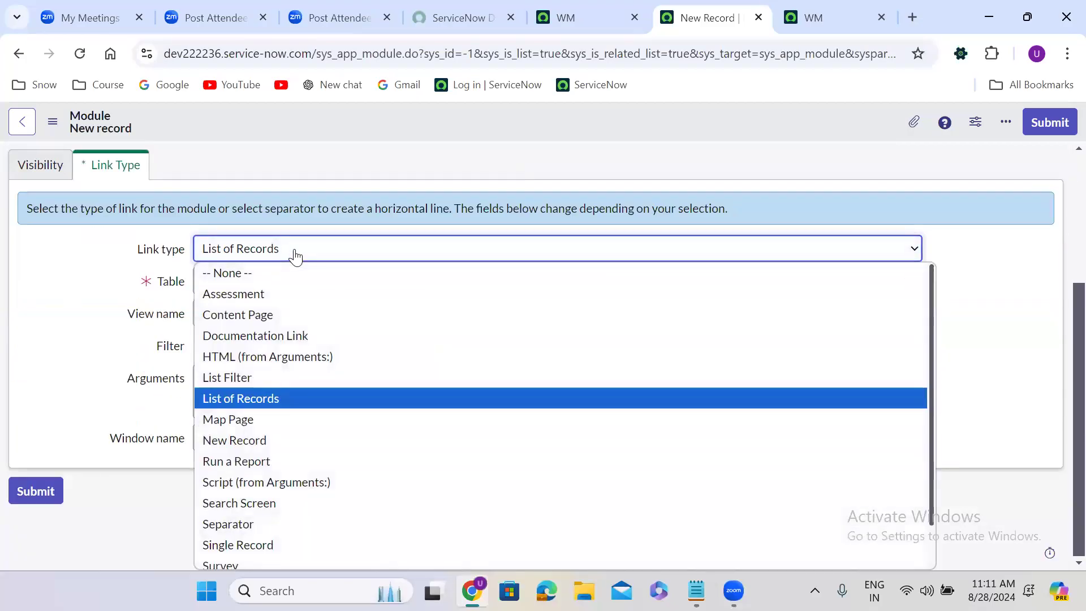
pyautogui.click(294, 254)
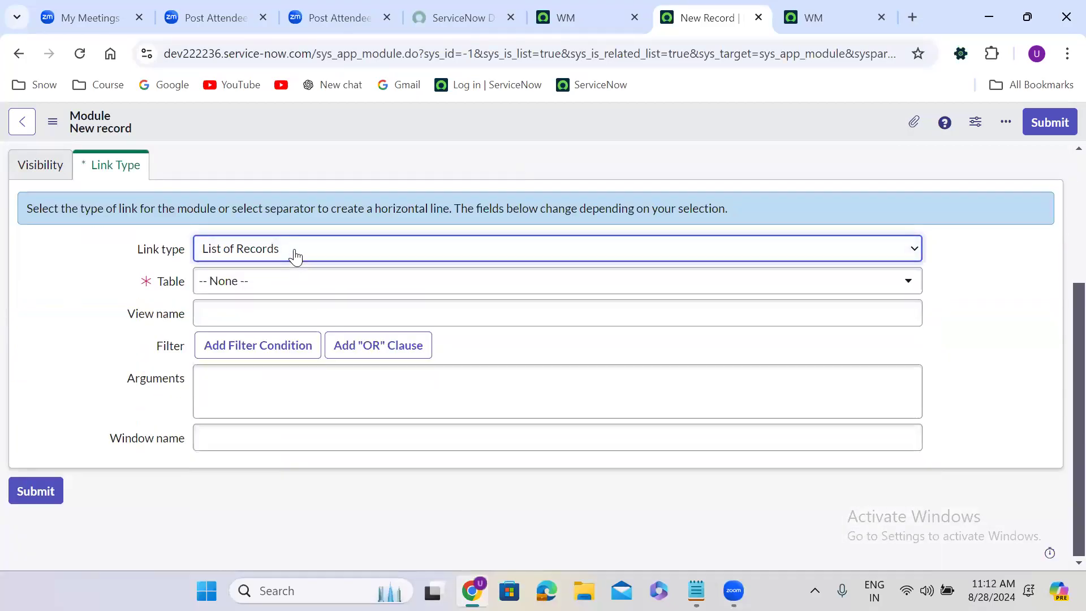
pyautogui.click(282, 294)
pyautogui.write('fin')
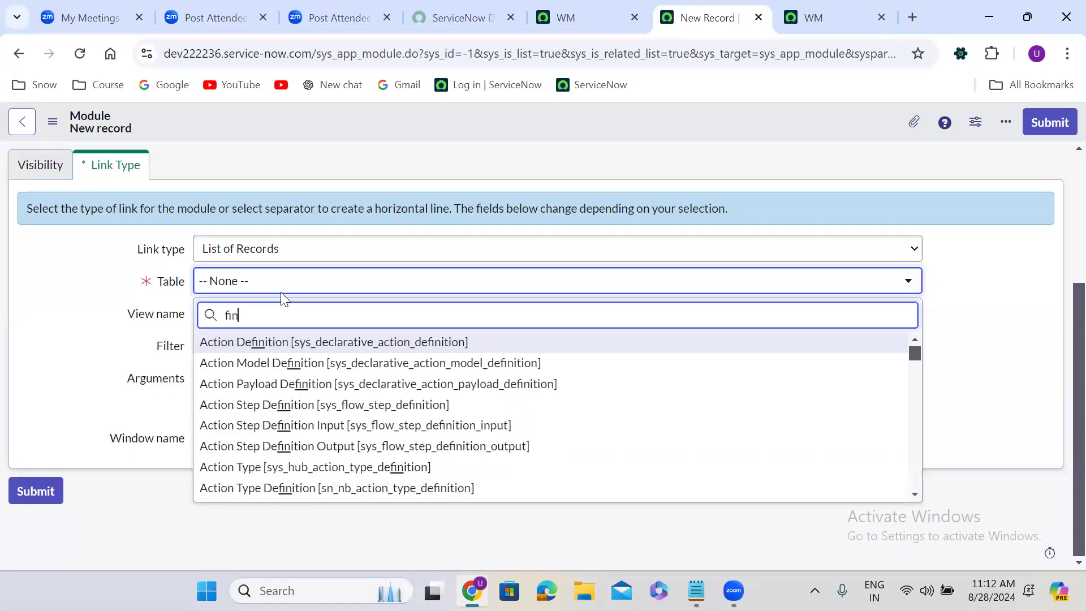
pyautogui.write('ance case')
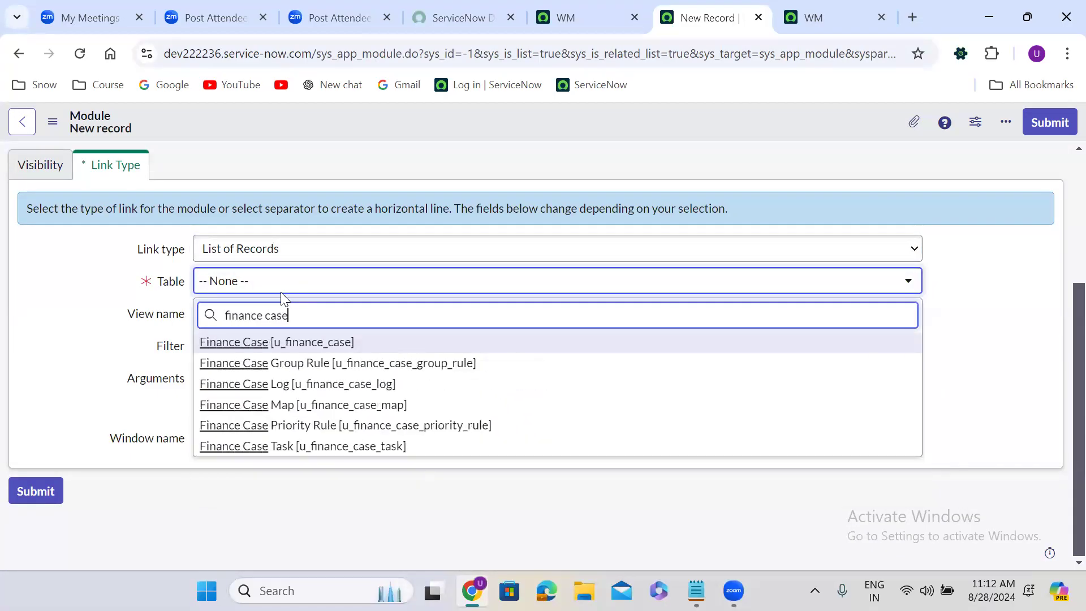
pyautogui.press('Down')
pyautogui.press('Down')
pyautogui.press('Down')
pyautogui.press('Return')
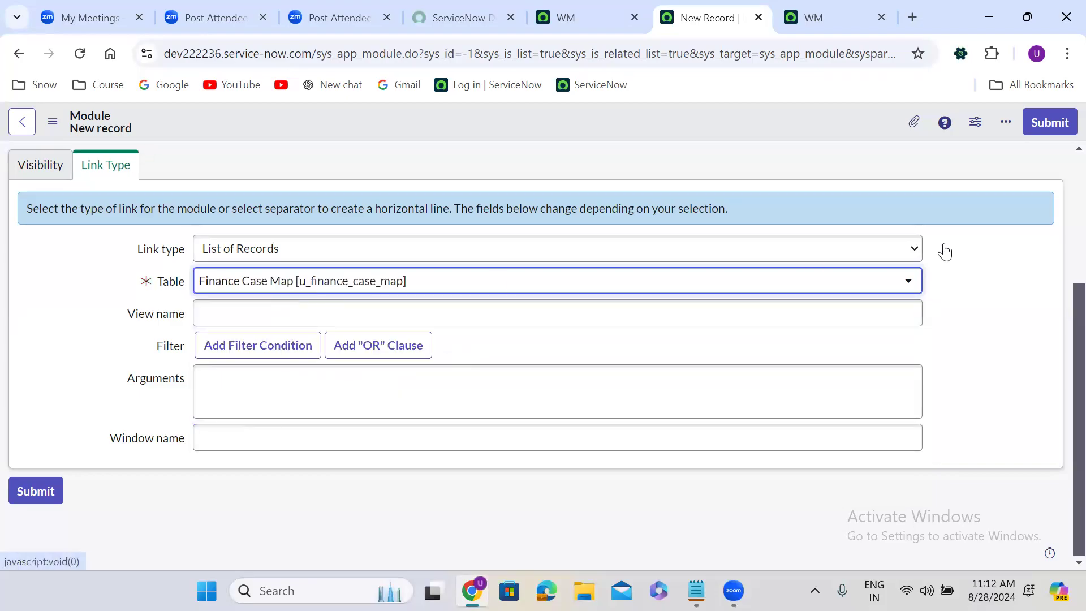
pyautogui.click(1048, 123)
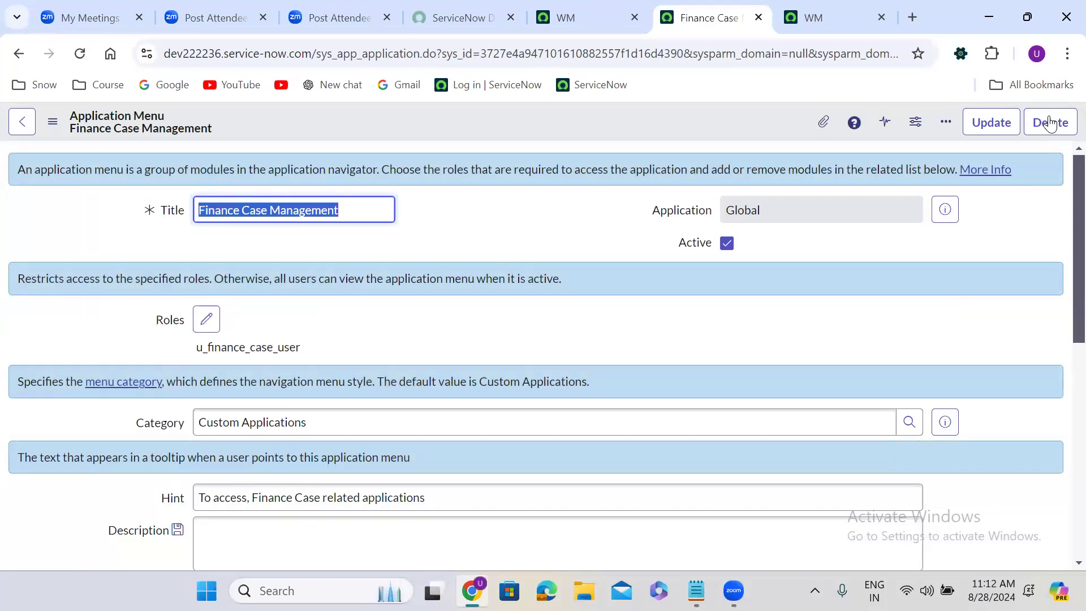
# Start another module under Finance Case Management, title it "New" and set its order to 600
pyautogui.click(461, 362)
pyautogui.scroll(-1, 460, 362)
pyautogui.scroll(-8, 461, 362)
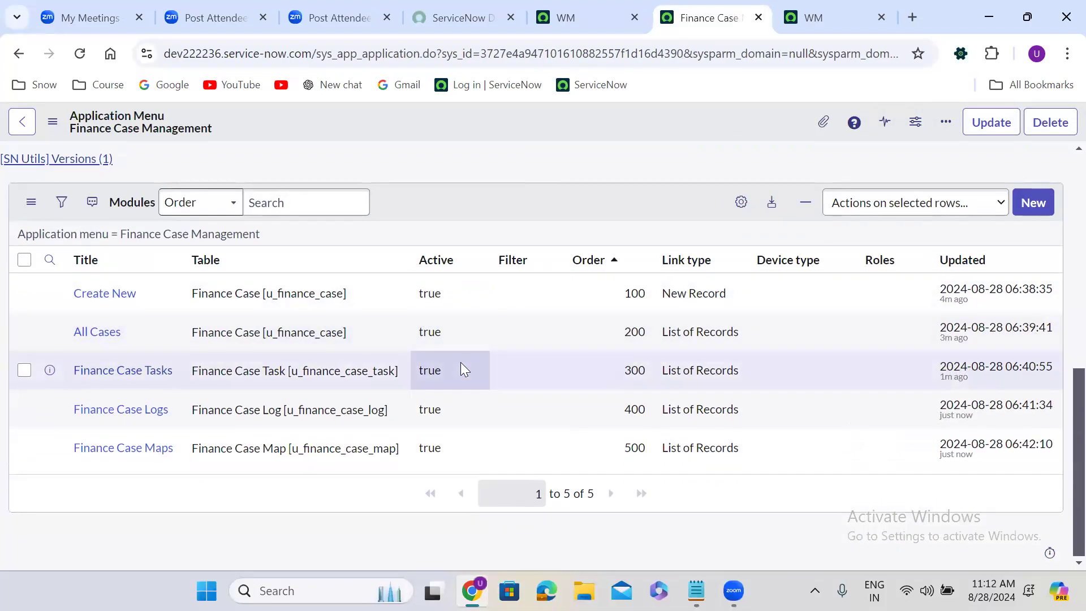
pyautogui.click(1035, 203)
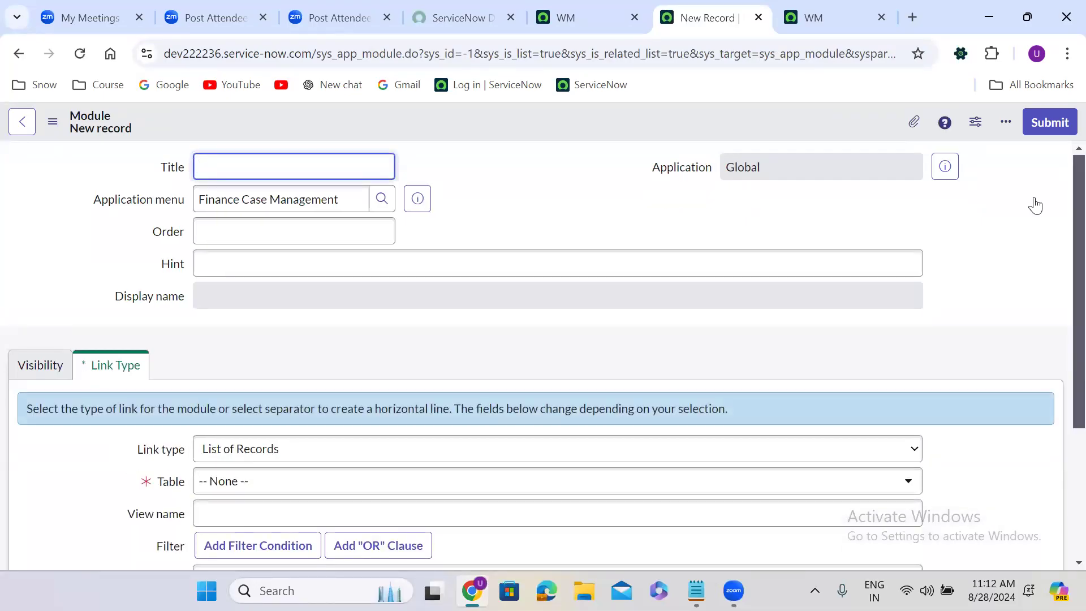
pyautogui.write('New')
pyautogui.click(359, 232)
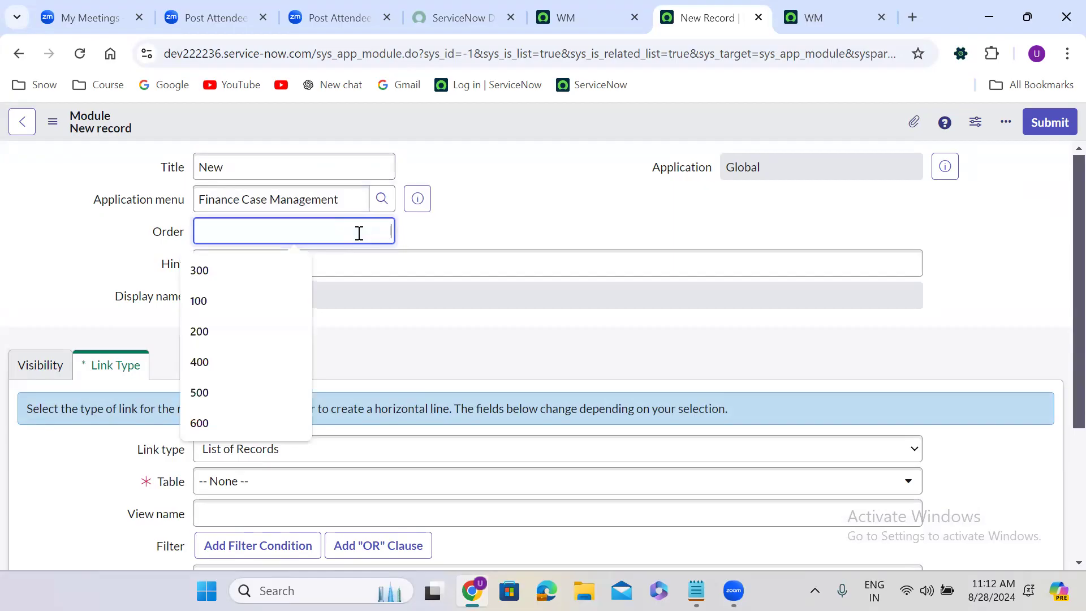
pyautogui.write('600')
pyautogui.click(349, 320)
# Set the New module's table to Finance Case [u_finance_case]
pyautogui.scroll(-4, 350, 320)
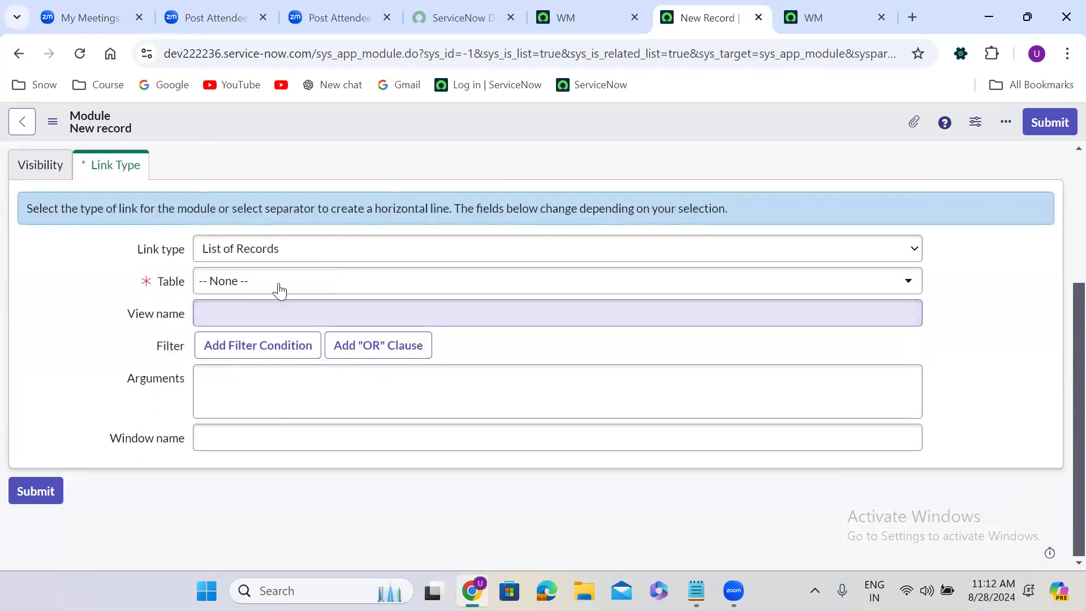
pyautogui.click(274, 283)
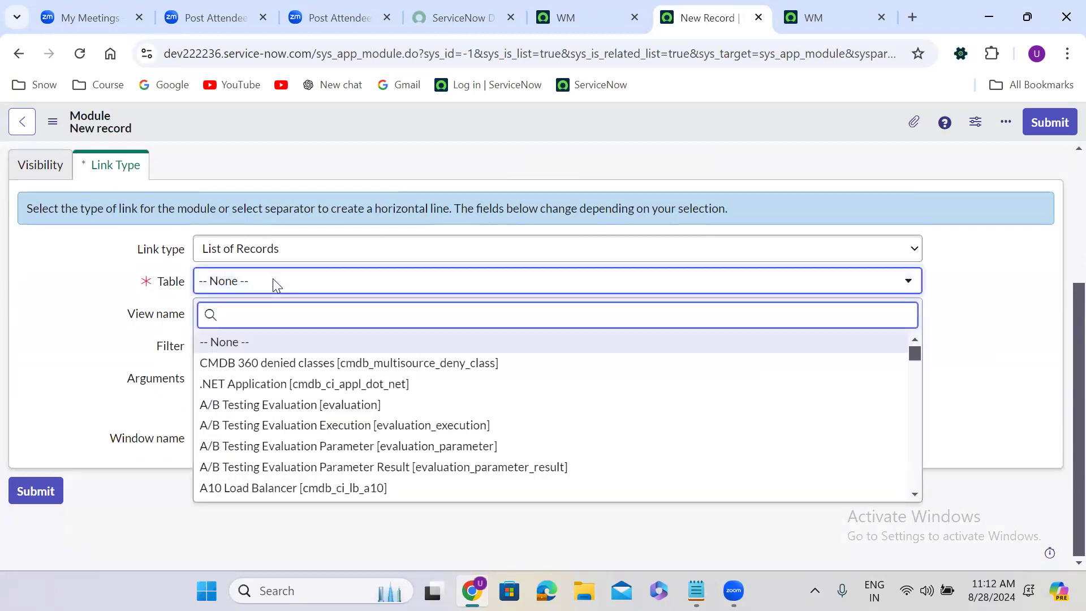
pyautogui.write('finance')
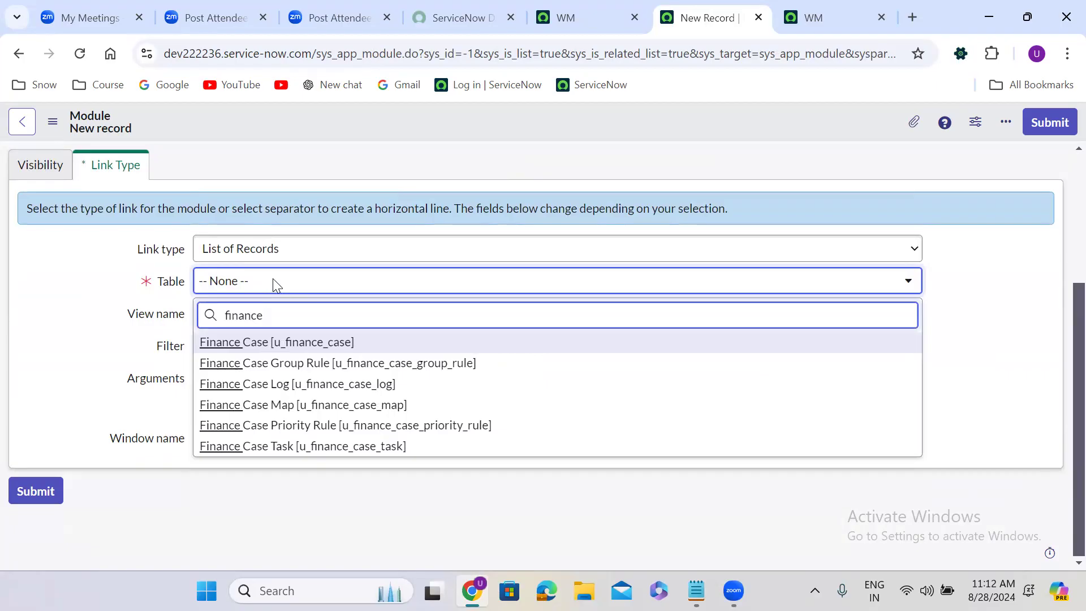
pyautogui.press('Return')
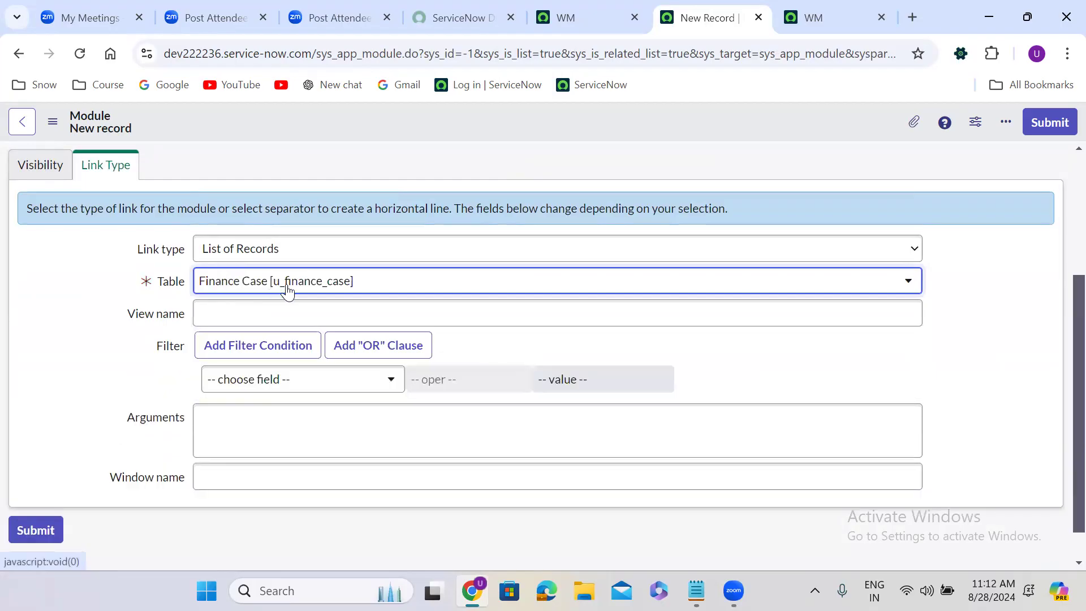
# Add a filter condition to the New module requiring Class is u_finance_case
pyautogui.click(288, 376)
pyautogui.write('call')
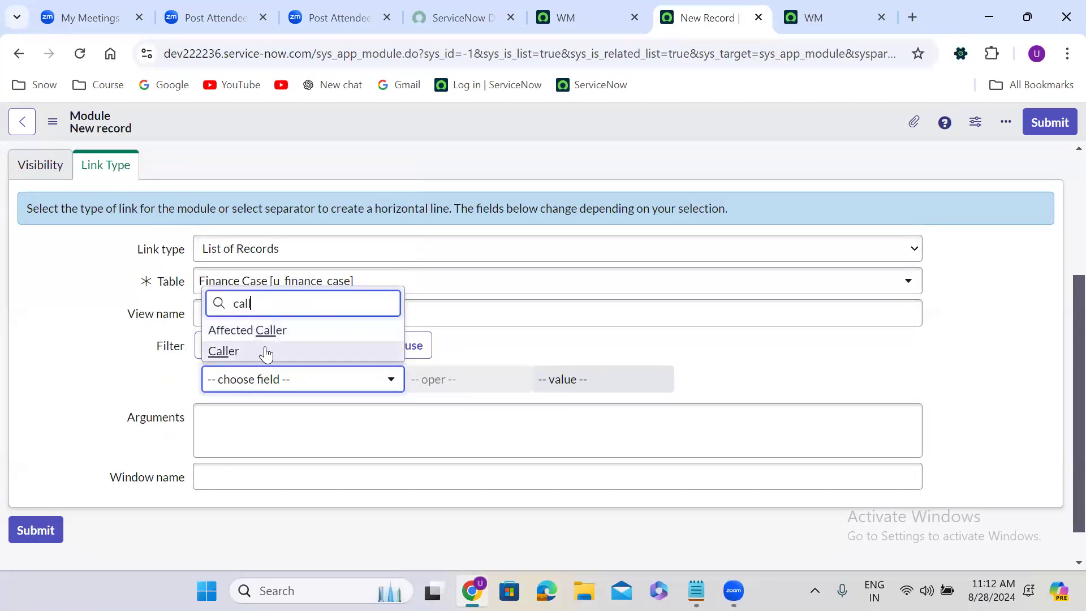
pyautogui.press('BackSpace')
pyautogui.press('BackSpace')
pyautogui.press('BackSpace')
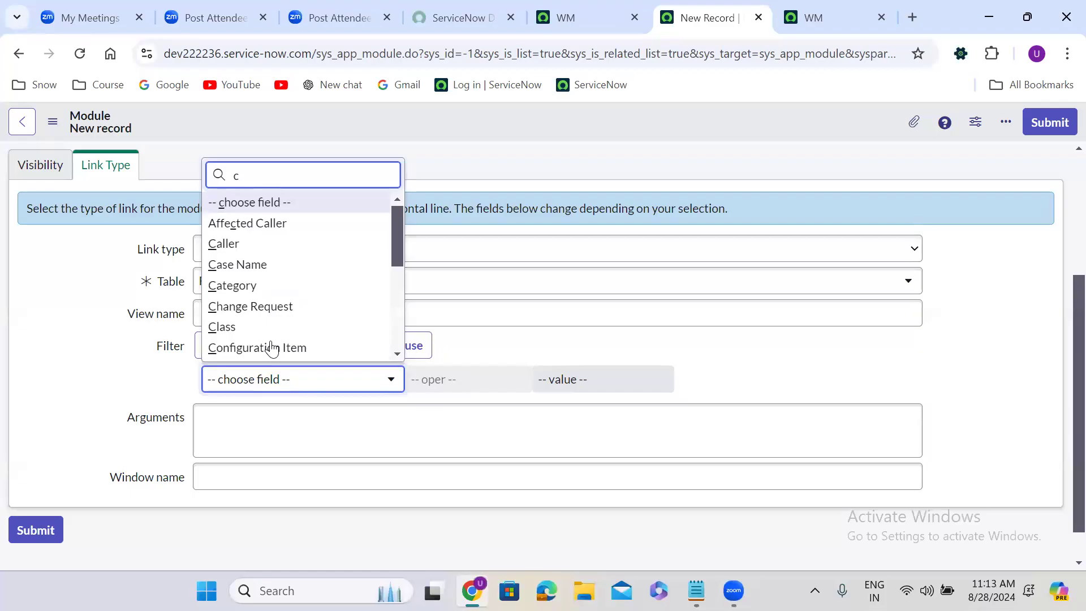
pyautogui.write('la')
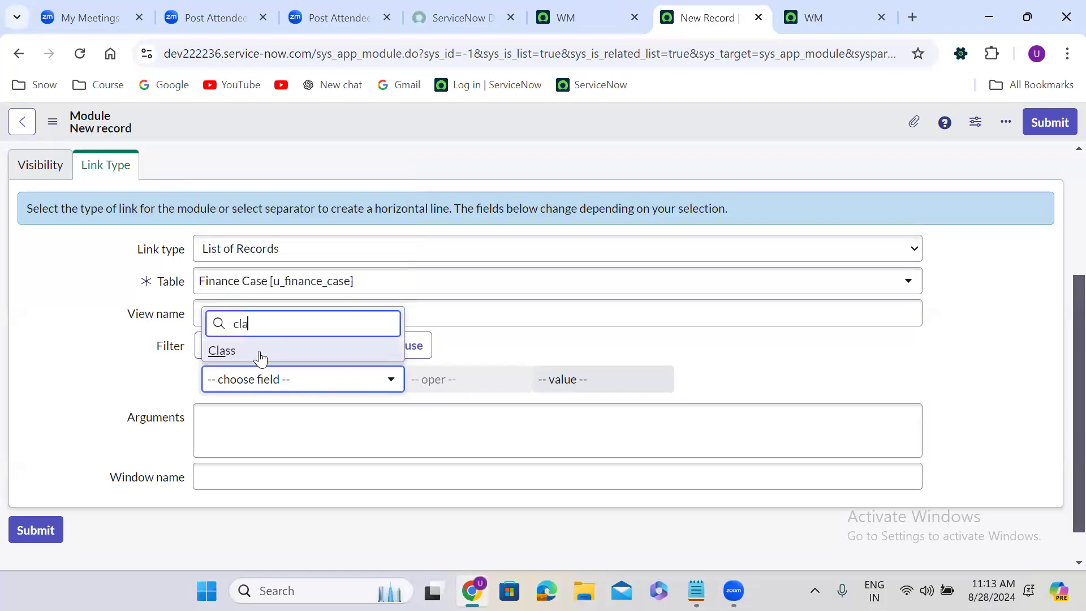
pyautogui.click(260, 351)
pyautogui.write('u_finance_case')
# Add an AND filter condition requiring State is New and submit the module
pyautogui.click(699, 380)
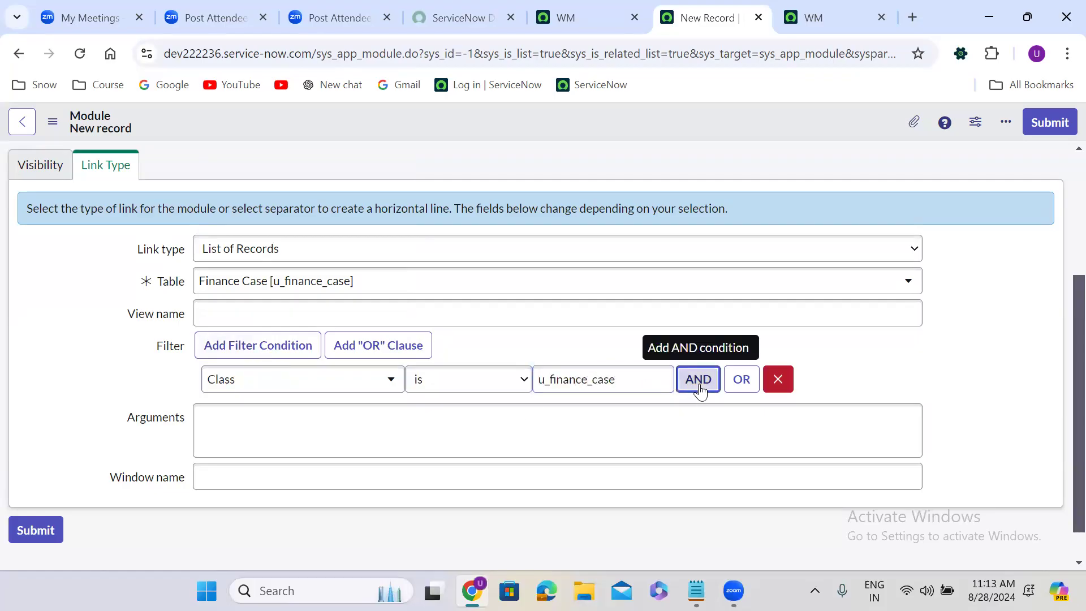
pyautogui.click(257, 443)
pyautogui.write('sta')
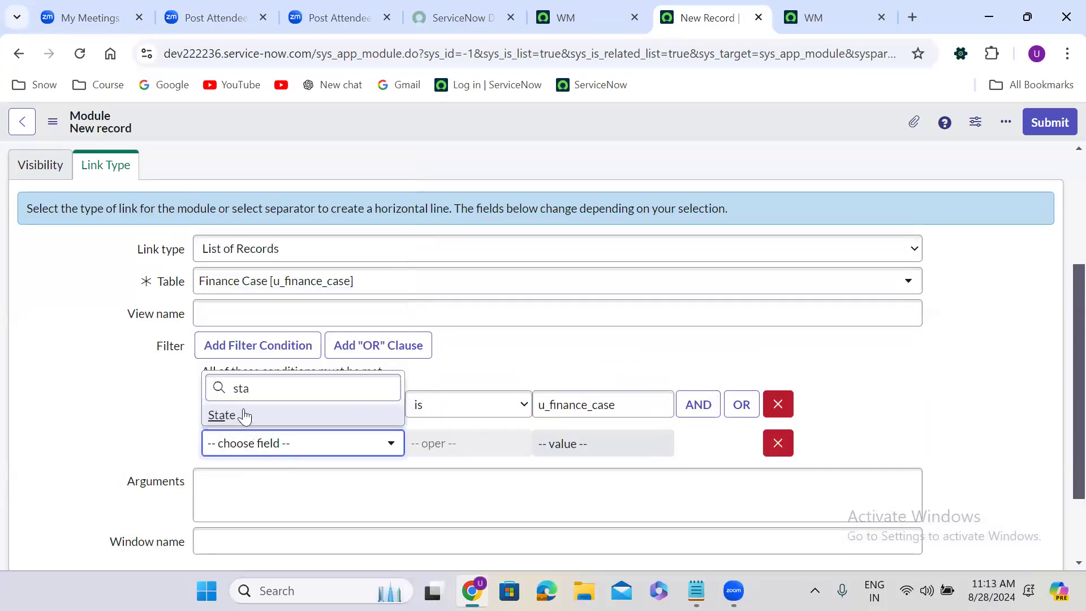
pyautogui.click(243, 416)
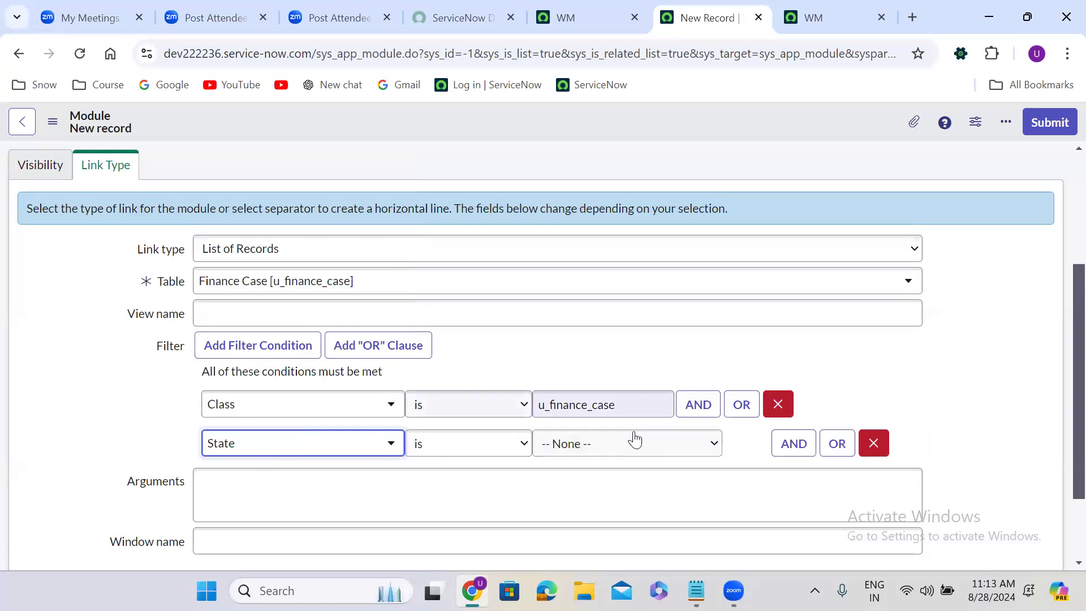
pyautogui.click(649, 447)
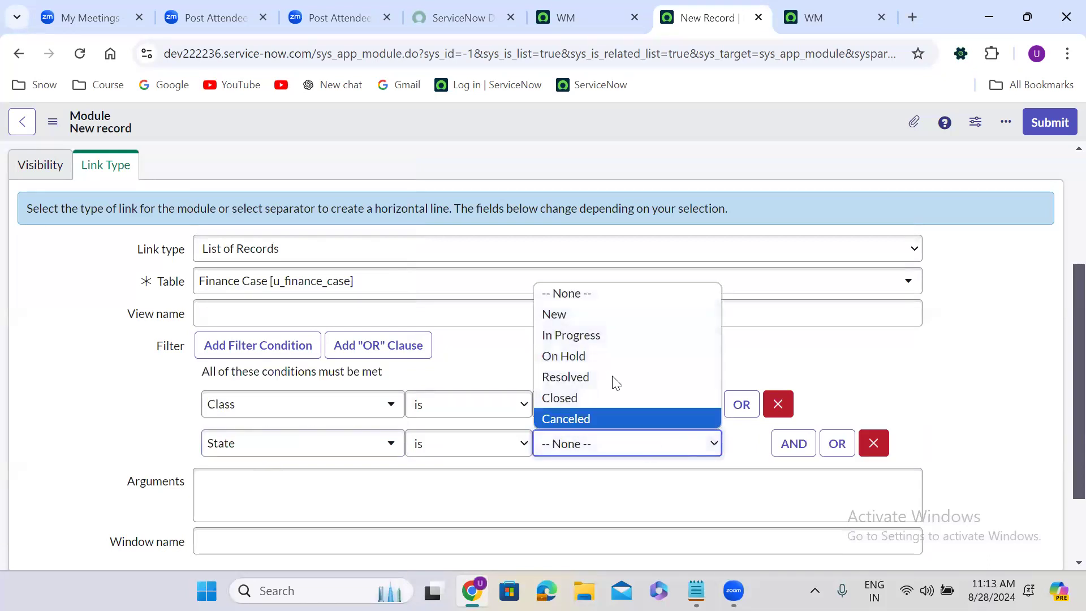
pyautogui.click(580, 315)
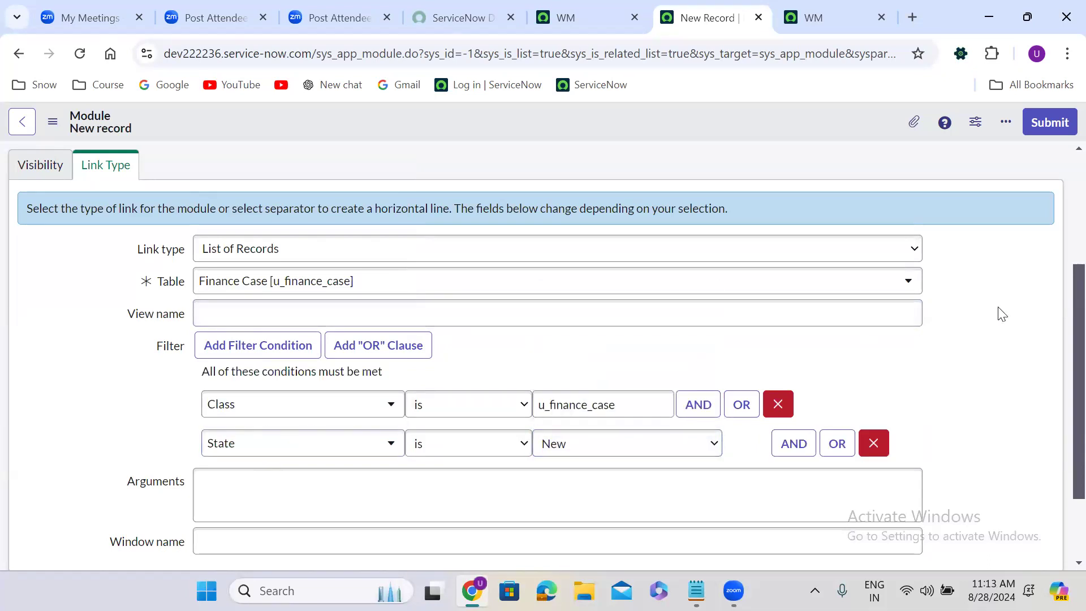
pyautogui.click(1046, 123)
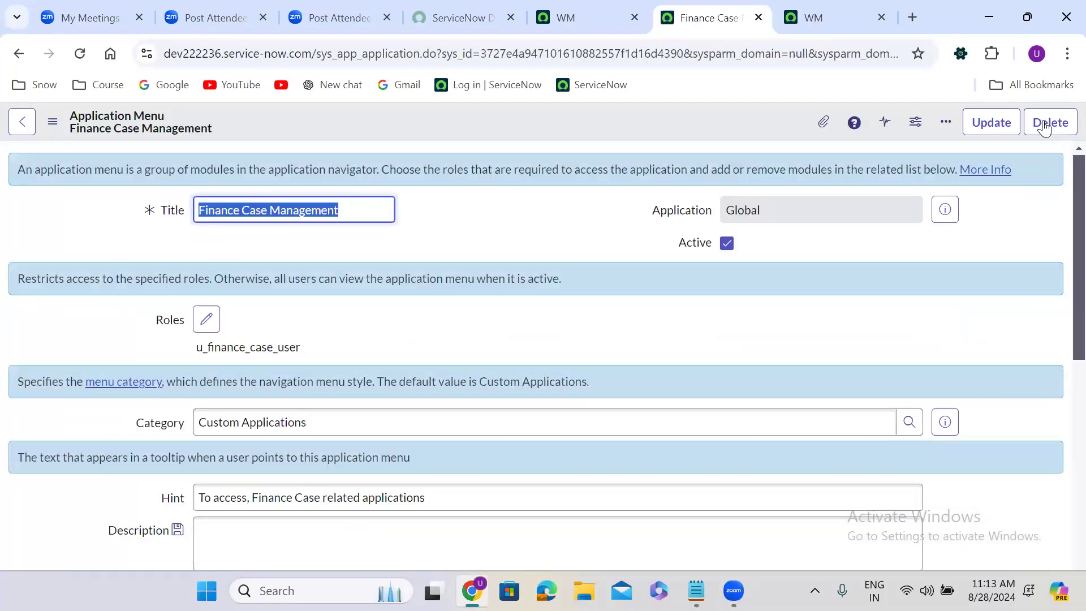
# Start another module under Finance Case Management, title it "In Progress" and set its order to 700
pyautogui.click(510, 339)
pyautogui.scroll(-1, 511, 338)
pyautogui.scroll(-10, 511, 343)
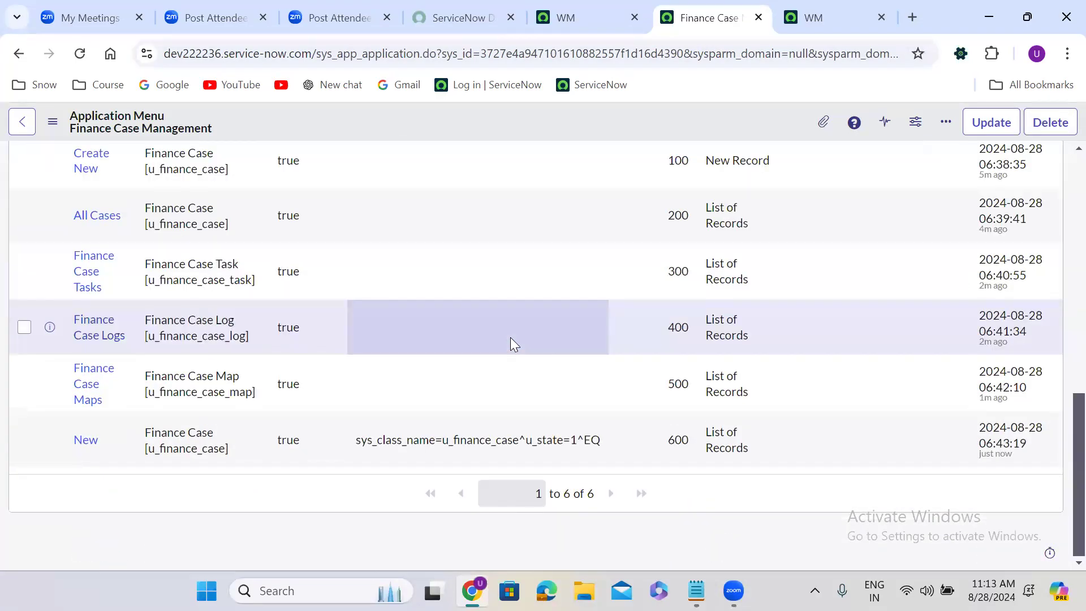
pyautogui.scroll(3, 510, 337)
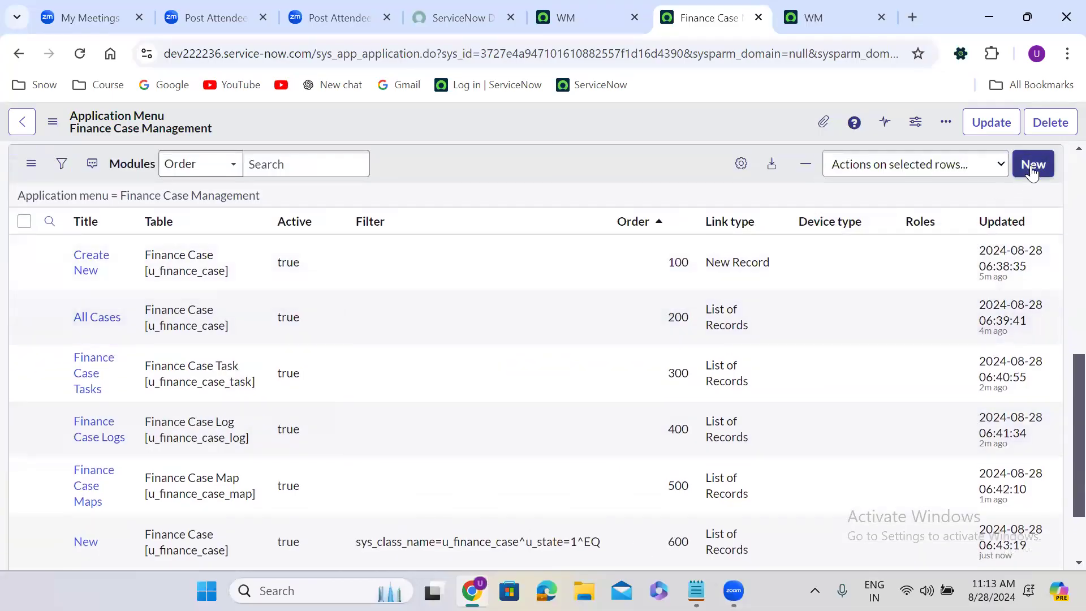
pyautogui.click(1033, 164)
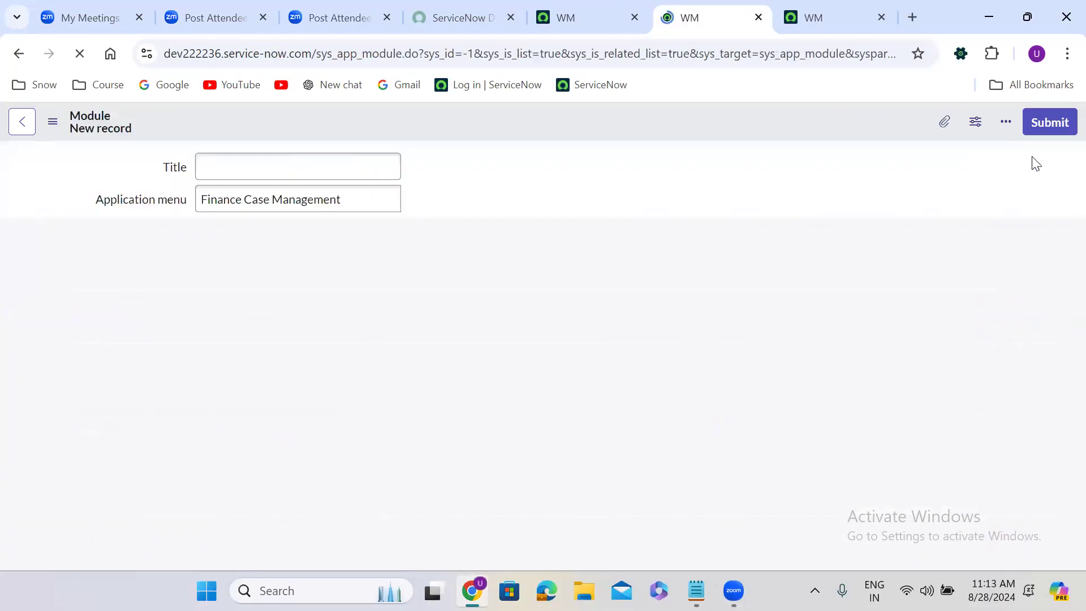
pyautogui.click(396, 153)
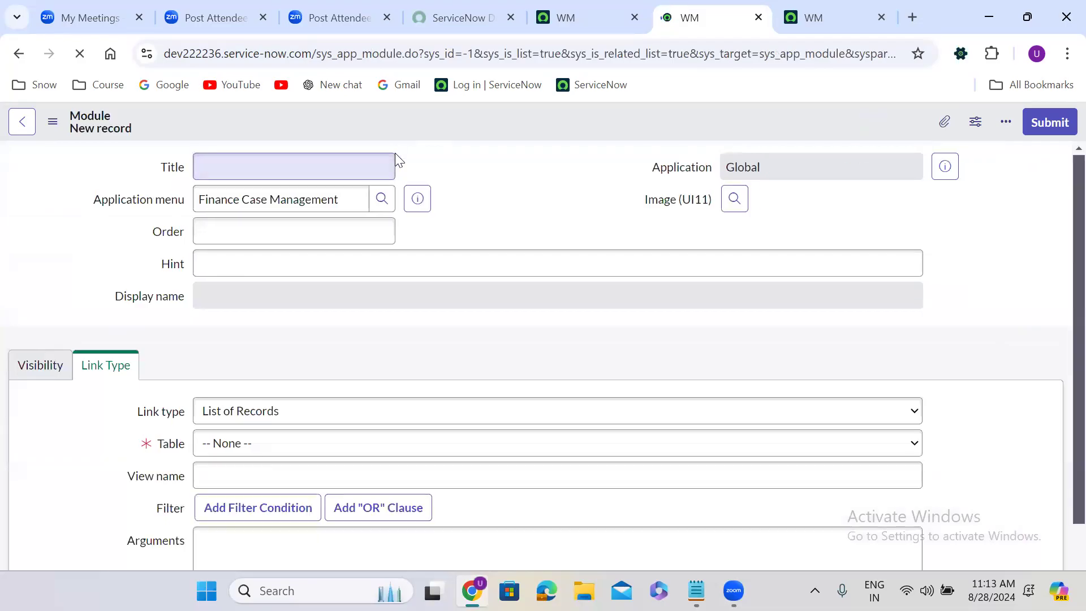
pyautogui.write('In Progress')
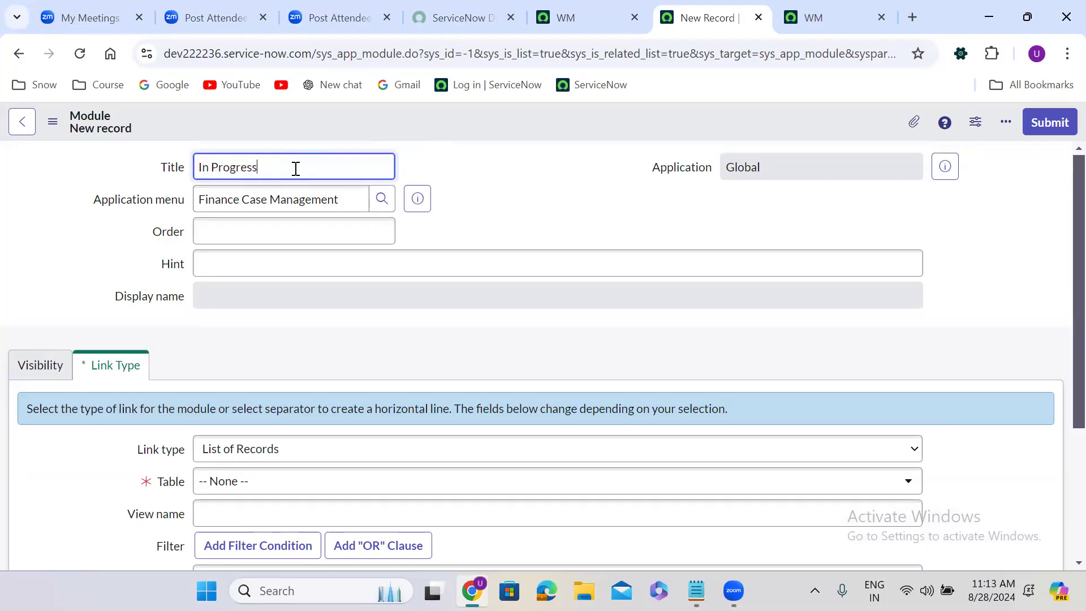
pyautogui.click(294, 230)
pyautogui.write('700')
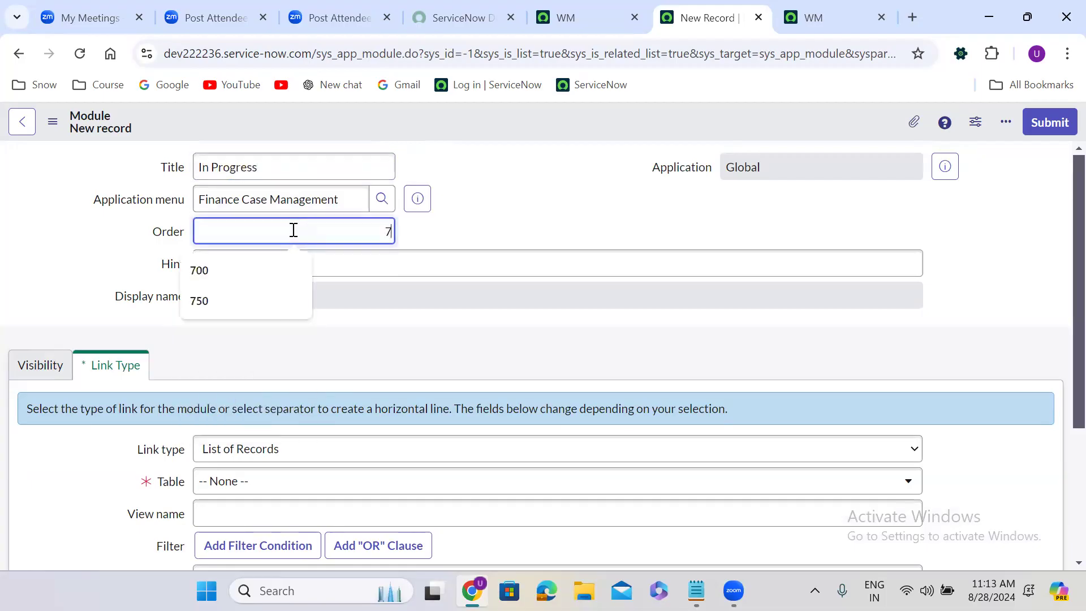
pyautogui.click(308, 319)
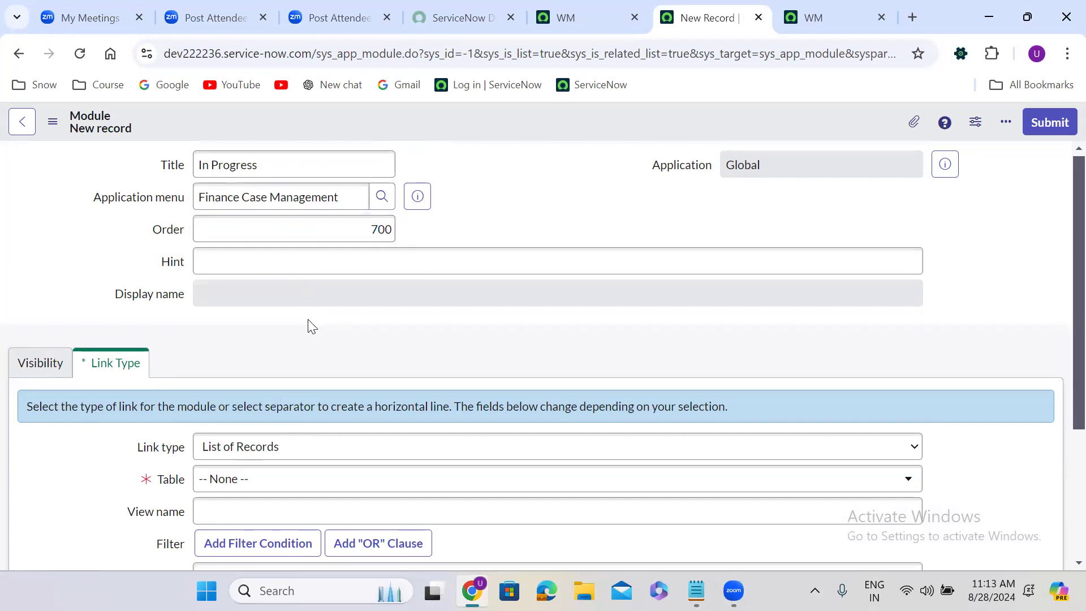
# Set the In Progress module's table to Finance Case [u_finance_case]
pyautogui.scroll(-1, 308, 319)
pyautogui.scroll(-3, 309, 327)
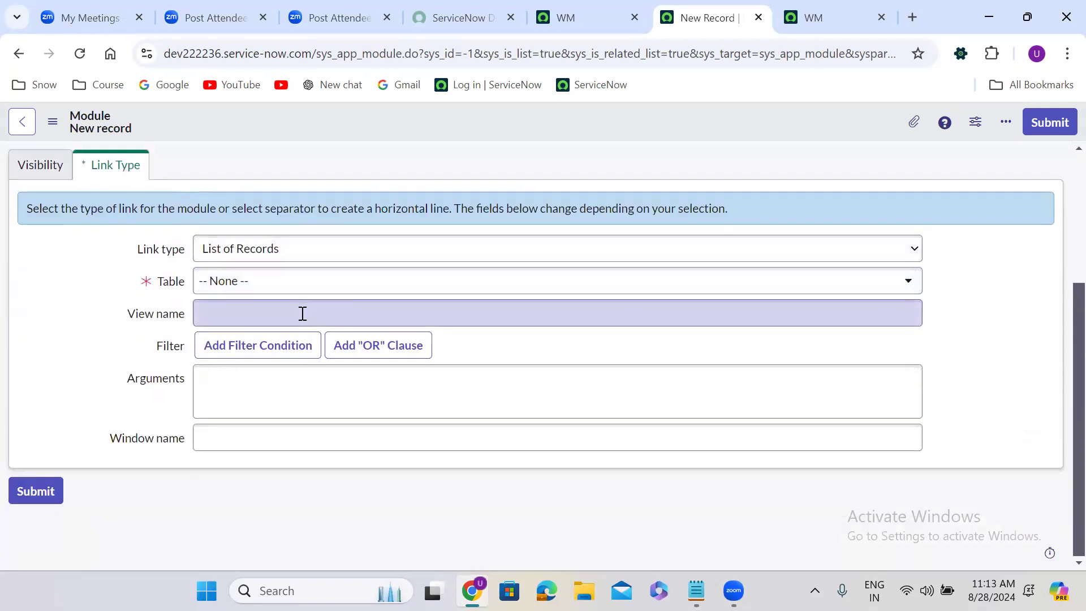
pyautogui.click(259, 279)
pyautogui.write('finance')
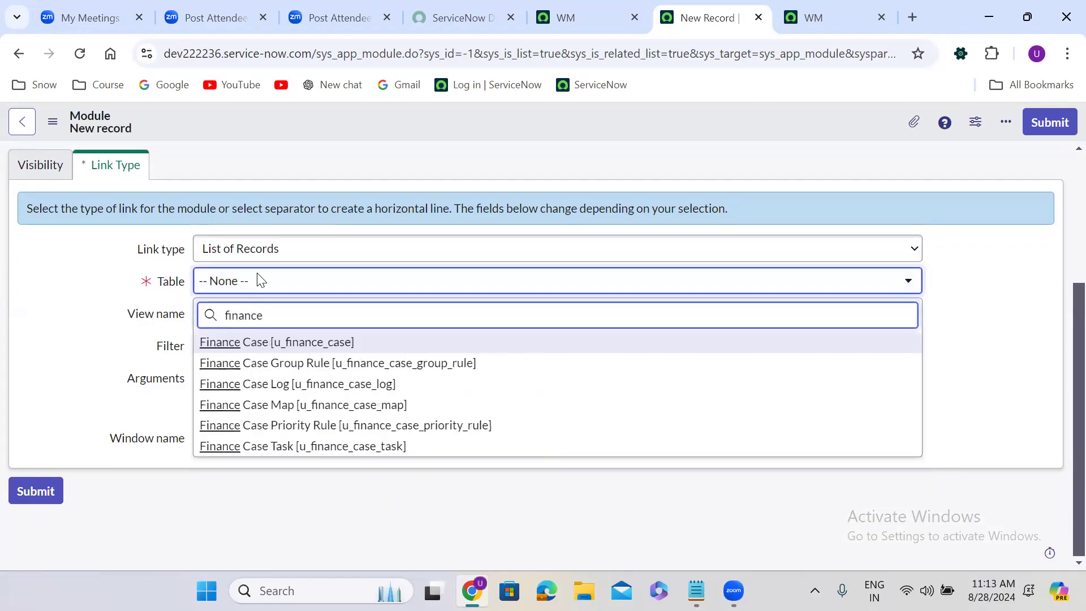
pyautogui.click(307, 341)
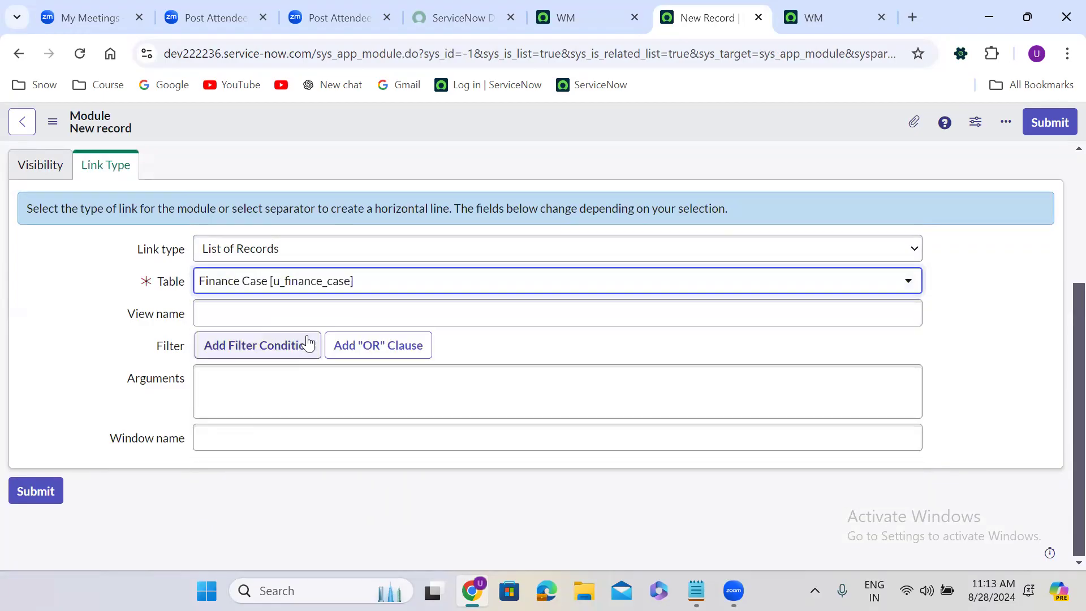
# Add a filter condition to the In Progress module requiring Class is u_finance_case
pyautogui.click(263, 357)
pyautogui.click(277, 376)
pyautogui.write('c;')
pyautogui.press('BackSpace')
pyautogui.write('las')
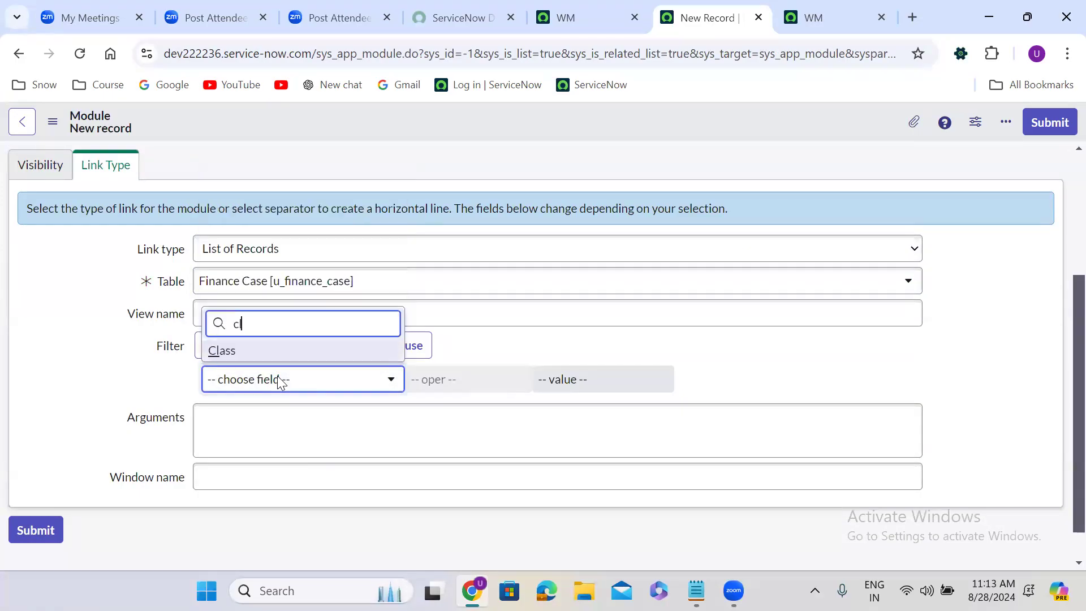
pyautogui.click(252, 351)
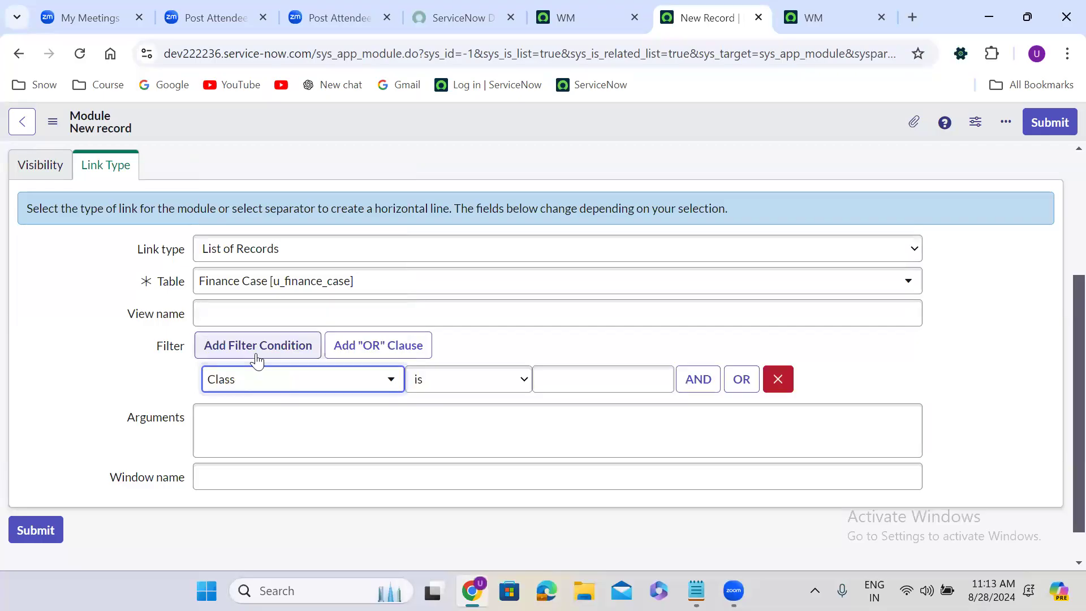
pyautogui.click(552, 384)
pyautogui.write('u')
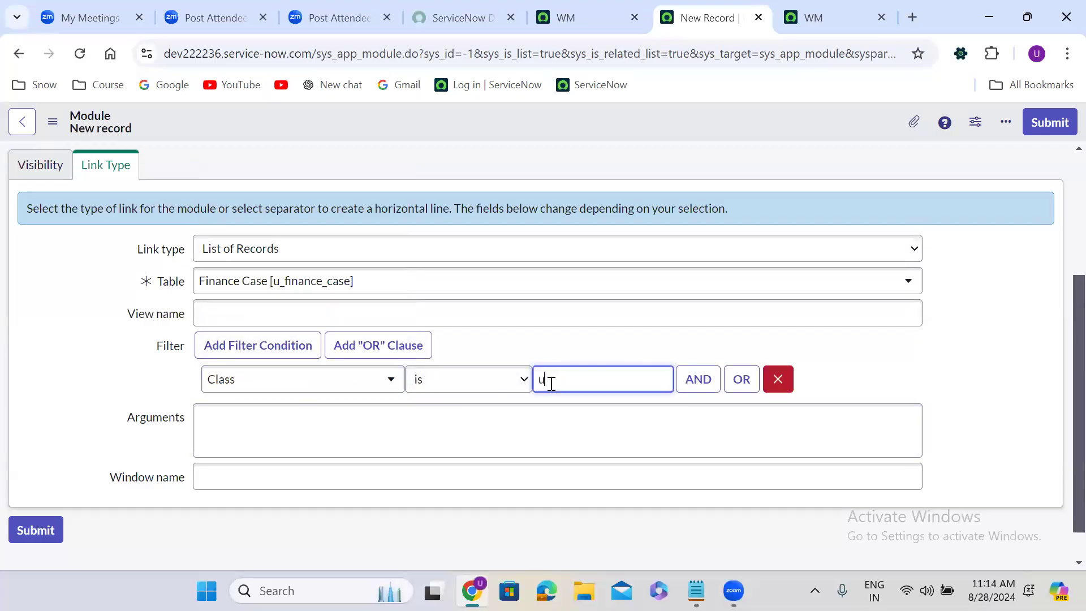
pyautogui.write('_finance_case')
pyautogui.click(650, 403)
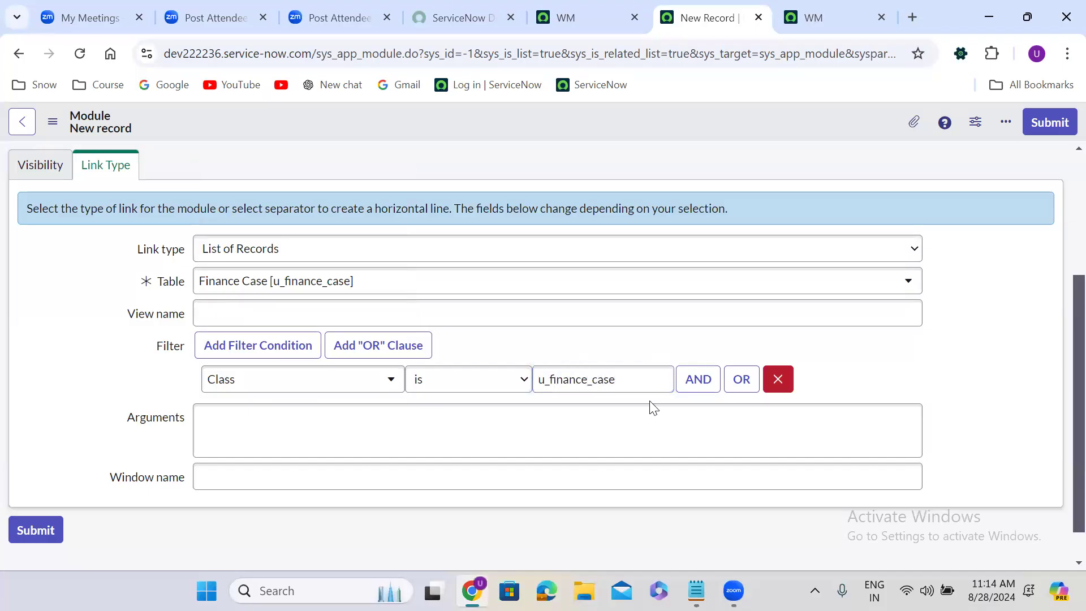
# Add an AND filter condition requiring State is In Progress and submit the module
pyautogui.click(698, 381)
pyautogui.click(294, 447)
pyautogui.write('sta')
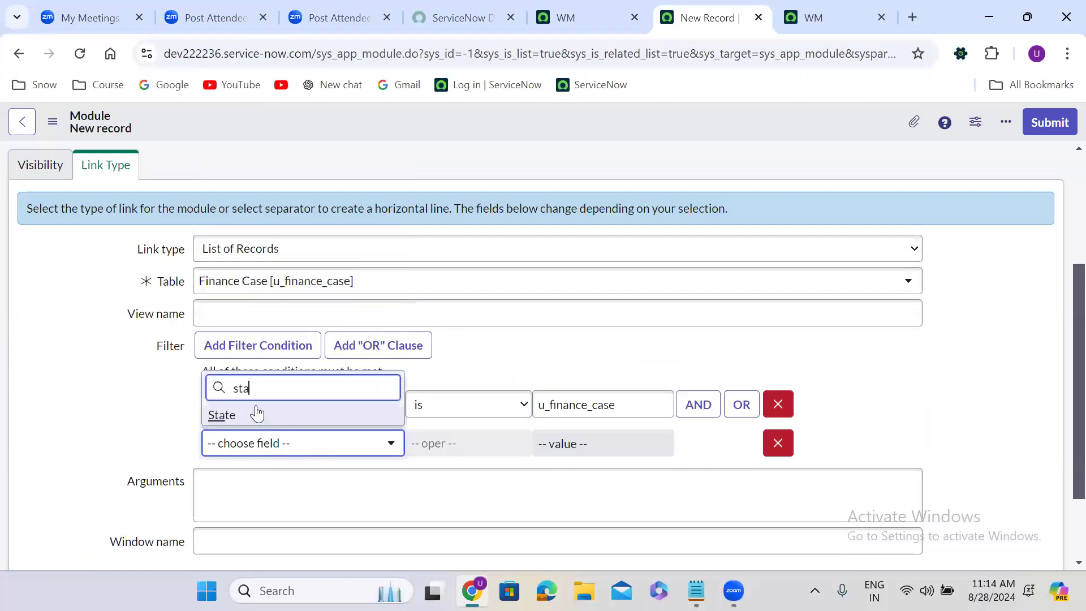
pyautogui.click(257, 414)
pyautogui.click(610, 441)
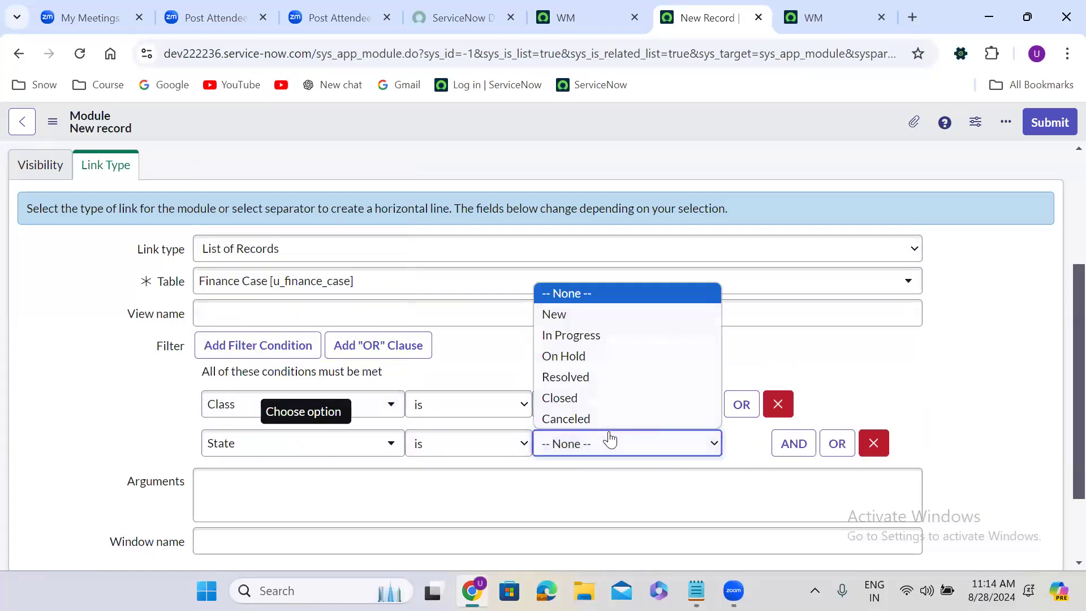
pyautogui.click(579, 336)
pyautogui.click(1060, 123)
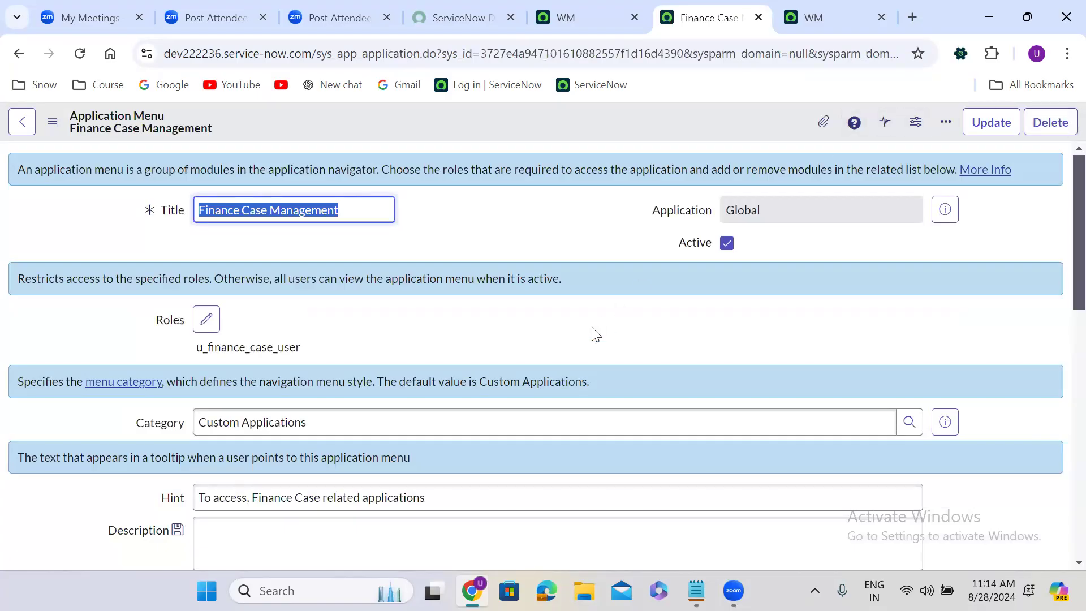
# Open the In Progress module's record from the Finance Case Management modules list in a new browser tab and switch to it
pyautogui.click(529, 381)
pyautogui.scroll(-1, 532, 383)
pyautogui.scroll(-10, 531, 384)
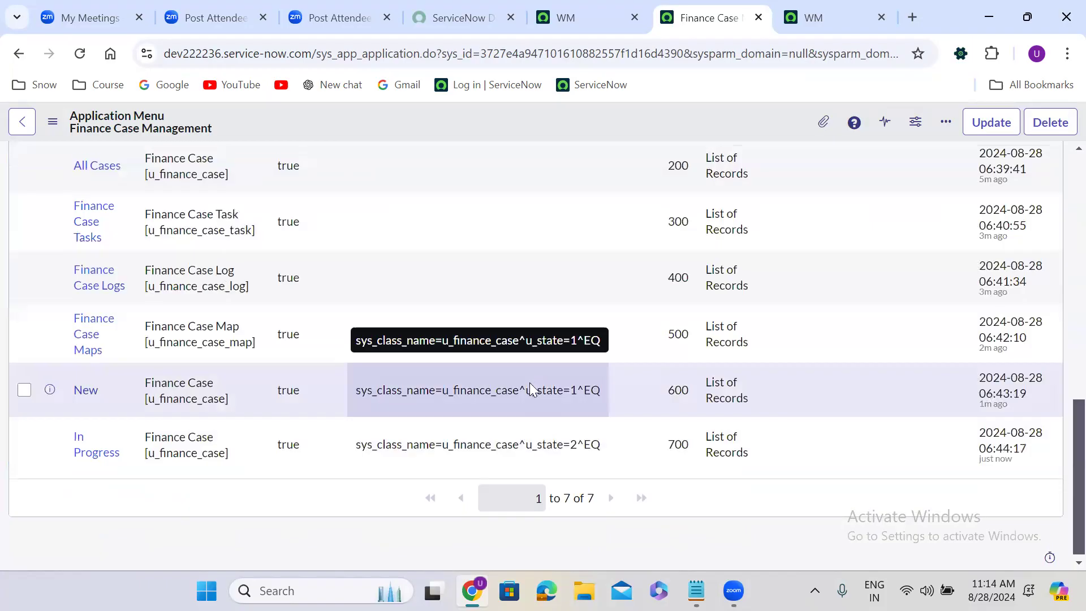
pyautogui.scroll(7, 530, 385)
pyautogui.scroll(-1, 531, 385)
pyautogui.scroll(-4, 530, 383)
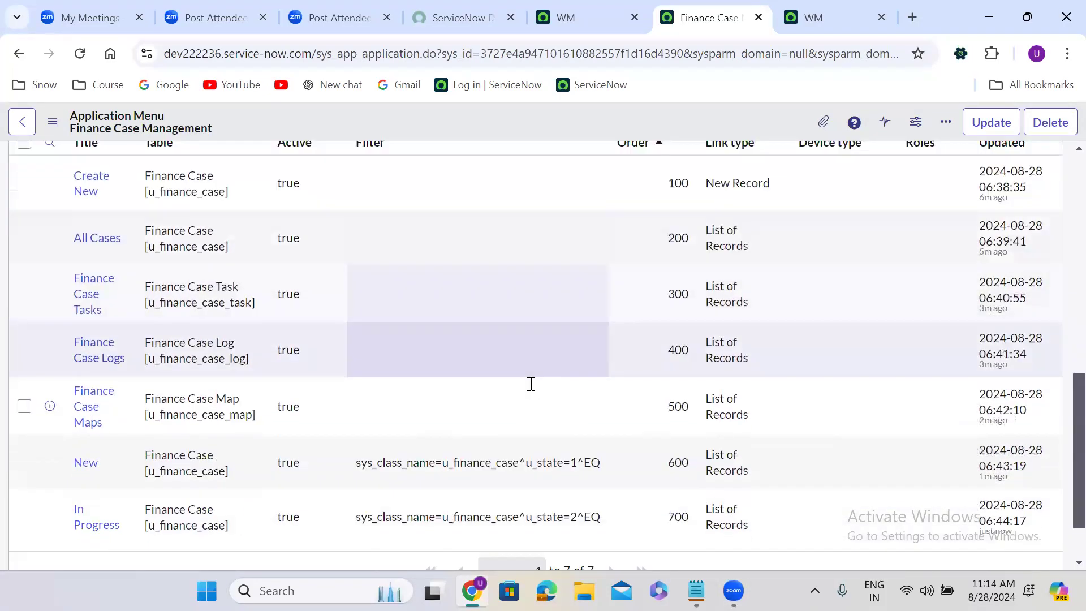
pyautogui.rightClick(53, 443)
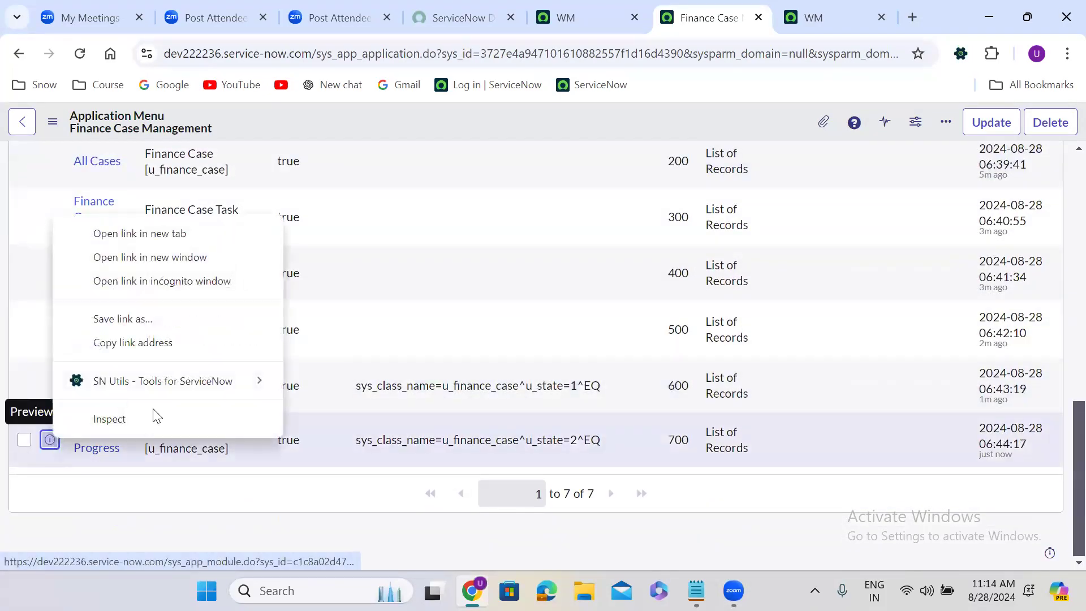
pyautogui.click(143, 234)
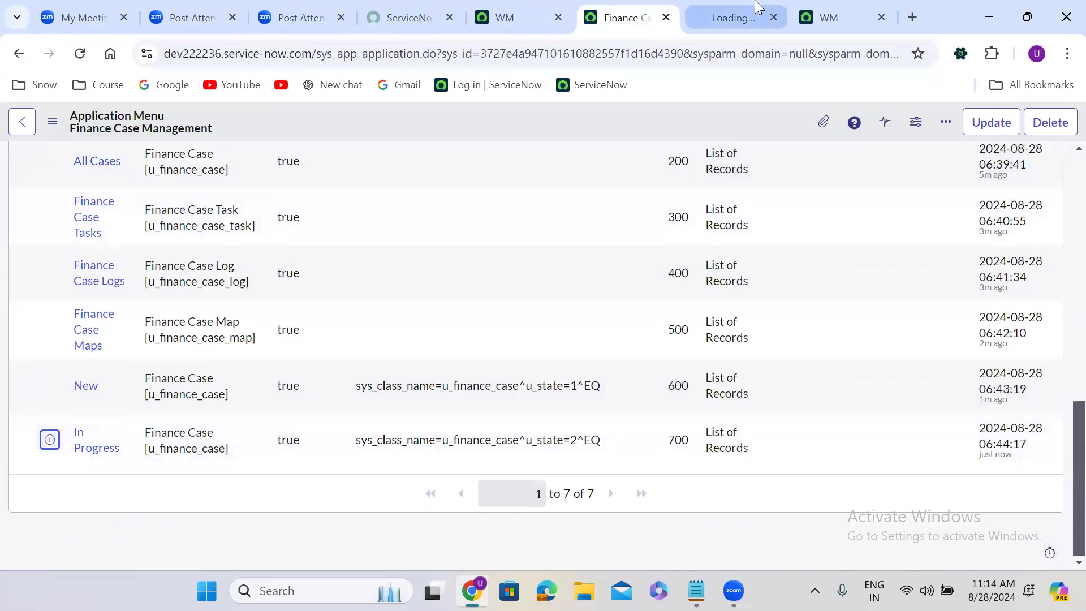
pyautogui.click(758, 8)
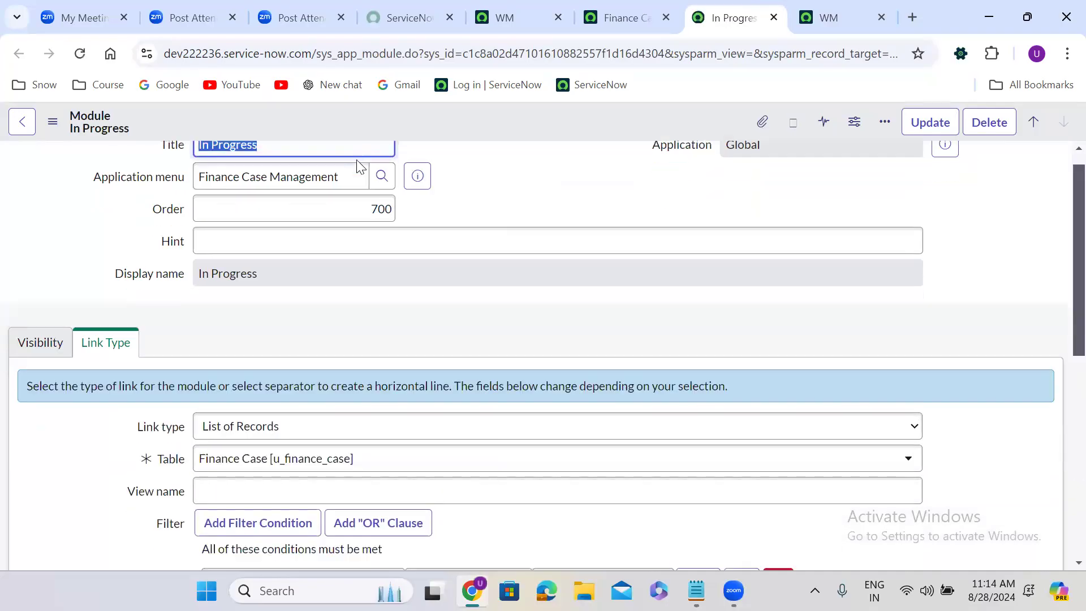
# Change the opened module's title to "Resolved" and its order to 800
pyautogui.scroll(1, 499, 180)
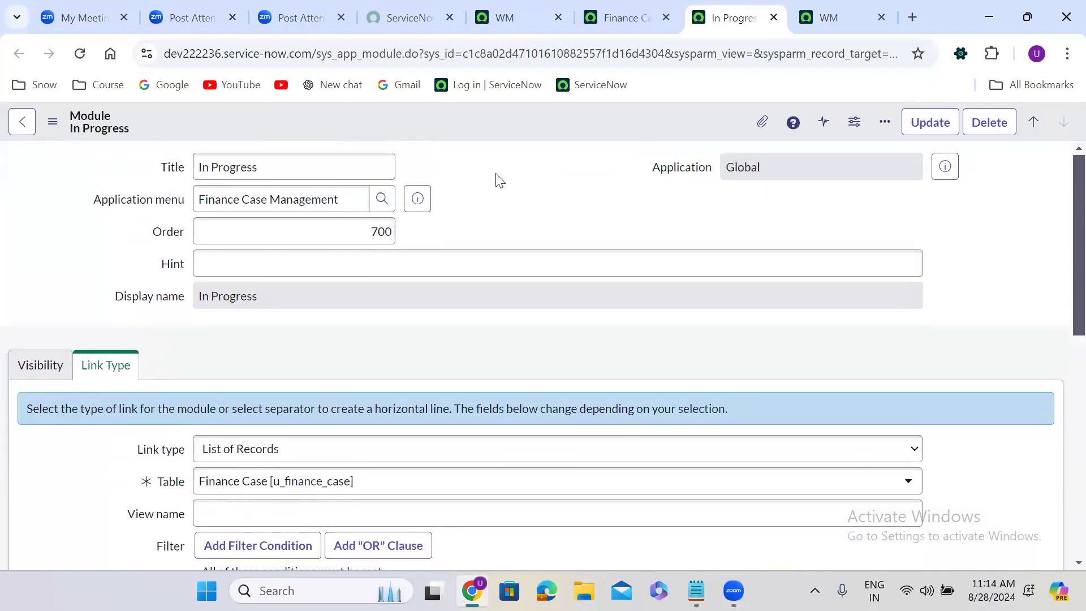
pyautogui.tripleClick(297, 170)
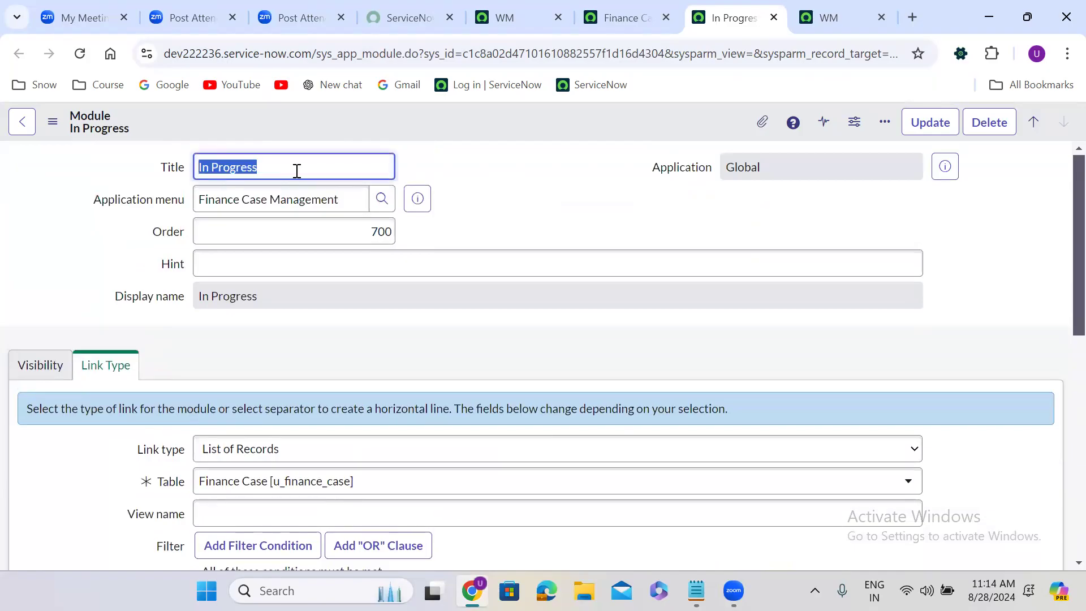
pyautogui.write('Resolved')
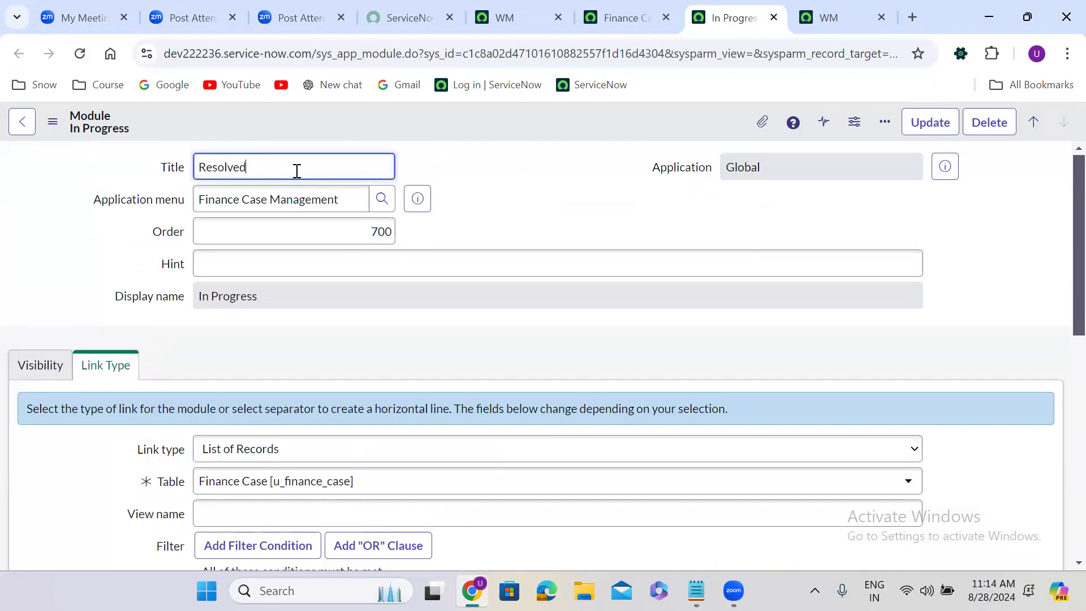
pyautogui.scroll(-1, 499, 324)
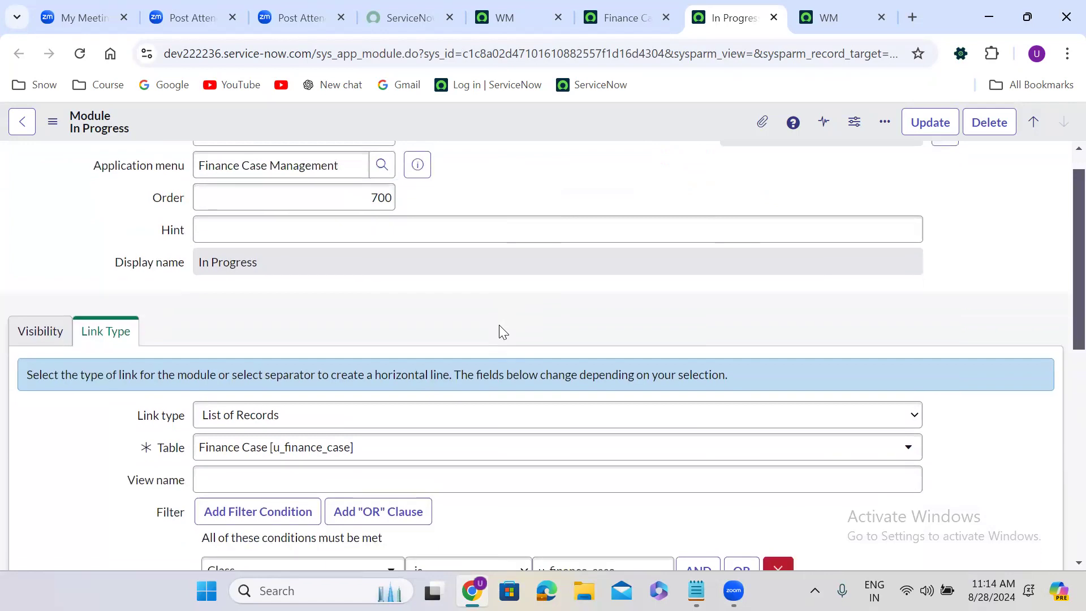
pyautogui.click(376, 202)
pyautogui.doubleClick(376, 202)
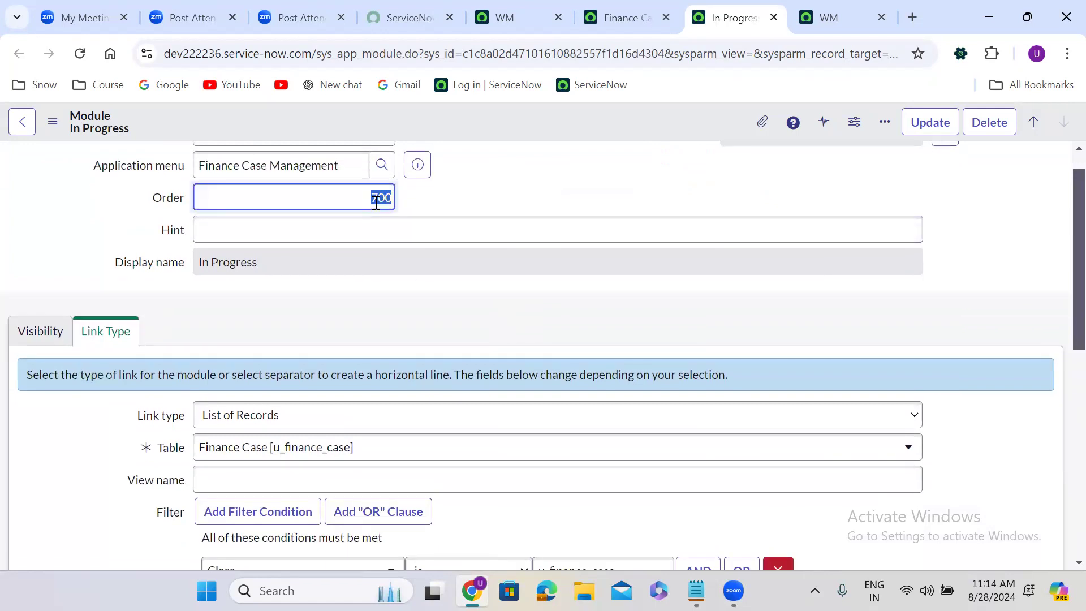
pyautogui.write('800')
# Set the State filter condition to Resolved and insert the form as a new module record, staying on it
pyautogui.click(437, 295)
pyautogui.scroll(-1, 439, 294)
pyautogui.scroll(-3, 436, 294)
pyautogui.click(585, 374)
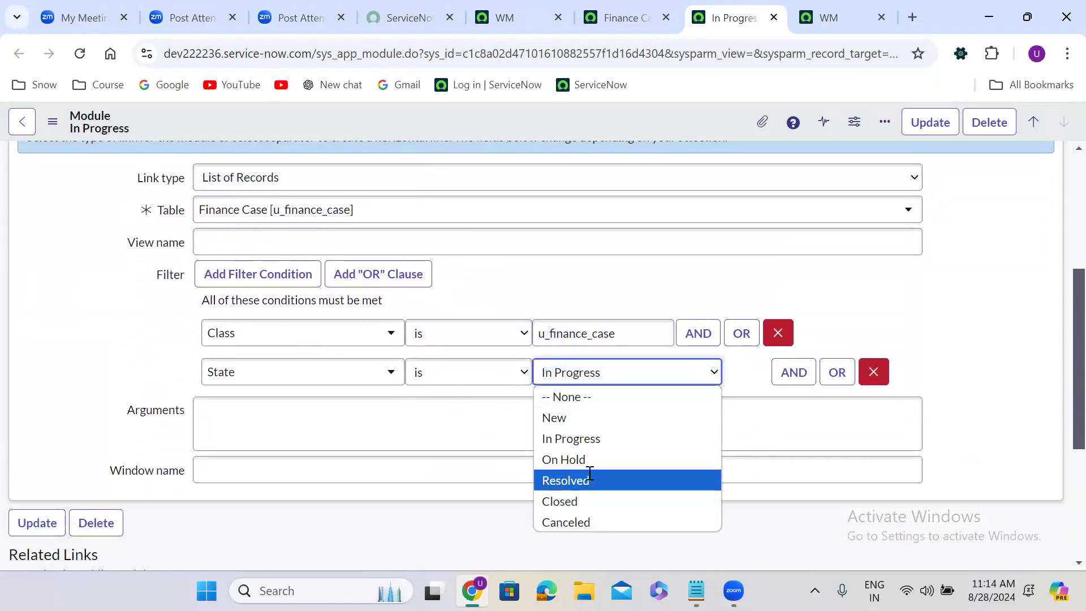
pyautogui.click(590, 477)
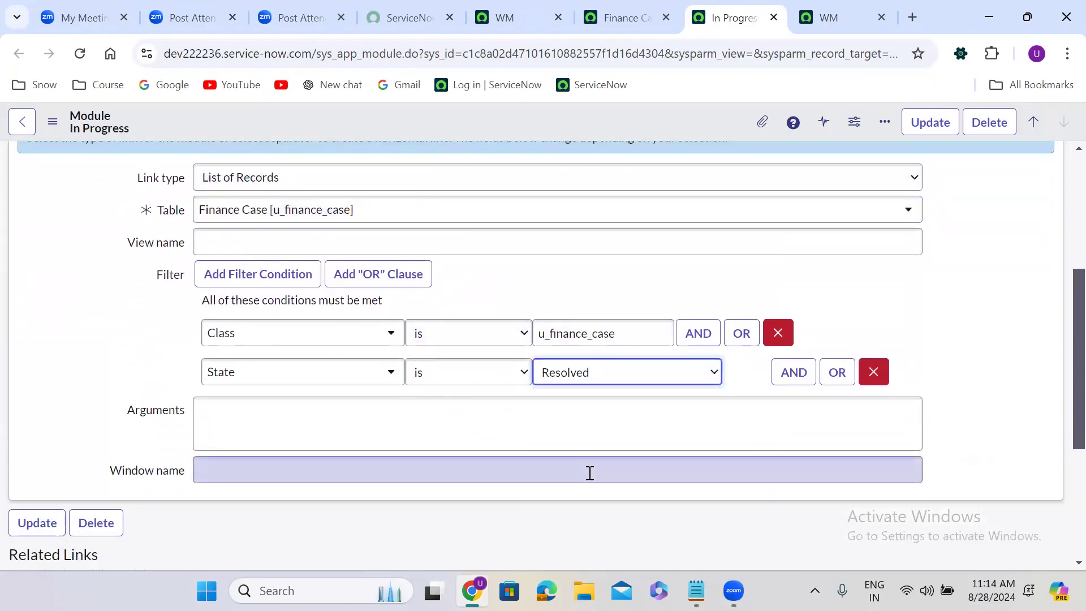
pyautogui.rightClick(509, 112)
pyautogui.click(556, 164)
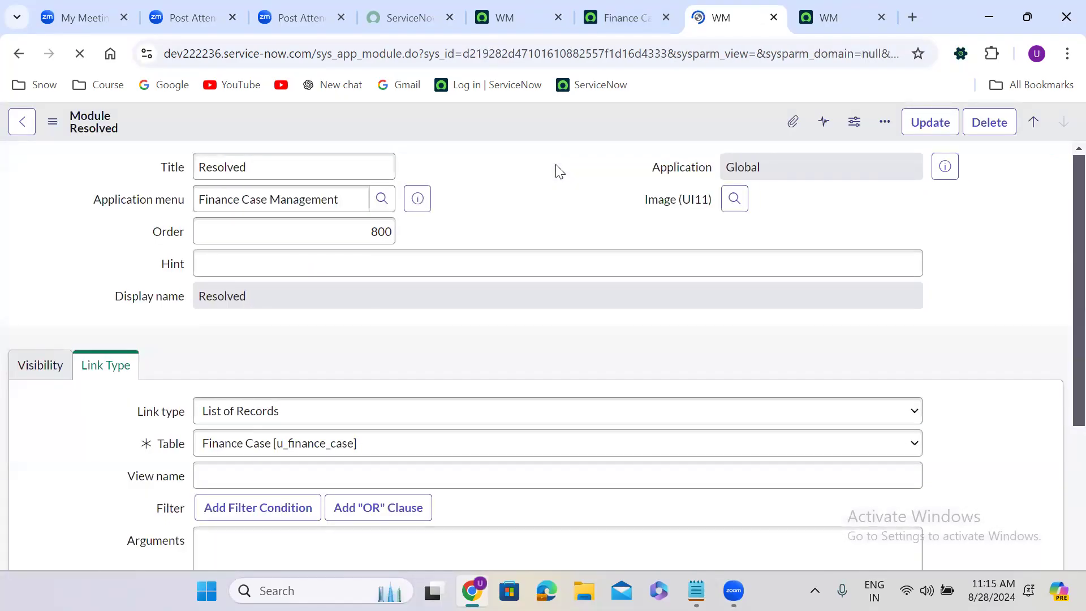
# Replace the title in the Resolved module's form with "Closed"
pyautogui.scroll(-1, 496, 168)
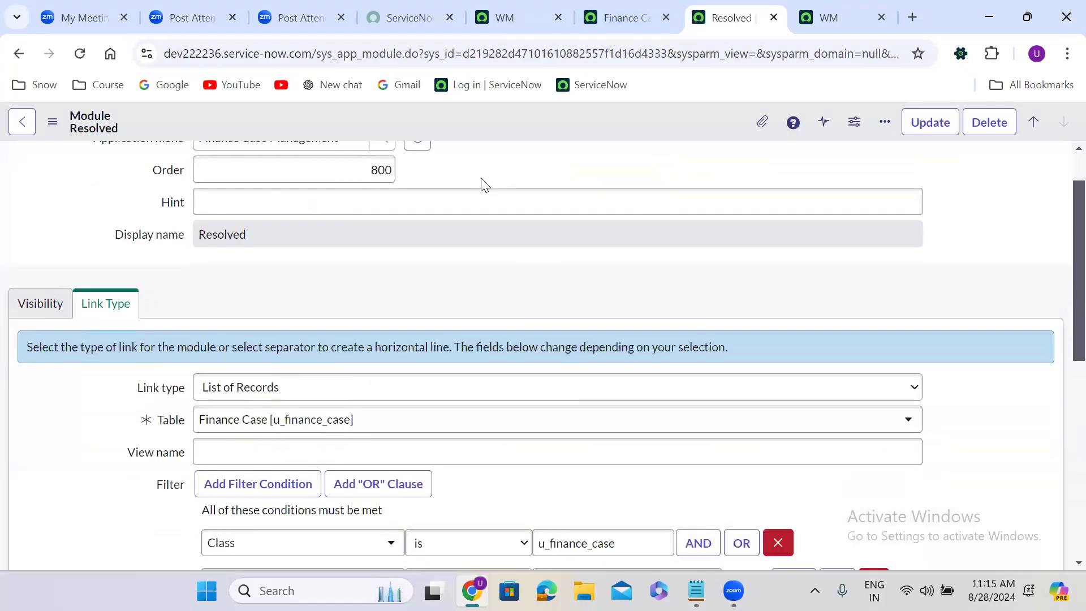
pyautogui.scroll(1, 484, 184)
pyautogui.doubleClick(243, 167)
pyautogui.write('Closed')
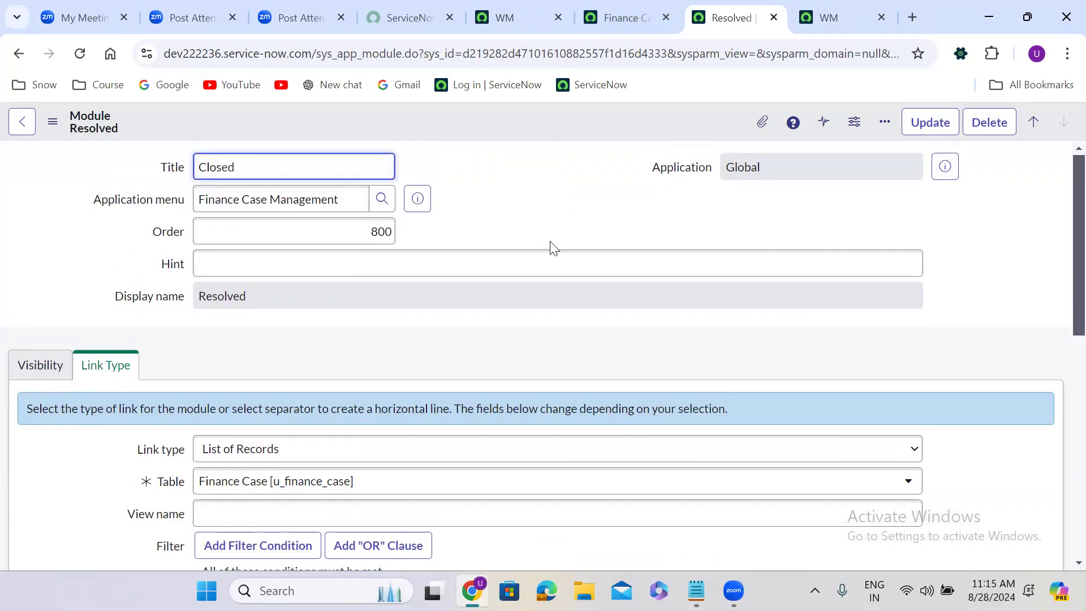
# Set the State filter condition to Closed and insert the form as another module record, staying on it
pyautogui.scroll(-5, 553, 247)
pyautogui.click(607, 380)
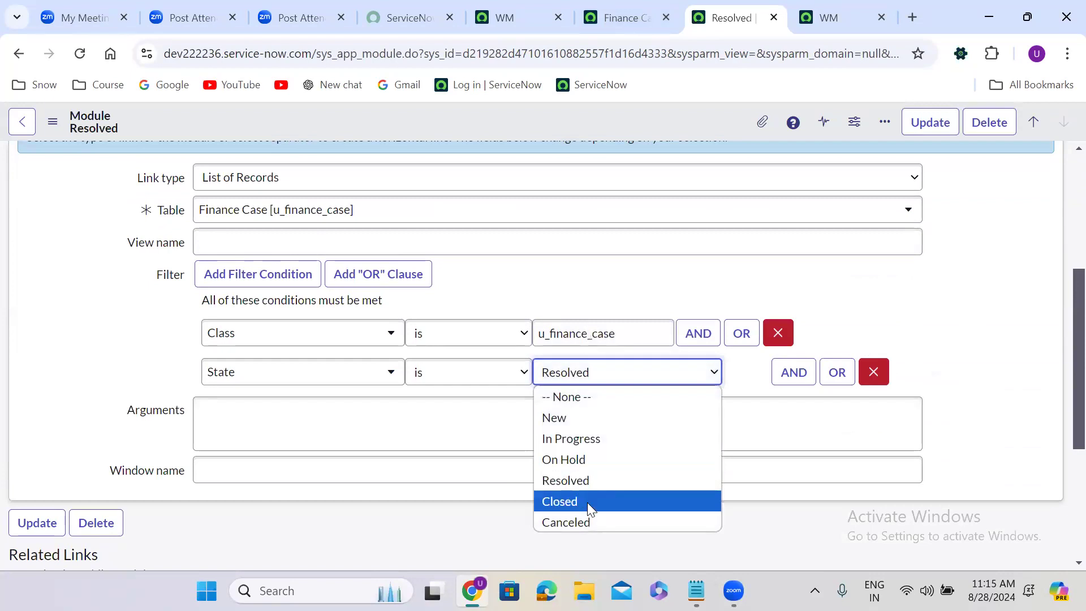
pyautogui.click(669, 500)
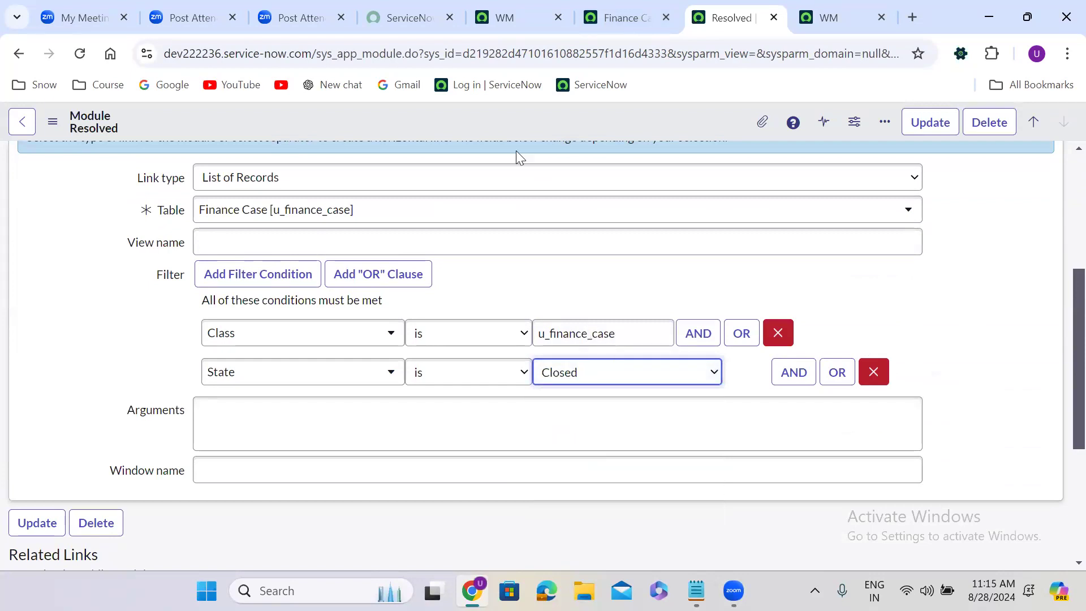
pyautogui.rightClick(476, 124)
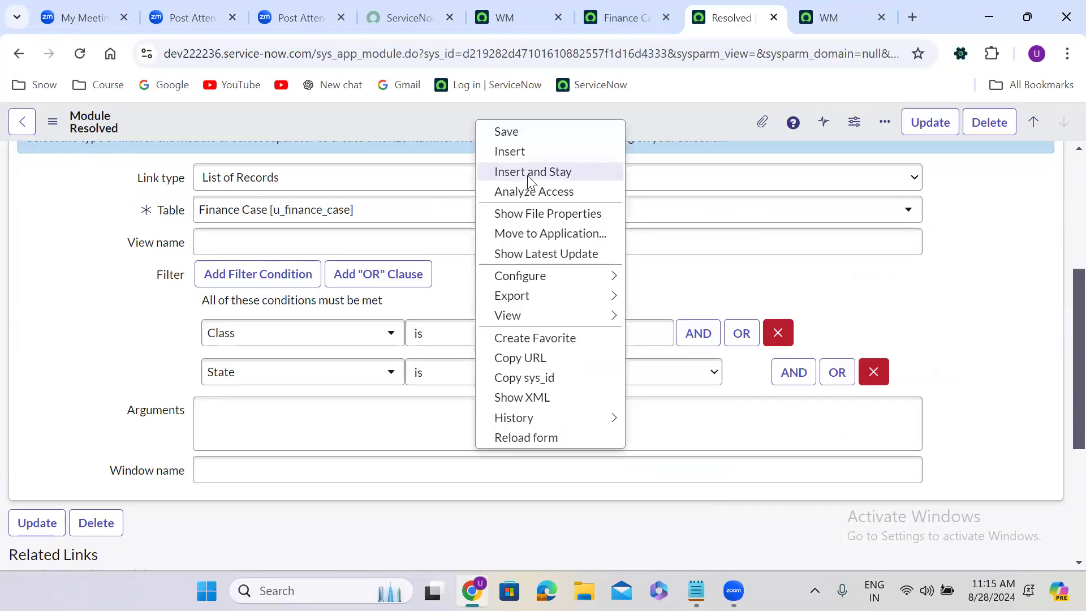
pyautogui.click(530, 172)
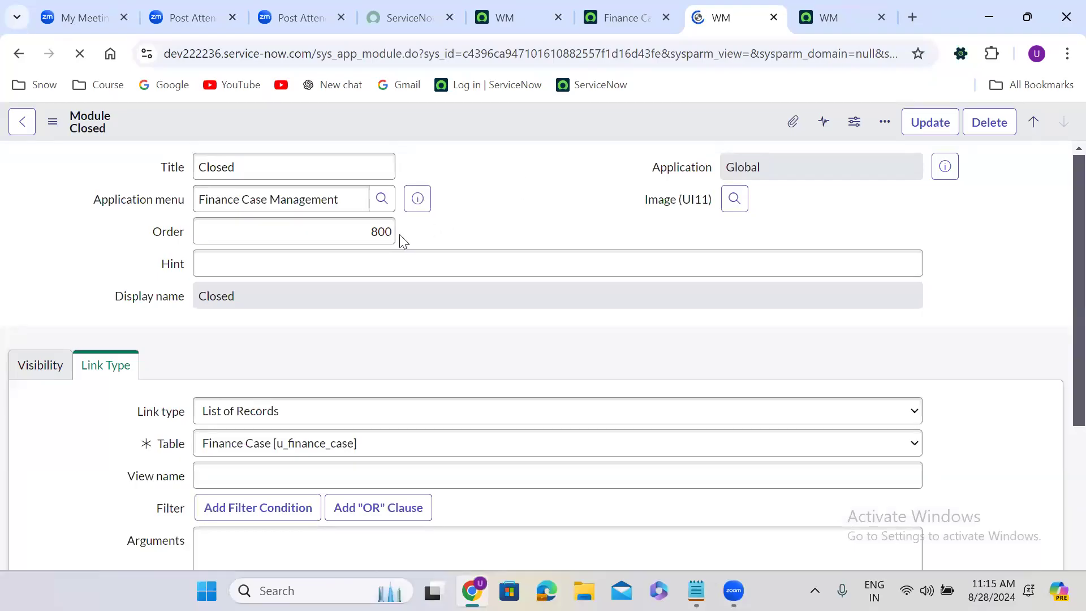
# Set the Closed module's order to 900 and save the record
pyautogui.scroll(-1, 390, 233)
pyautogui.doubleClick(380, 170)
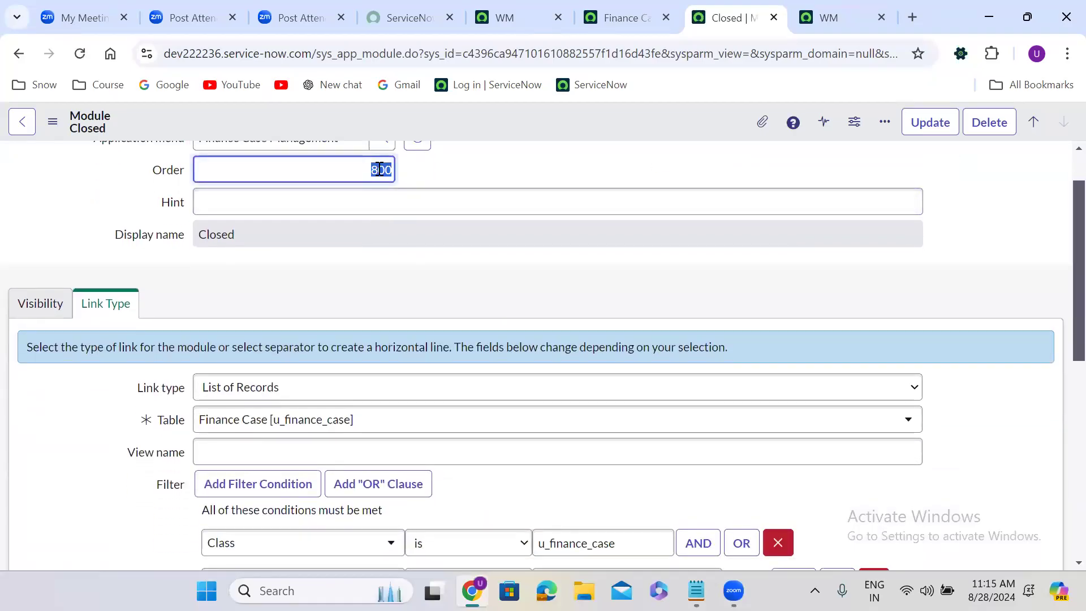
pyautogui.write('900')
pyautogui.rightClick(535, 117)
pyautogui.click(566, 130)
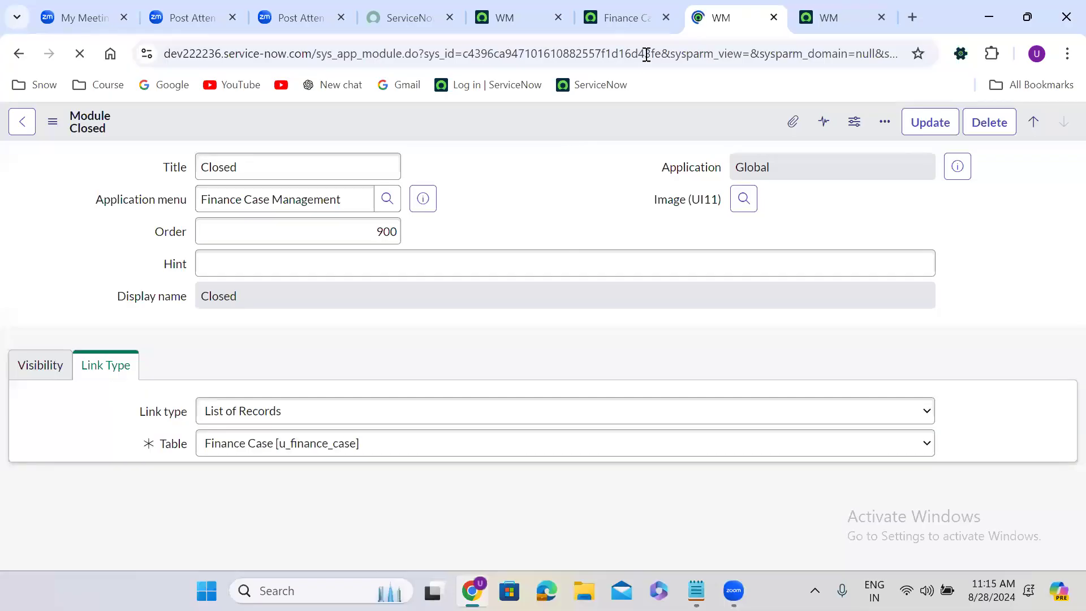
# Return to the Finance Case Management application menu and review the titles, tables, filters and order of its modules
pyautogui.click(632, 16)
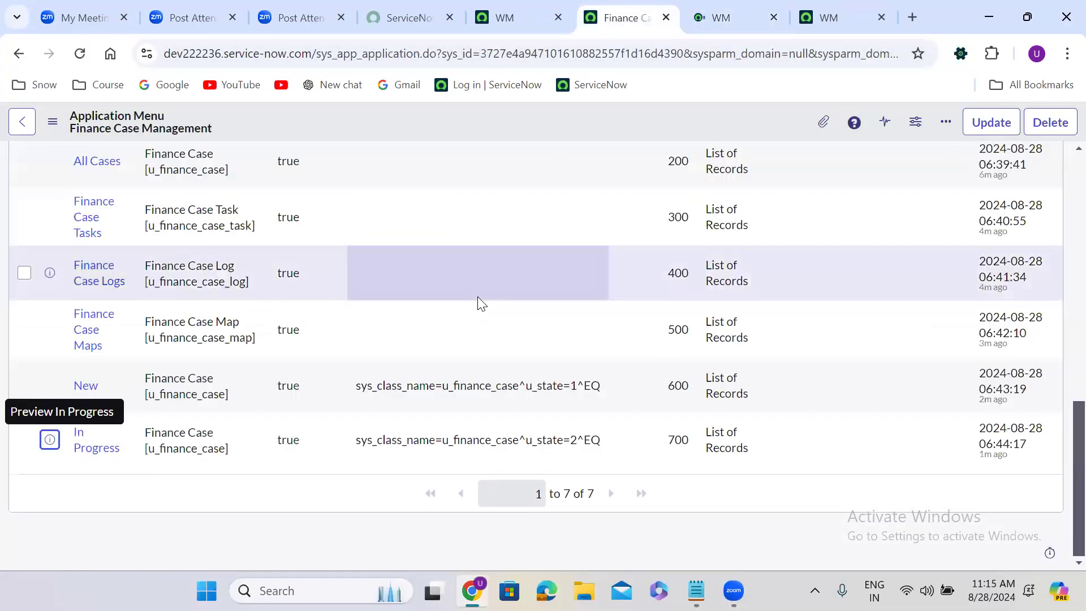
pyautogui.scroll(7, 478, 296)
pyautogui.scroll(-3, 477, 297)
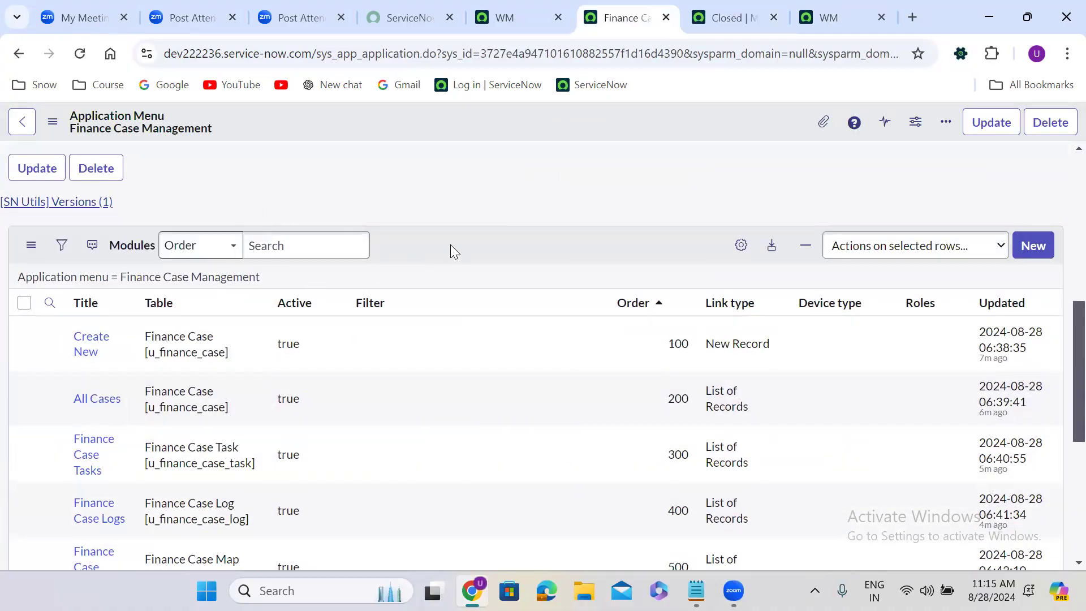
pyautogui.scroll(-2, 451, 245)
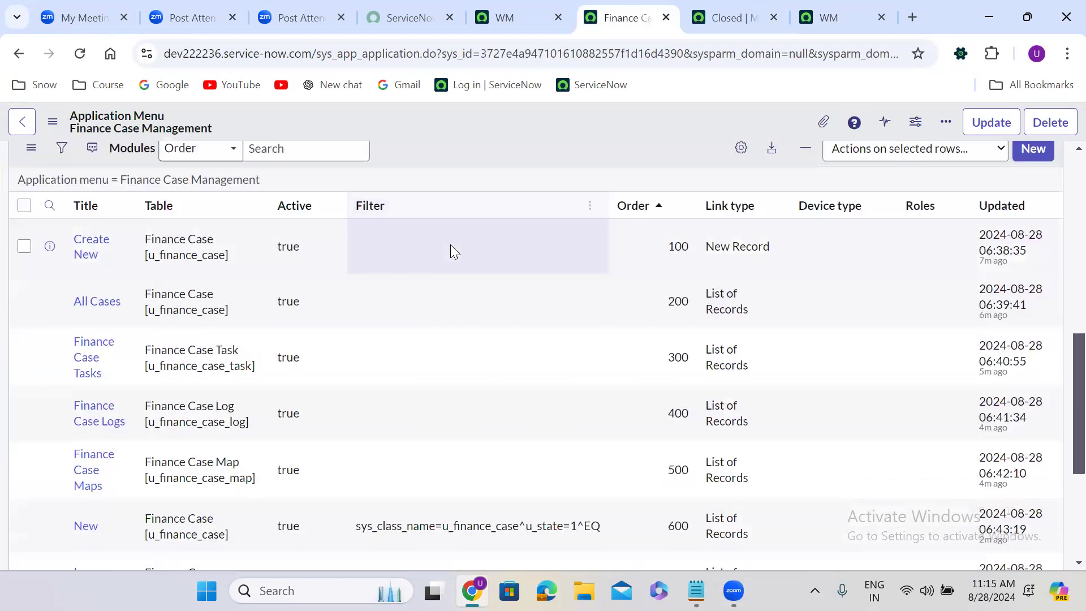
pyautogui.scroll(-5, 450, 244)
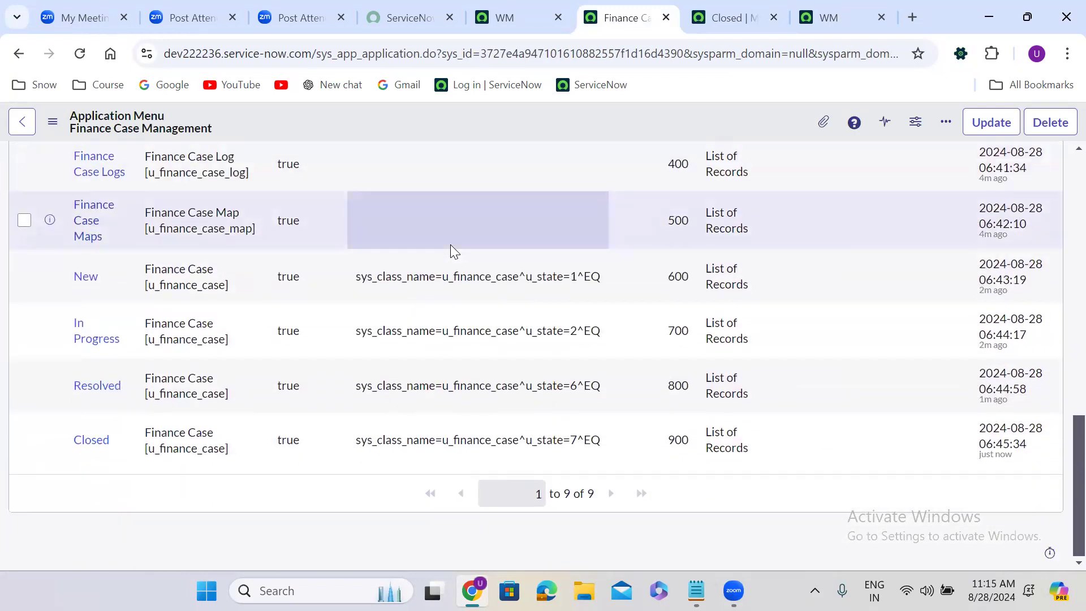
pyautogui.scroll(4, 451, 245)
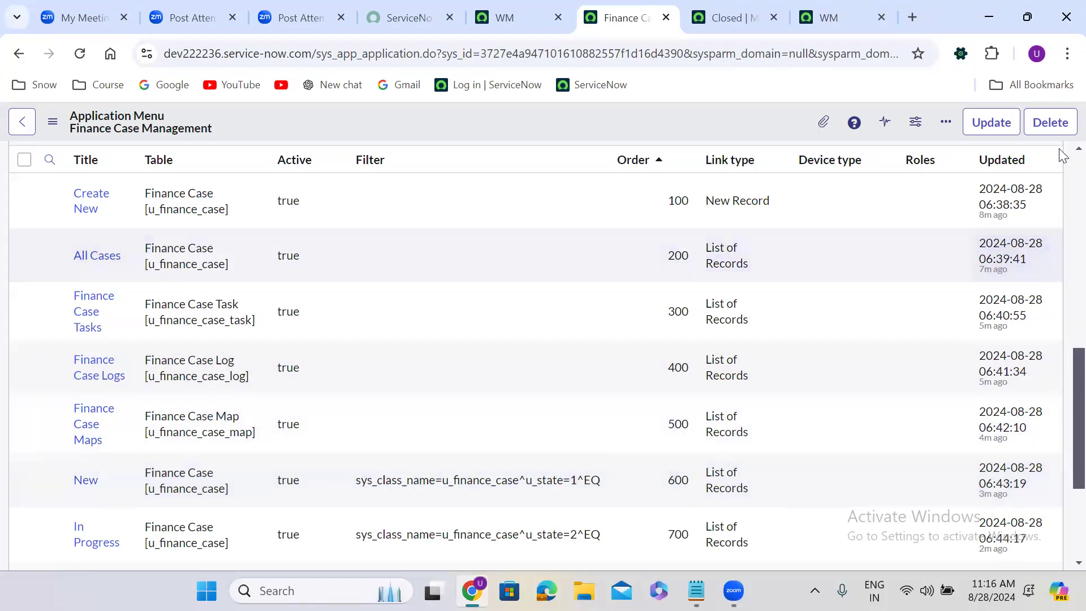
pyautogui.scroll(5, 1062, 165)
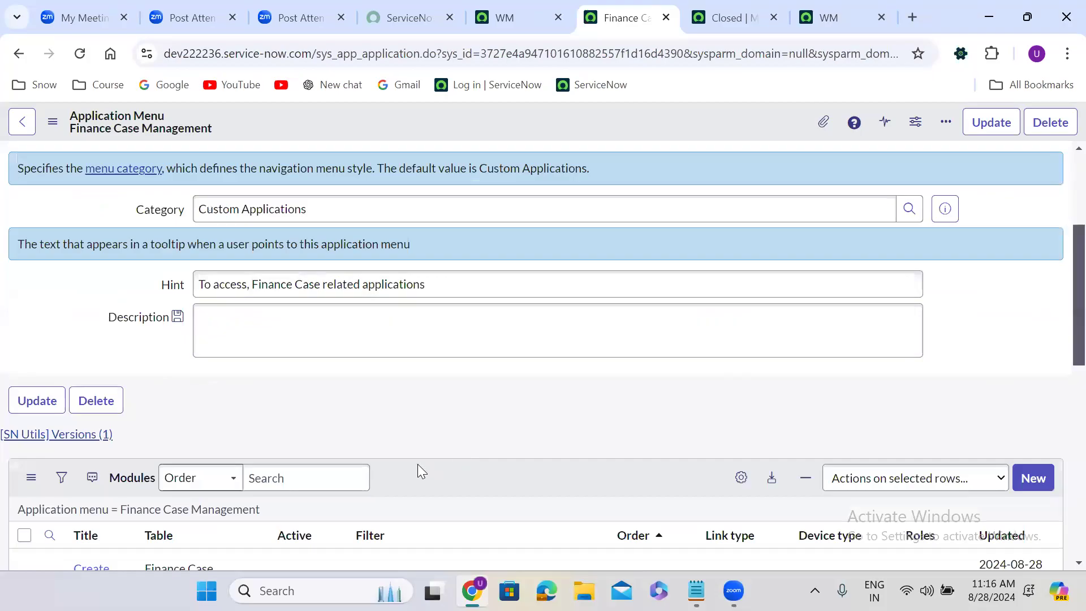
pyautogui.scroll(-5, 411, 437)
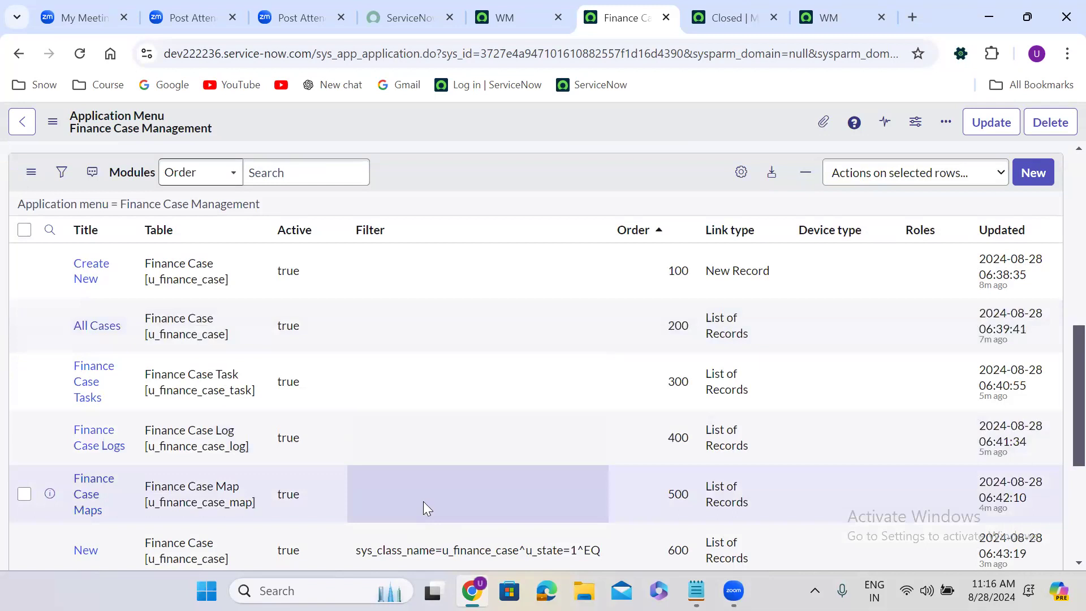
# Log out of the instance, close its login page and reopen dev222236 from the ServiceNow Developer site
pyautogui.click(529, 8)
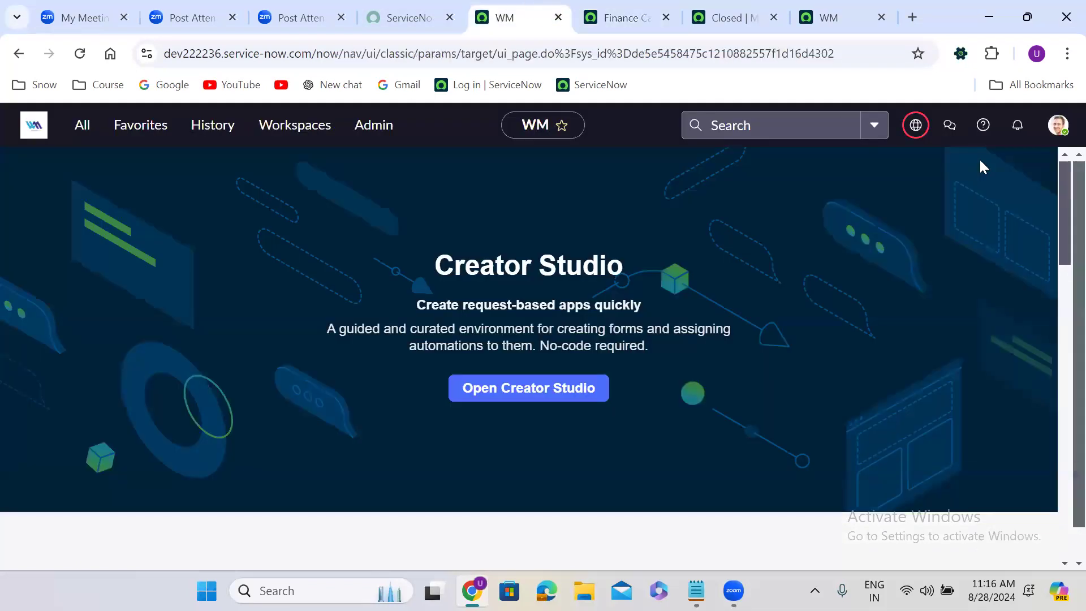
pyautogui.click(1058, 126)
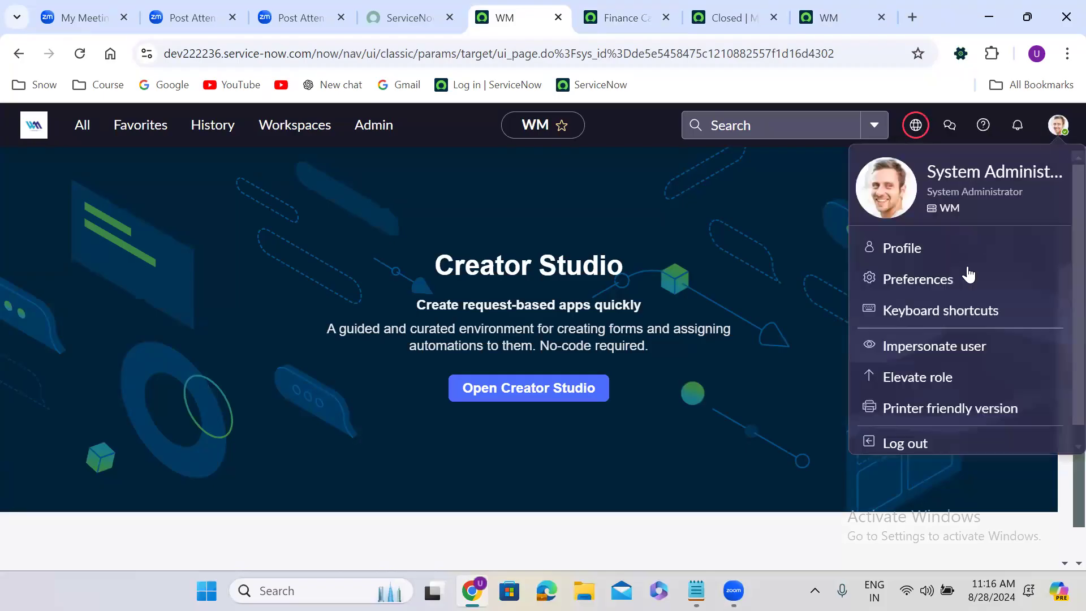
pyautogui.click(907, 444)
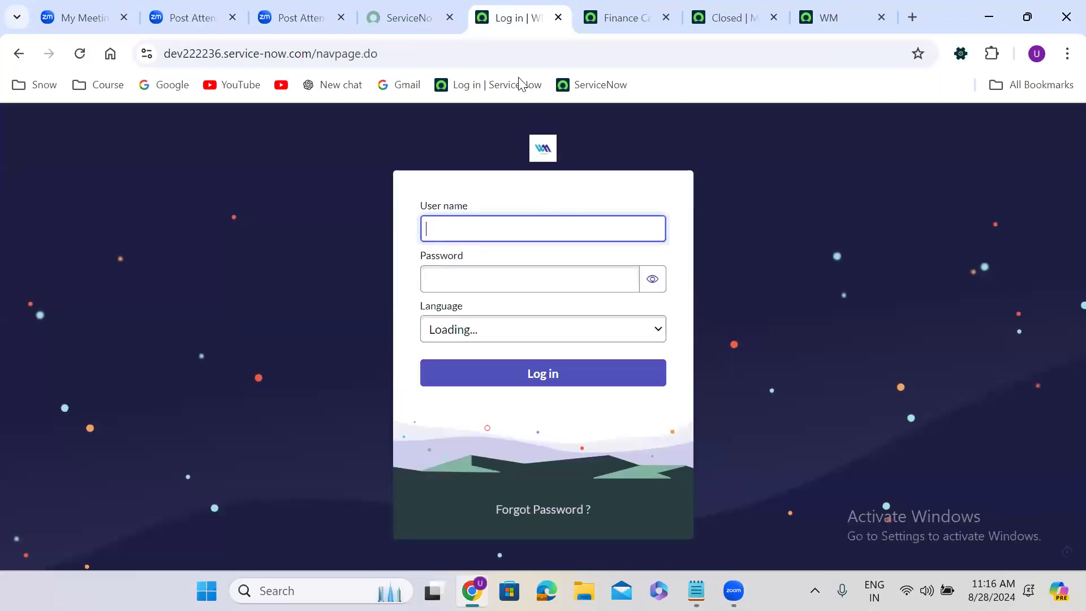
pyautogui.click(557, 18)
pyautogui.click(422, 12)
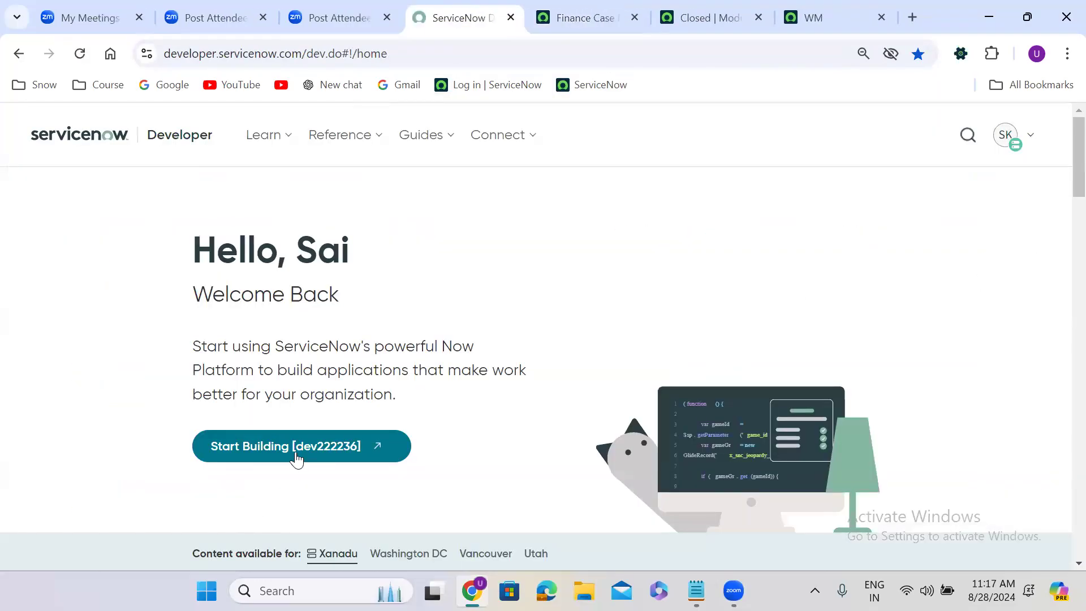
pyautogui.click(297, 456)
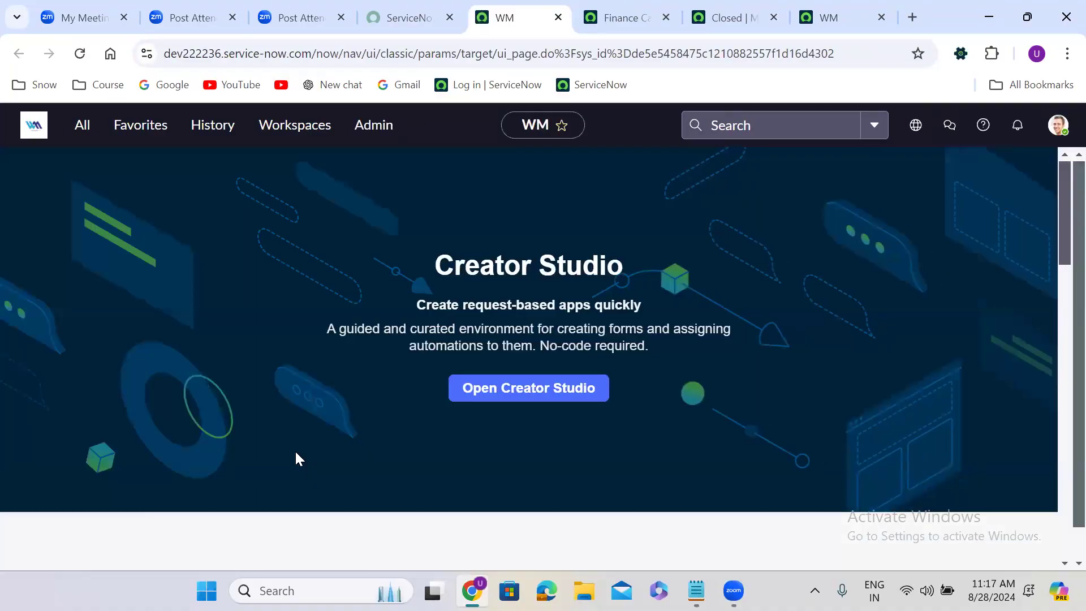
# Filter the application navigator by "finan" to find the Finance Case Management application
pyautogui.click(82, 127)
pyautogui.write('finance')
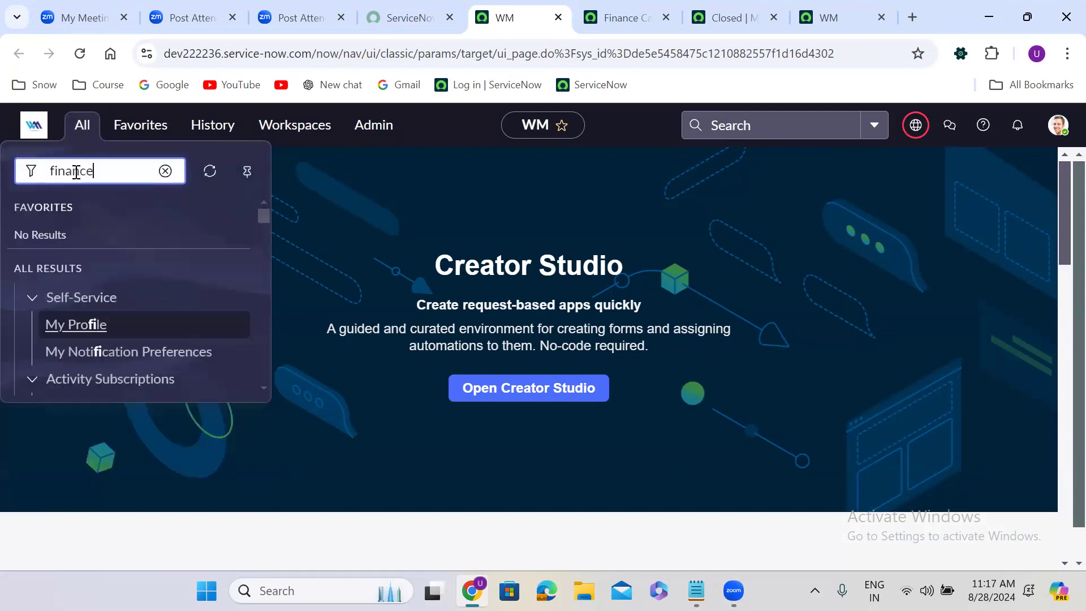
pyautogui.press('BackSpace')
pyautogui.press('BackSpace')
pyautogui.press('BackSpace')
pyautogui.press('BackSpace')
pyautogui.press('BackSpace')
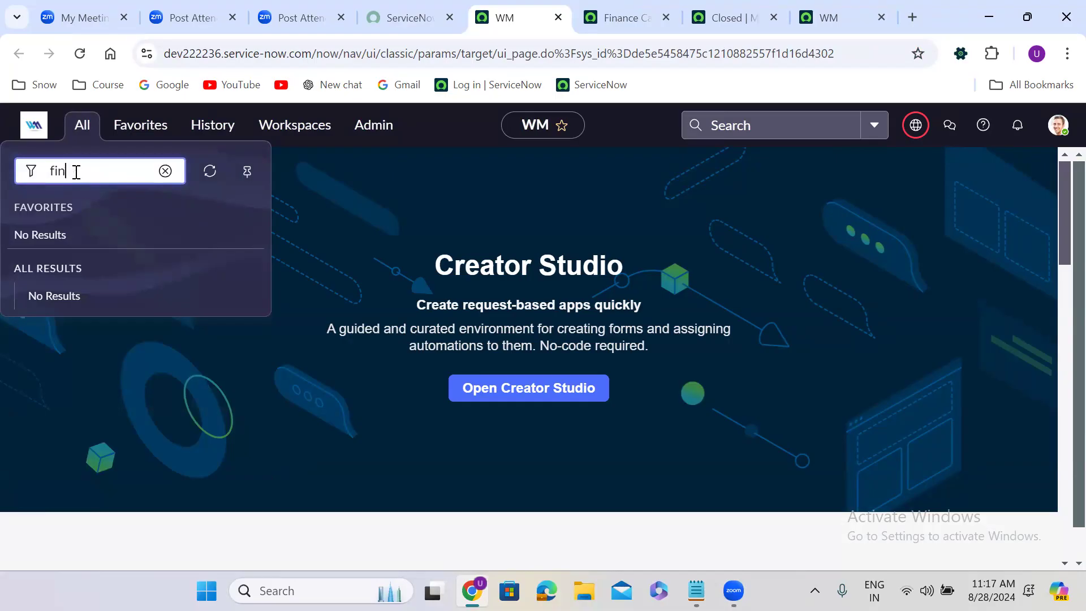
pyautogui.write('an')
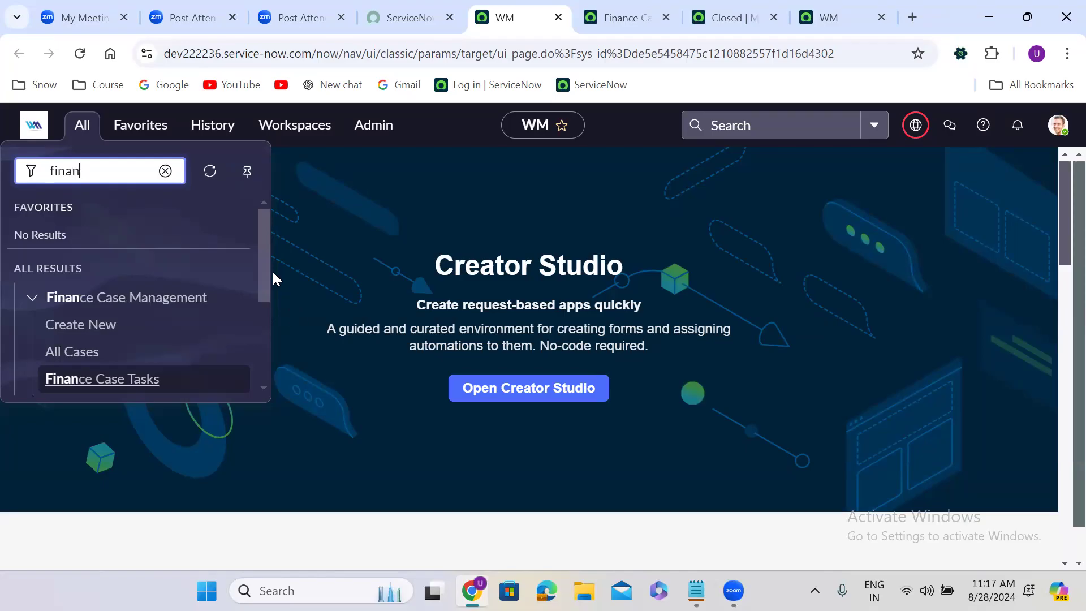
pyautogui.click(273, 276)
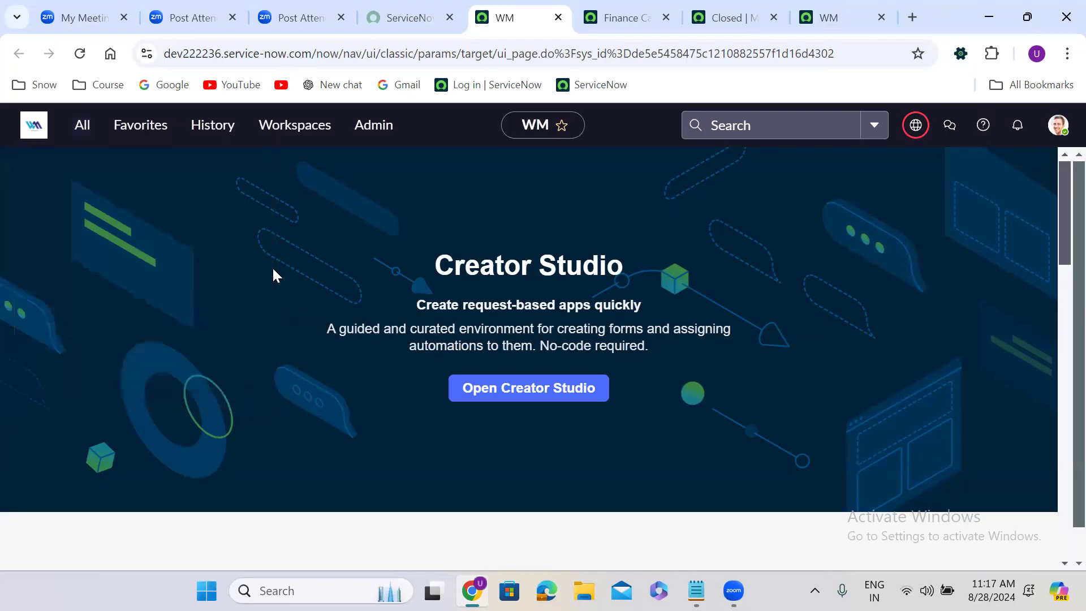
# Test the Create New and All Cases modules of Finance Case Management by opening each from the navigator
pyautogui.click(86, 135)
pyautogui.moveTo(264, 269); pyautogui.dragTo(261, 297)
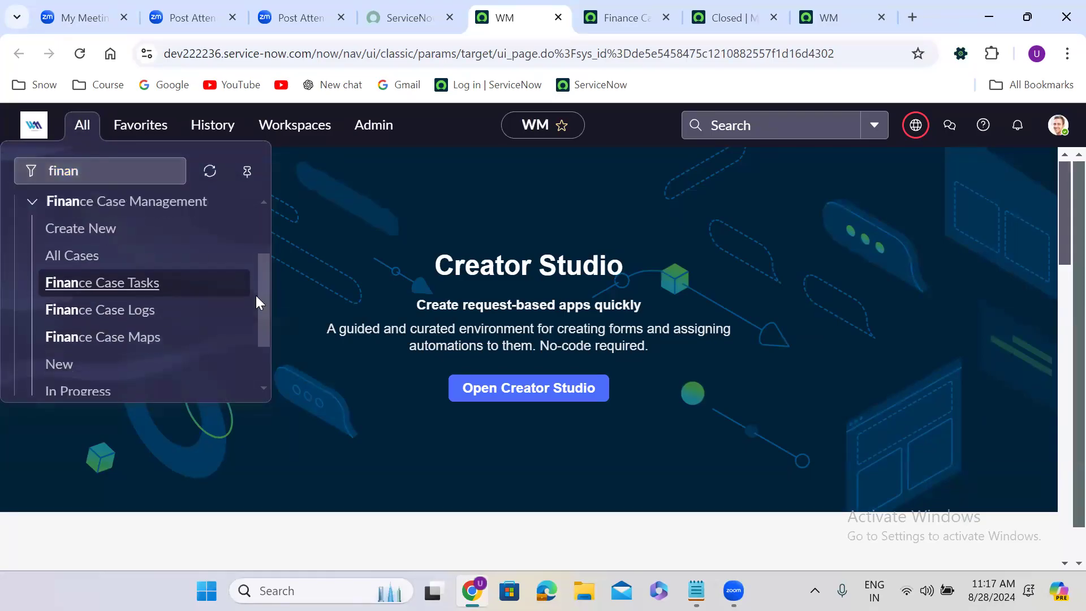
pyautogui.click(91, 232)
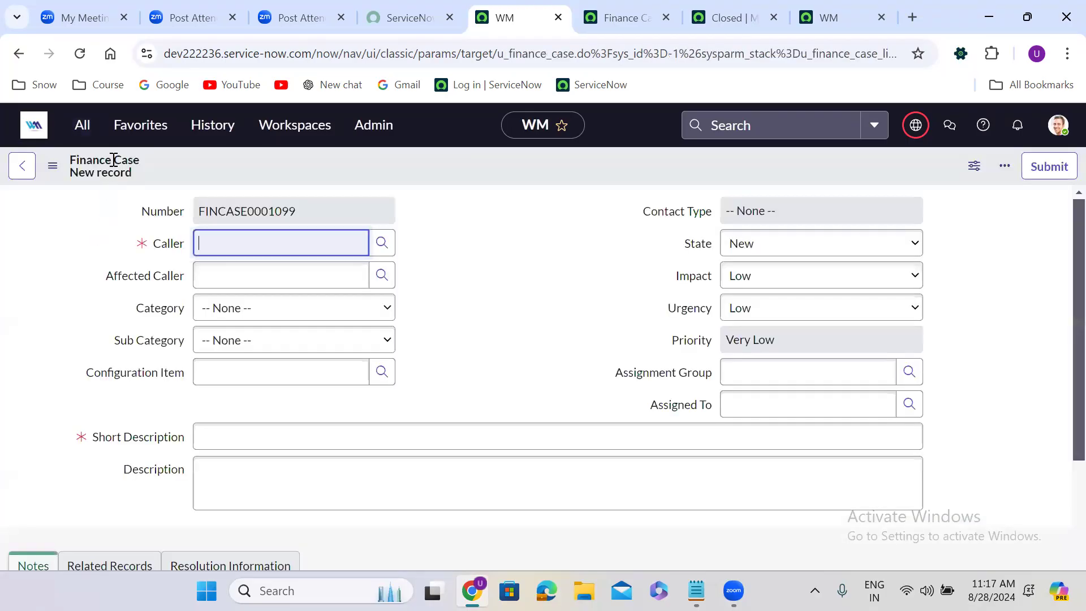
pyautogui.click(76, 134)
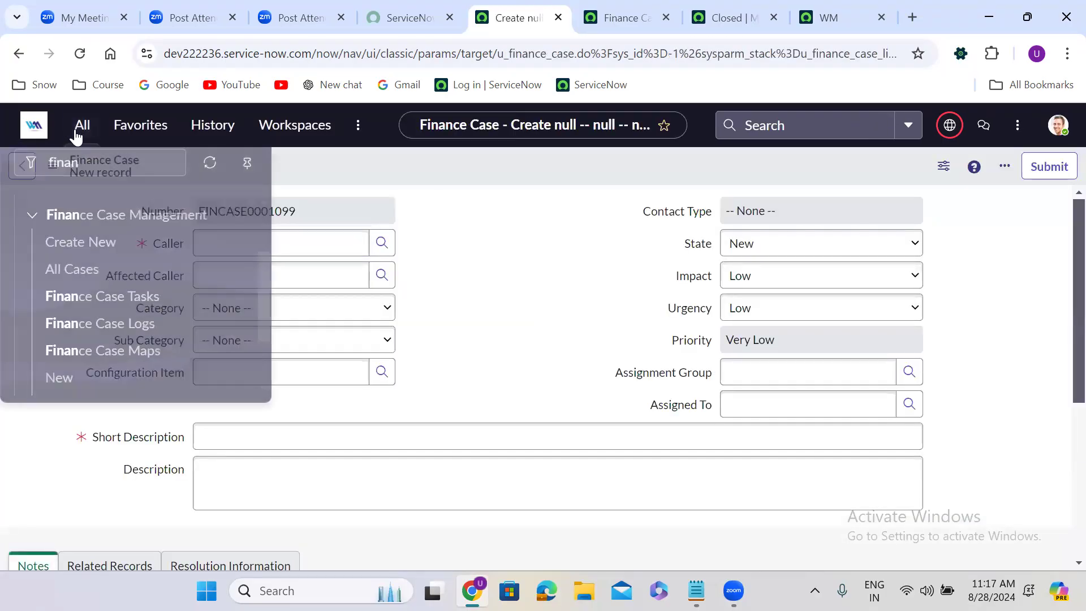
pyautogui.click(84, 256)
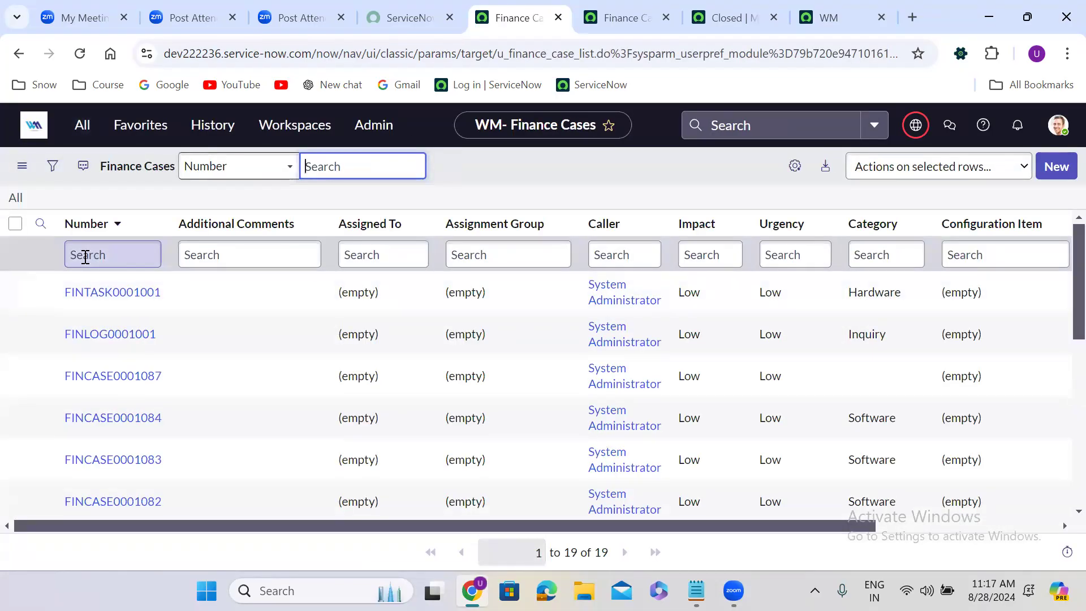
# Open the Finance Case Tasks, Finance Case Logs and Finance Case Maps modules to check their record lists
pyautogui.click(80, 133)
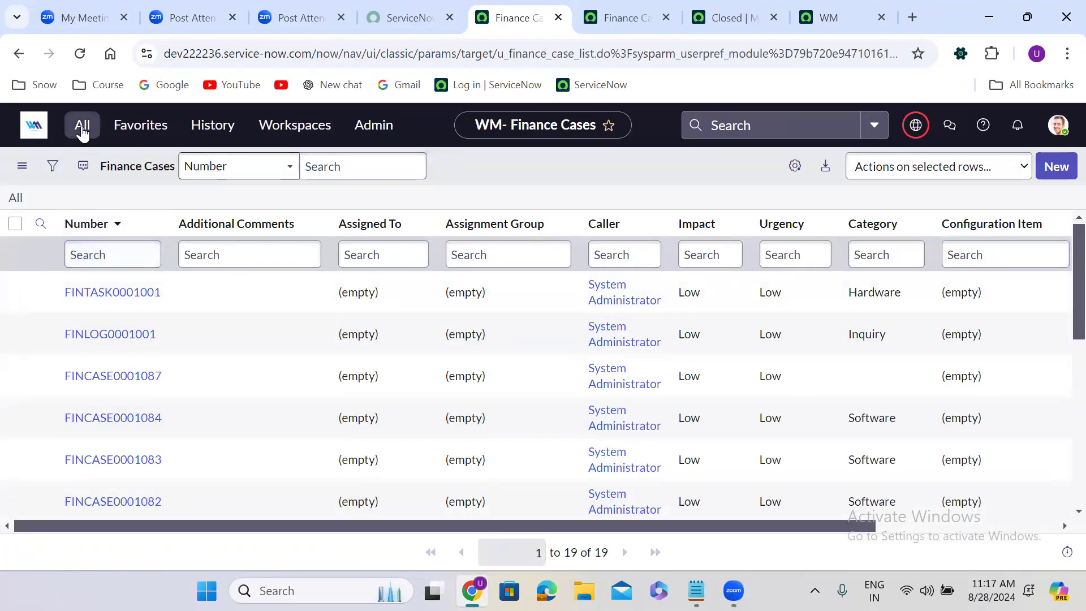
pyautogui.click(106, 286)
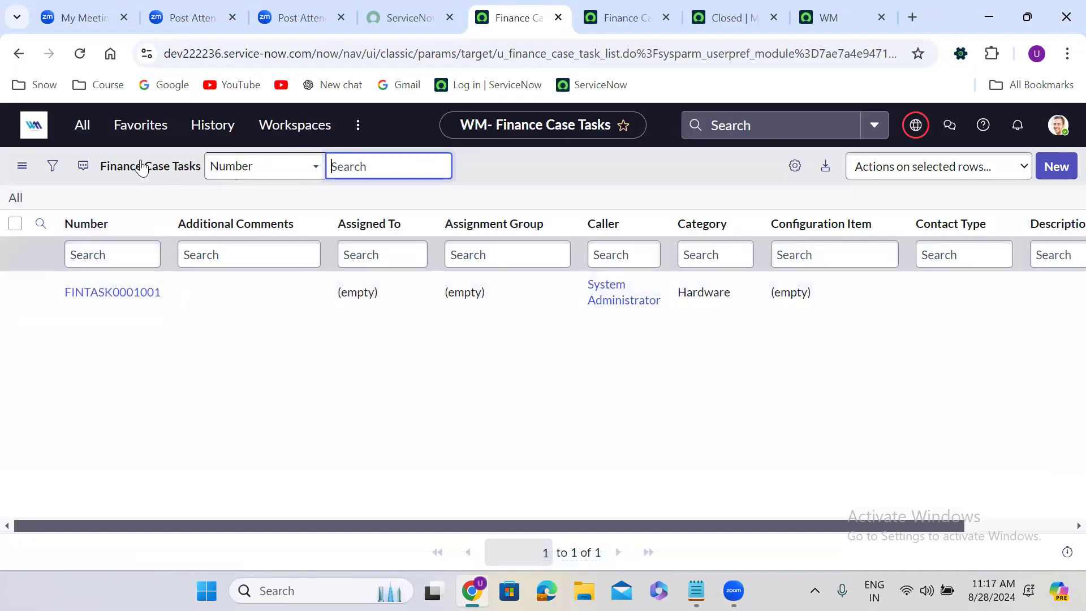
pyautogui.click(82, 125)
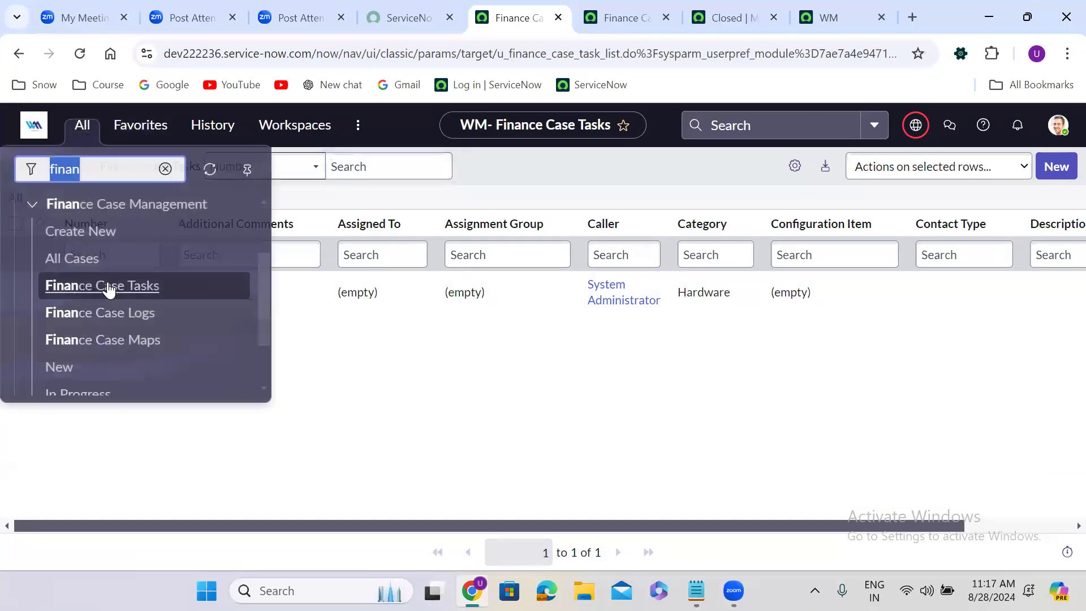
pyautogui.click(113, 313)
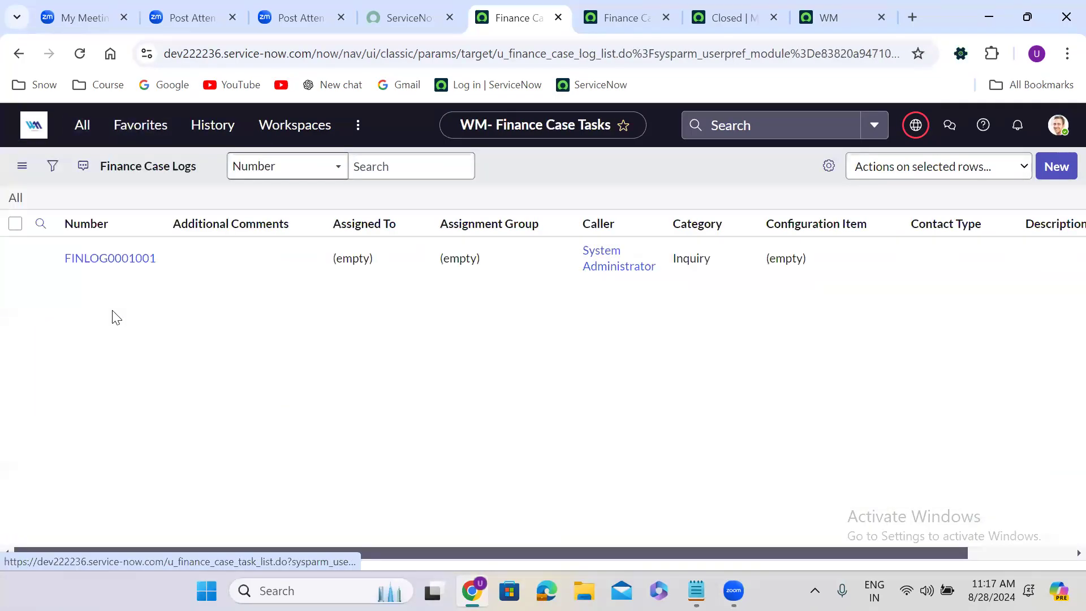
pyautogui.click(83, 125)
pyautogui.click(96, 335)
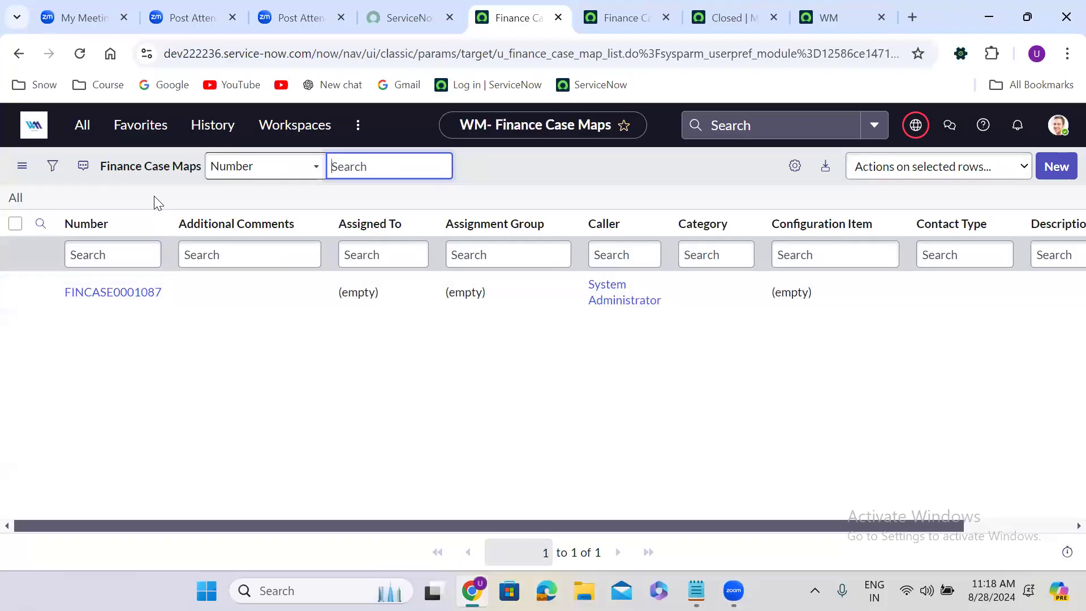
# Open the New and In Progress modules to check the State conditions on their Finance Case lists
pyautogui.click(83, 125)
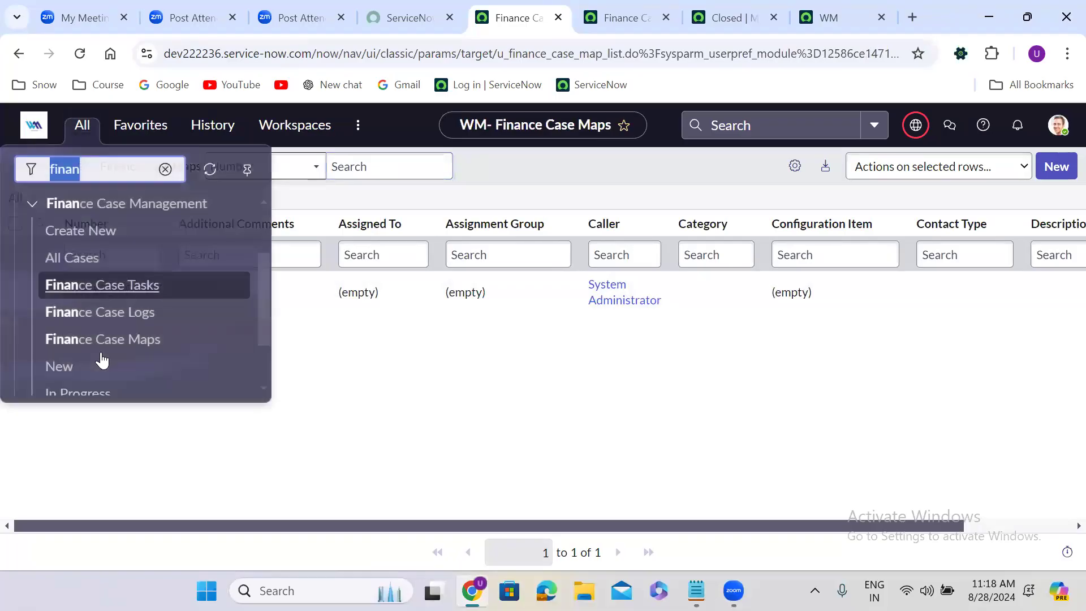
pyautogui.click(67, 363)
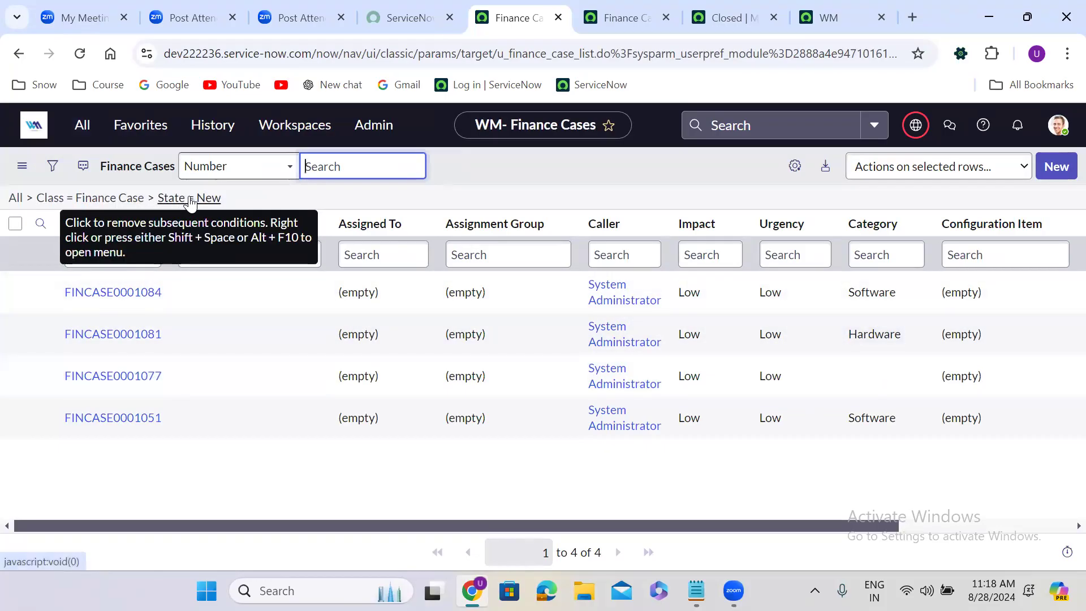
pyautogui.click(82, 128)
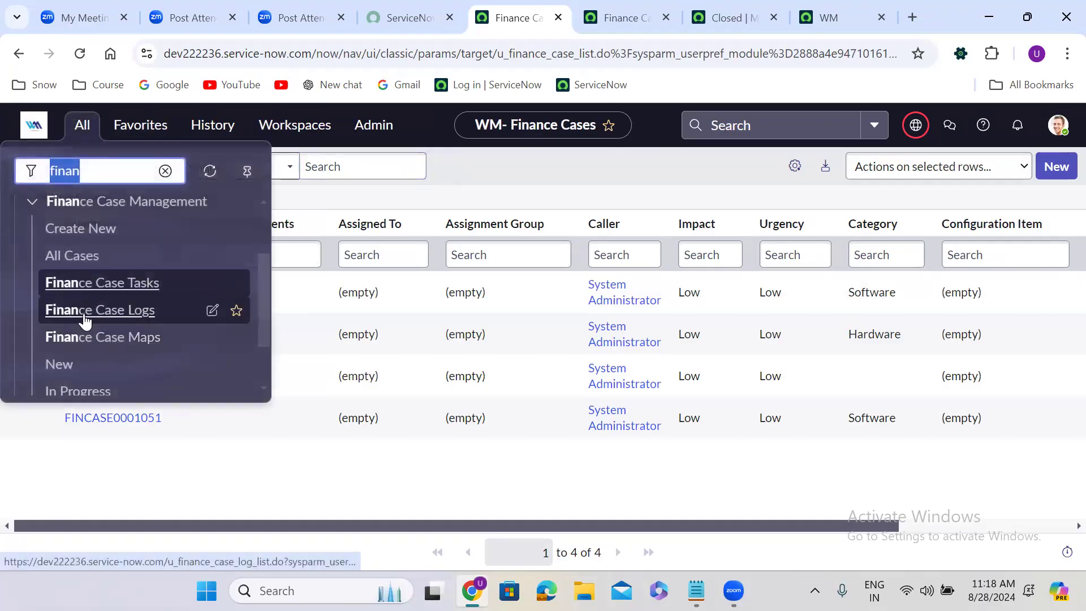
pyautogui.click(80, 391)
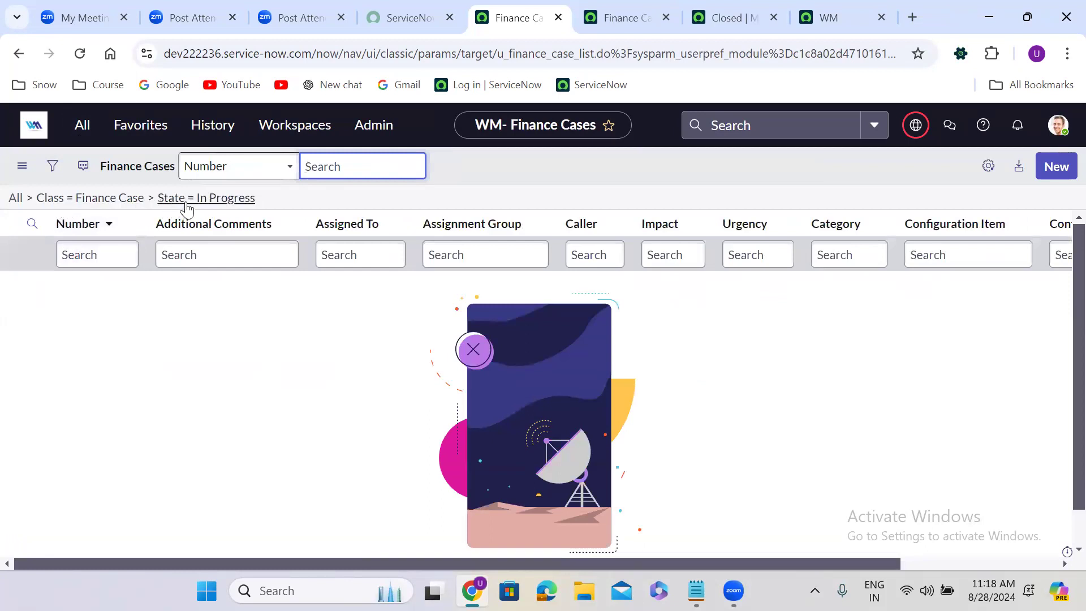
# Open the Resolved and Closed modules to check the State conditions on their Finance Case lists
pyautogui.click(85, 127)
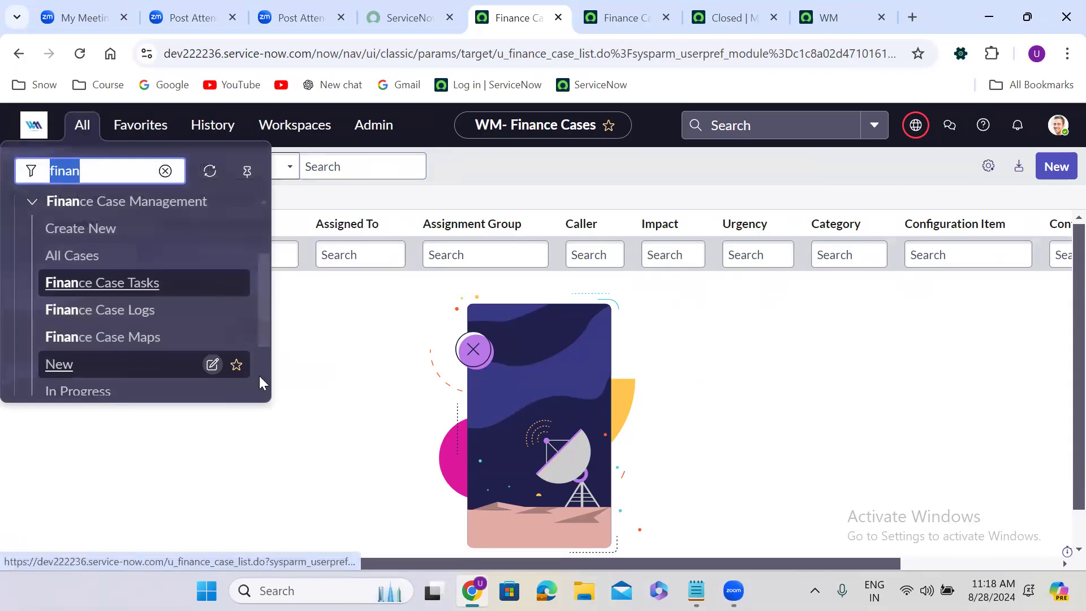
pyautogui.scroll(-1, 264, 367)
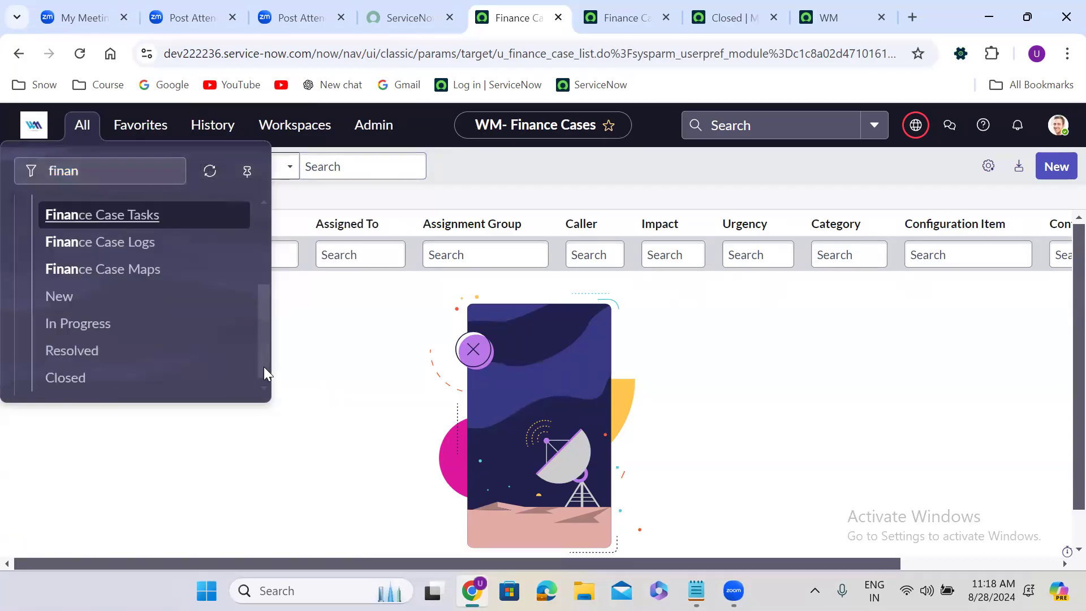
pyautogui.click(75, 351)
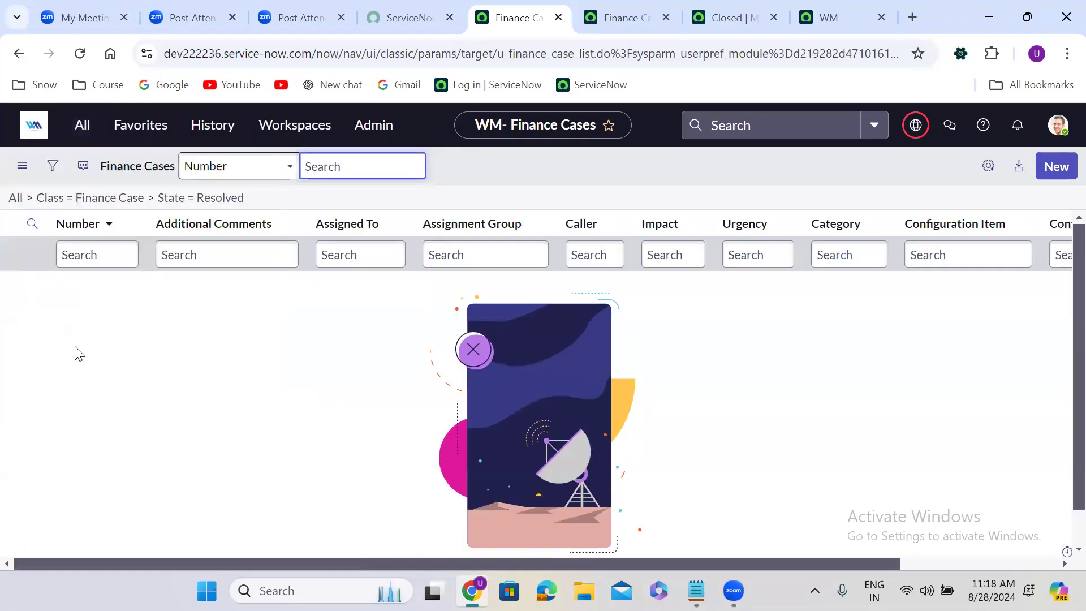
pyautogui.click(71, 130)
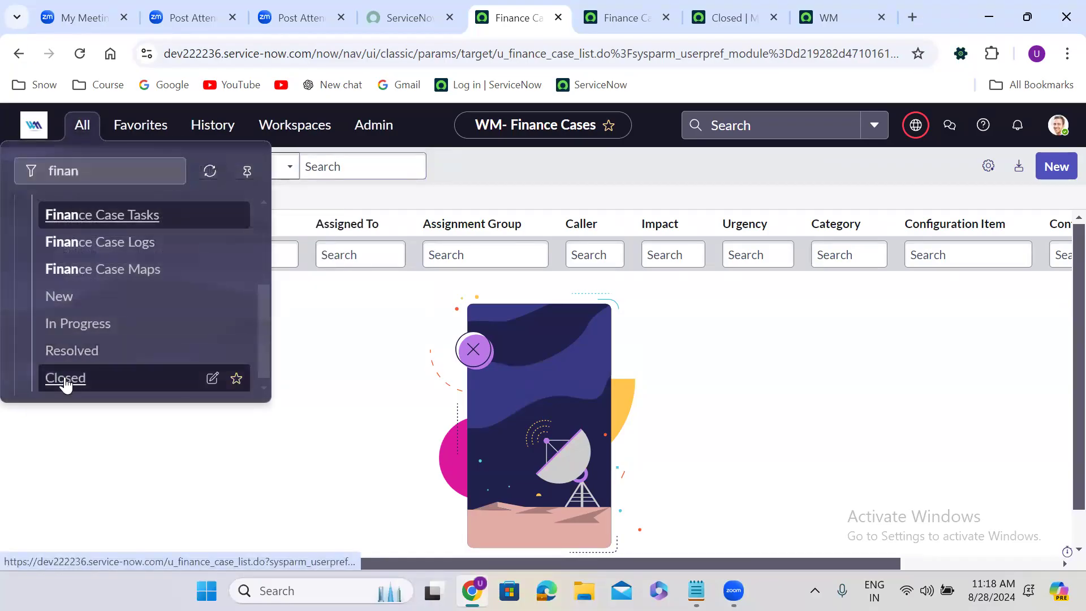
pyautogui.click(67, 381)
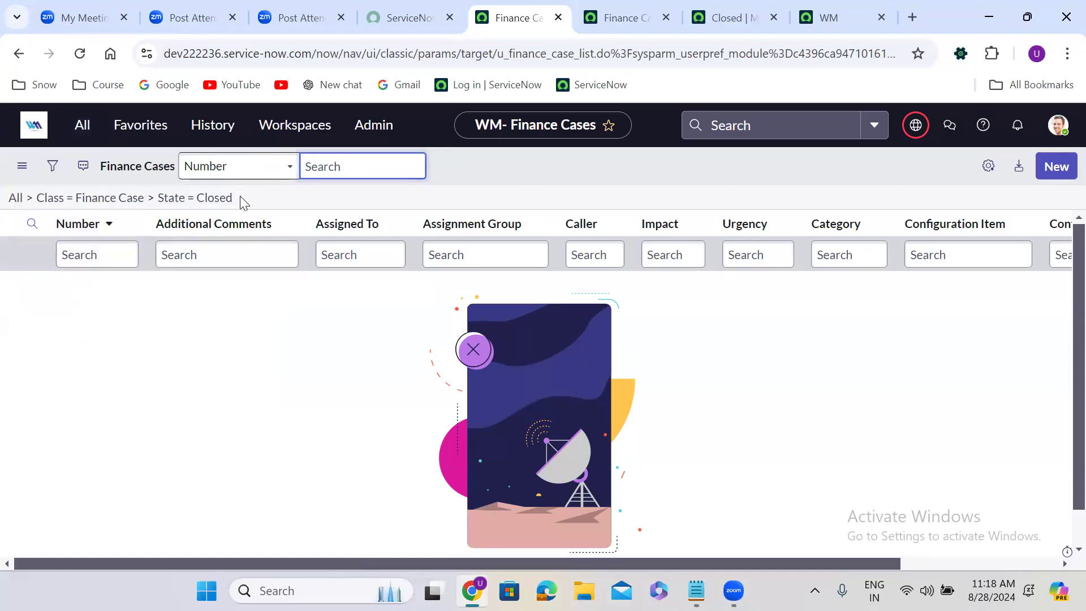
# Return to the Finance Case Management application menu record and review its role restriction and module list
pyautogui.click(82, 125)
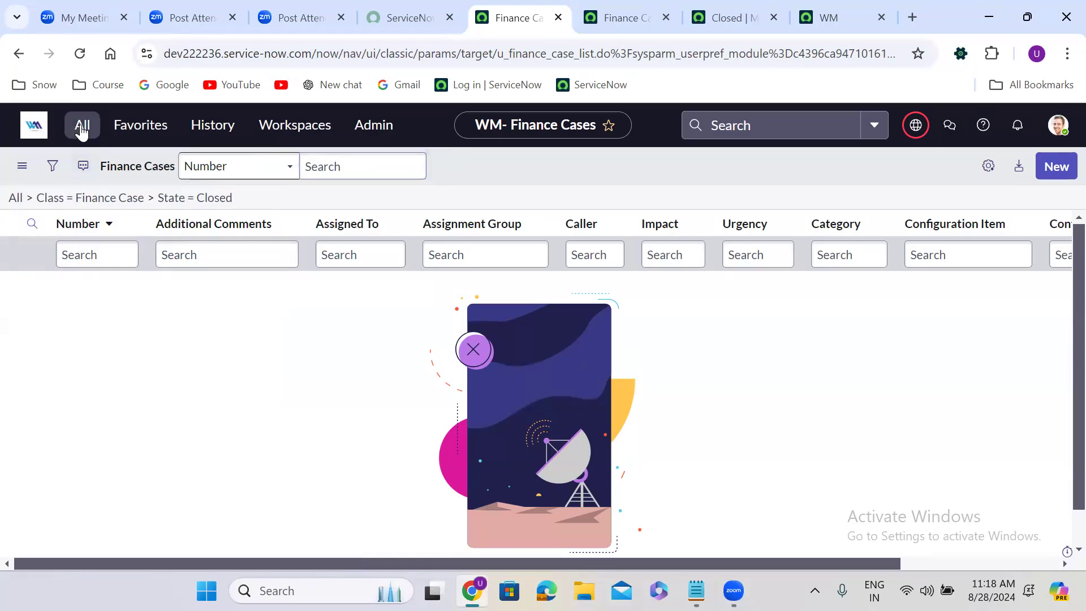
pyautogui.click(262, 213)
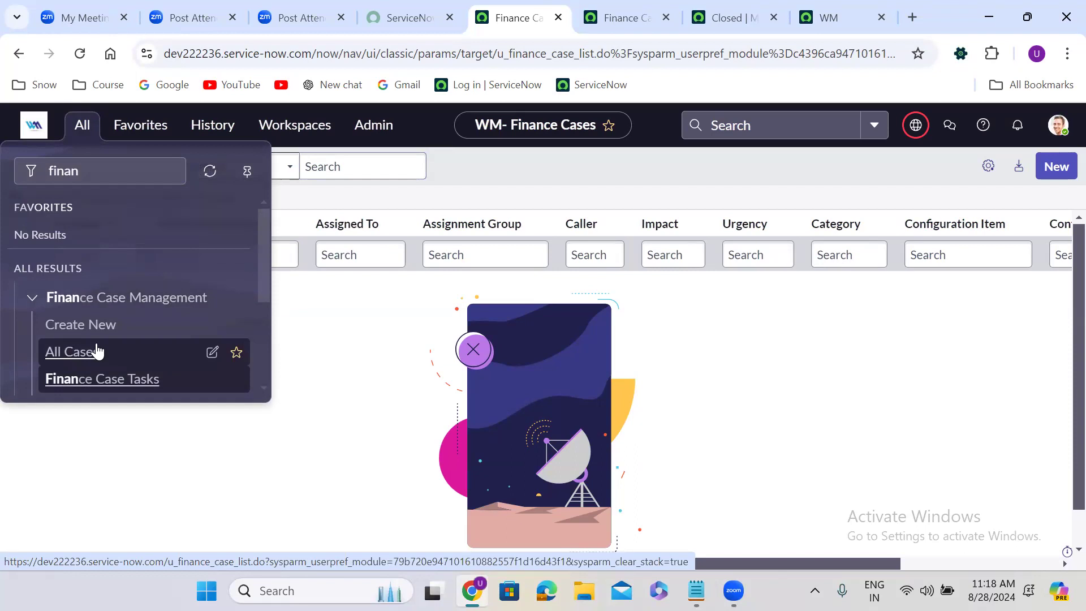
pyautogui.click(623, 17)
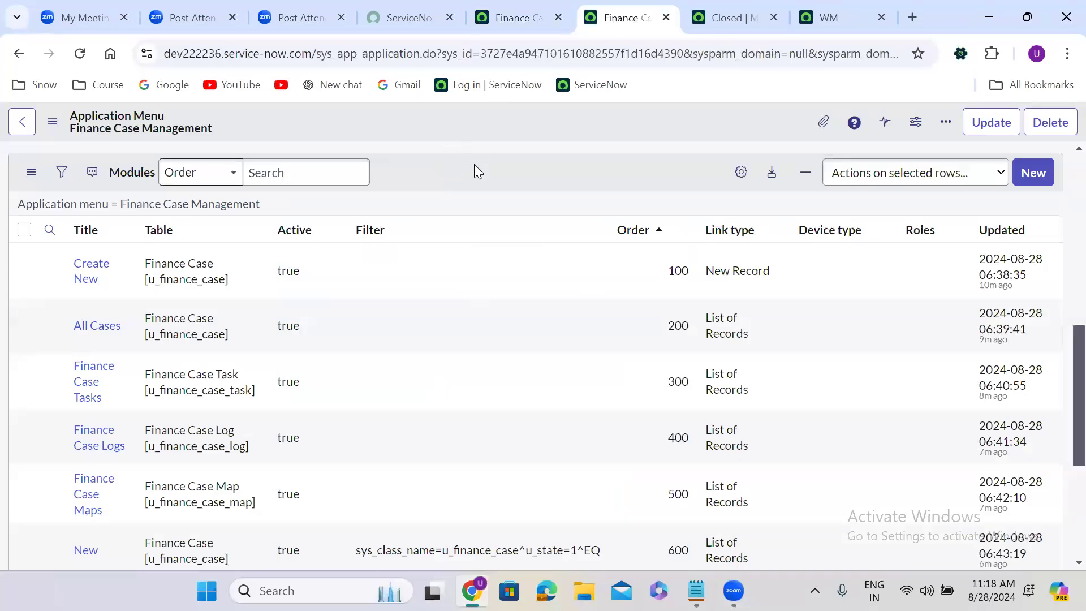
pyautogui.scroll(8, 474, 164)
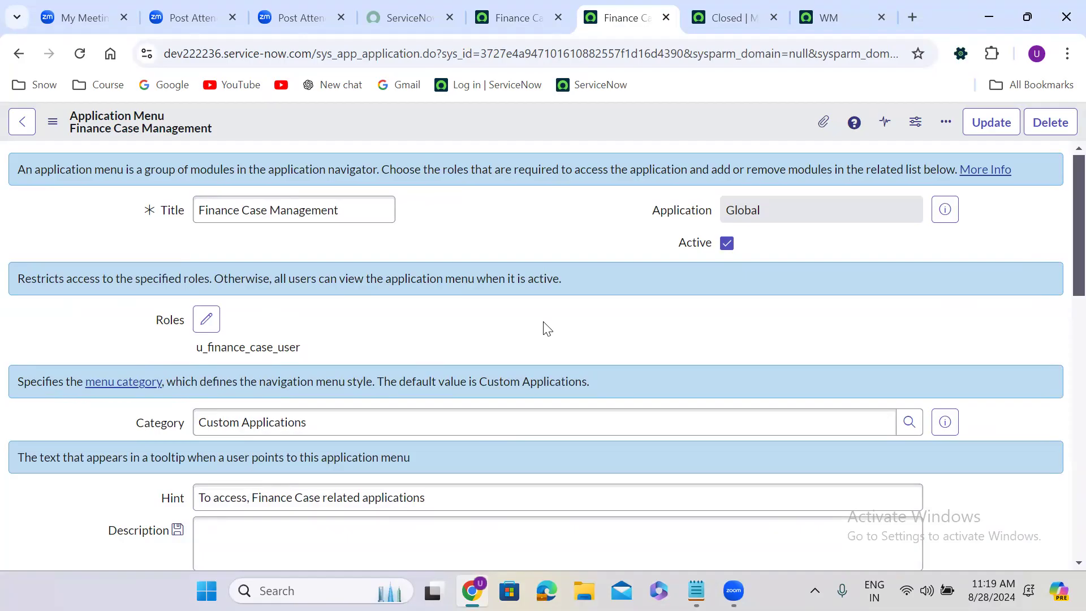
pyautogui.scroll(-7, 543, 325)
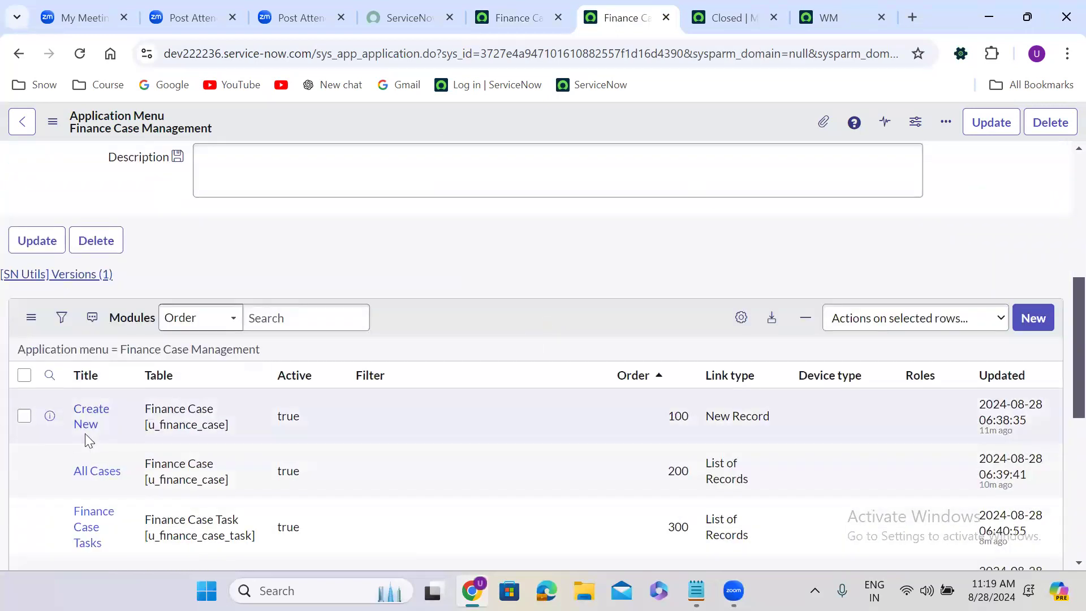
# Preview the Create New module and open its record in a new browser tab
pyautogui.click(50, 416)
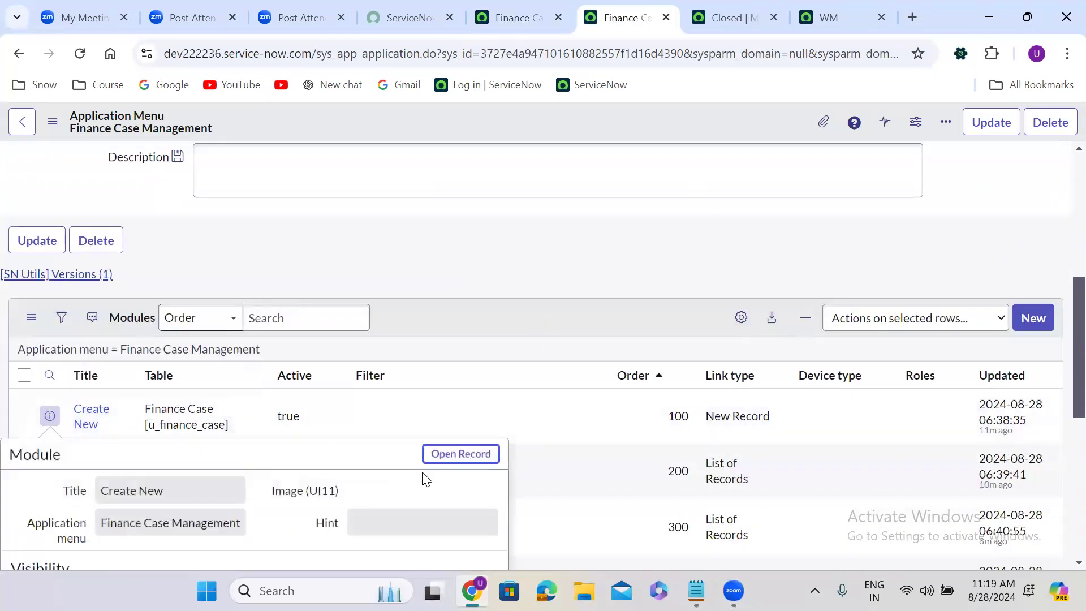
pyautogui.rightClick(467, 452)
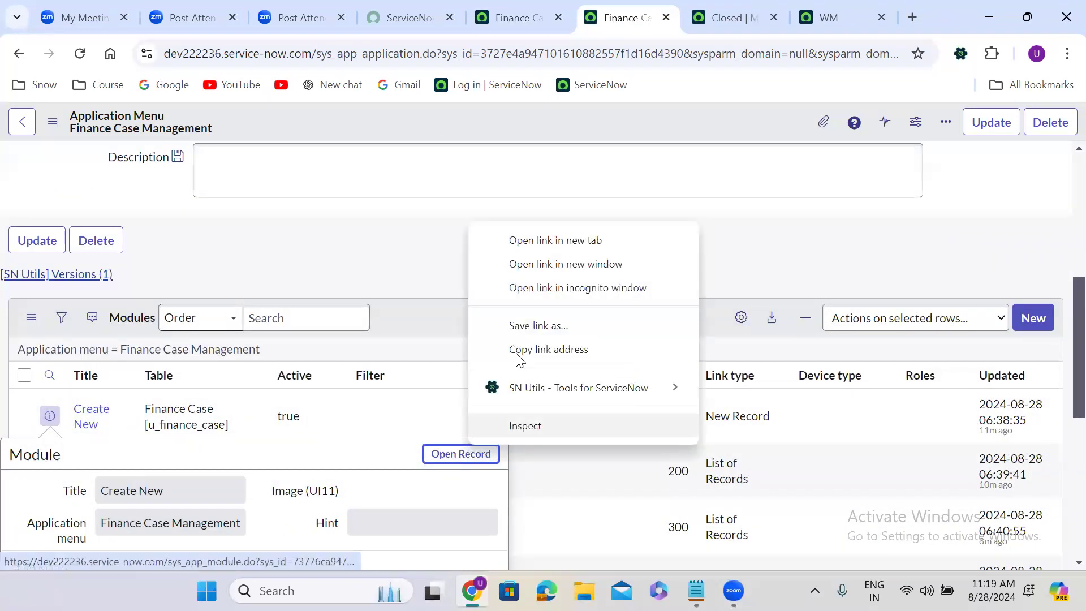
pyautogui.click(524, 241)
pyautogui.click(633, 7)
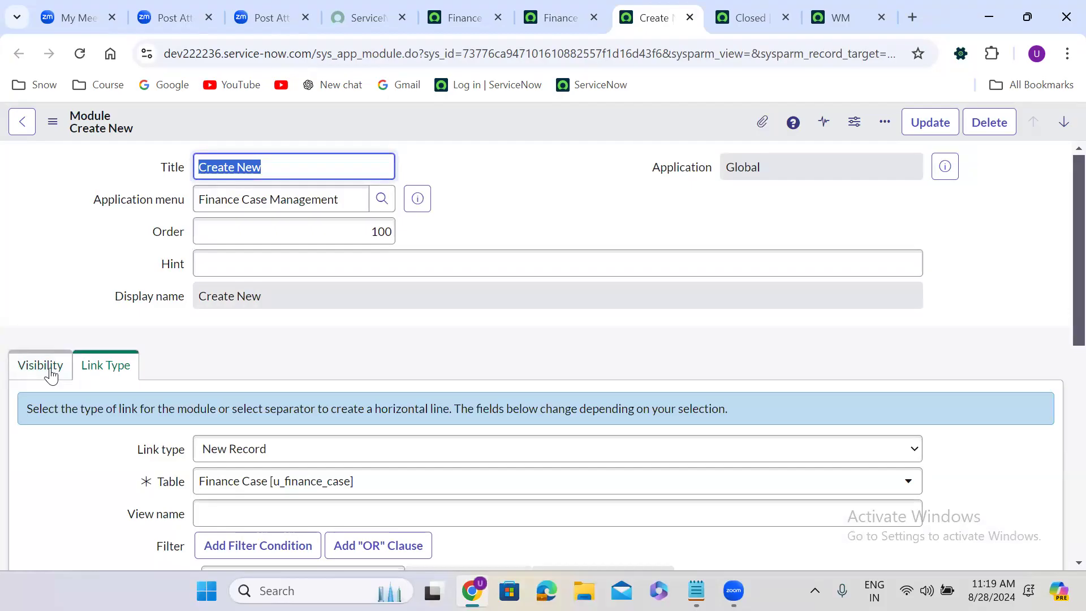
# Review the Create New module's link type settings and bring up its visibility settings
pyautogui.click(201, 375)
pyautogui.scroll(-1, 201, 373)
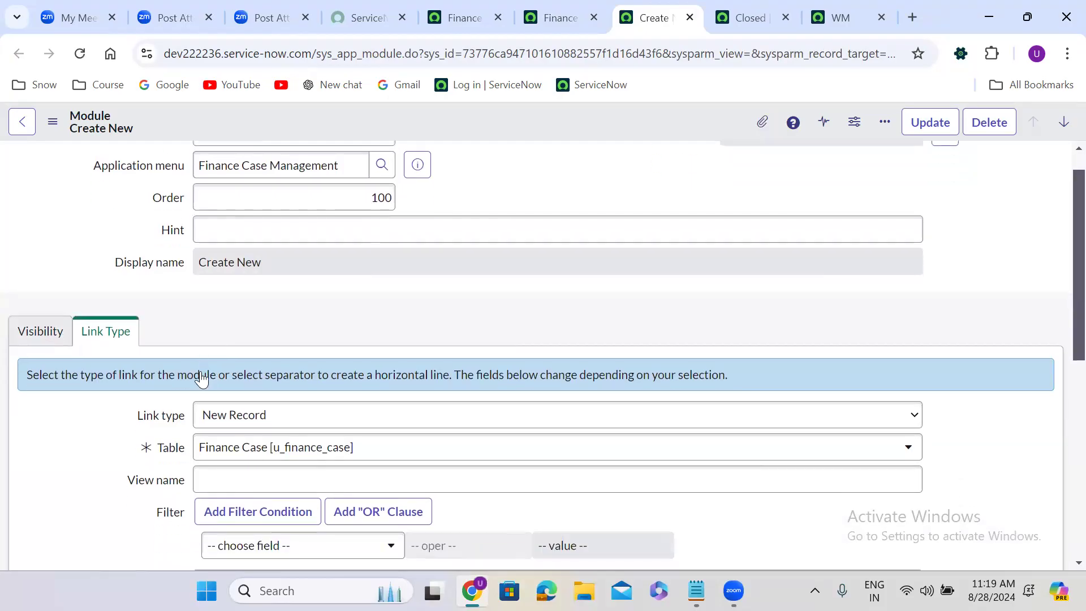
pyautogui.scroll(-3, 202, 379)
pyautogui.scroll(1, 201, 379)
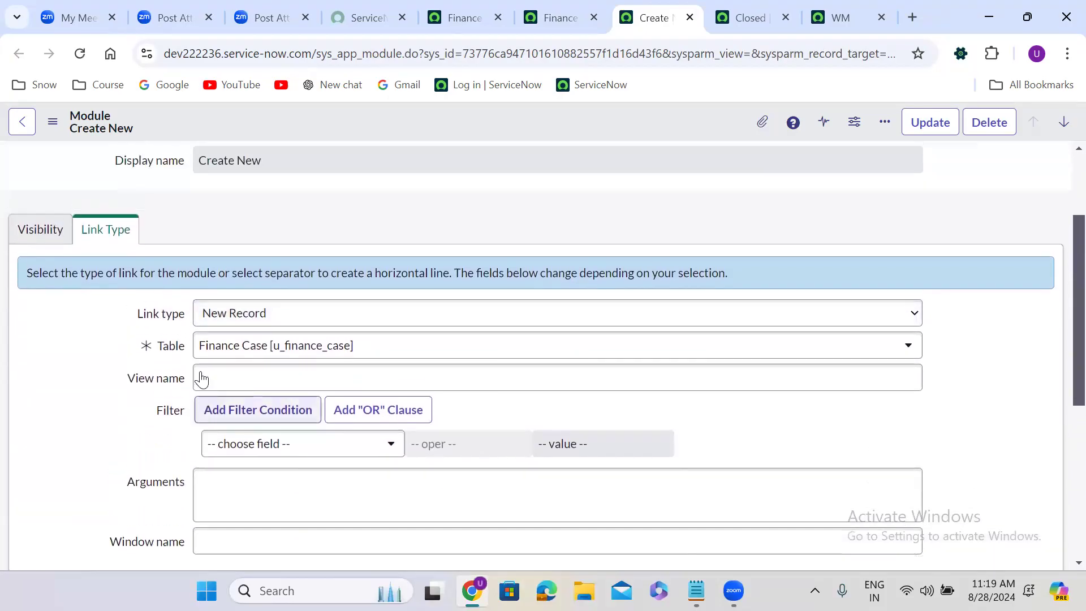
pyautogui.click(34, 237)
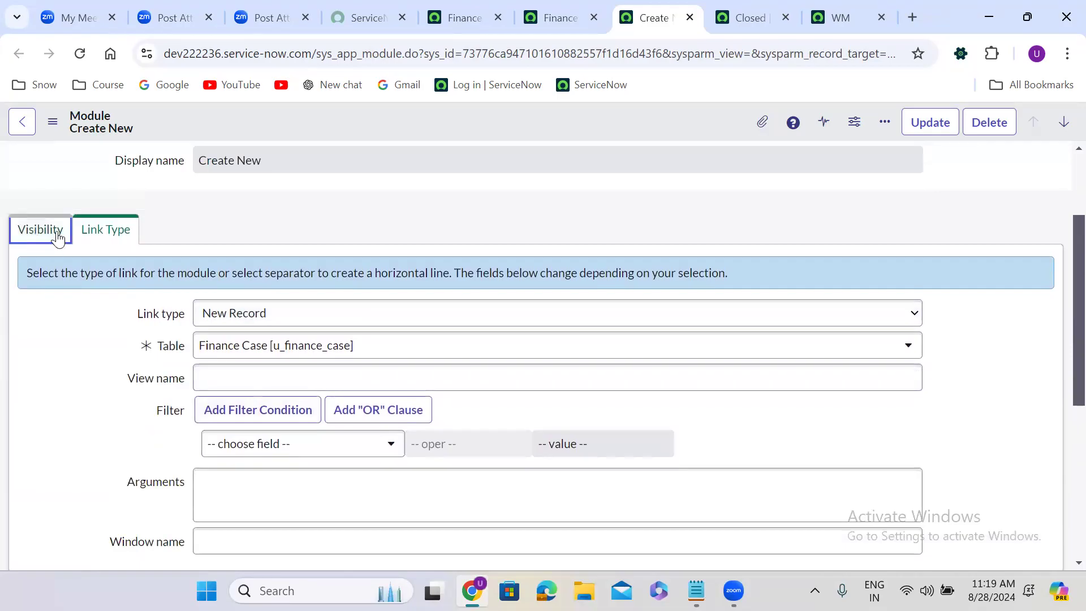
pyautogui.click(58, 238)
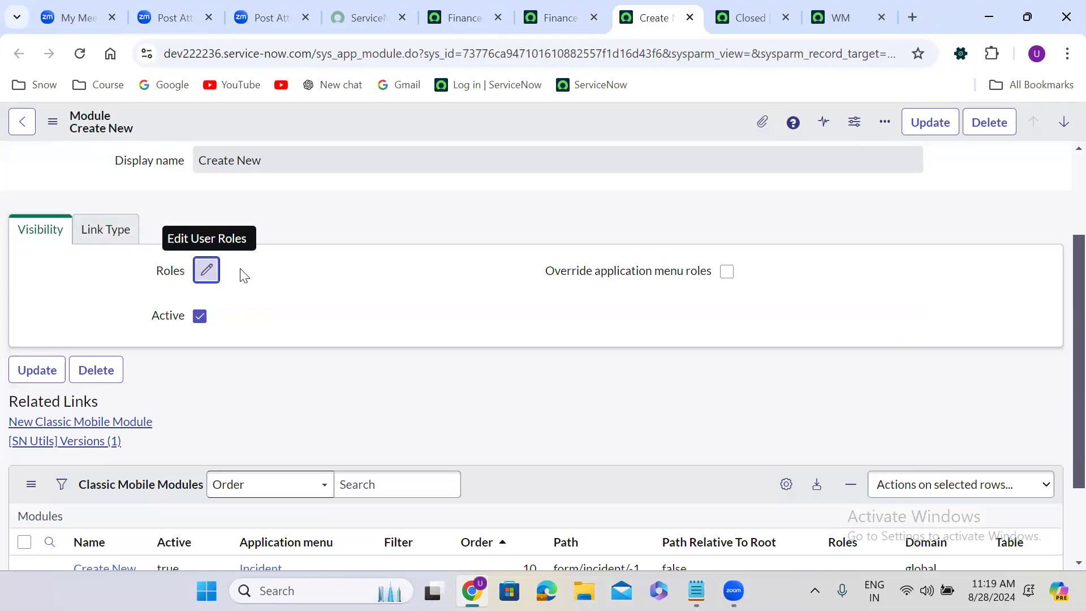
# Restrict the Create New module to the u_finance_case_user role and save the module record
pyautogui.click(207, 270)
pyautogui.press('u')
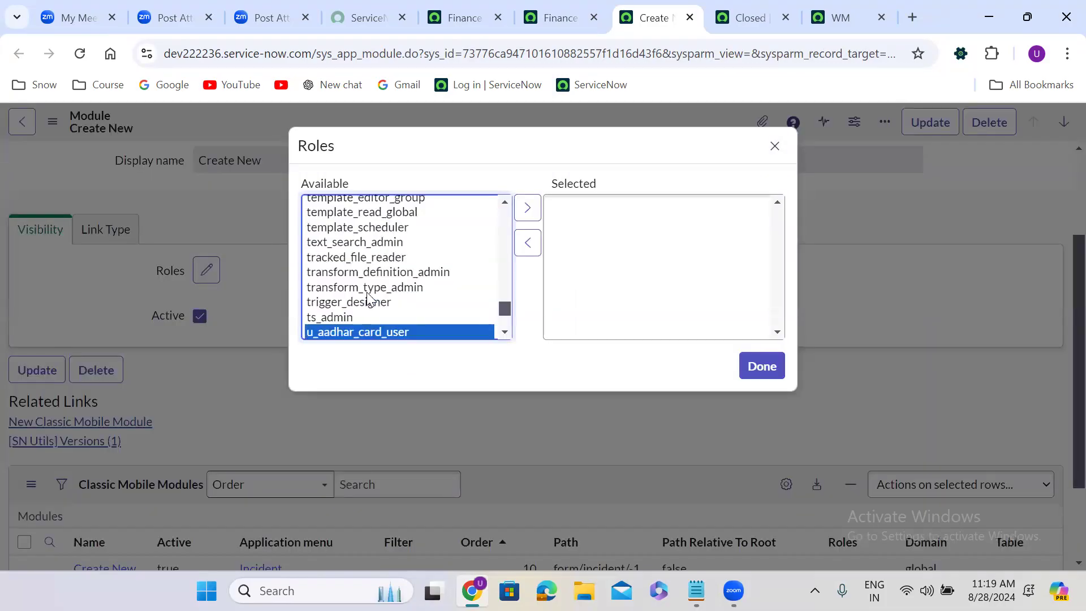
pyautogui.press('Down')
pyautogui.press('Down')
pyautogui.press('Down')
pyautogui.press('Down')
pyautogui.press('Down')
pyautogui.press('Down')
pyautogui.press('Down')
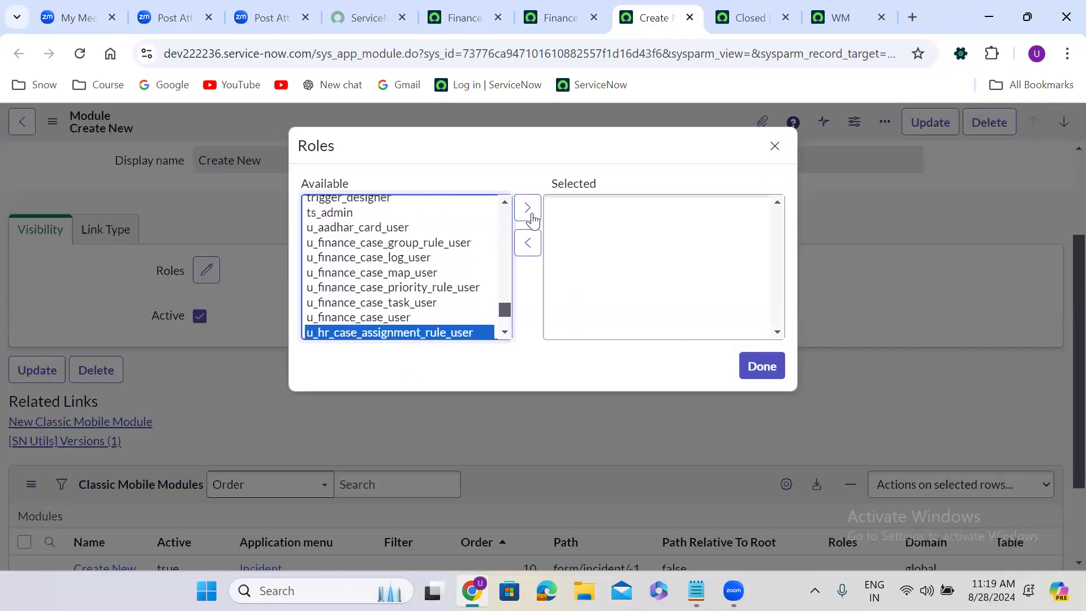
pyautogui.press('Up')
pyautogui.press('Tab')
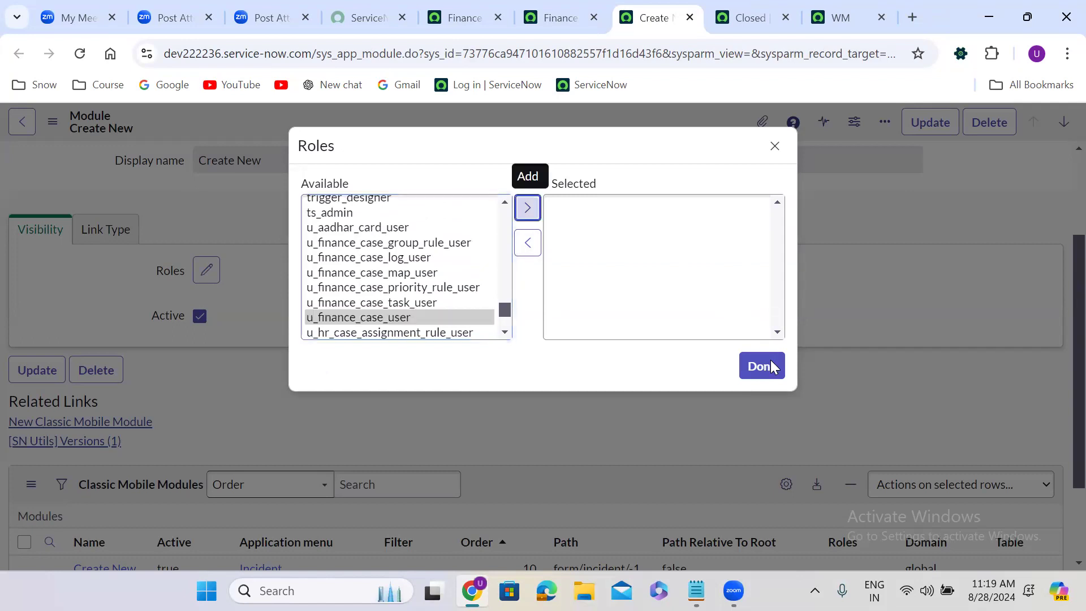
pyautogui.press('Return')
pyautogui.click(770, 363)
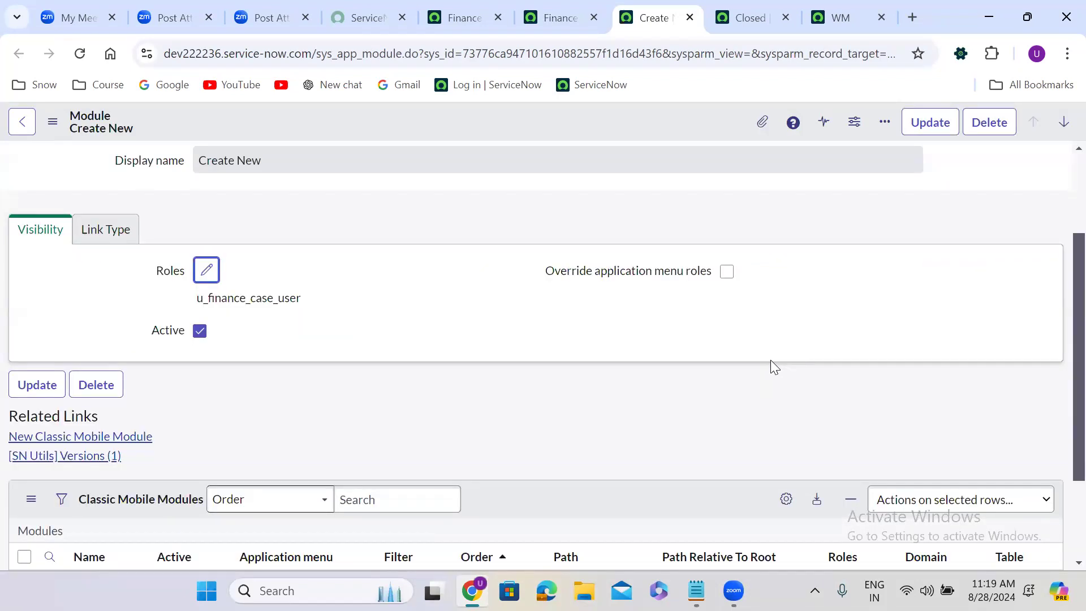
pyautogui.rightClick(517, 115)
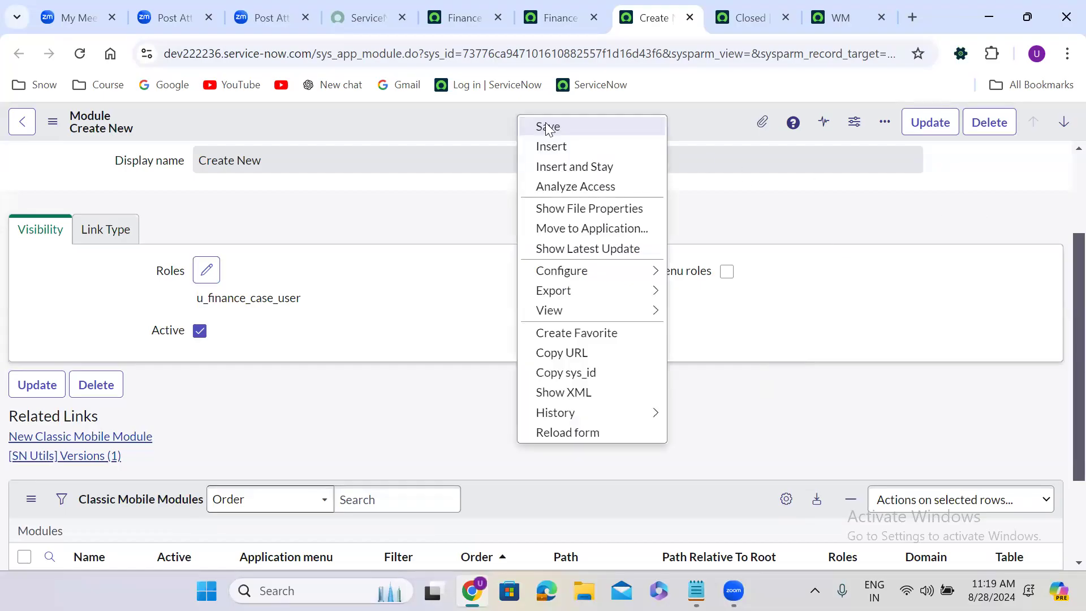
pyautogui.click(548, 127)
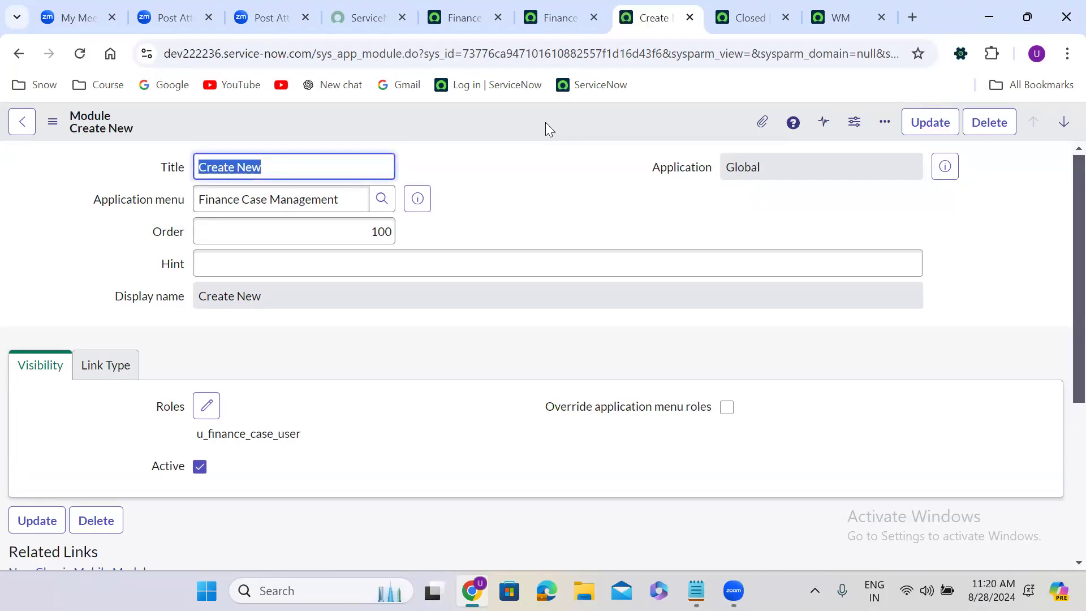
# Return to the Finance Case Management application menu record, dismiss the module preview and review the full module list
pyautogui.click(548, 7)
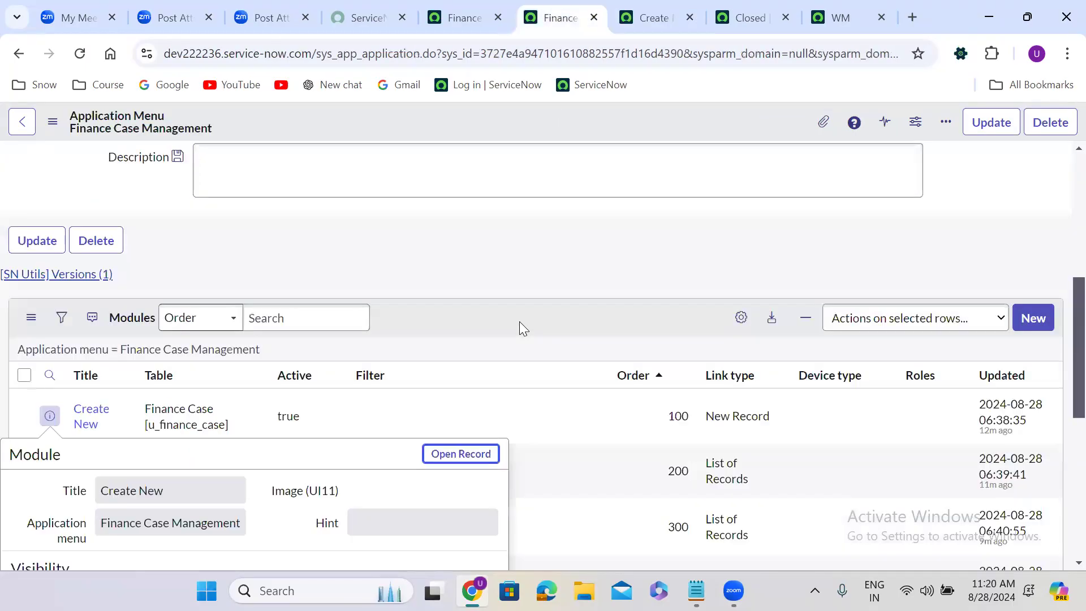
pyautogui.click(519, 322)
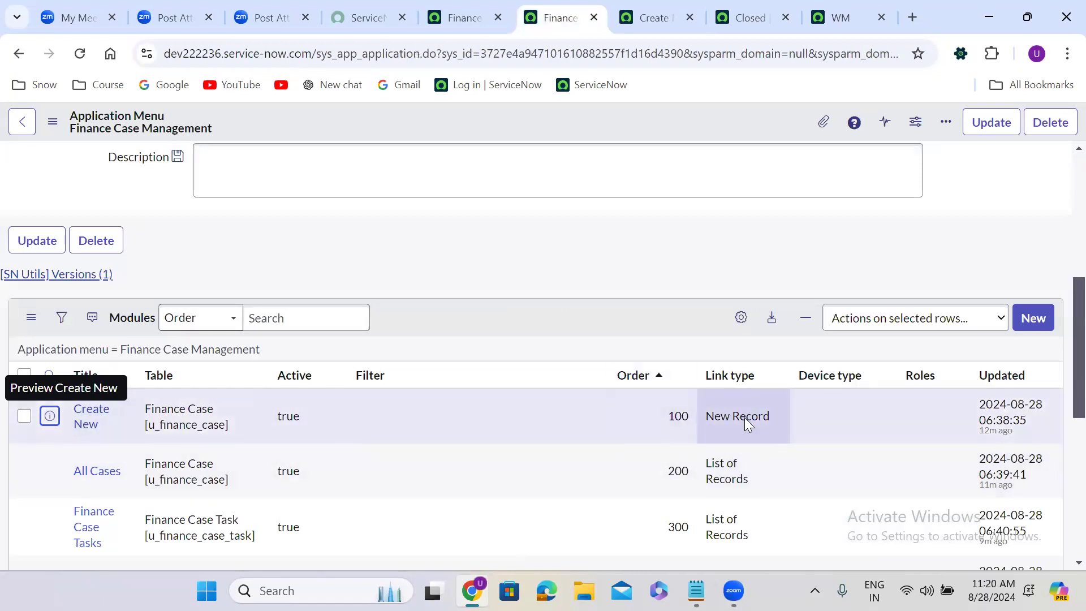
pyautogui.scroll(-7, 744, 418)
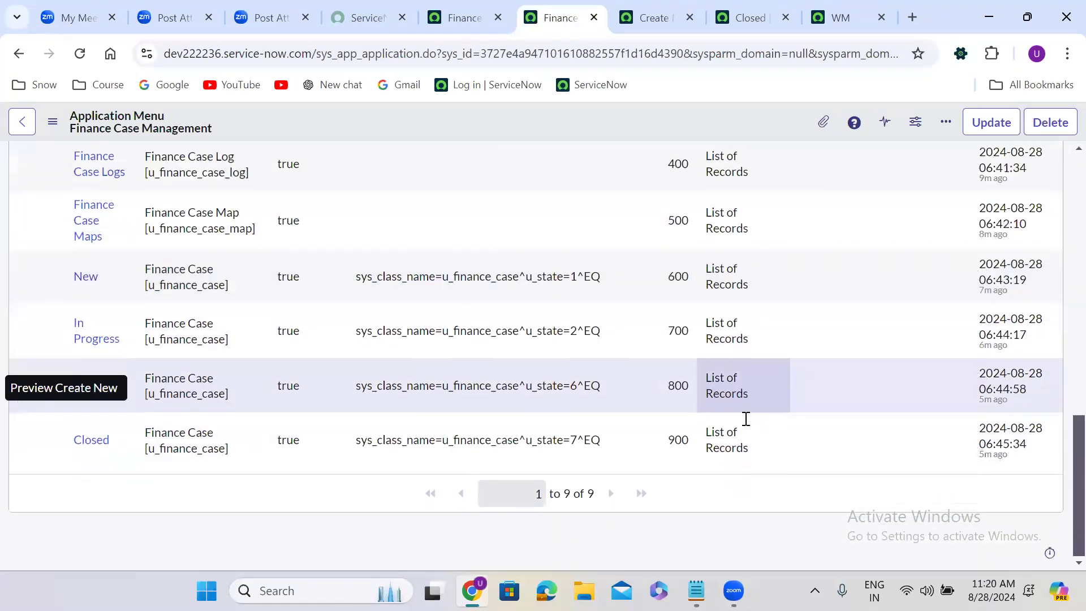
pyautogui.scroll(3, 744, 418)
pyautogui.scroll(5, 746, 418)
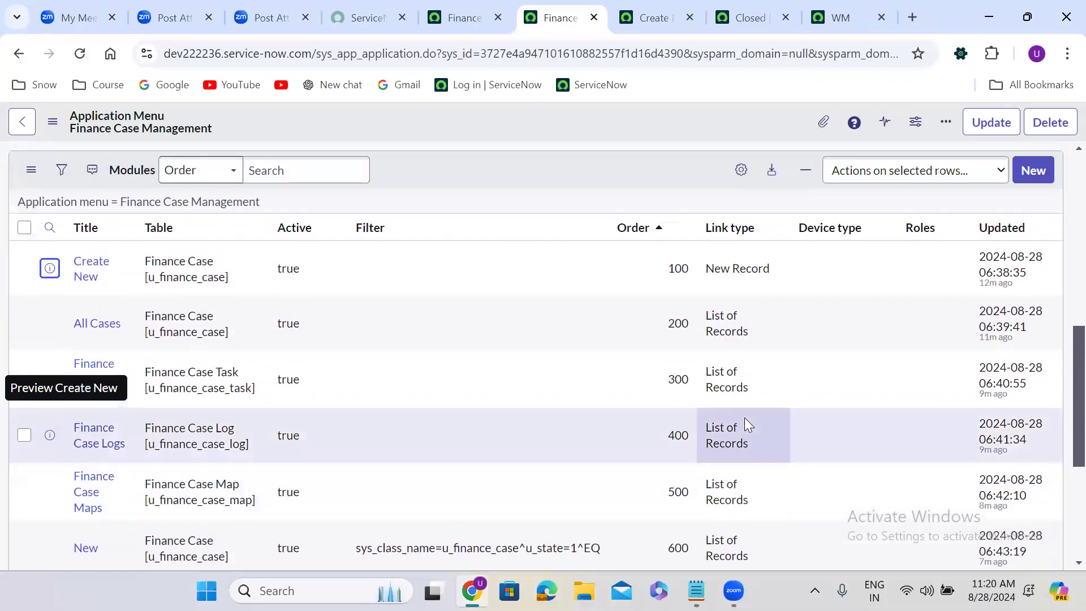
pyautogui.scroll(-4, 746, 418)
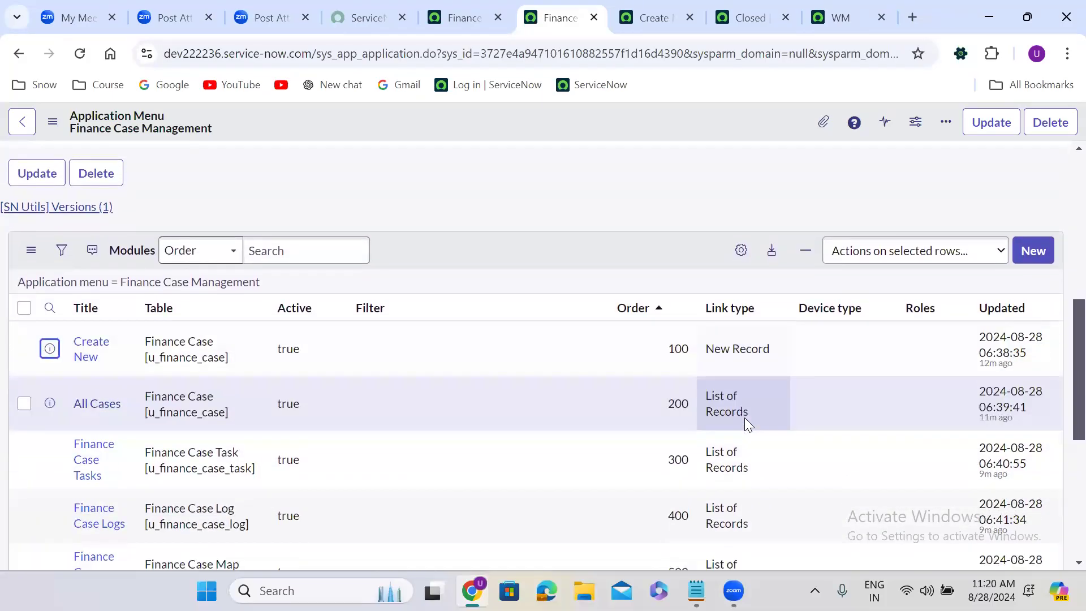
# Go back to the Create New module record and examine the available link type options without changing the selection
pyautogui.click(656, 16)
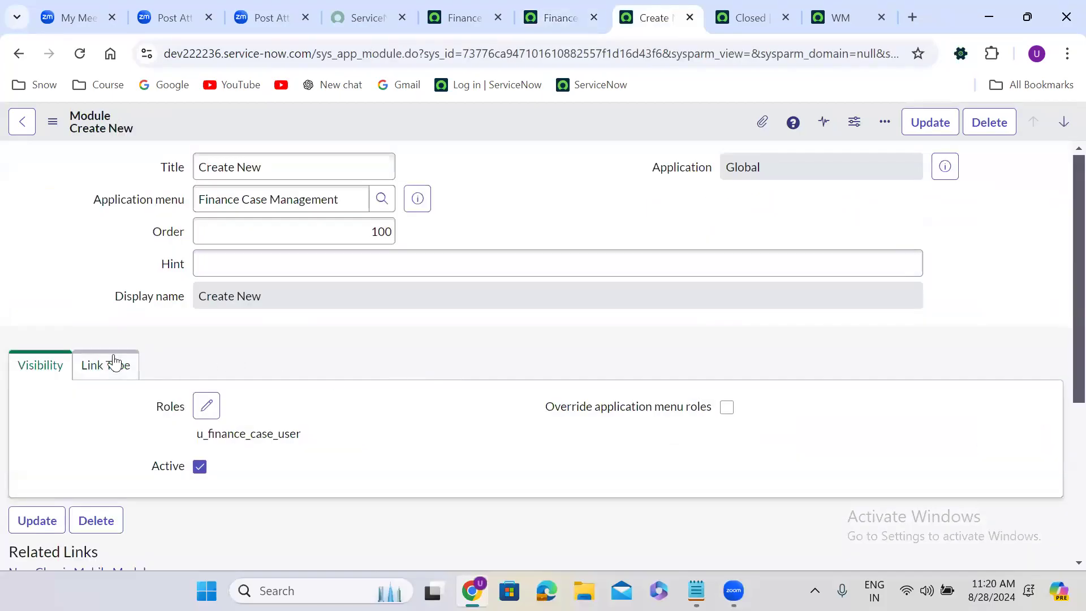
pyautogui.click(121, 363)
pyautogui.click(343, 451)
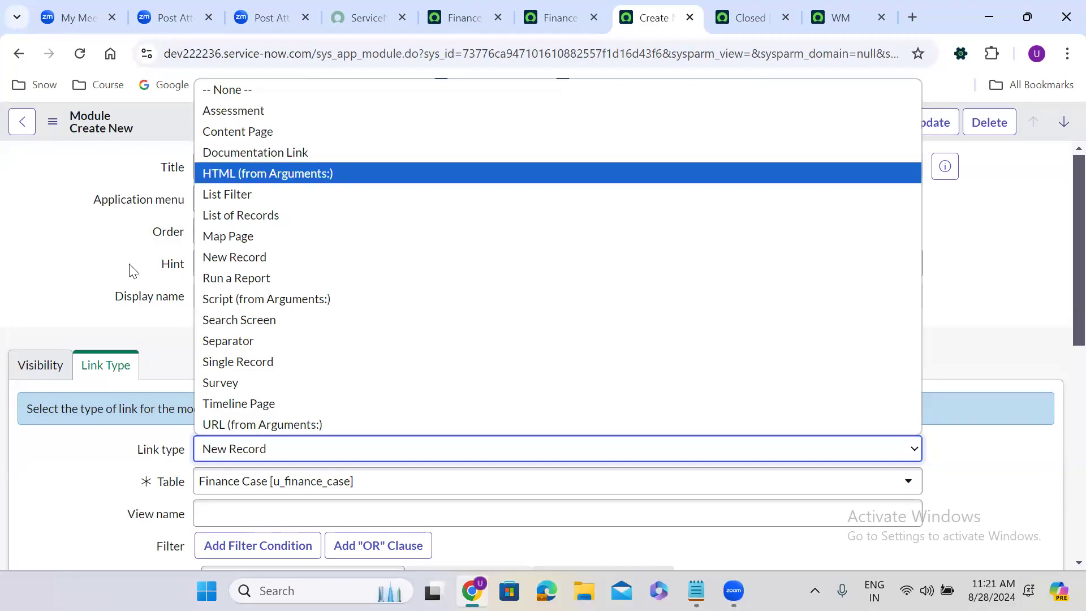
pyautogui.click(116, 287)
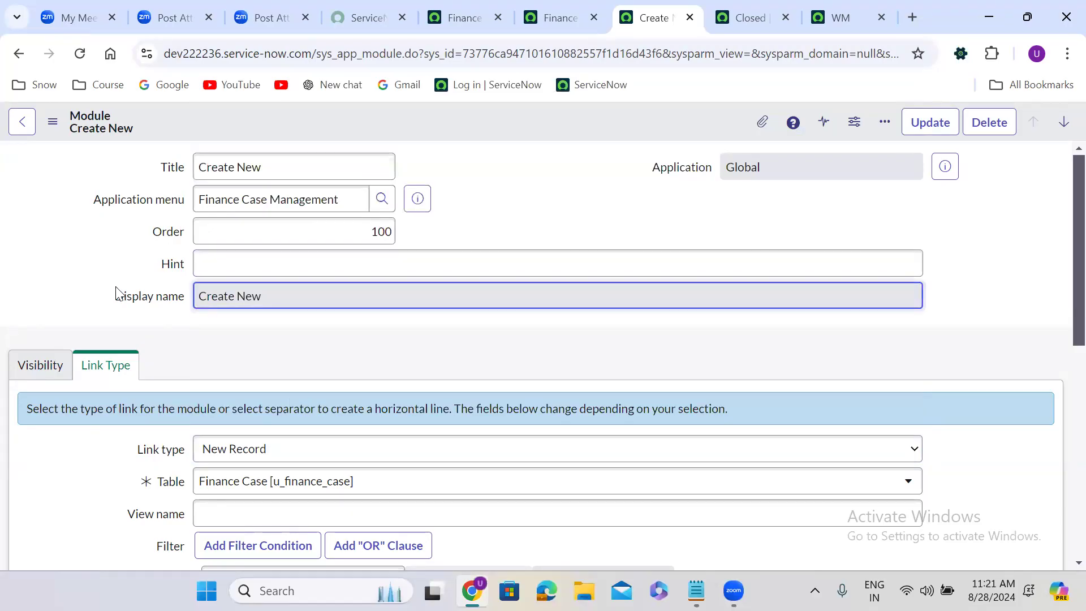
# Switch to the browser tab with the closed Finance Cases list and open the WM home page there
pyautogui.click(462, 16)
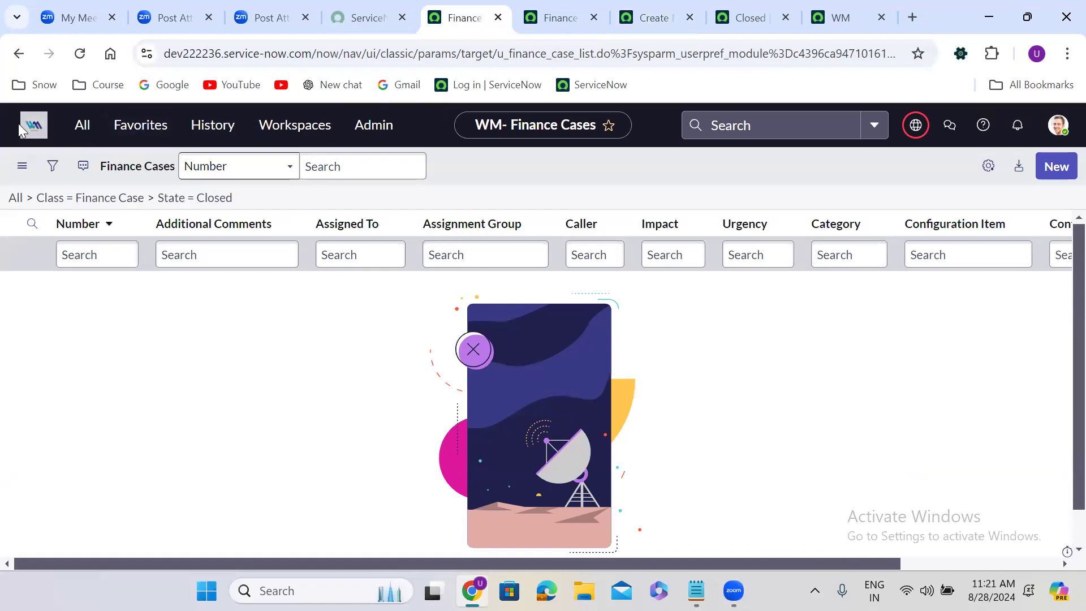
pyautogui.click(31, 130)
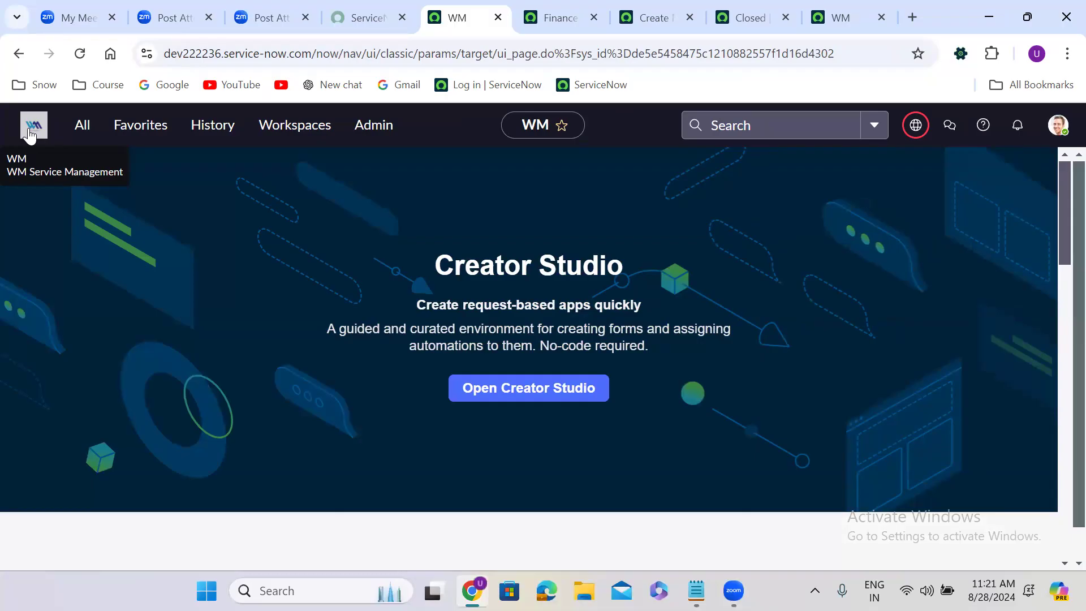
# Find the Tables module under System Definition by filtering for "tables" and open it in a separate browser tab
pyautogui.click(84, 134)
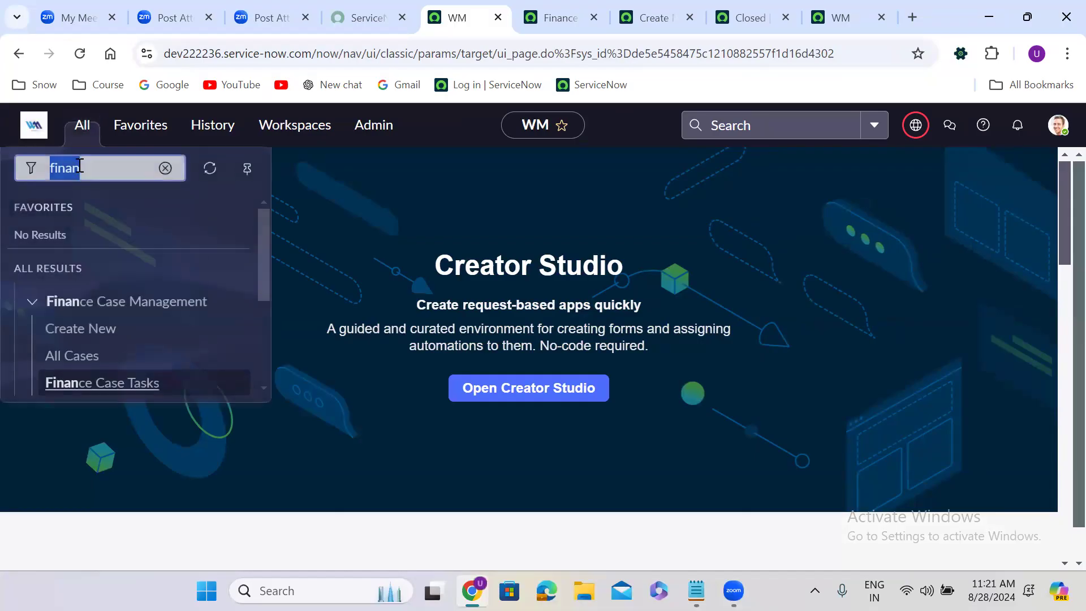
pyautogui.write('tables')
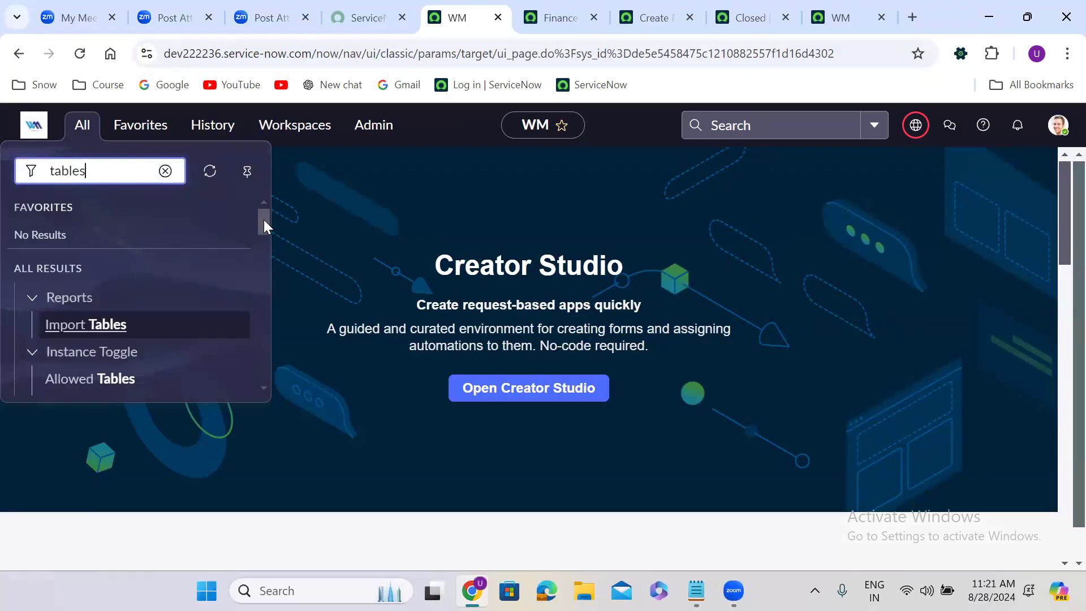
pyautogui.moveTo(264, 221); pyautogui.dragTo(264, 278)
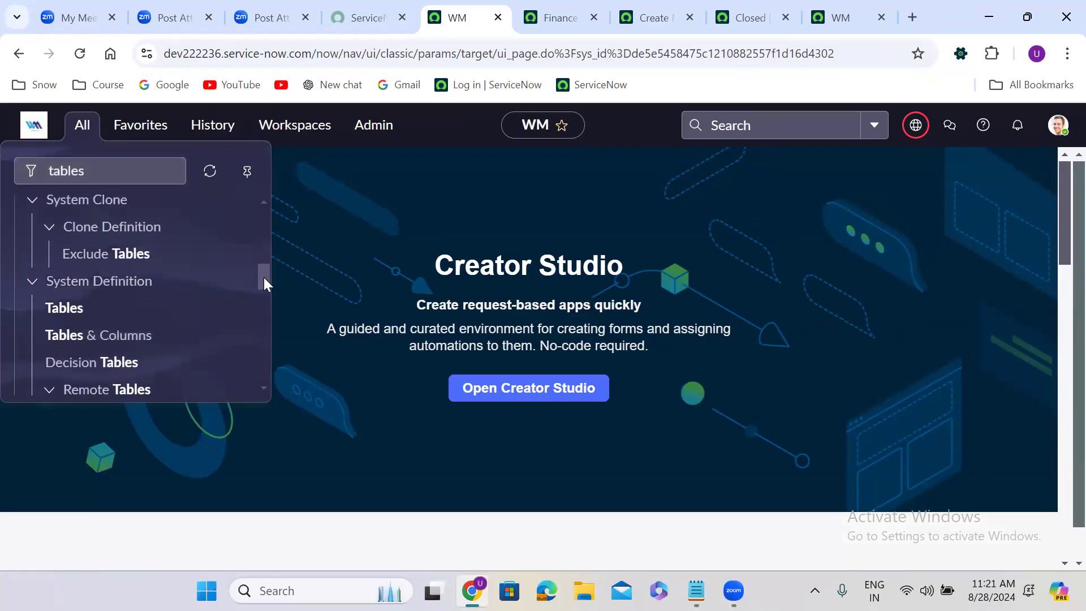
pyautogui.middleClick(76, 308)
pyautogui.click(484, 14)
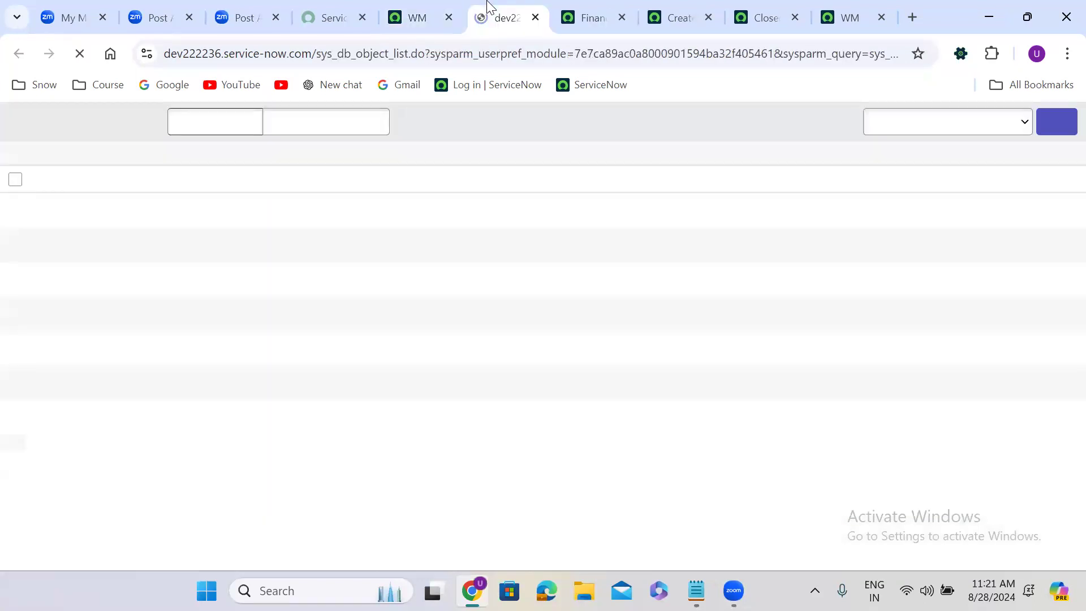
# Examine the internal table names of the most recently updated tables, including the Finance Case rule tables
pyautogui.doubleClick(262, 245)
pyautogui.doubleClick(262, 285)
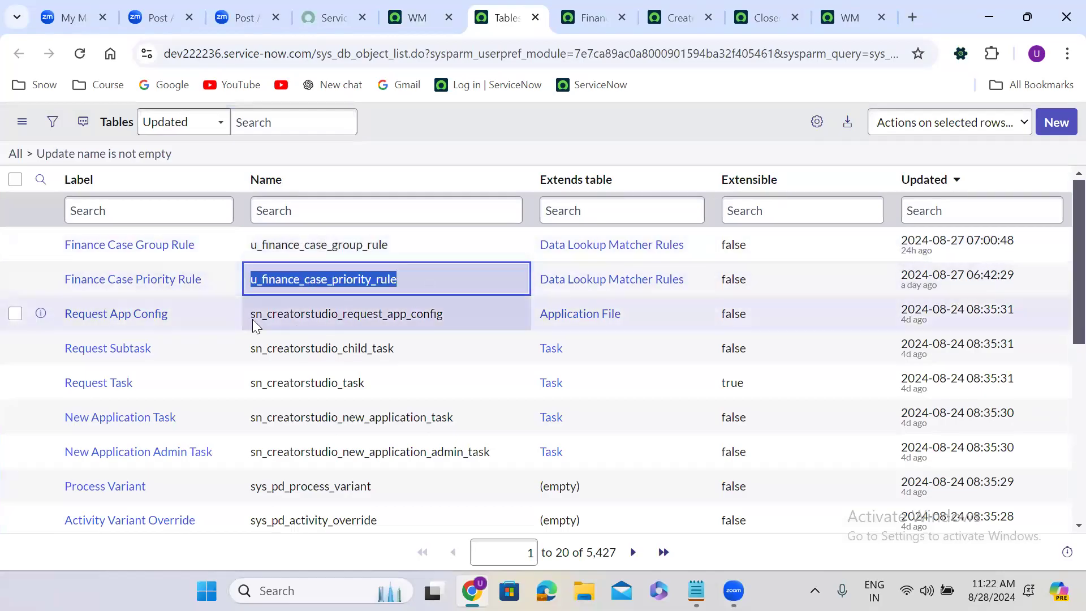
pyautogui.press('Down')
pyautogui.press('Down')
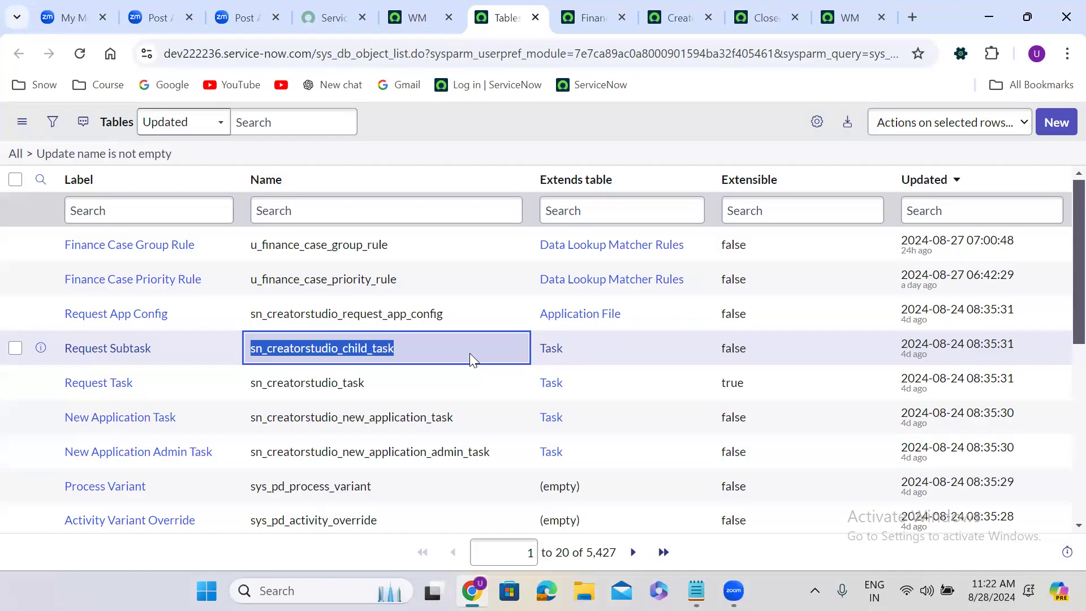
# Return to the WM browser tab and open a new Finance Case record with the navigator command u_finance_case.do
pyautogui.click(417, 17)
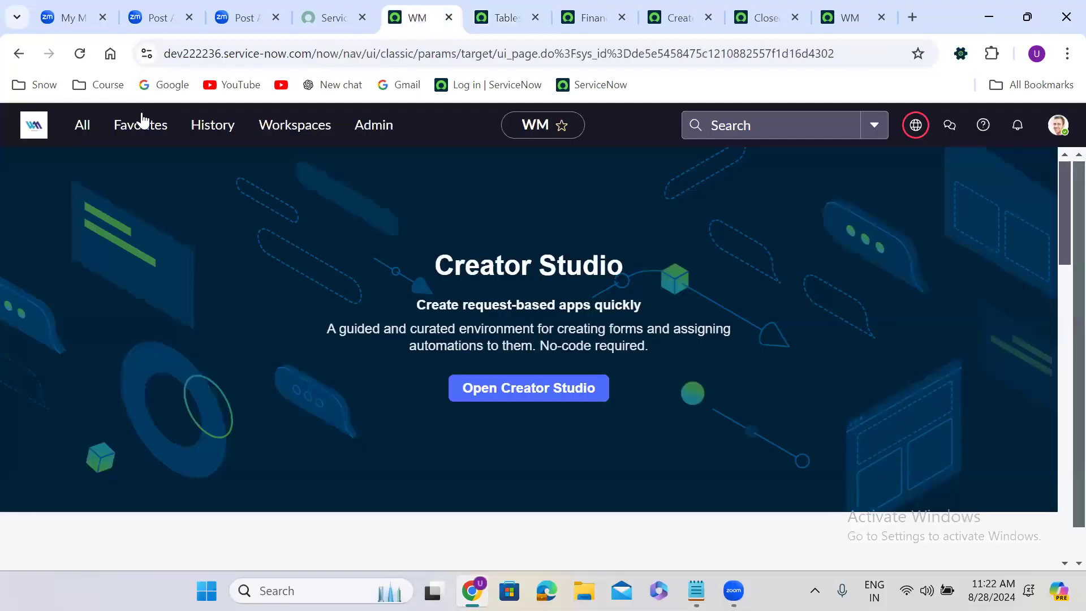
pyautogui.click(68, 133)
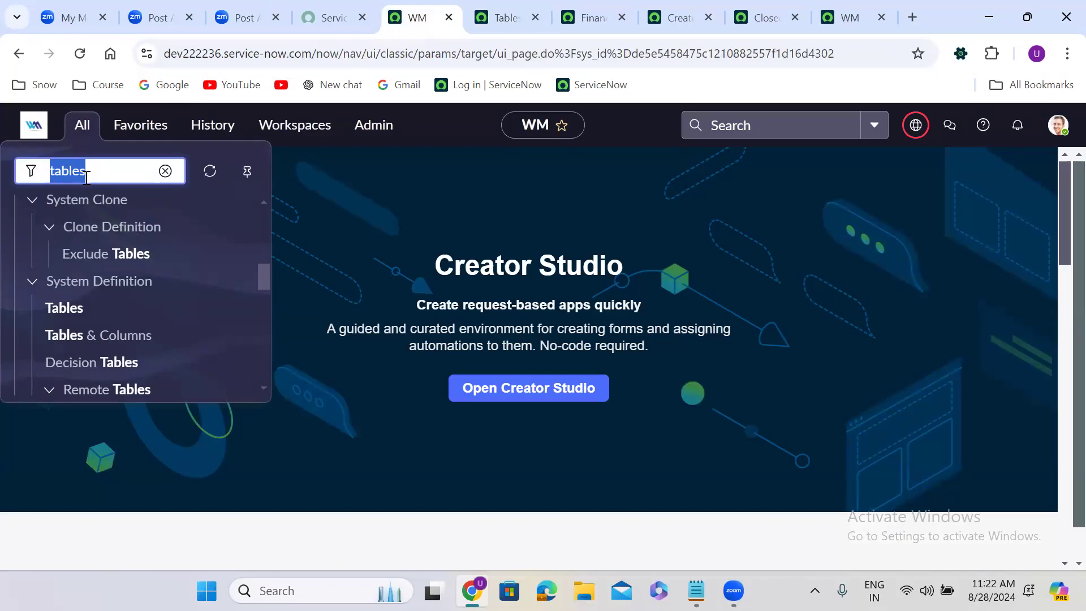
pyautogui.write('u_')
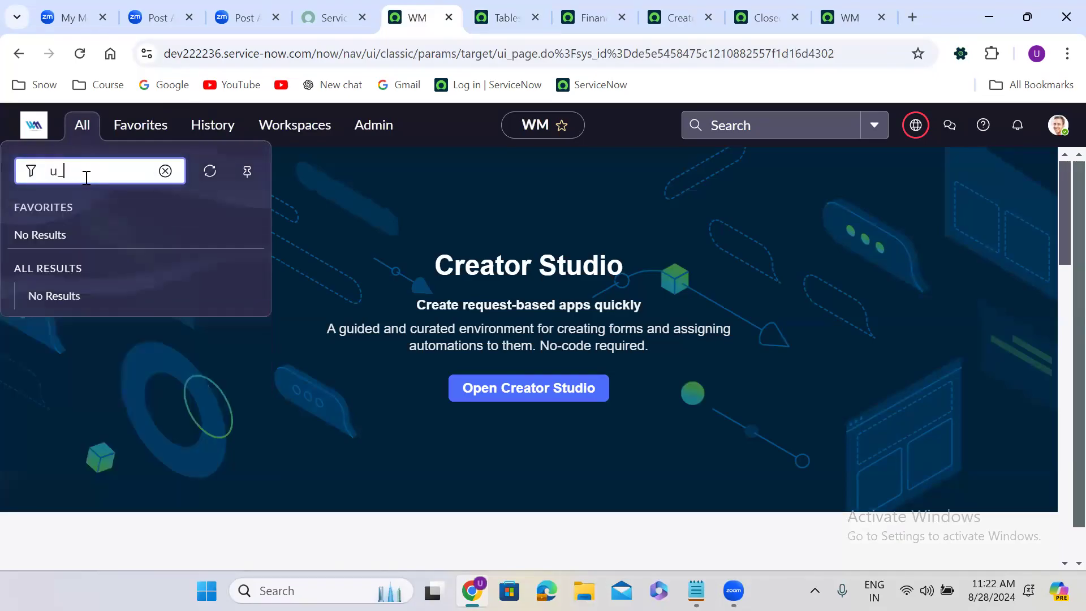
pyautogui.write('finance_case')
pyautogui.doubleClick(109, 172)
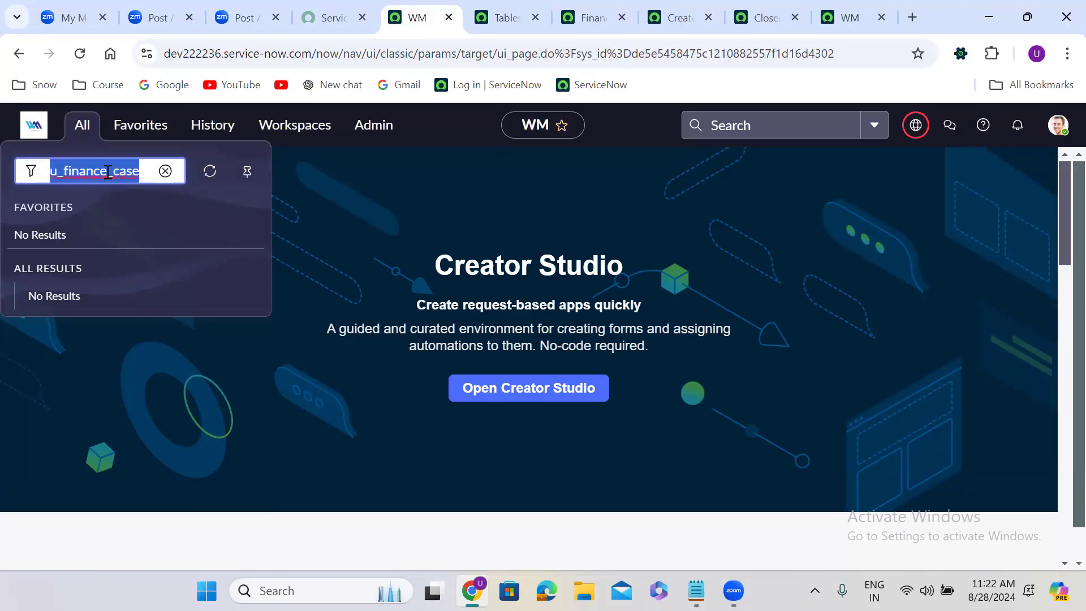
pyautogui.click(141, 171)
pyautogui.write('.')
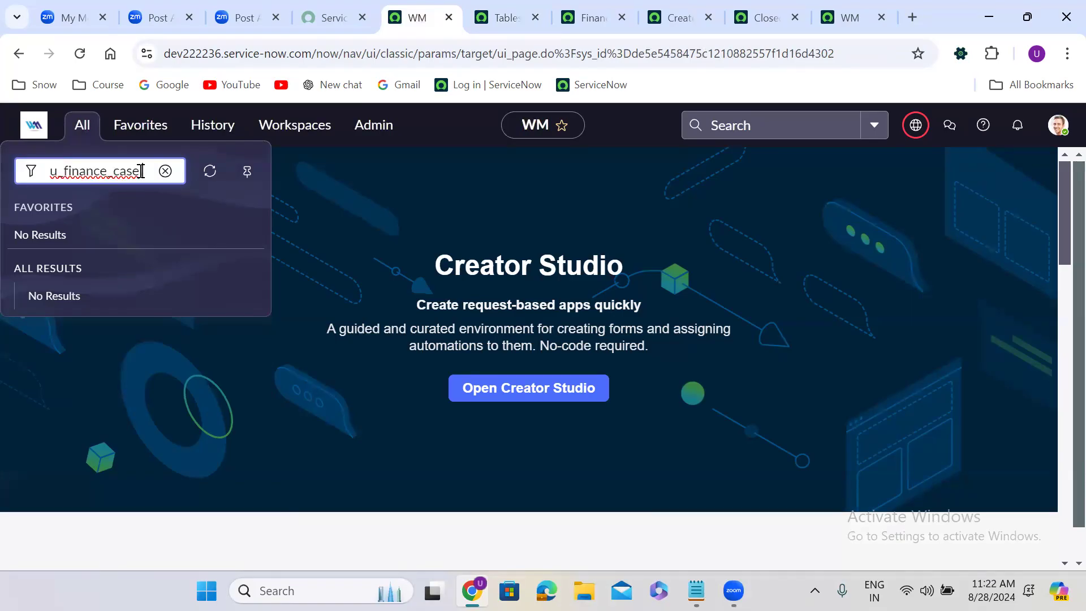
pyautogui.write('do')
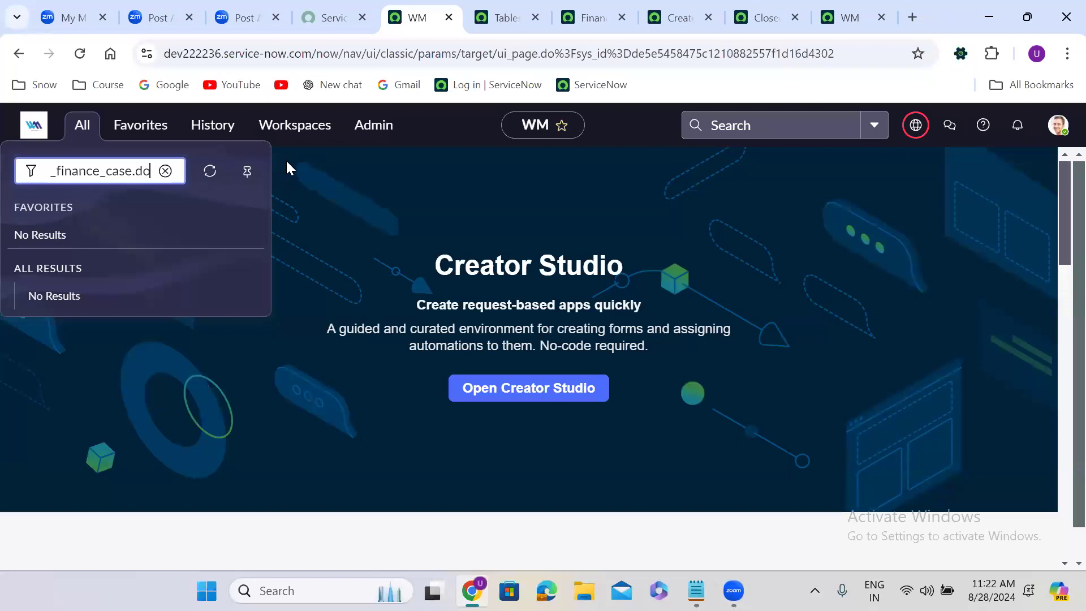
pyautogui.press('Return')
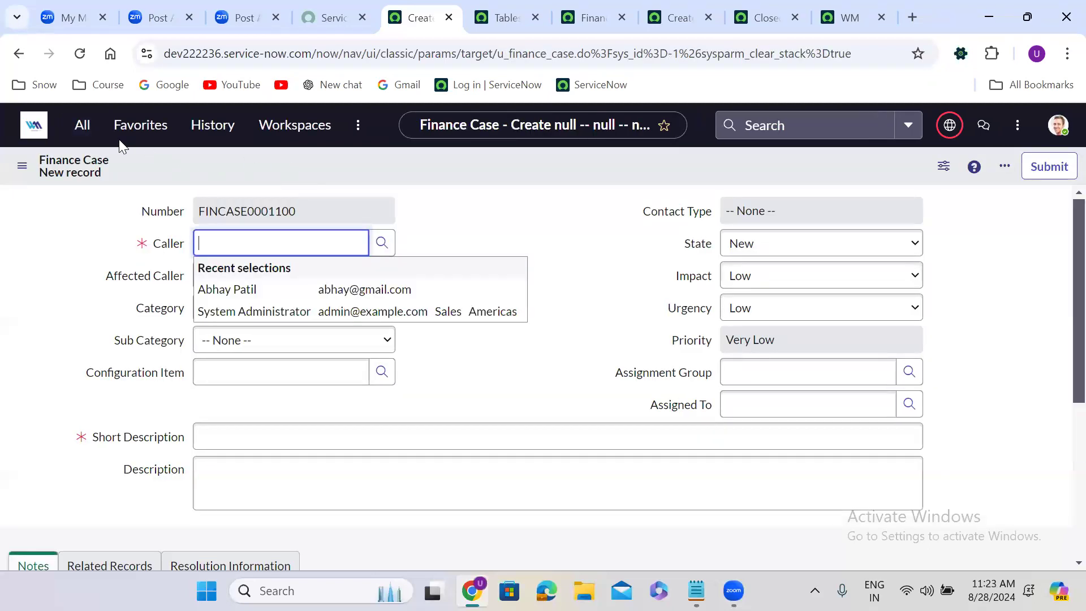
# Copy the table name u_finance_case from the page address and open its new record form with the navigator command u_finance_case.form
pyautogui.click(83, 128)
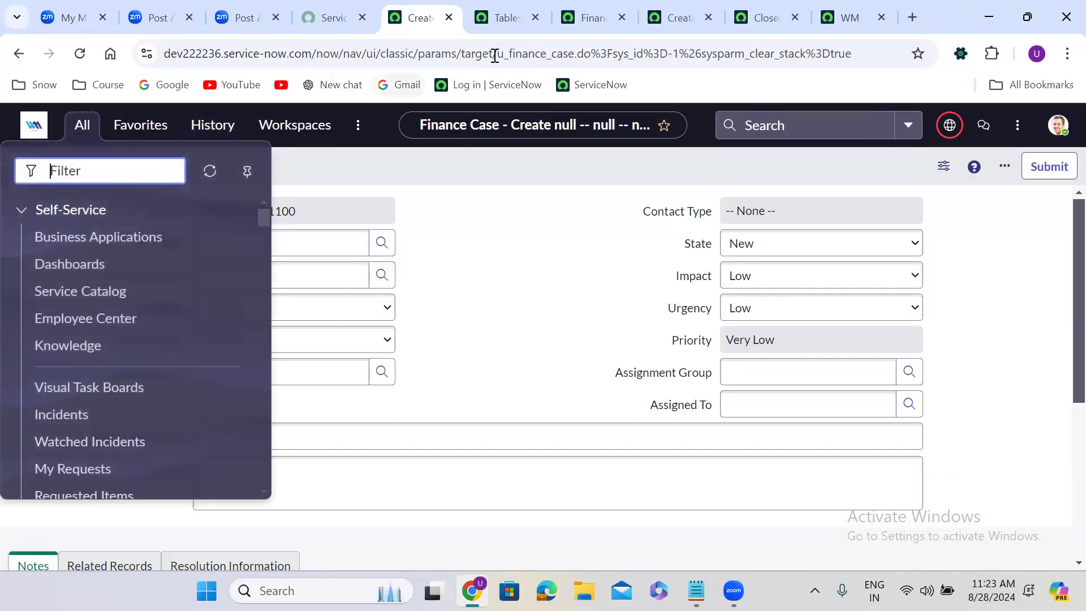
pyautogui.moveTo(497, 54); pyautogui.dragTo(592, 53)
pyautogui.hotkey('ctrl', 'c')
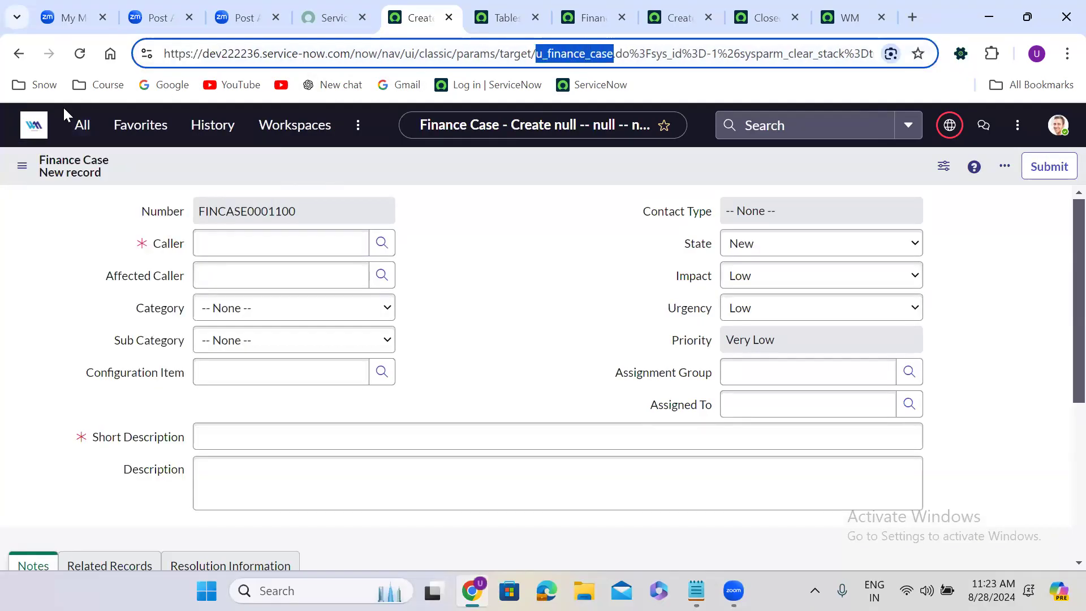
pyautogui.click(80, 141)
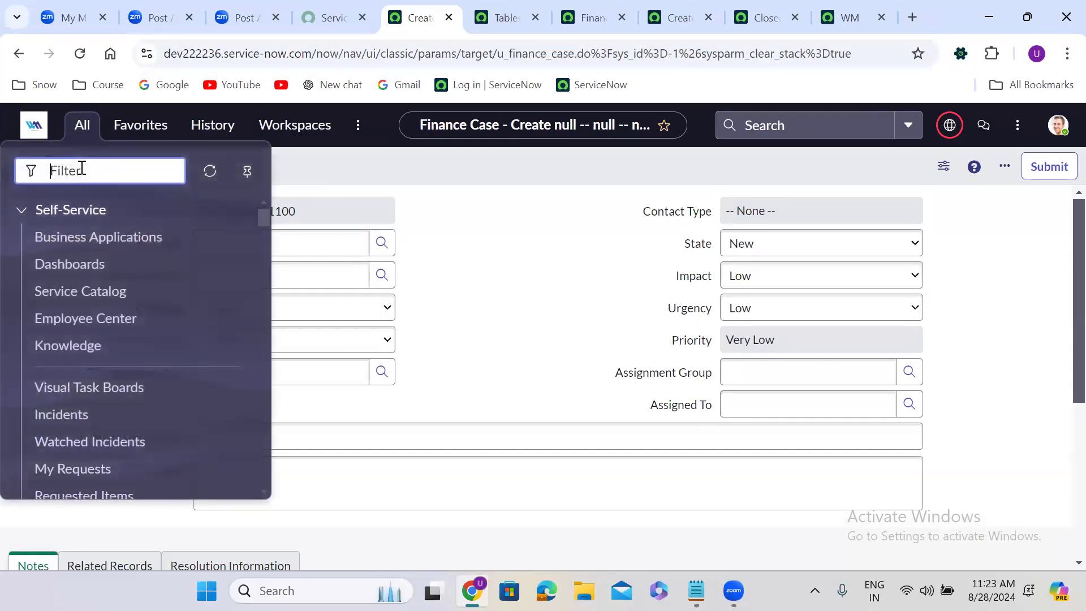
pyautogui.hotkey('ctrl', 'v')
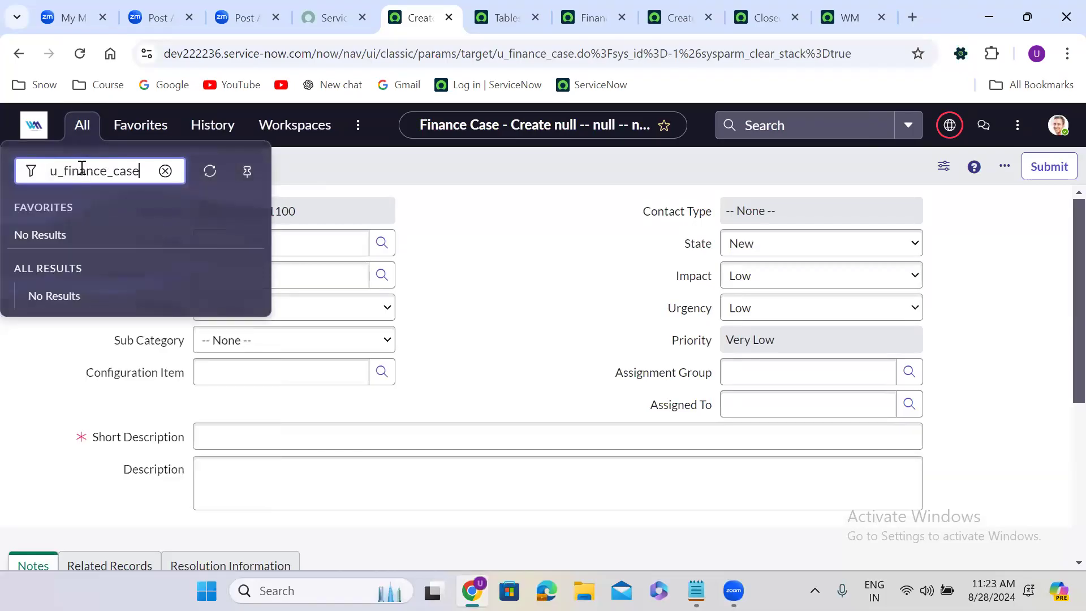
pyautogui.write('.form')
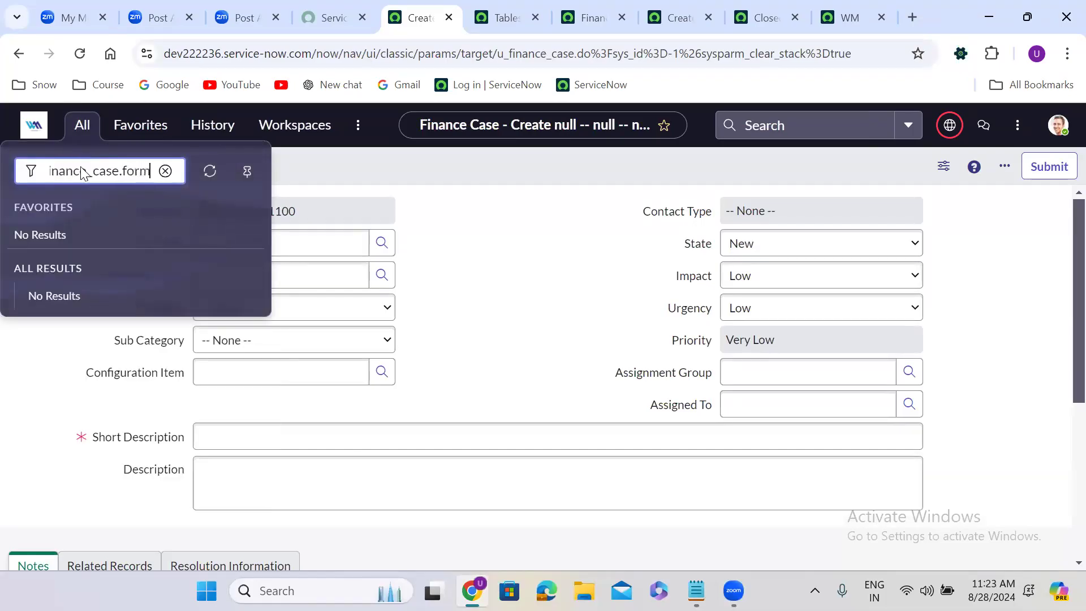
pyautogui.press('Return')
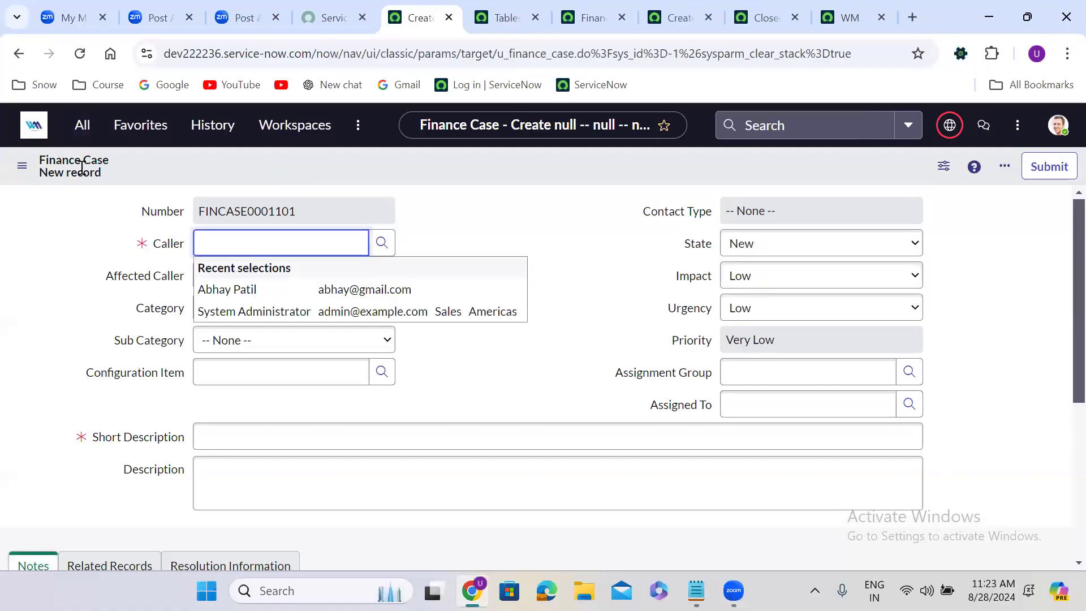
# Open the new Finance Case form in a separate browser tab with the uppercase navigator command u_finance_case.FORM
pyautogui.click(76, 133)
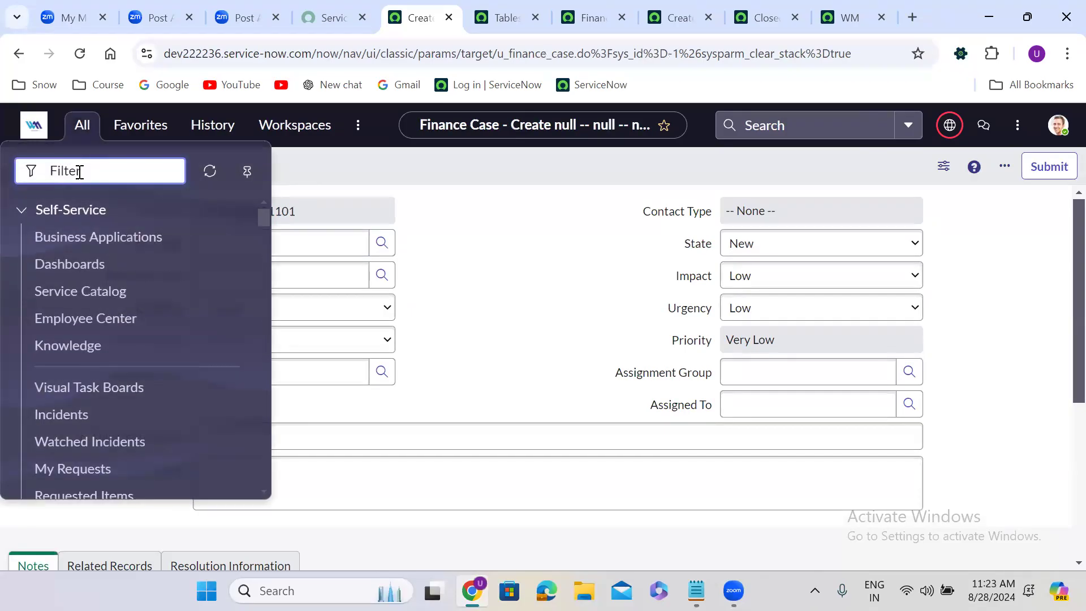
pyautogui.hotkey('ctrl', 'v')
pyautogui.write('.FORM')
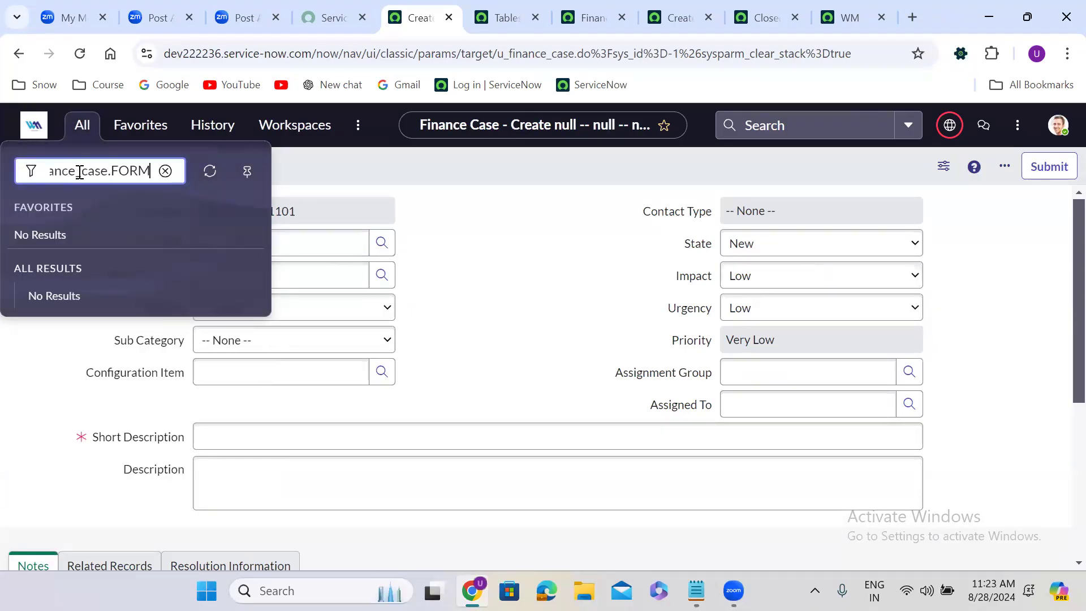
pyautogui.press('Return')
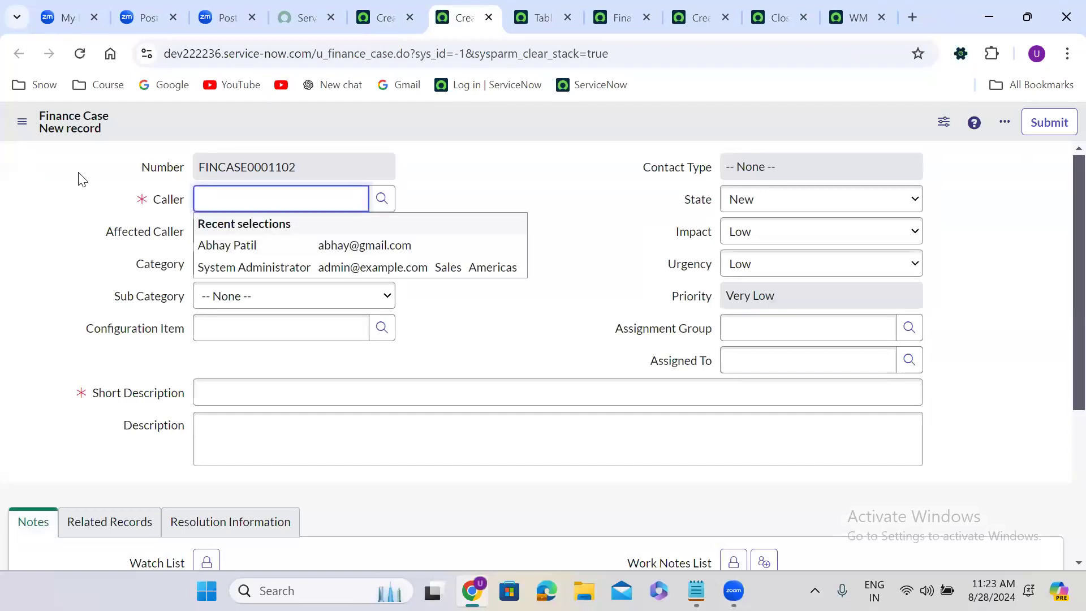
# Return to the main ServiceNow tab and open the Finance Cases list there with the navigator command u_finance_case.list
pyautogui.click(378, 18)
pyautogui.click(82, 124)
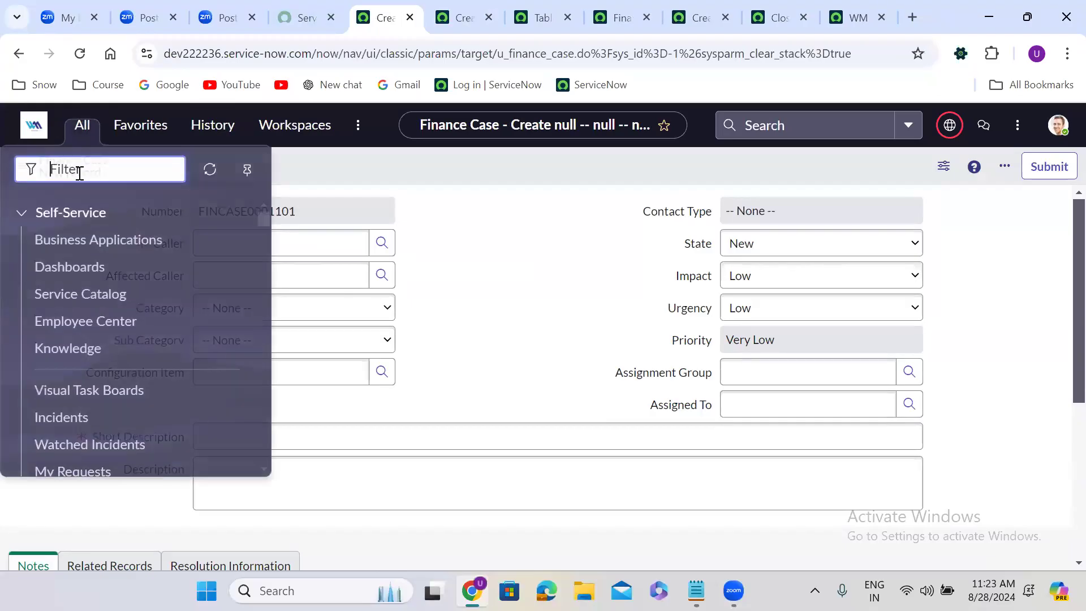
pyautogui.hotkey('ctrl', 'v')
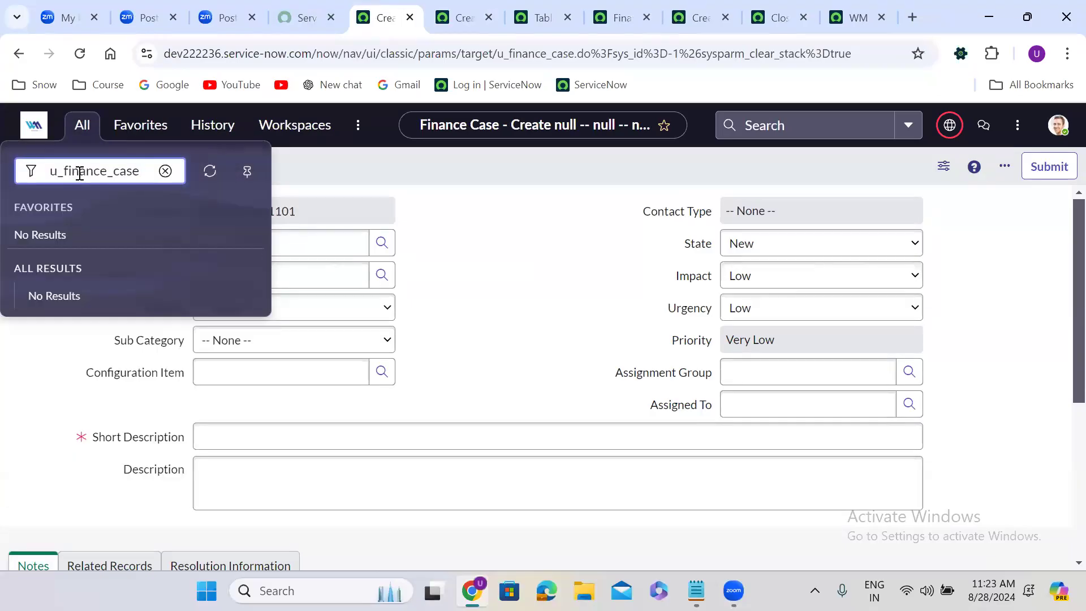
pyautogui.write('.list')
pyautogui.press('Return')
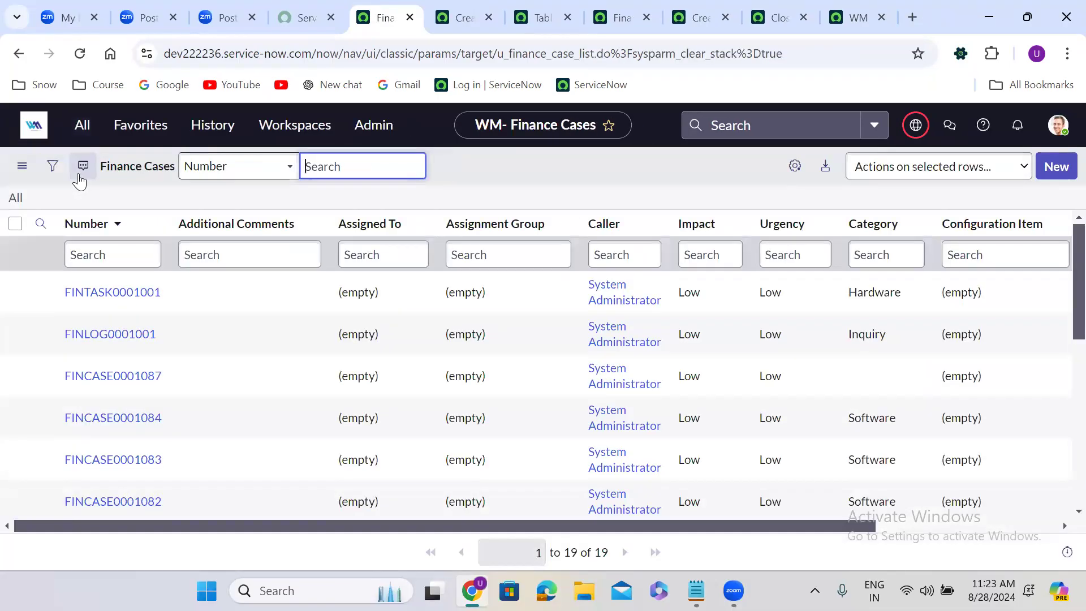
# Open the Finance Cases list in a separate browser tab with the uppercase navigator command u_finance_case.LIST
pyautogui.click(82, 125)
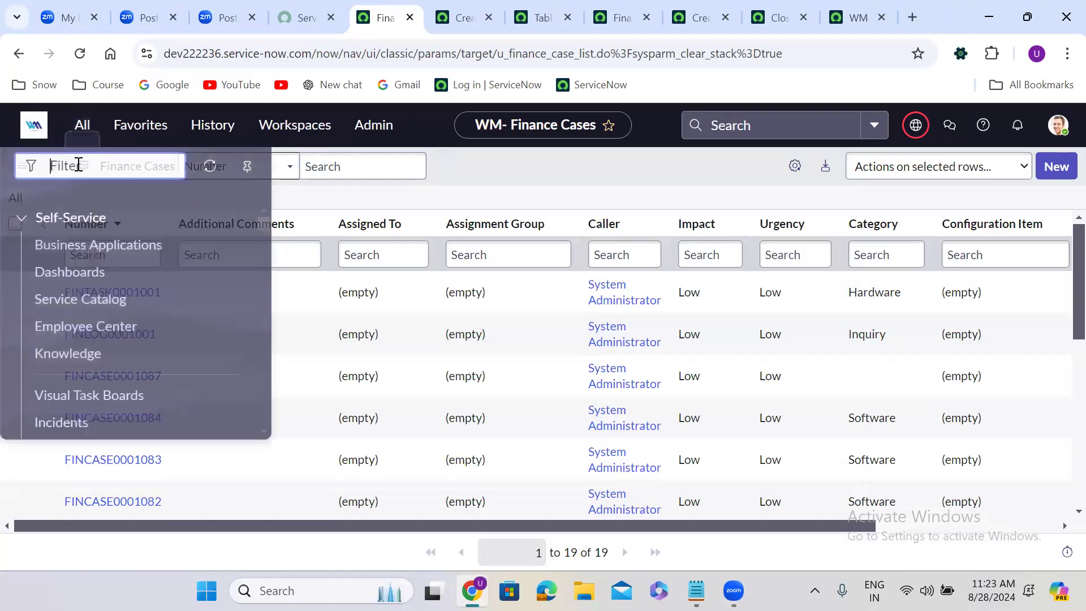
pyautogui.hotkey('ctrl', 'v')
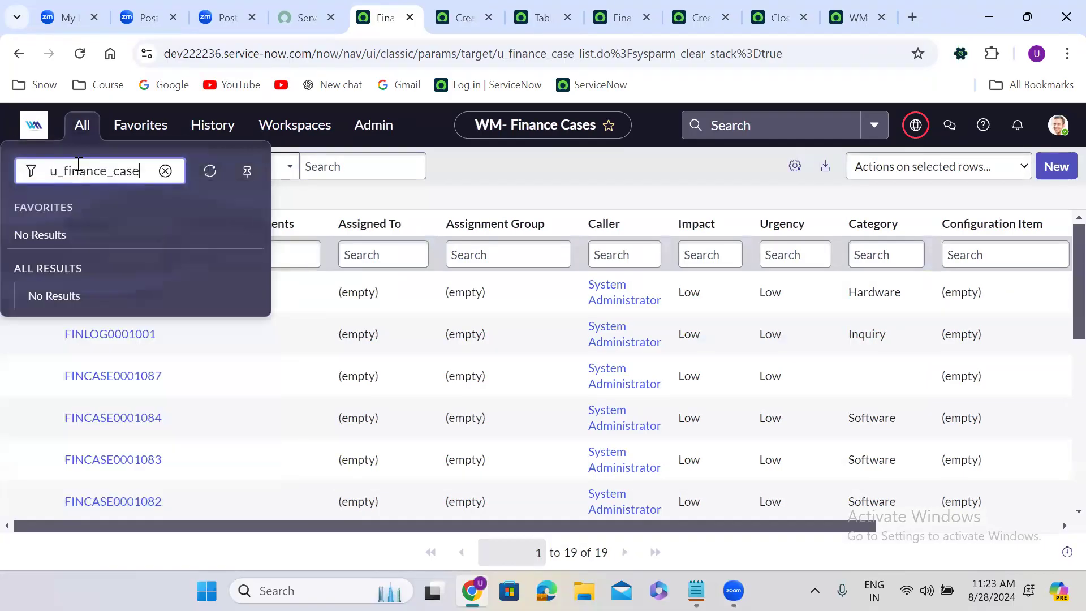
pyautogui.write('.LIST')
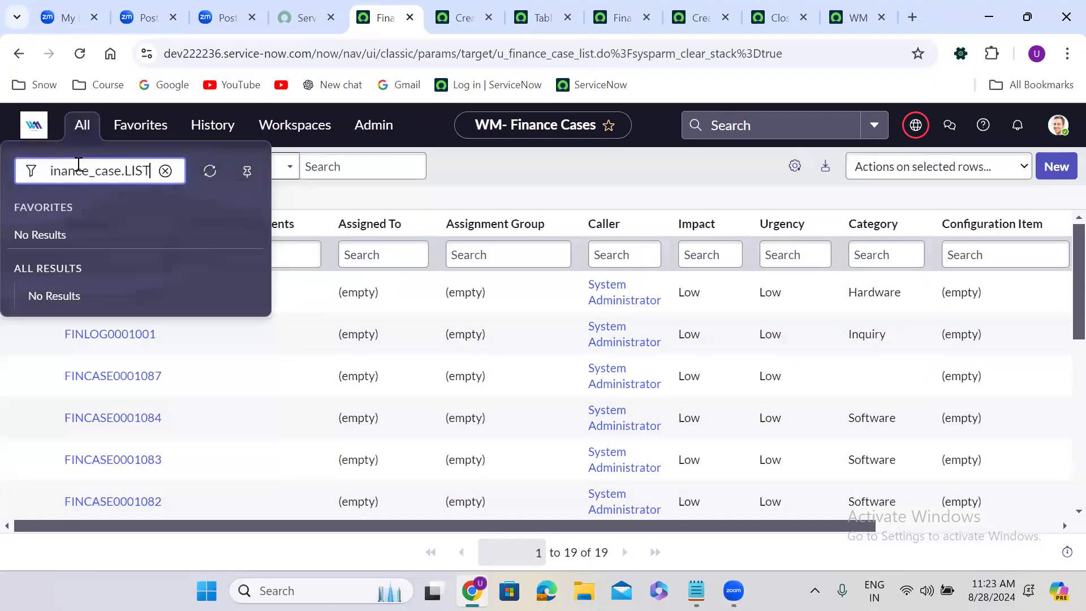
pyautogui.press('Return')
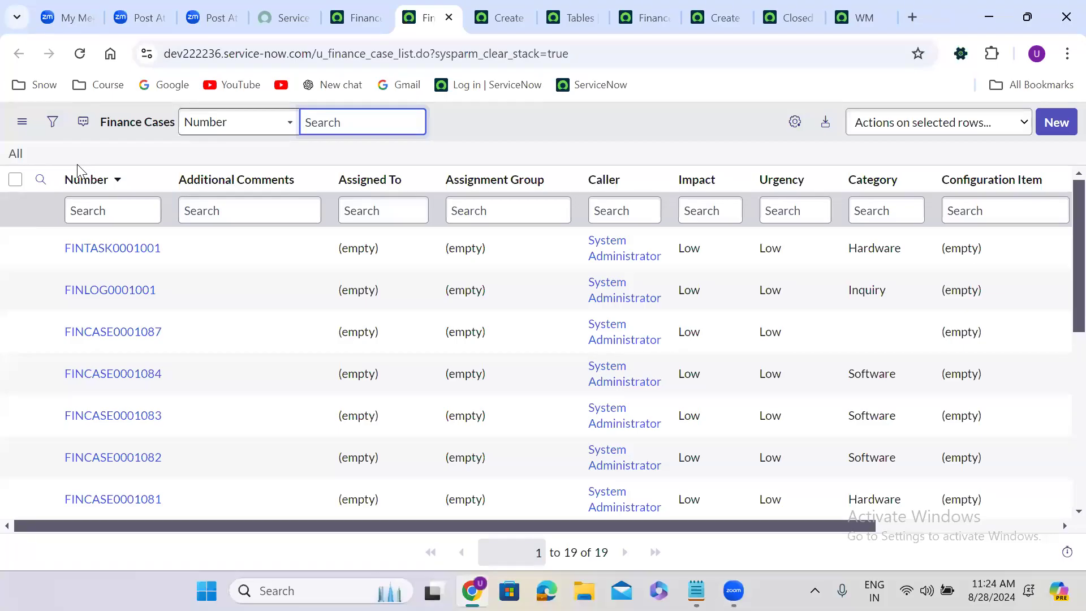
# Return to the main ServiceNow tab and open the Finance Case table's configurations there with the navigator command u_finance_case.config
pyautogui.click(364, 17)
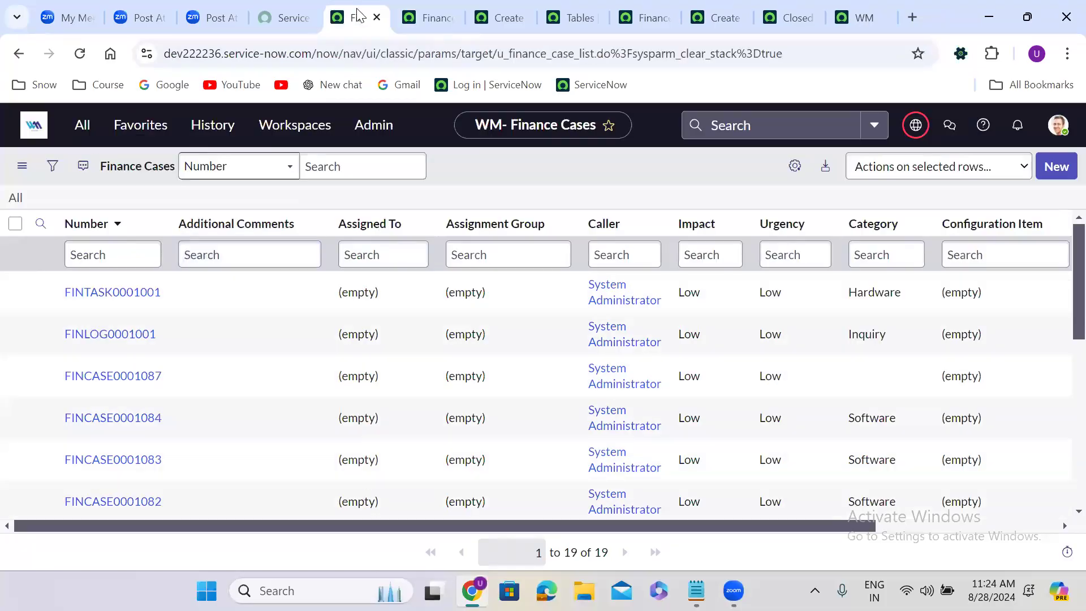
pyautogui.click(82, 125)
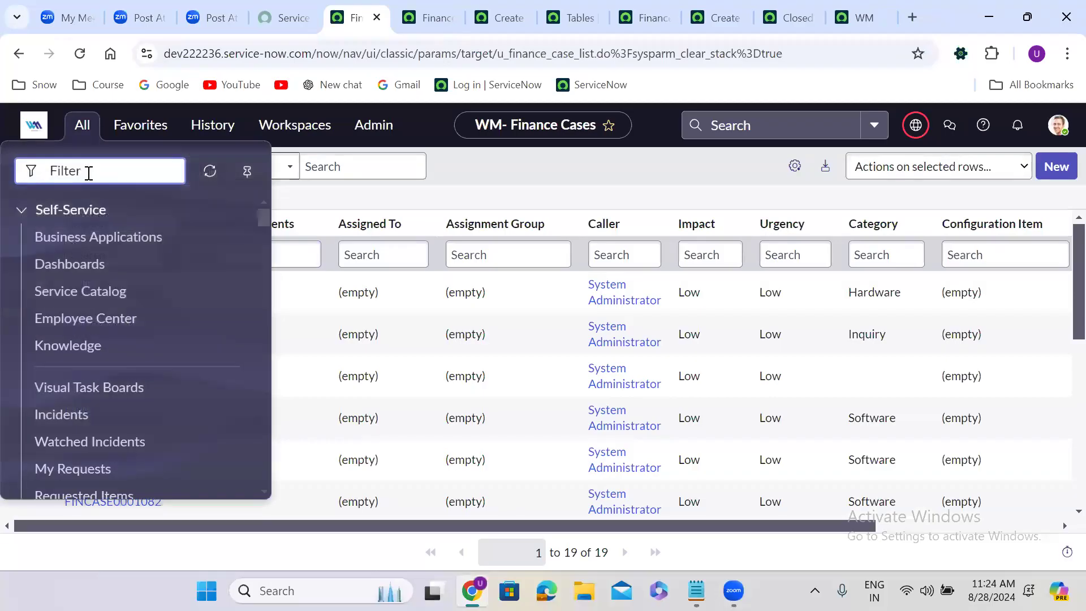
pyautogui.hotkey('ctrl', 'v')
pyautogui.write('.c')
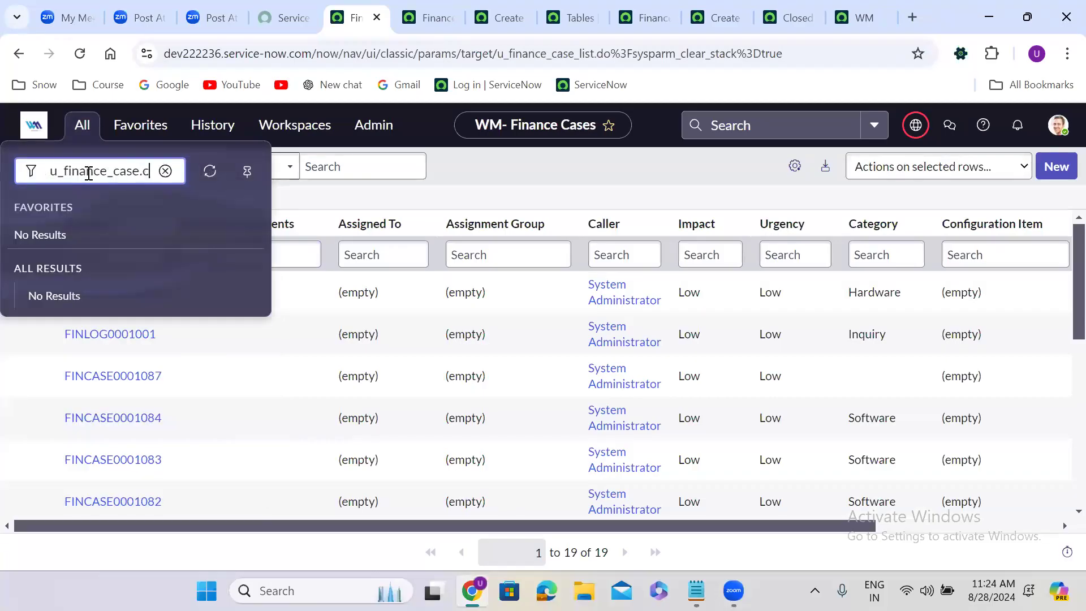
pyautogui.write('onfig')
pyautogui.press('Return')
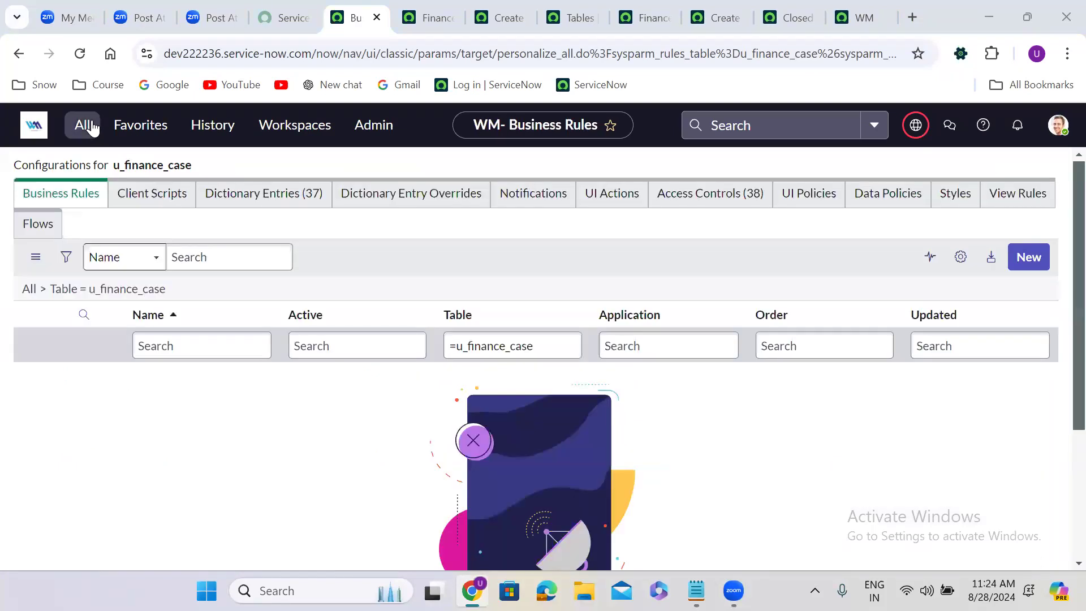
# Open the Finance Case table's configurations in a separate browser tab with the uppercase navigator command u_finance_case.CONFIG
pyautogui.click(91, 127)
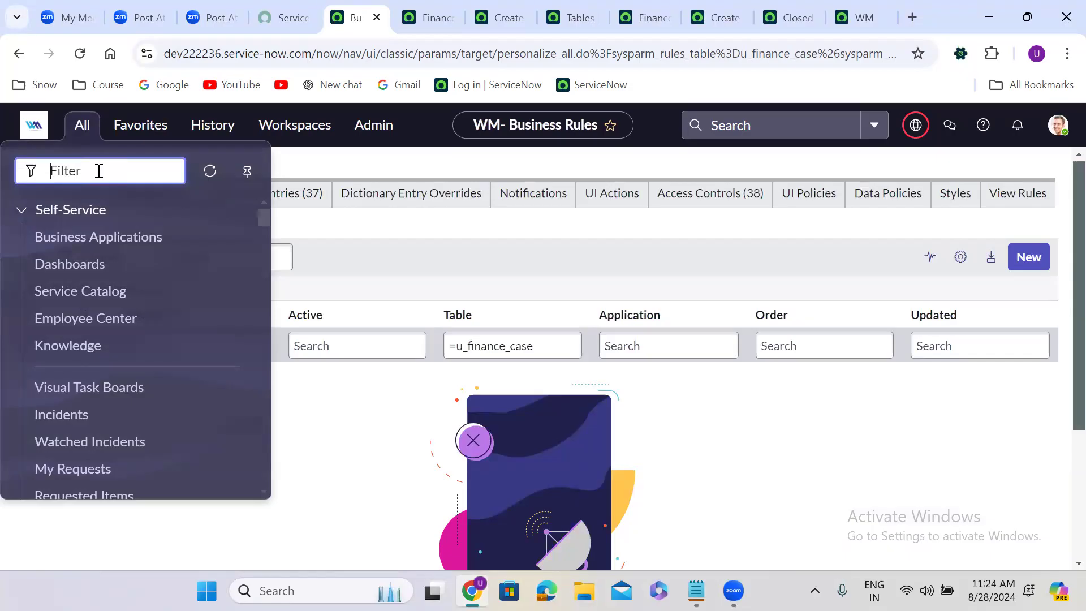
pyautogui.write('u_finance_case')
pyautogui.write('.CONFIG')
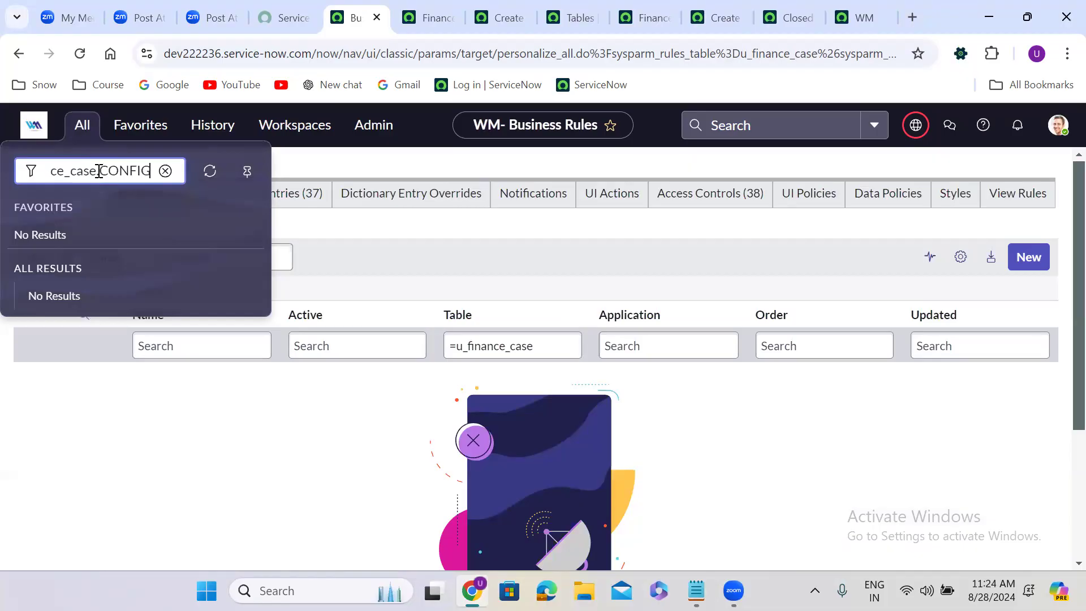
pyautogui.press('Return')
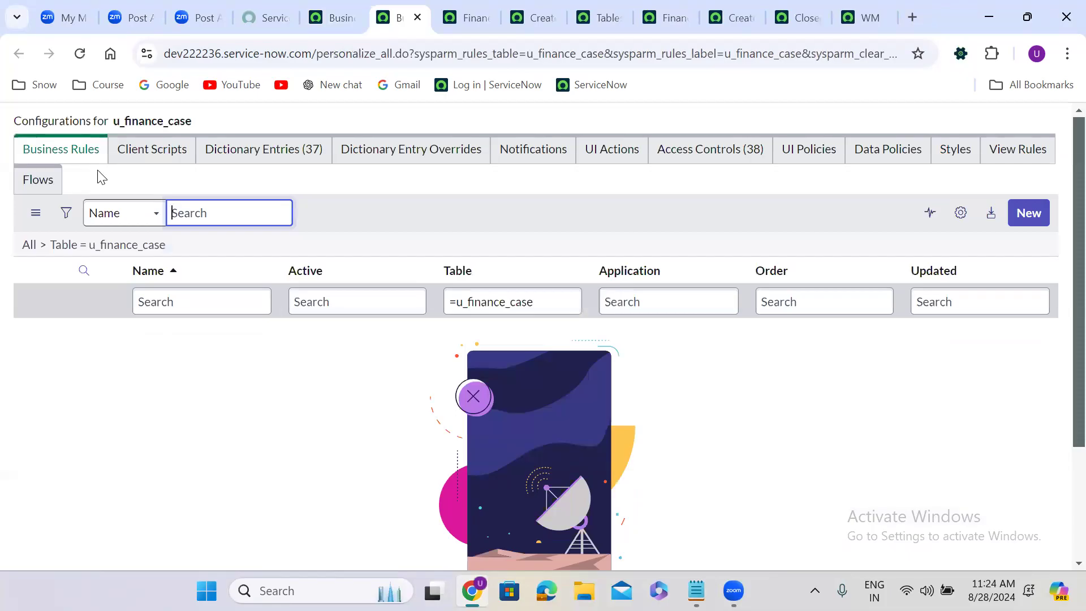
# Return to the main ServiceNow tab and open the filter-only Finance Cases list there with the navigator command u_finance_case.filter
pyautogui.click(319, 6)
pyautogui.click(82, 125)
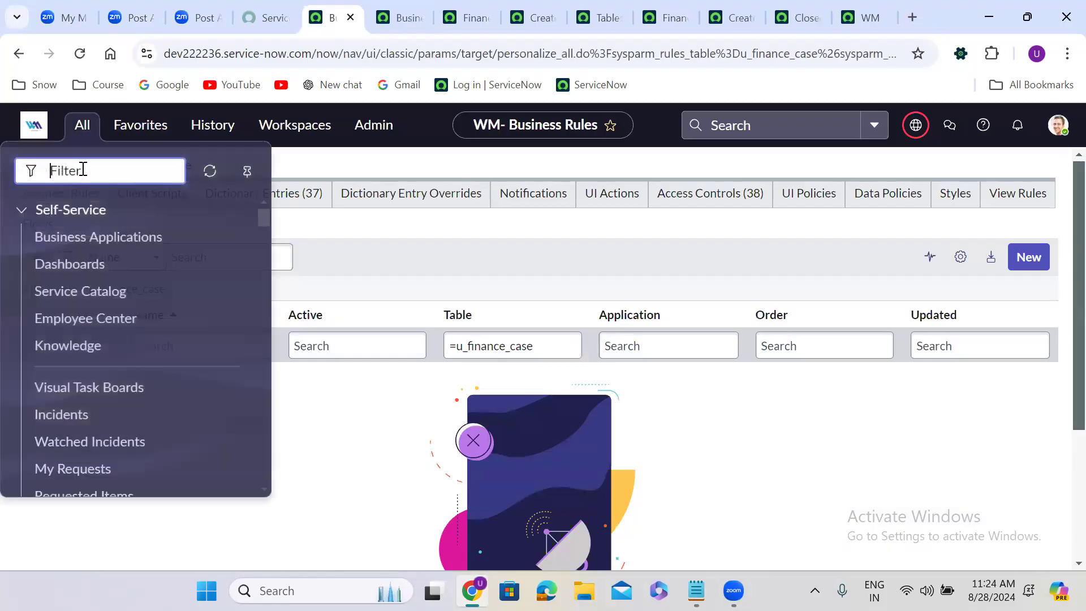
pyautogui.write('u_finance_case')
pyautogui.write('.fil')
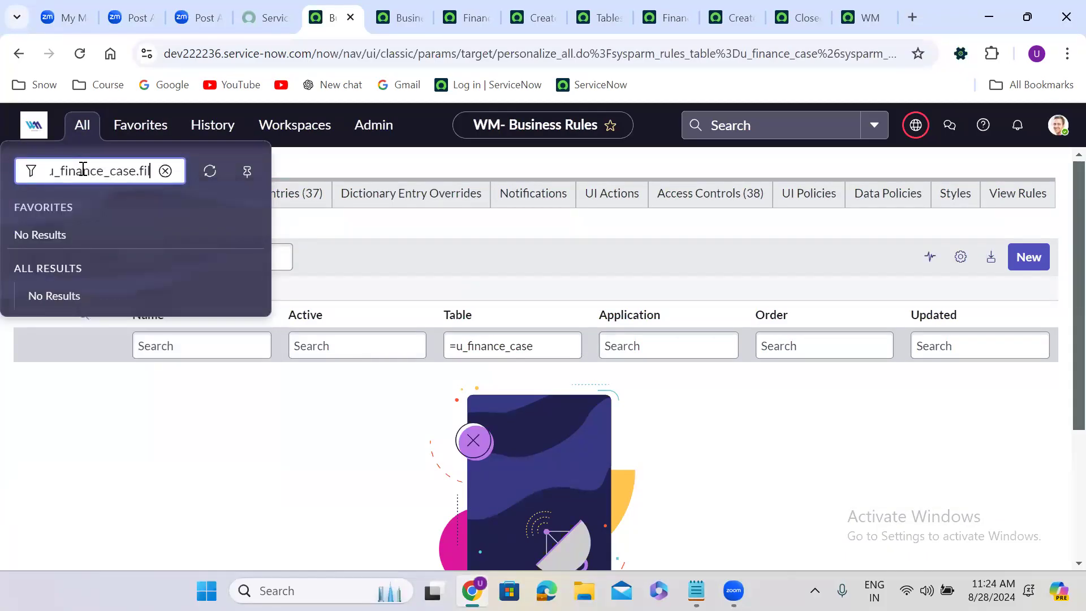
pyautogui.write('ter')
pyautogui.press('Return')
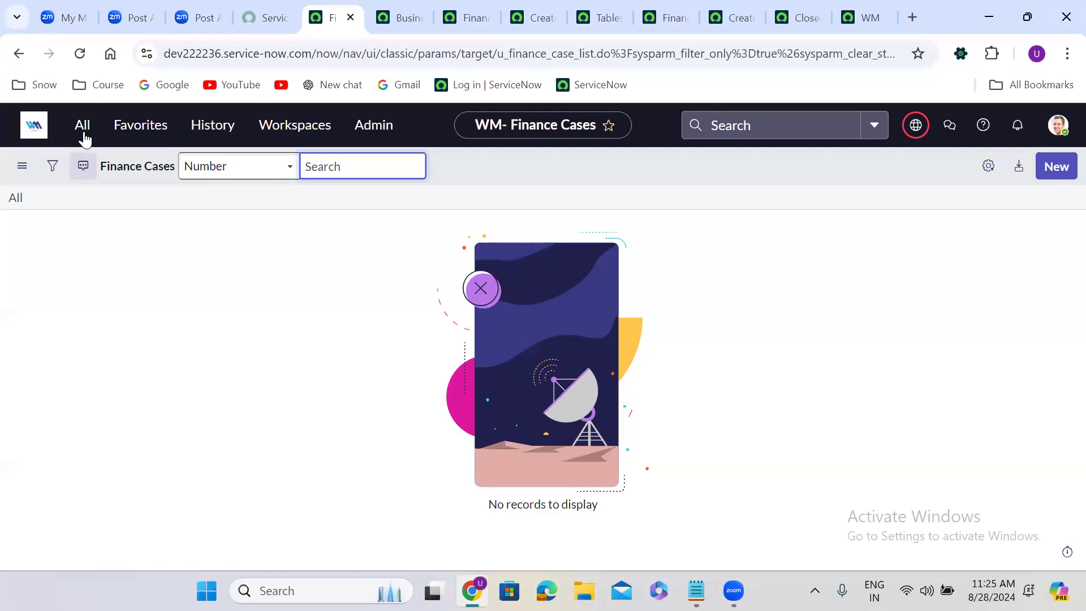
# Open the filter-only Finance Cases list in a separate browser tab with the uppercase navigator command u_finance_case.FILTER
pyautogui.click(83, 133)
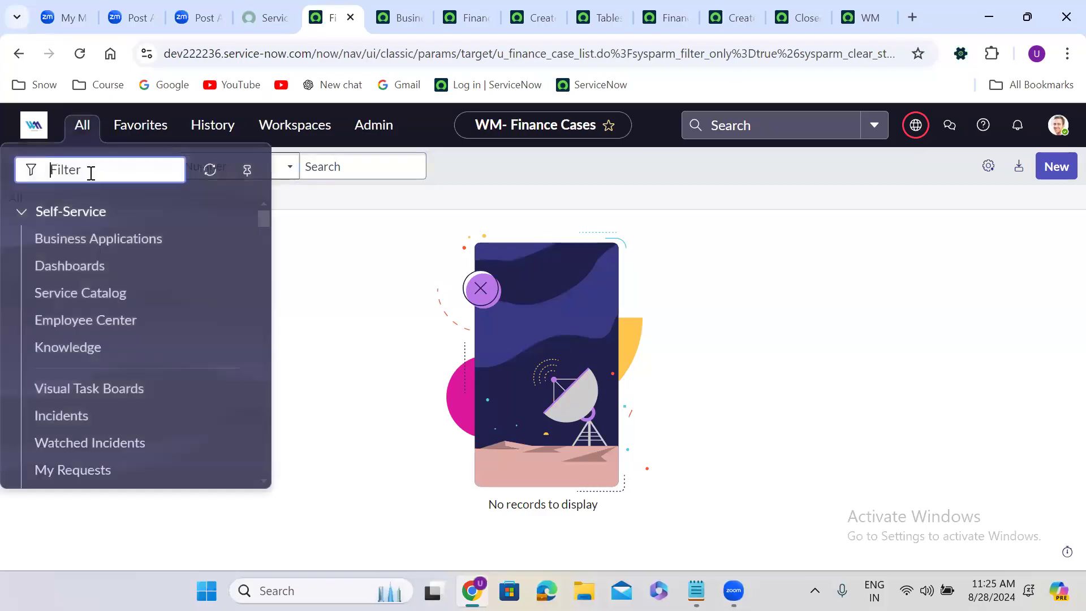
pyautogui.write('u_finance_case')
pyautogui.write('.FILTER')
pyautogui.press('Return')
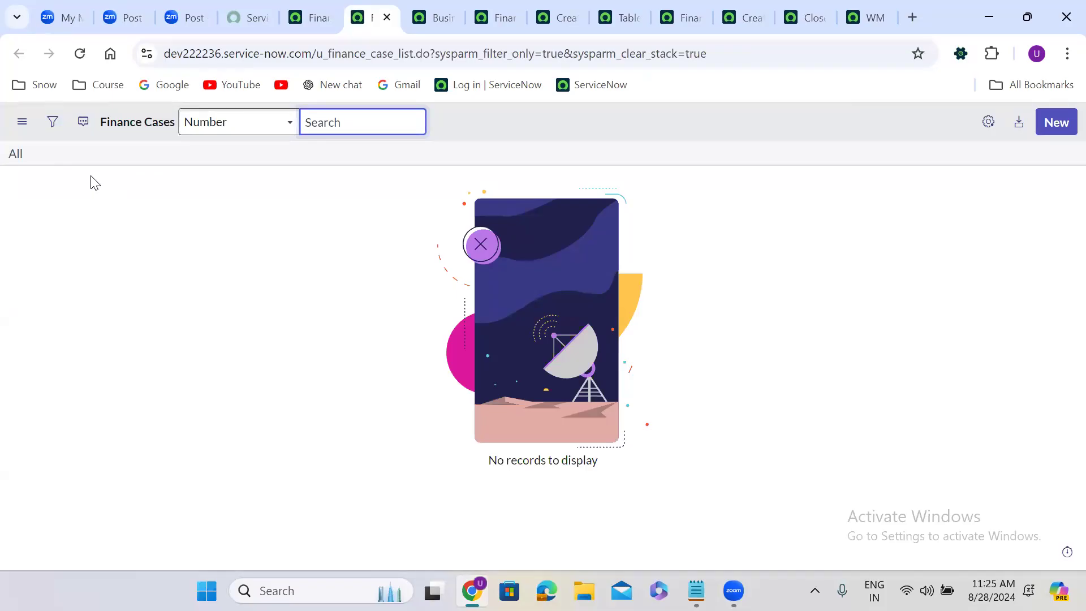
# Return to the main ServiceNow tab and close all browser tabs to the right of it
pyautogui.click(300, 6)
pyautogui.rightClick(300, 8)
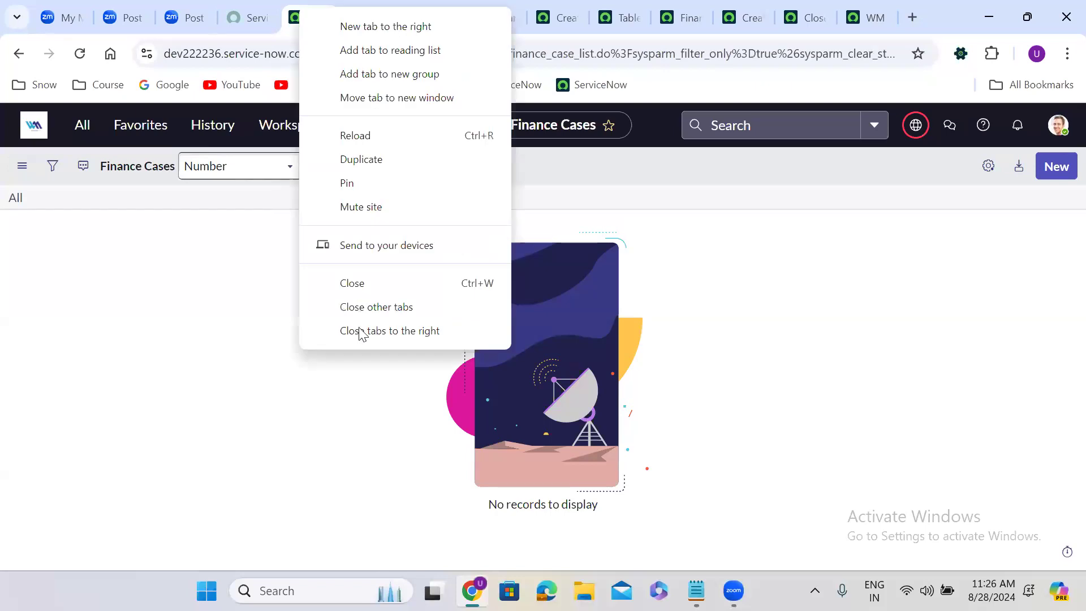
pyautogui.click(362, 335)
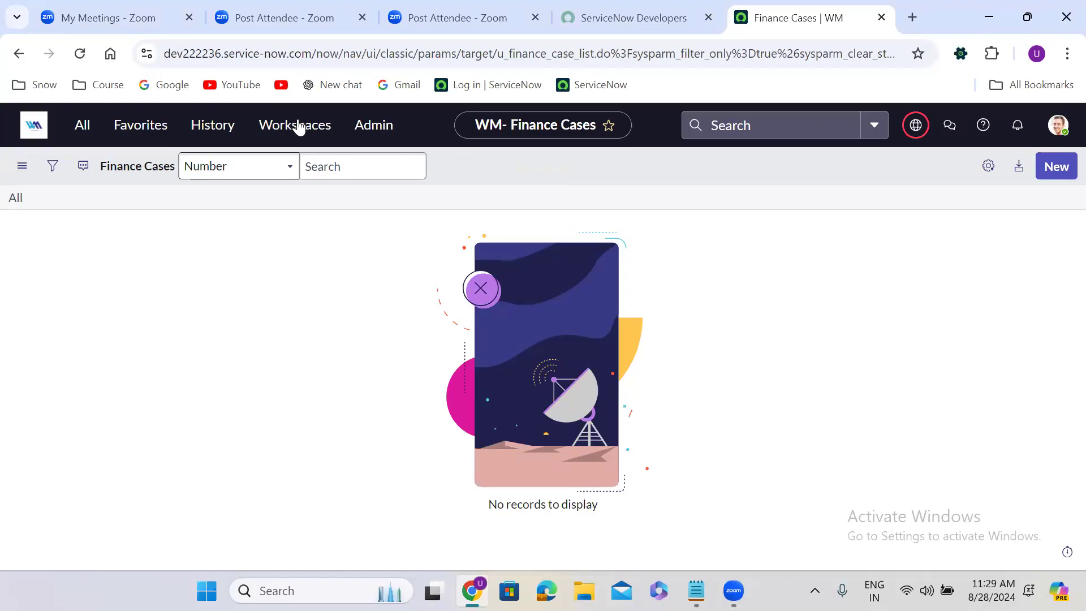
# Go to the instance home page and open the new Finance Case form with the slash command /u_finance_case.do
pyautogui.click(34, 129)
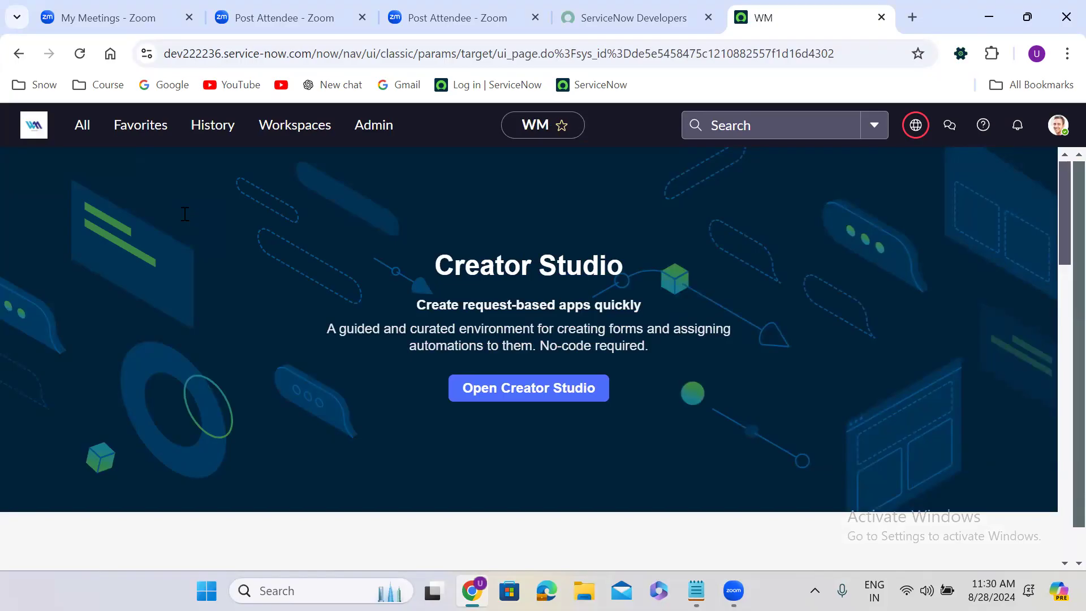
pyautogui.press('/')
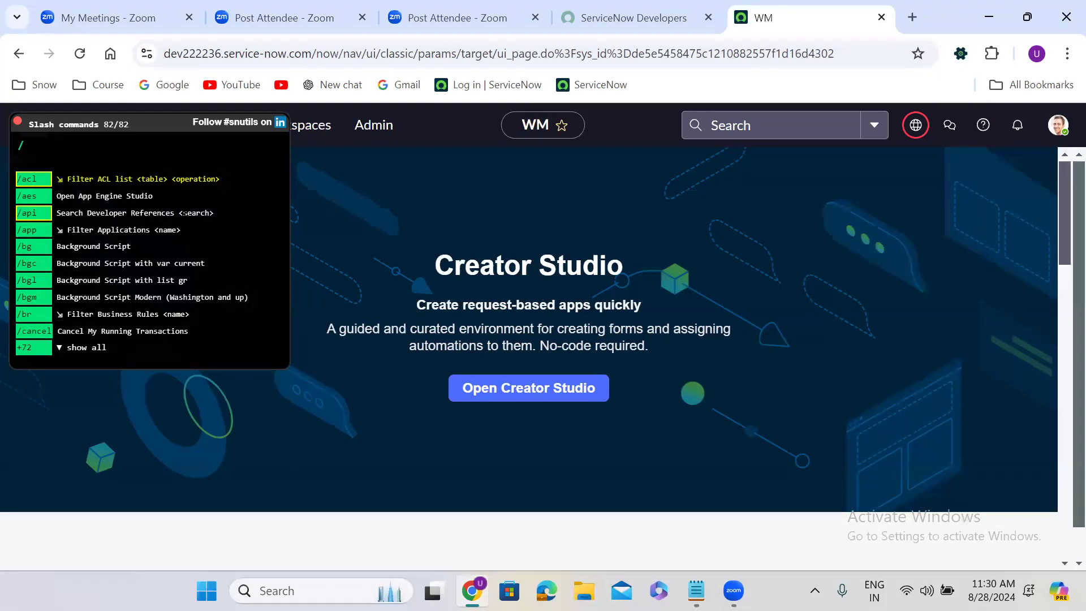
pyautogui.write('u_')
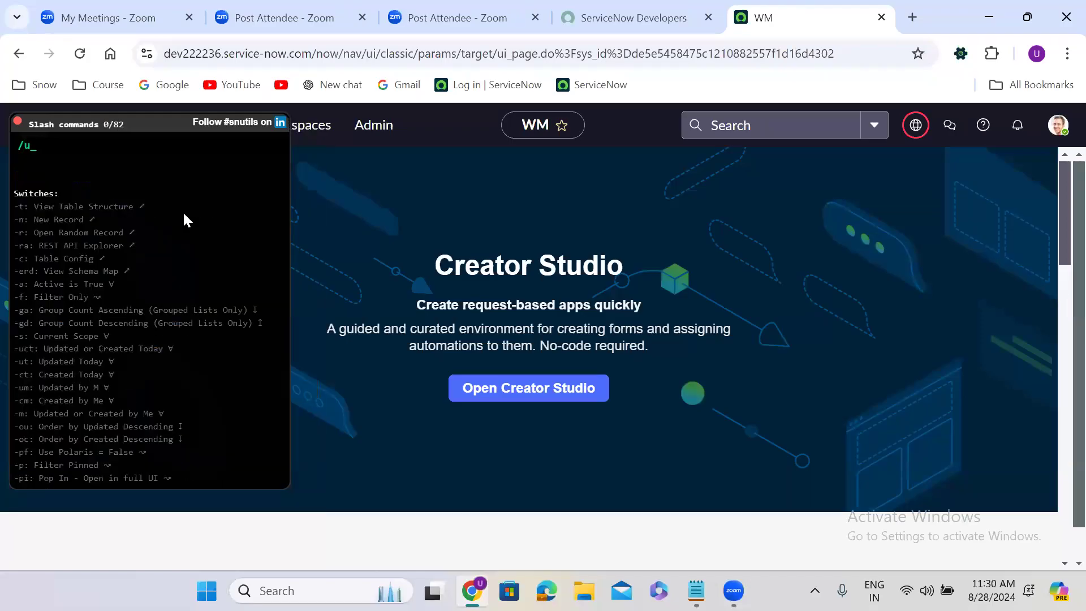
pyautogui.write('finance_case.do')
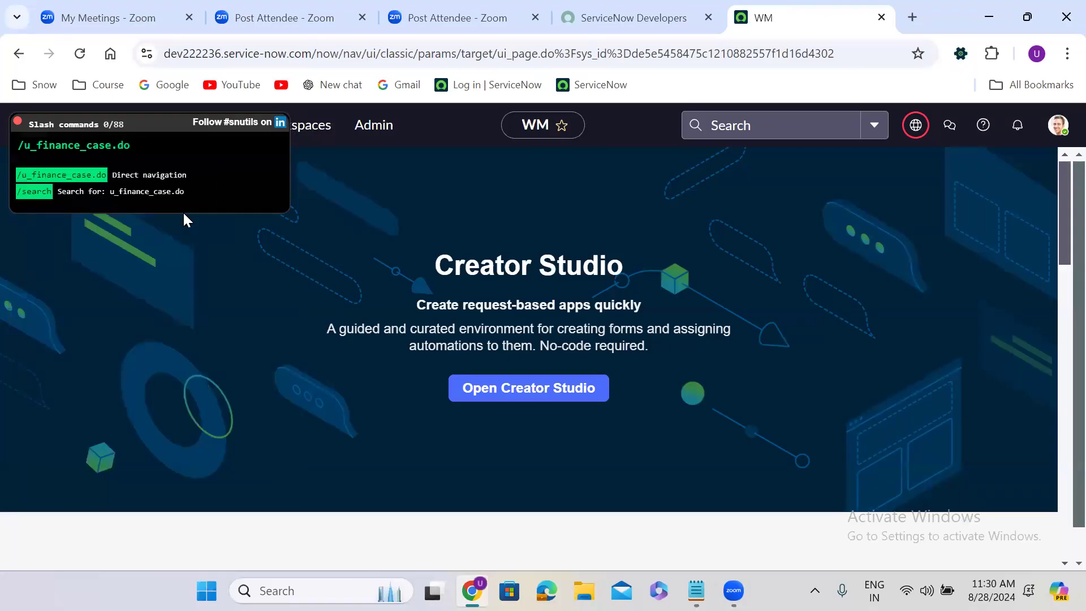
pyautogui.press('Return')
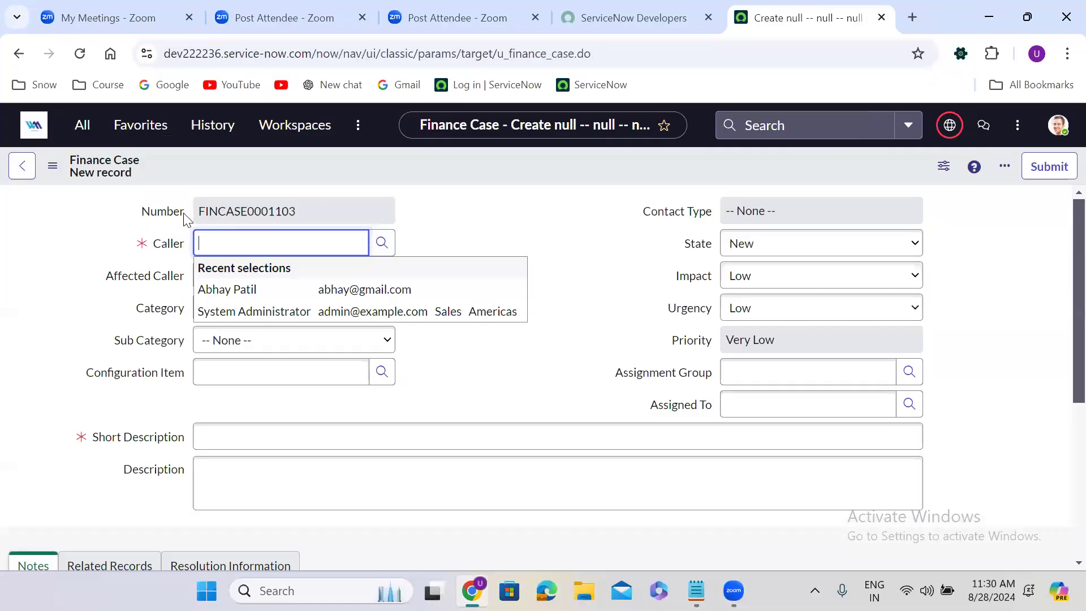
# Open the Client Scripts list from the Finance Case form with the slash command /cs
pyautogui.write('/')
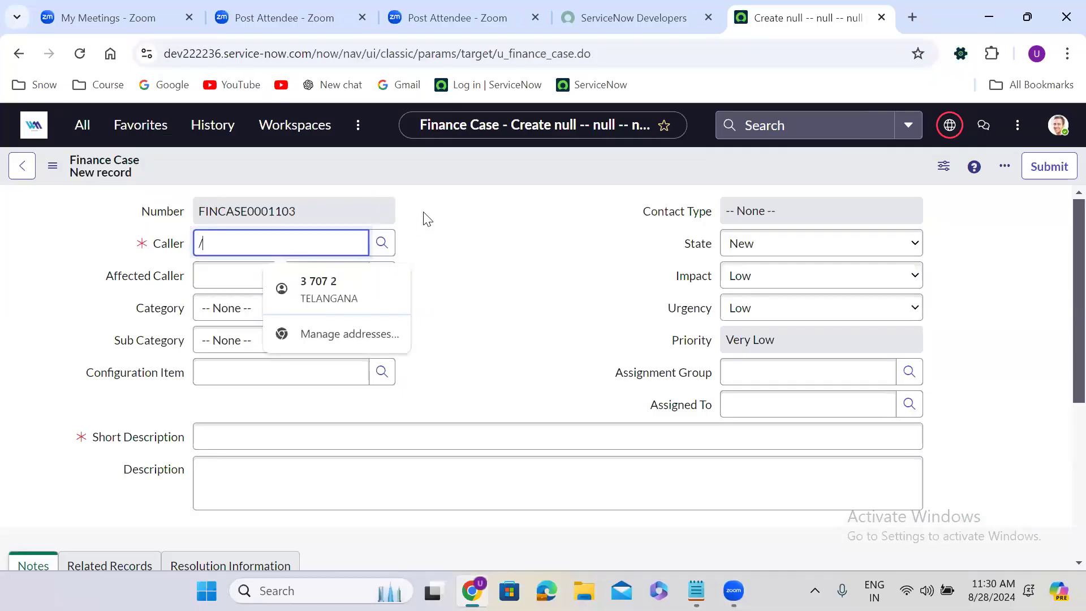
pyautogui.click(427, 219)
pyautogui.press('/')
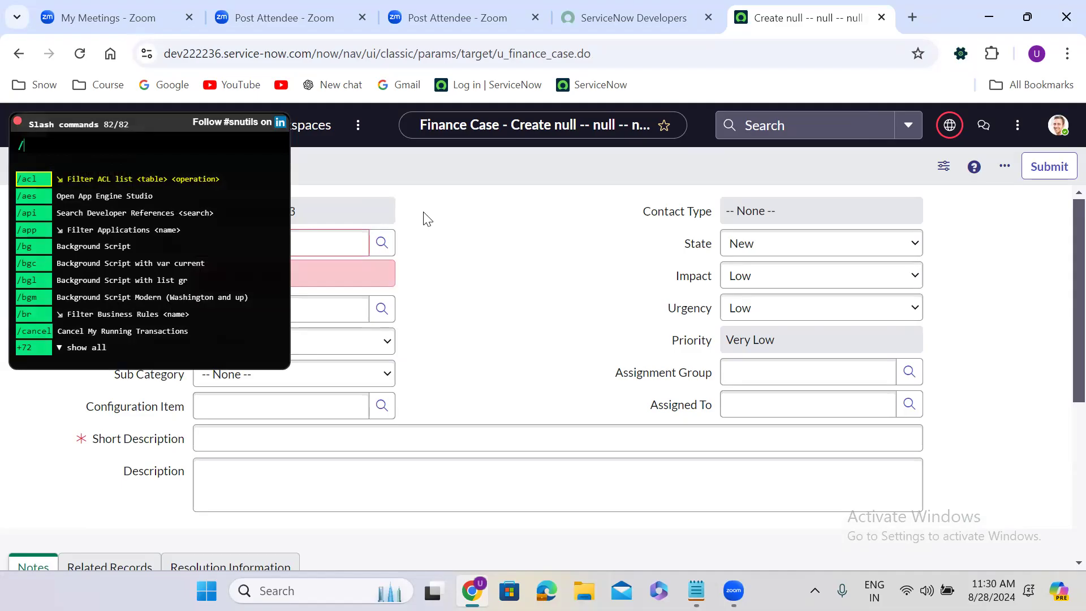
pyautogui.write('cs')
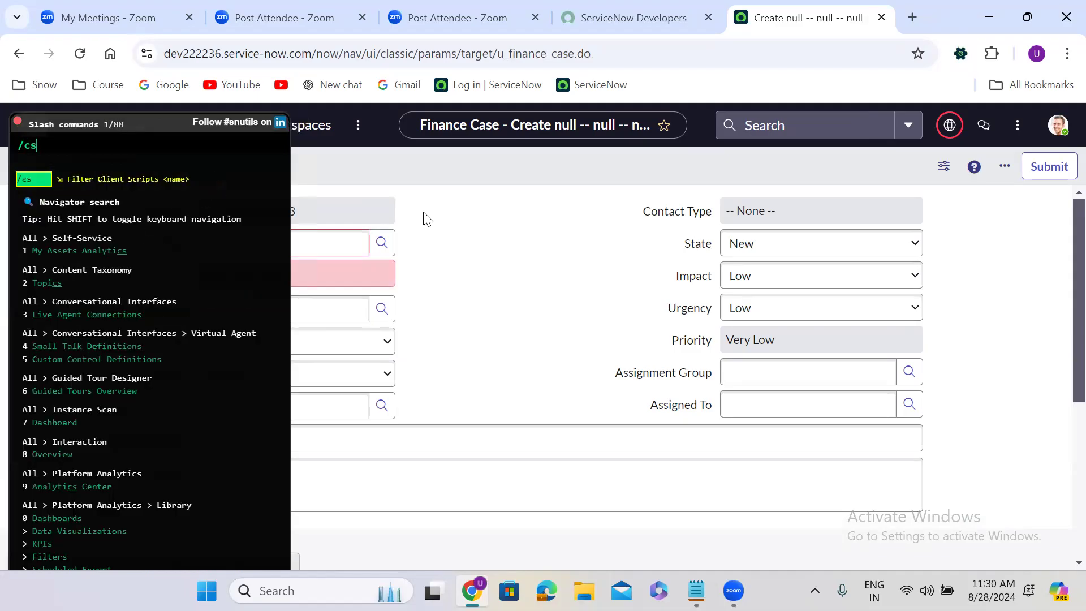
pyautogui.press('Return')
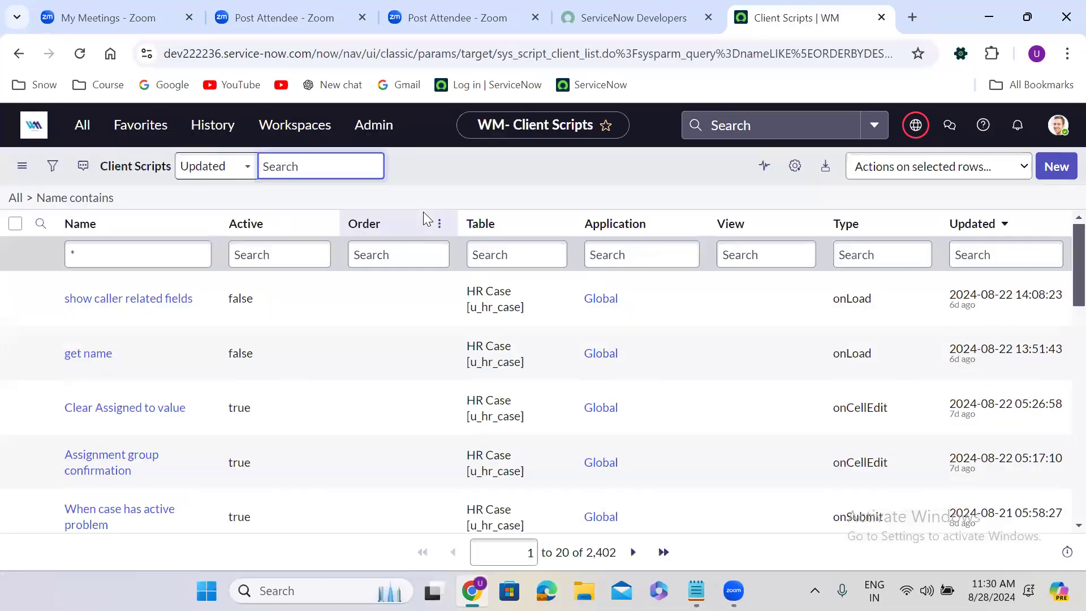
# Open the UI Policies list from the Client Scripts list with the slash command /uip
pyautogui.click(408, 179)
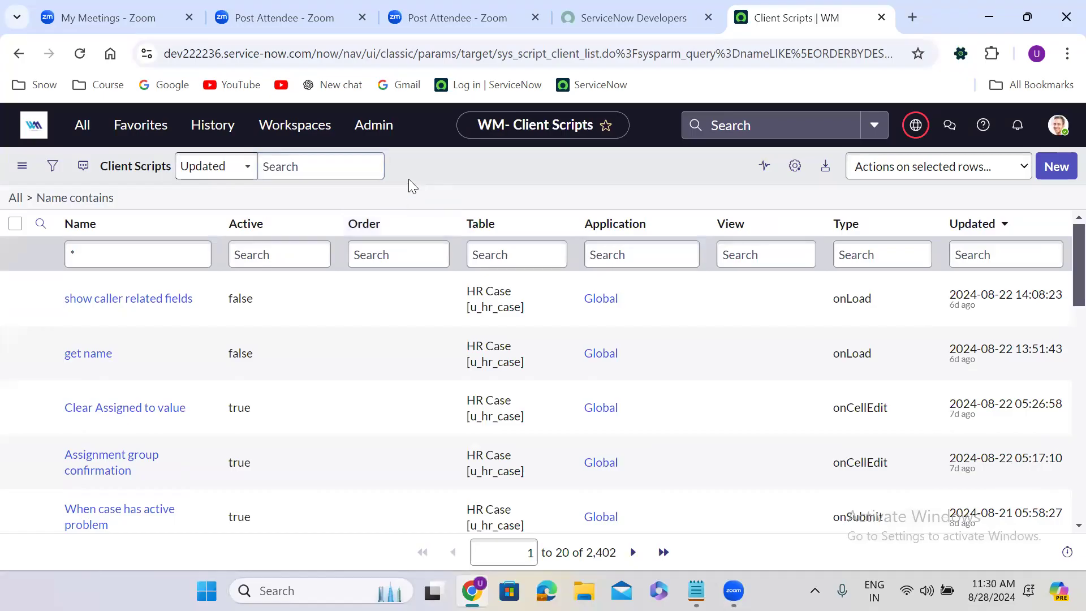
pyautogui.press('/')
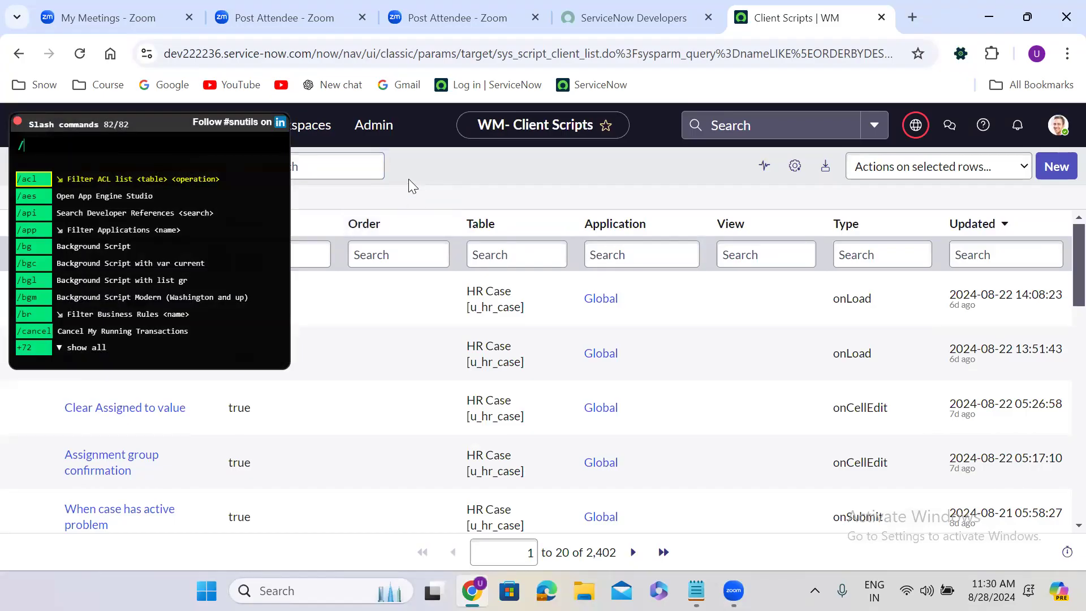
pyautogui.write('uip')
pyautogui.press('Return')
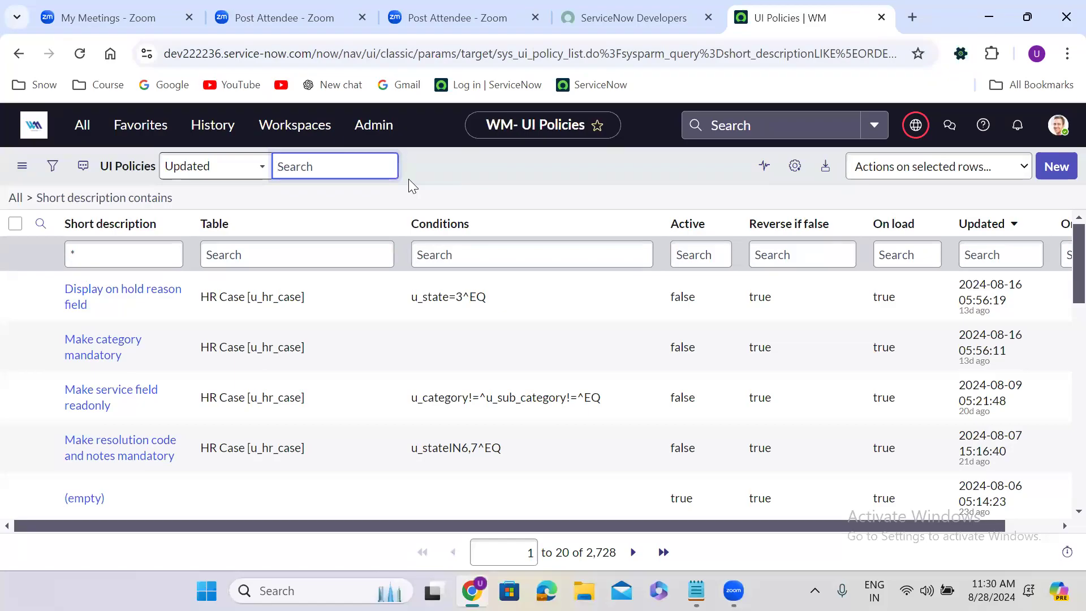
# Open the Business Rules list from the UI Policies list with the slash command /br
pyautogui.click(261, 209)
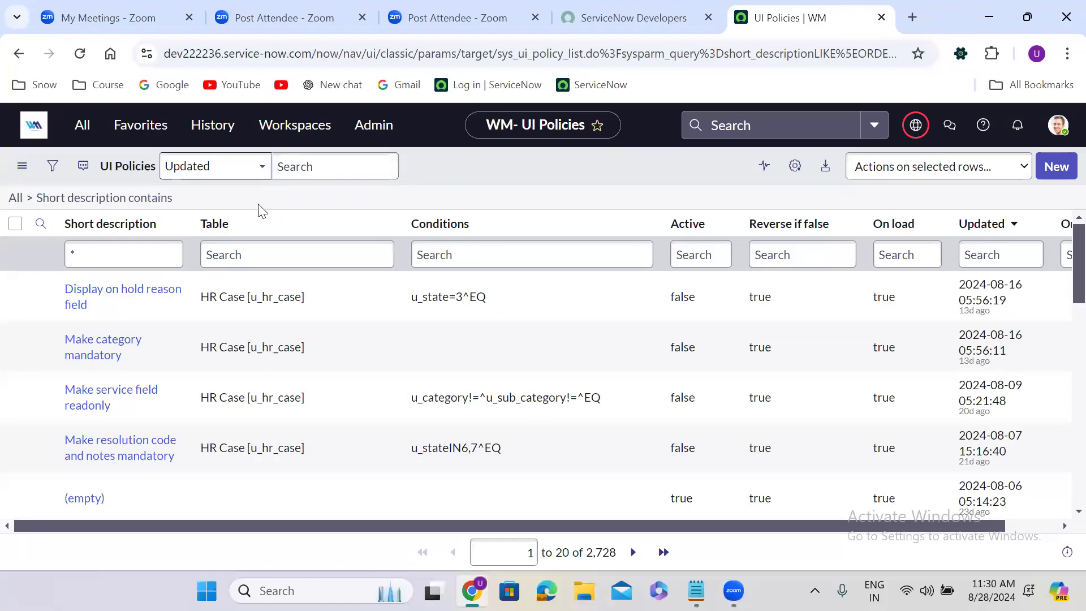
pyautogui.write('/br')
pyautogui.press('Return')
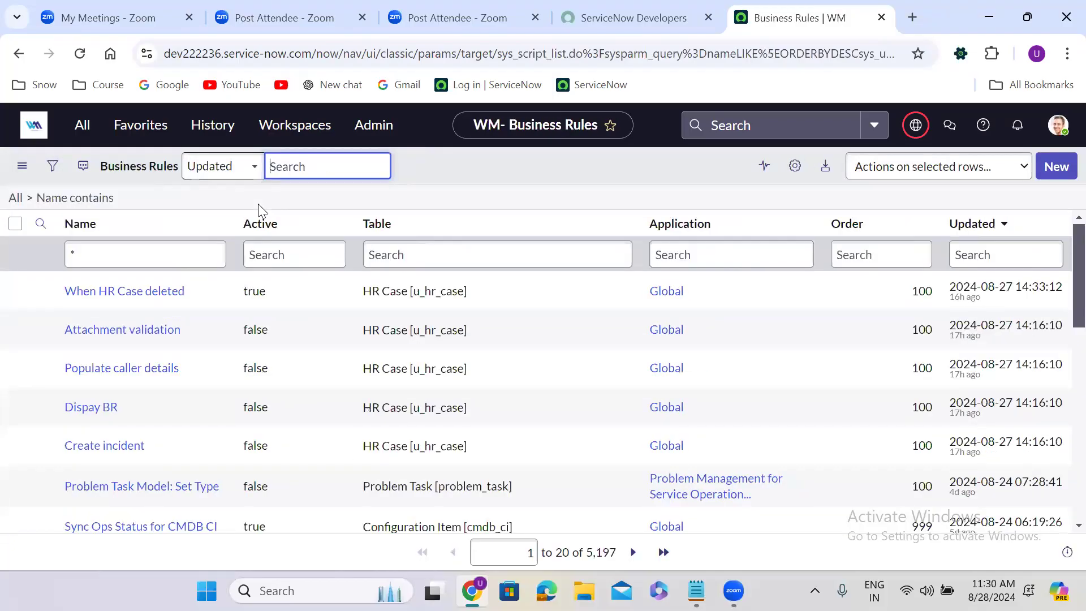
# Open the Access Controls list from the Business Rules list with the slash command /acl
pyautogui.click(178, 193)
pyautogui.write('/')
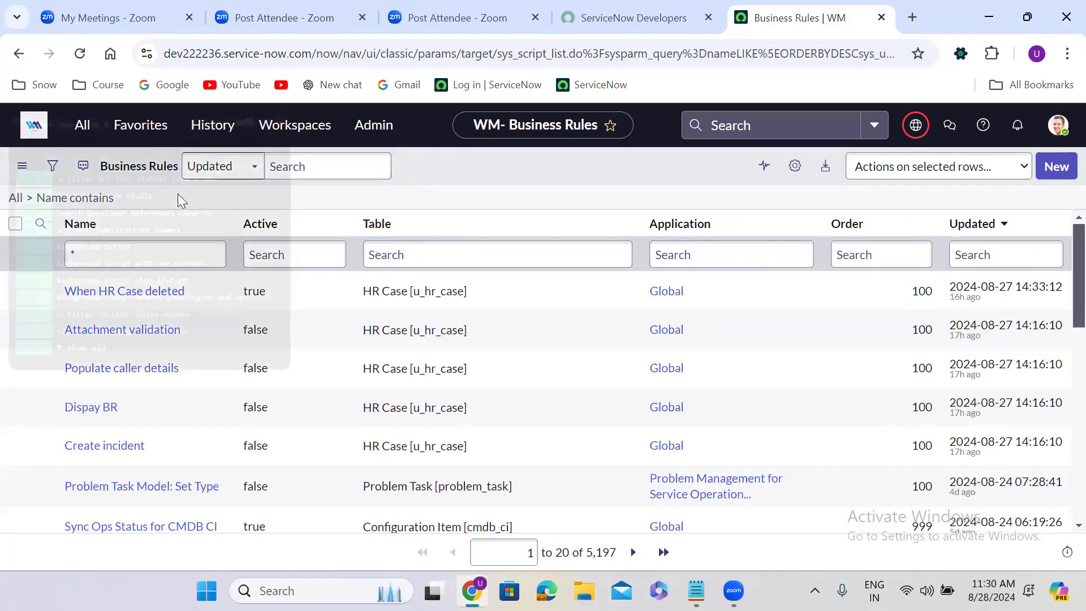
pyautogui.write('ac')
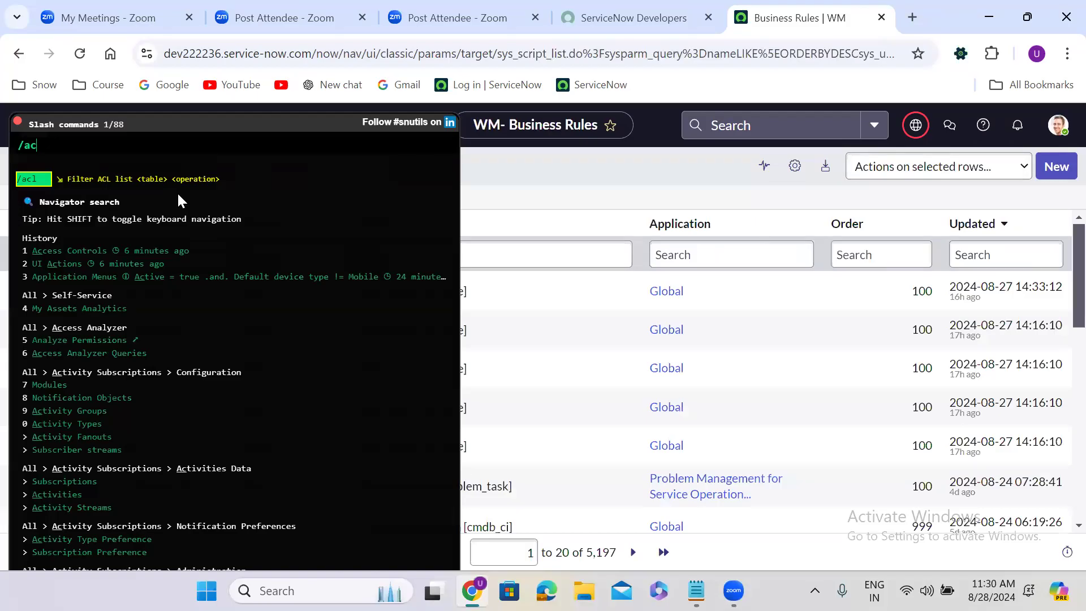
pyautogui.press('Return')
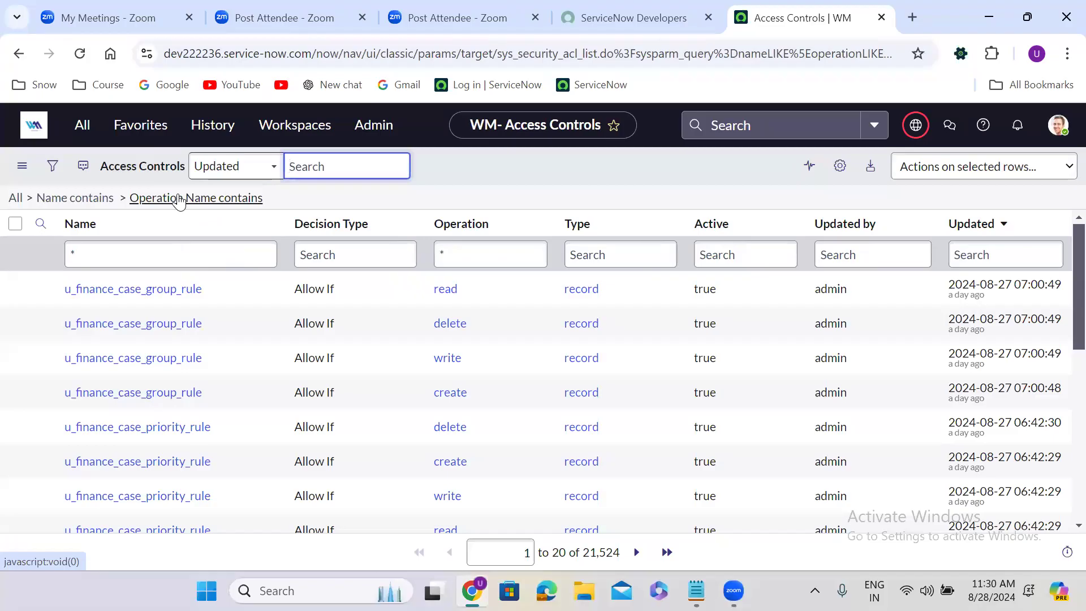
# Open the Workflow Editor in a separate browser tab by entering workf as a slash command
pyautogui.click(177, 217)
pyautogui.press('/')
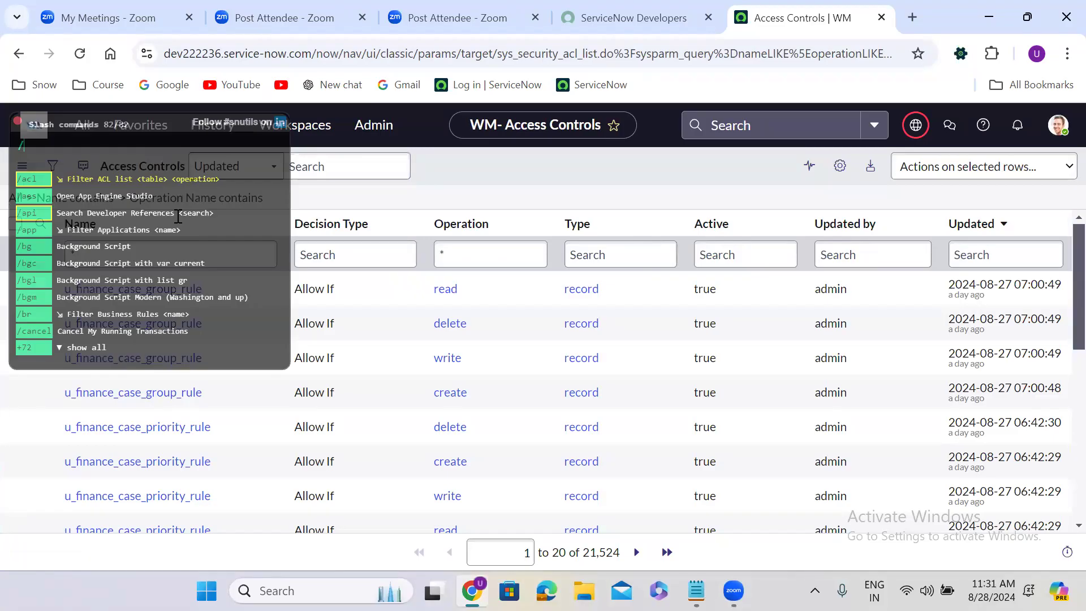
pyautogui.write('w')
pyautogui.press('BackSpace')
pyautogui.write('workf')
pyautogui.press('Return')
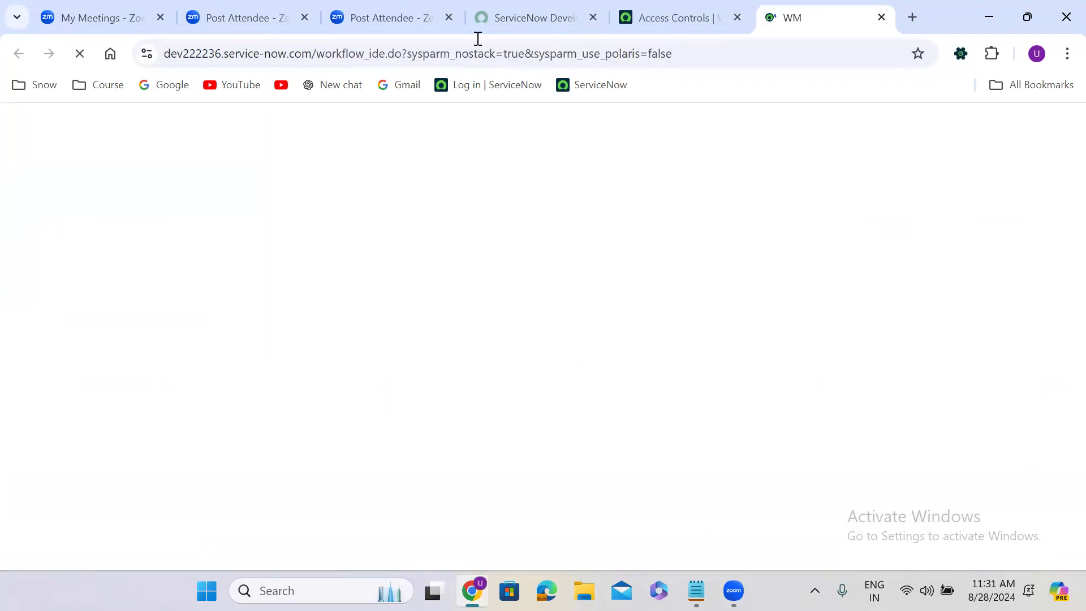
# Return to the Access Controls tab and open Workflow Studio's flows in a separate tab with the slash command /fd
pyautogui.click(659, 9)
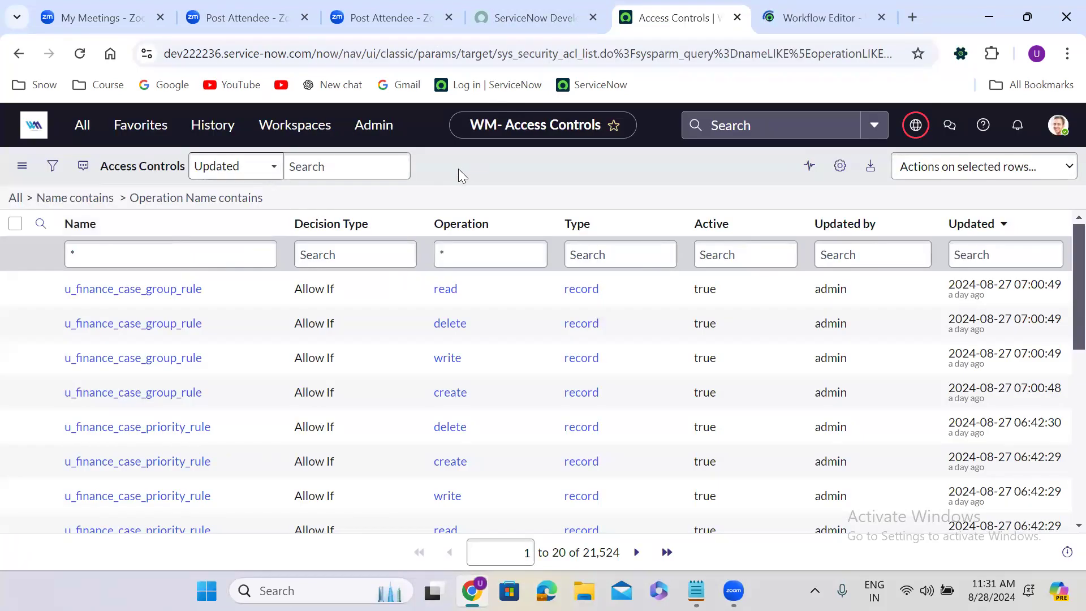
pyautogui.press('/')
pyautogui.write('fd')
pyautogui.press('Return')
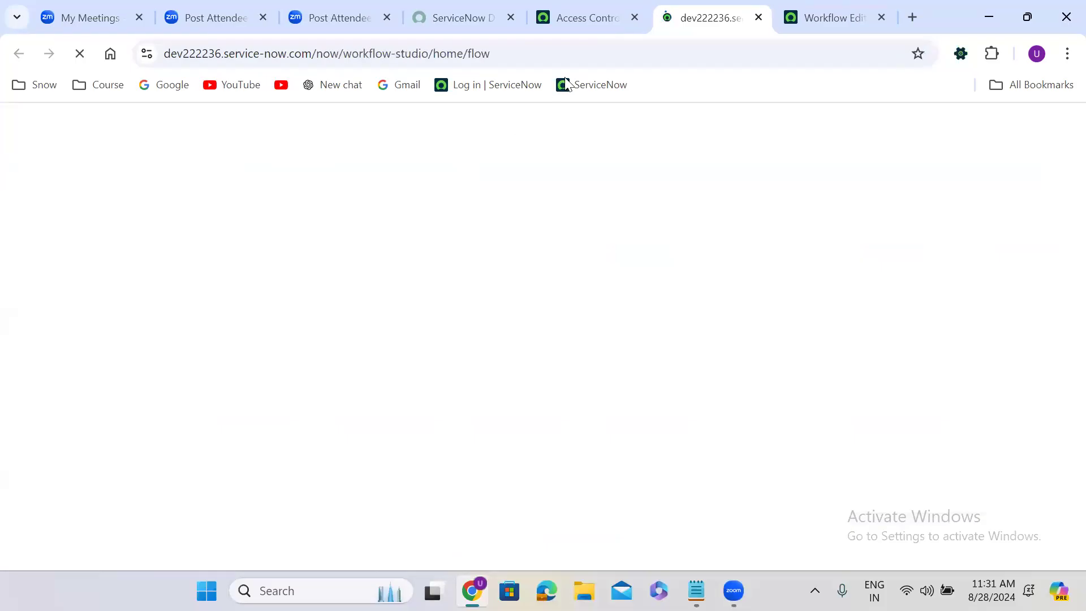
# Return to the Access Controls browser tab and run a global search for incident with the slash command /incident
pyautogui.click(591, 23)
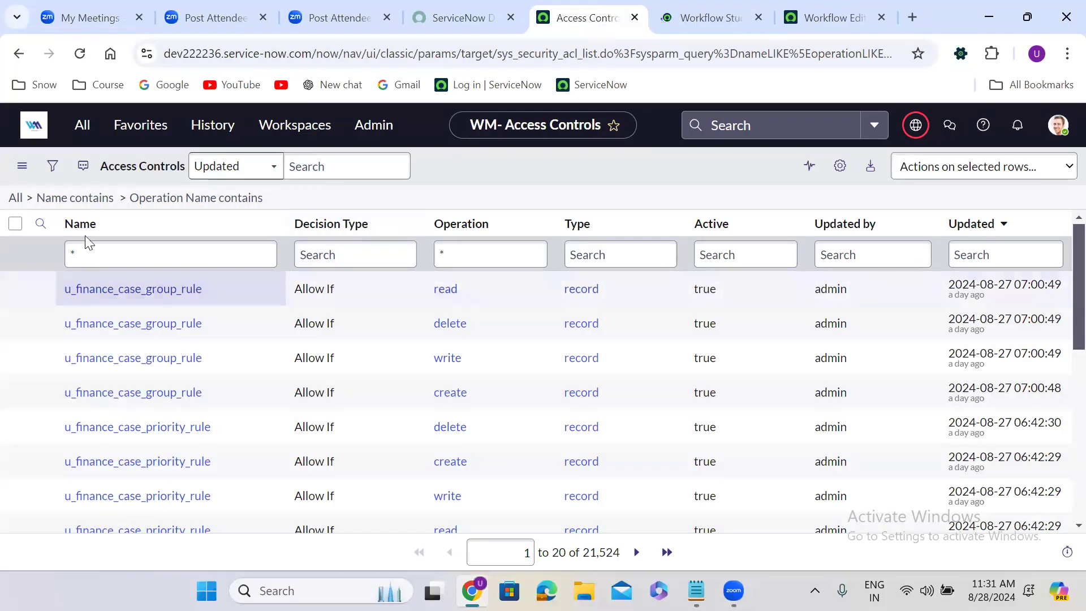
pyautogui.click(81, 128)
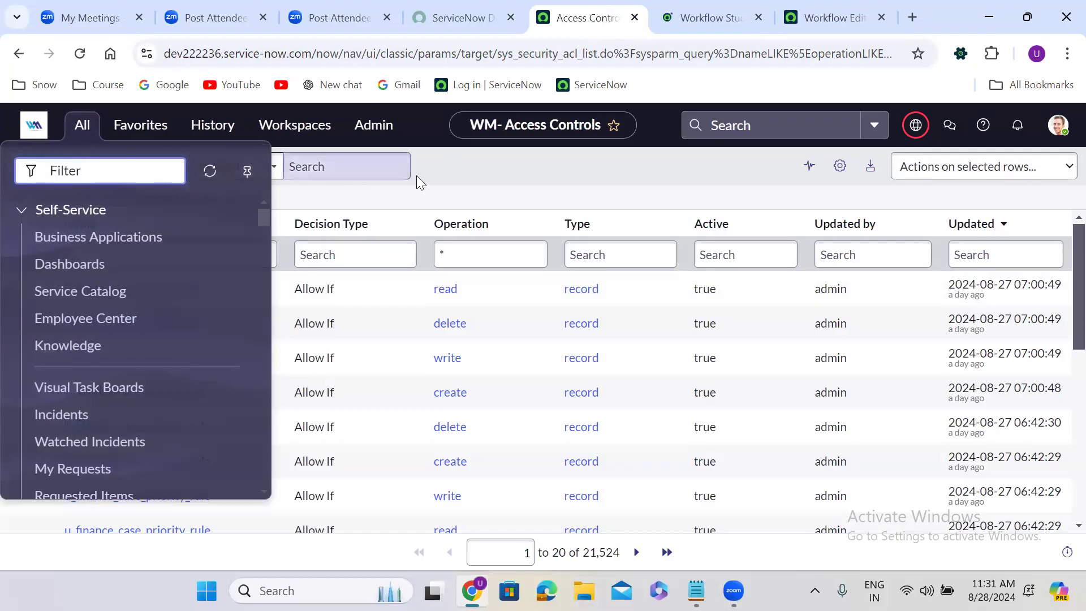
pyautogui.click(433, 170)
pyautogui.press('/')
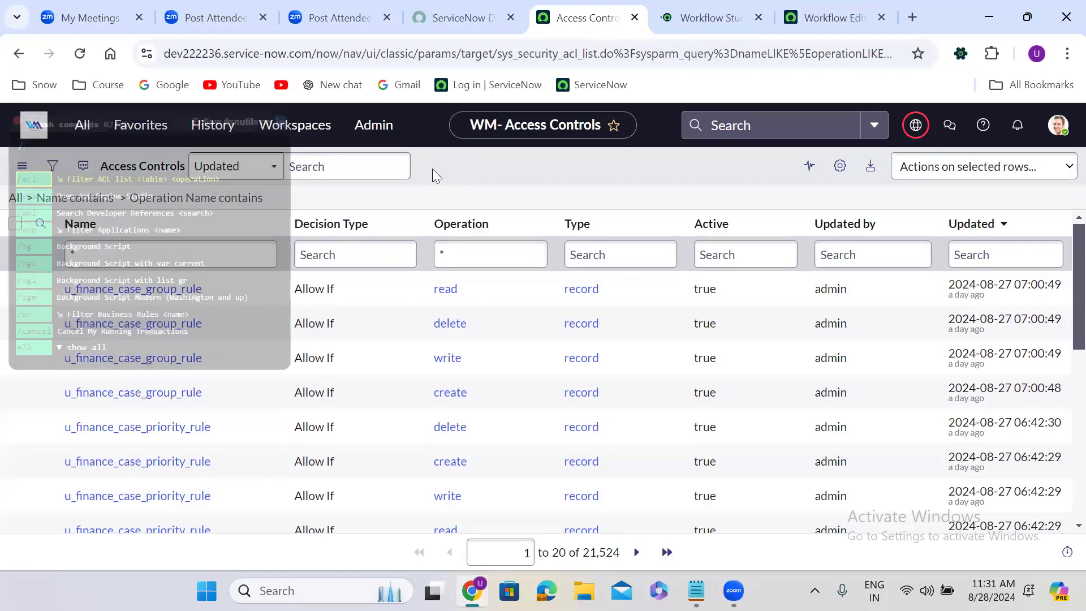
pyautogui.write('incident')
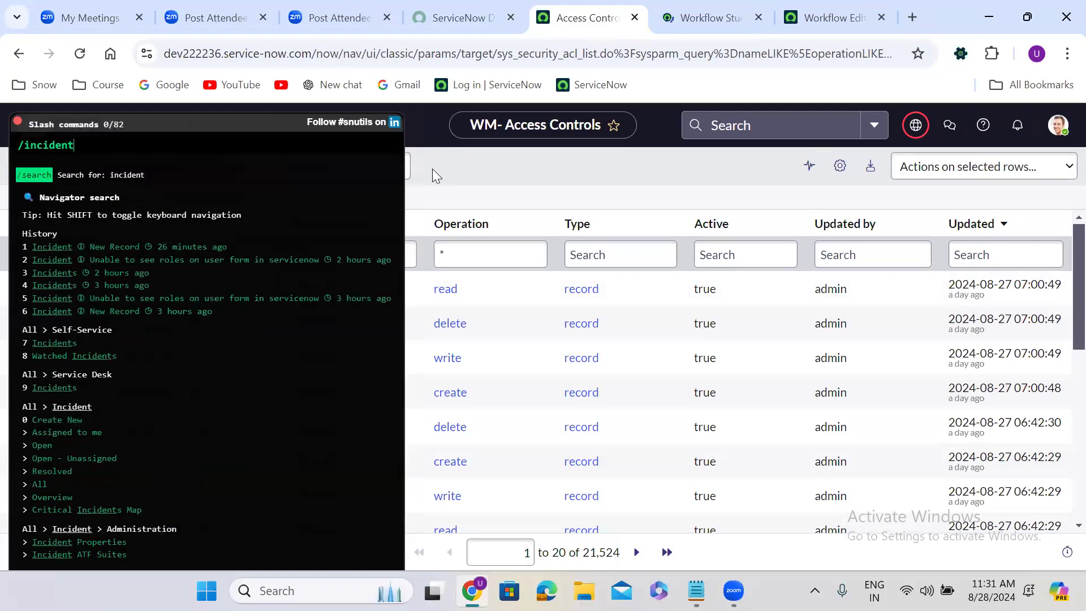
pyautogui.press('Escape')
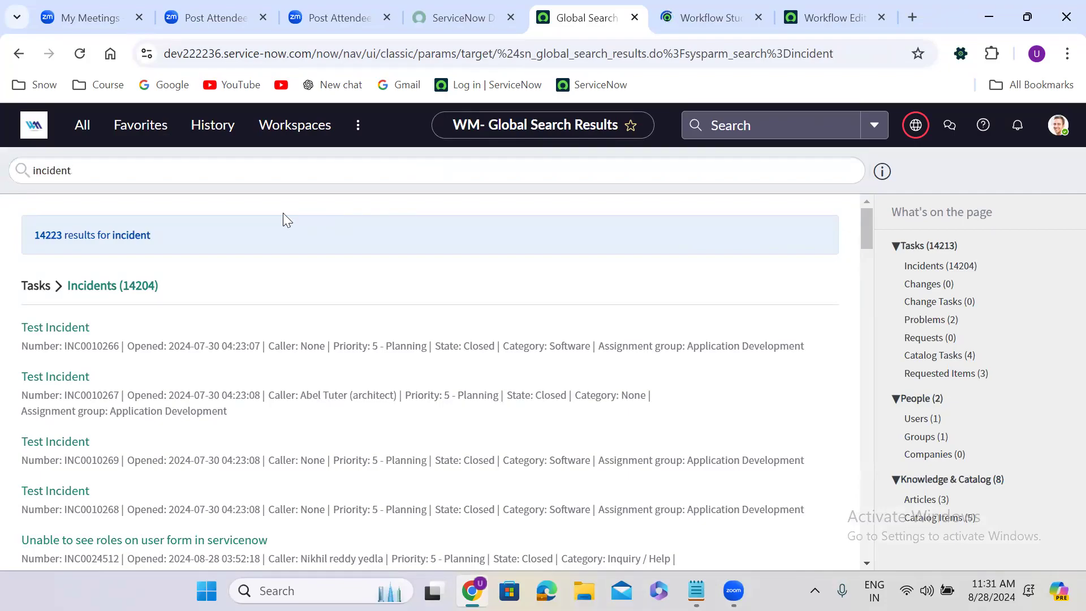
# Open the Incidents list from the global search results with the slash command /incident
pyautogui.hotkey('ctrl', '/')
pyautogui.write('incident')
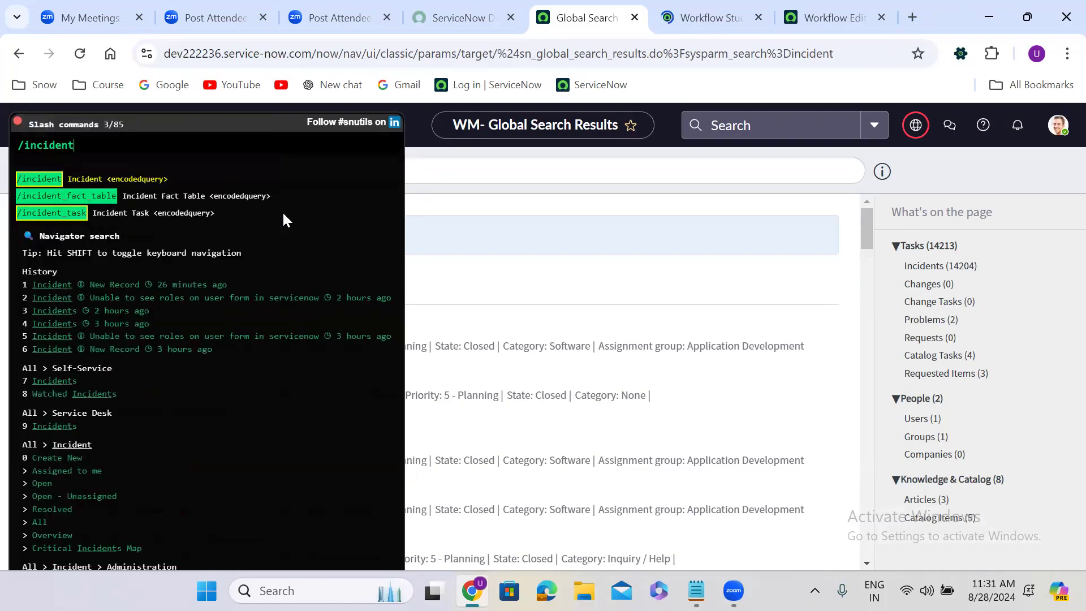
pyautogui.press('Return')
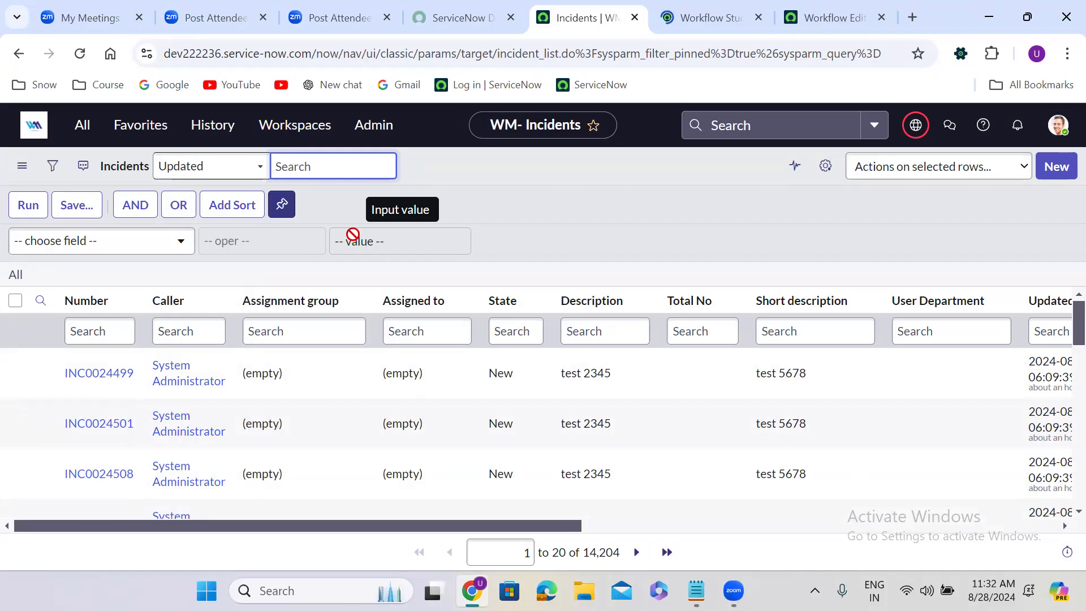
# Open the Finance Cases list filtered to new cases with the slash command /u_finance_case u_state=New
pyautogui.click(438, 197)
pyautogui.press('/')
pyautogui.write('u')
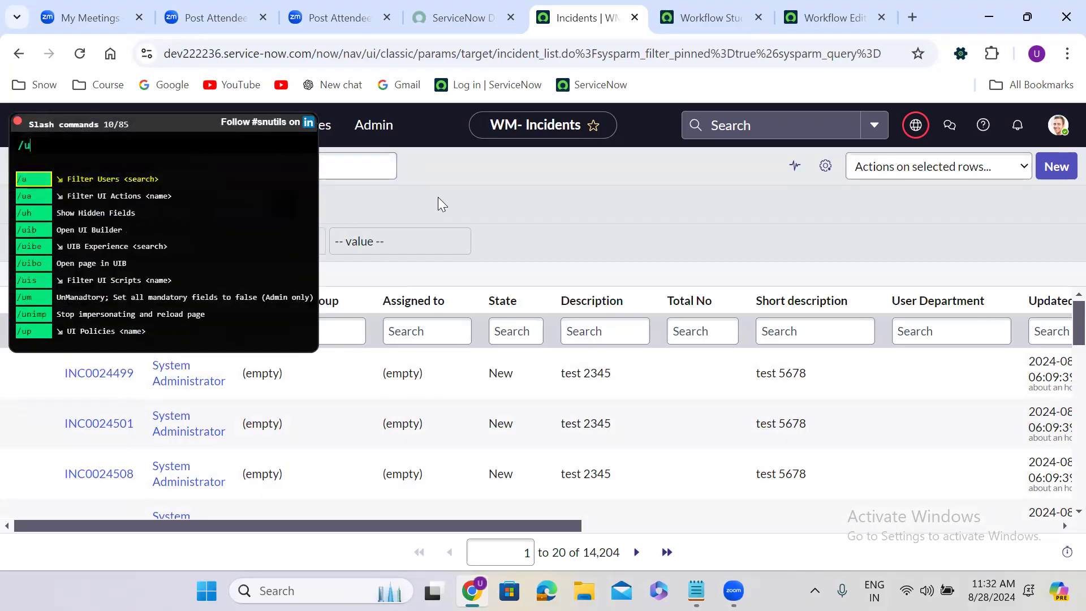
pyautogui.write('_fin')
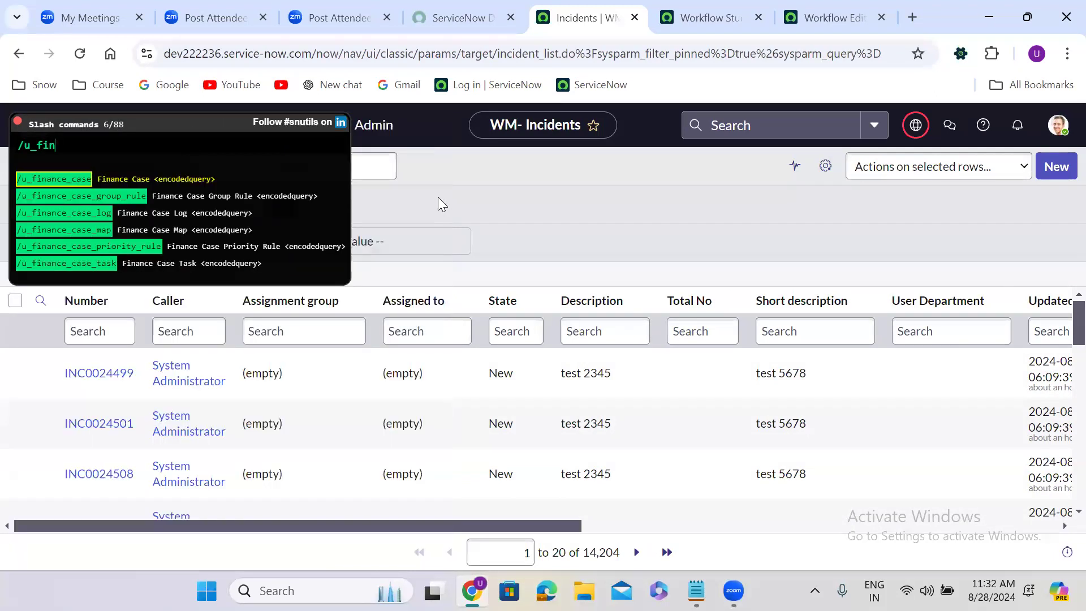
pyautogui.write('ance_case')
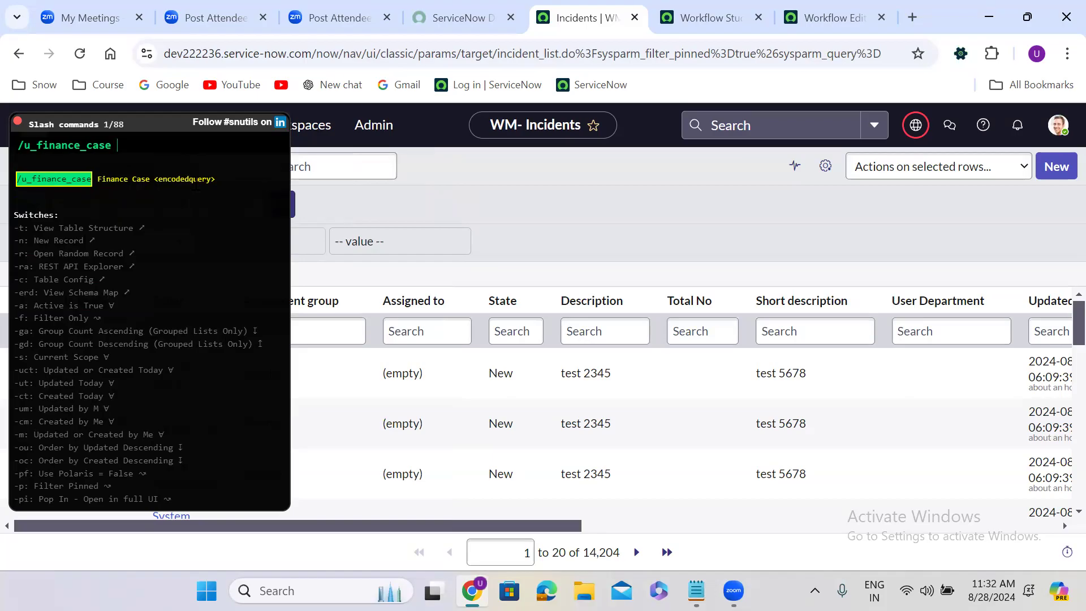
pyautogui.write('u_state=')
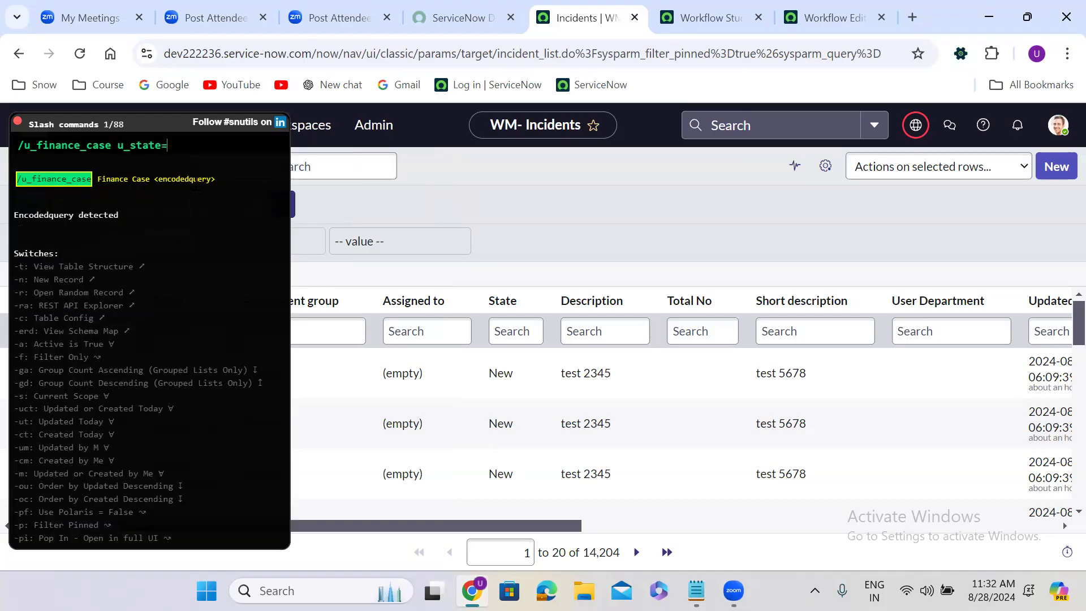
pyautogui.write('New')
pyautogui.press('Return')
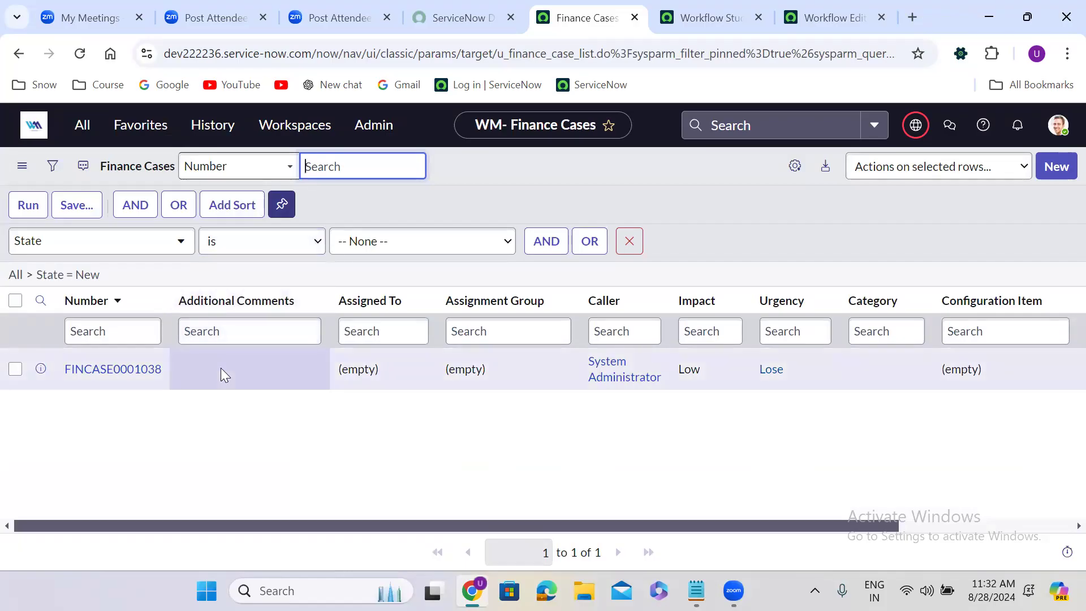
# Examine the State filter's choices and the finance case's technical field names in a separate browser tab, returning to the Finance Cases list
pyautogui.click(354, 249)
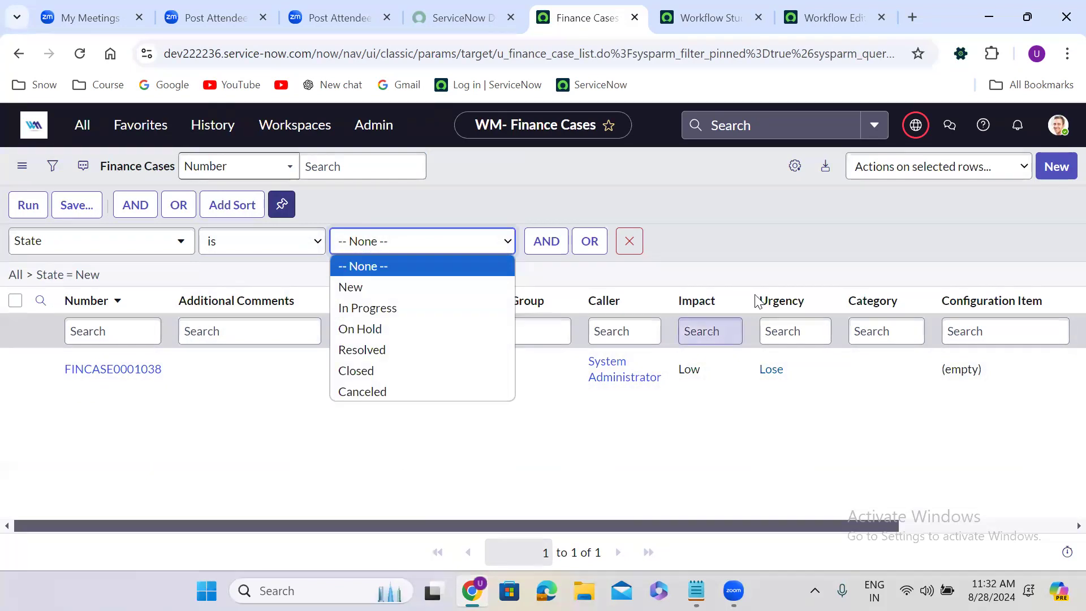
pyautogui.click(783, 246)
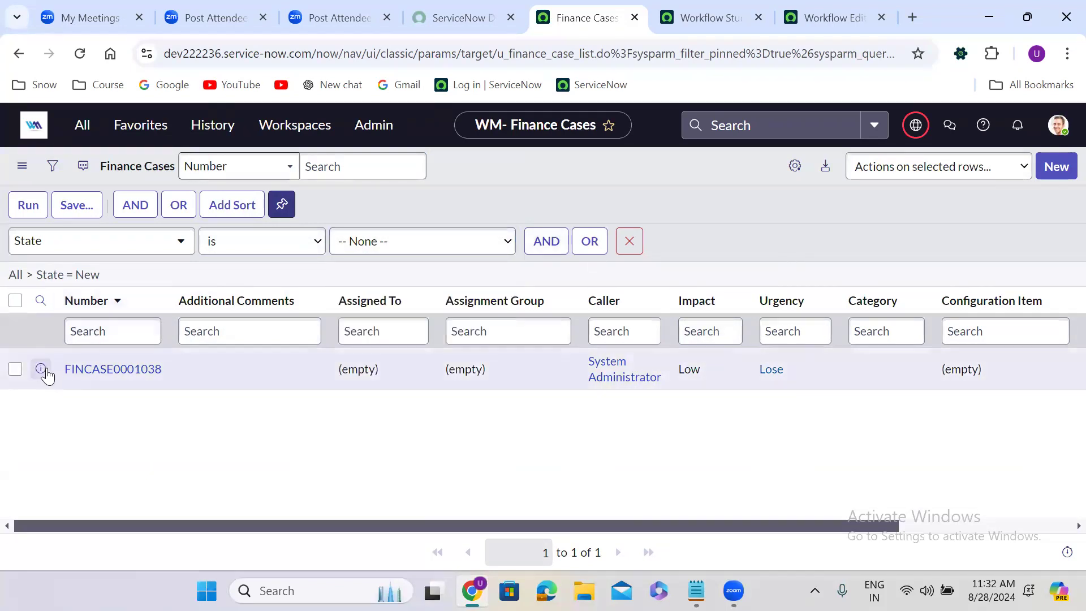
pyautogui.rightClick(43, 370)
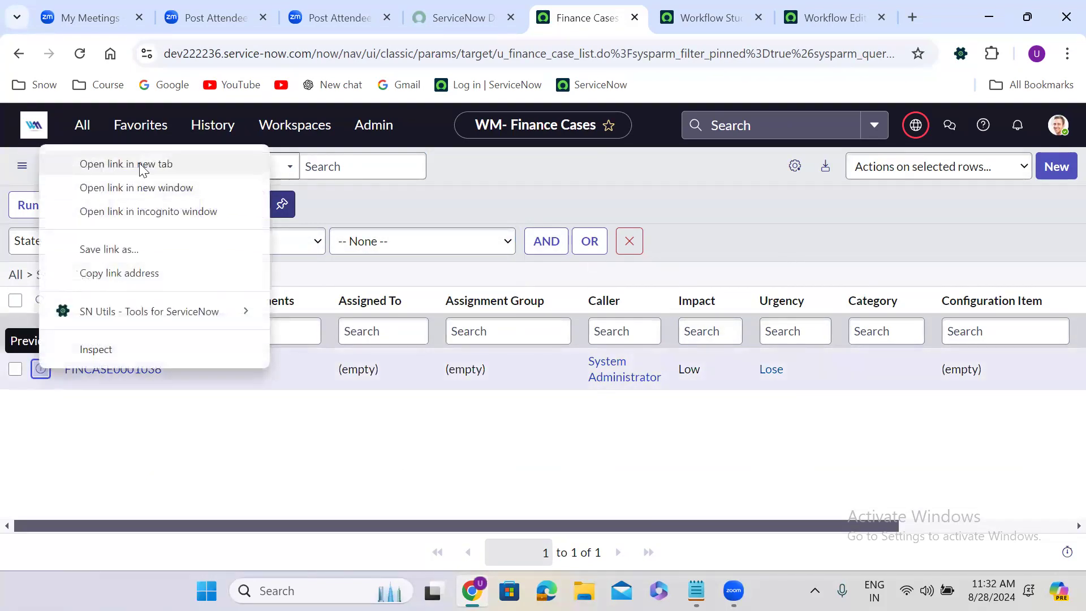
pyautogui.click(143, 164)
pyautogui.click(730, 17)
pyautogui.doubleClick(552, 283)
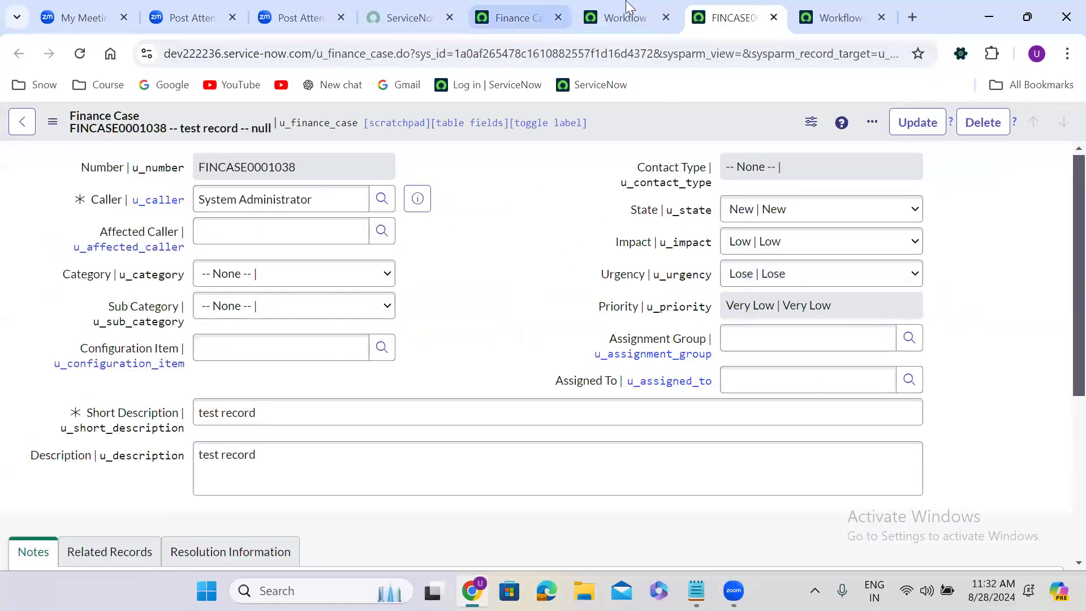
pyautogui.click(626, 6)
pyautogui.click(529, 11)
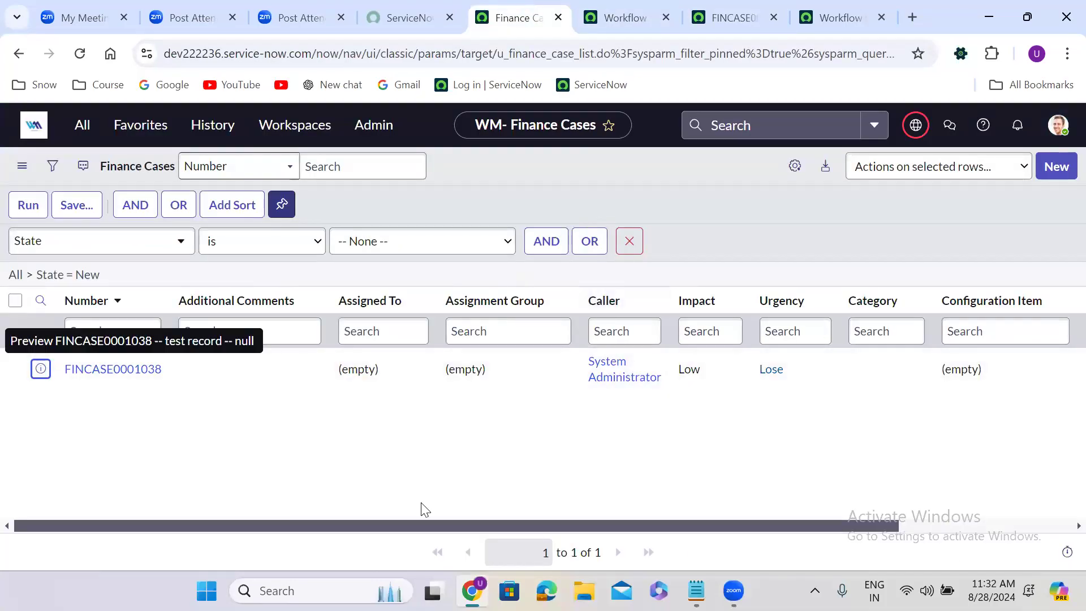
# Add the State column to the Finance Cases list, placing it between Caller and Impact
pyautogui.moveTo(426, 525); pyautogui.dragTo(356, 521)
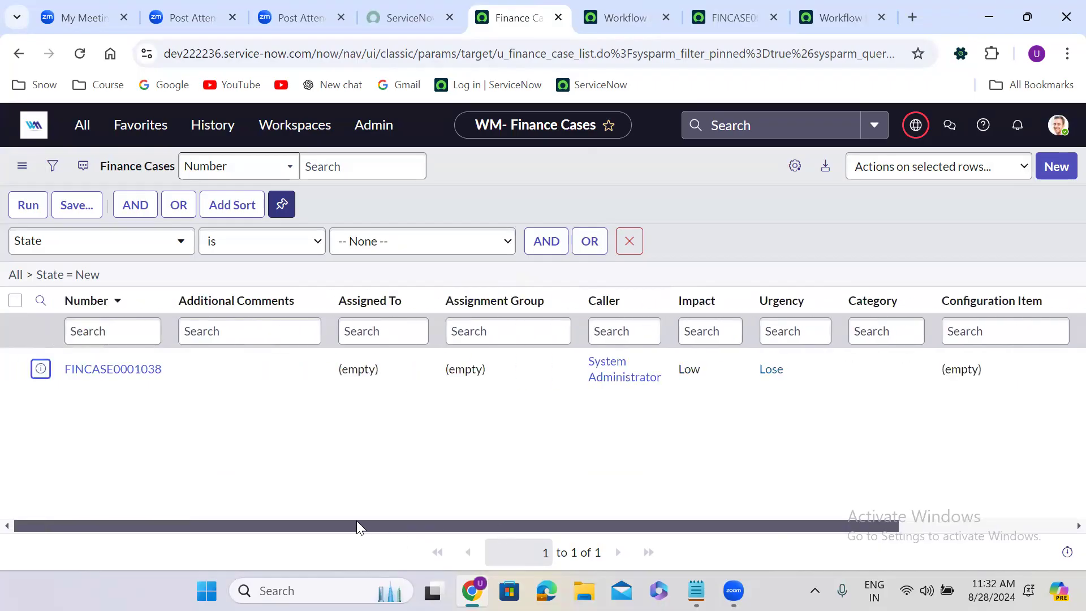
pyautogui.click(791, 168)
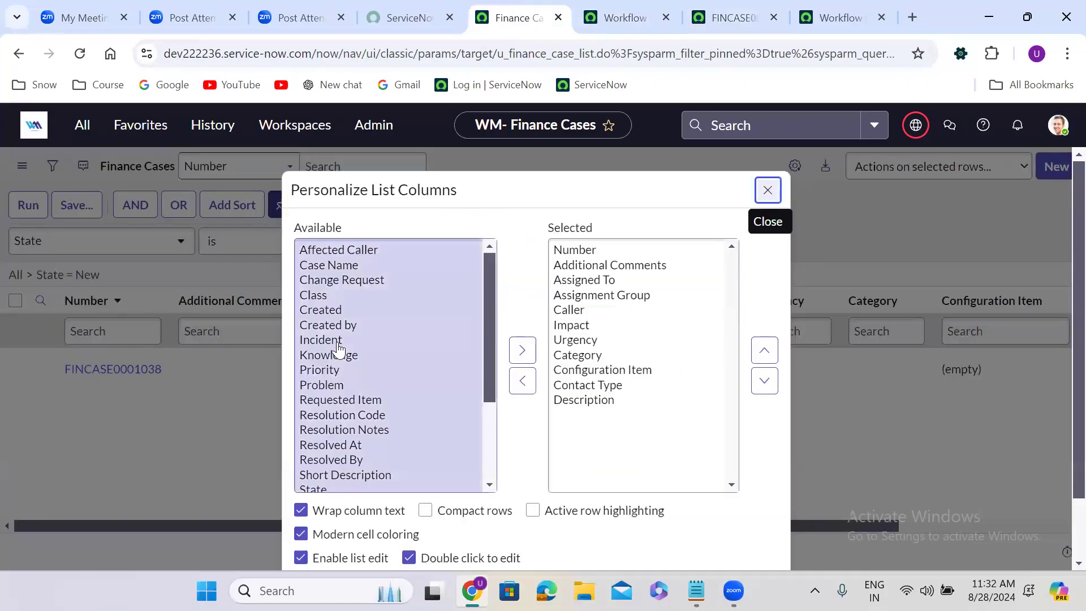
pyautogui.click(337, 342)
pyautogui.write('st')
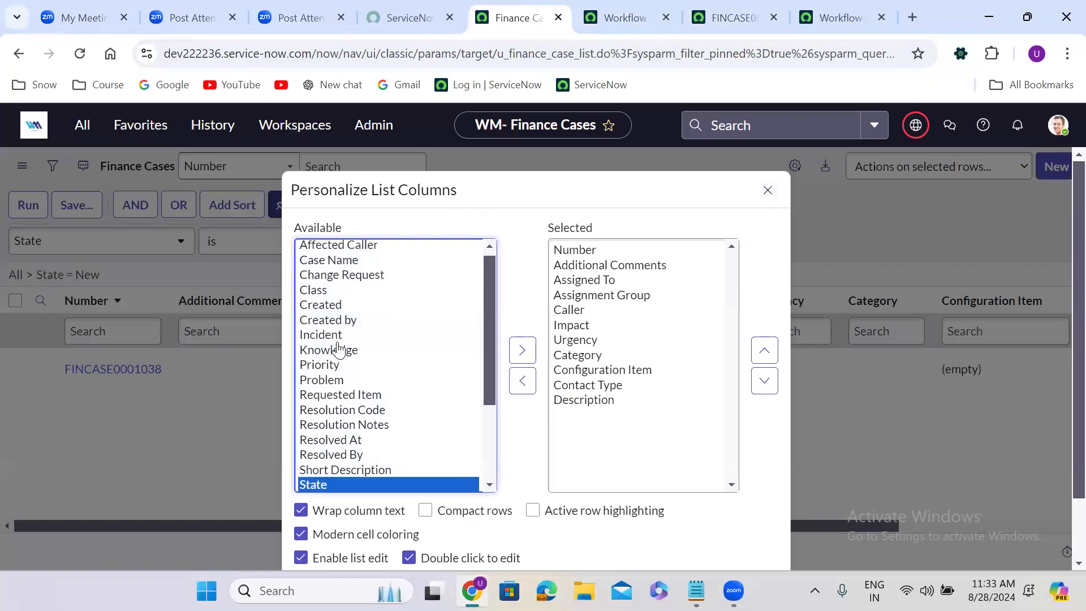
pyautogui.click(522, 350)
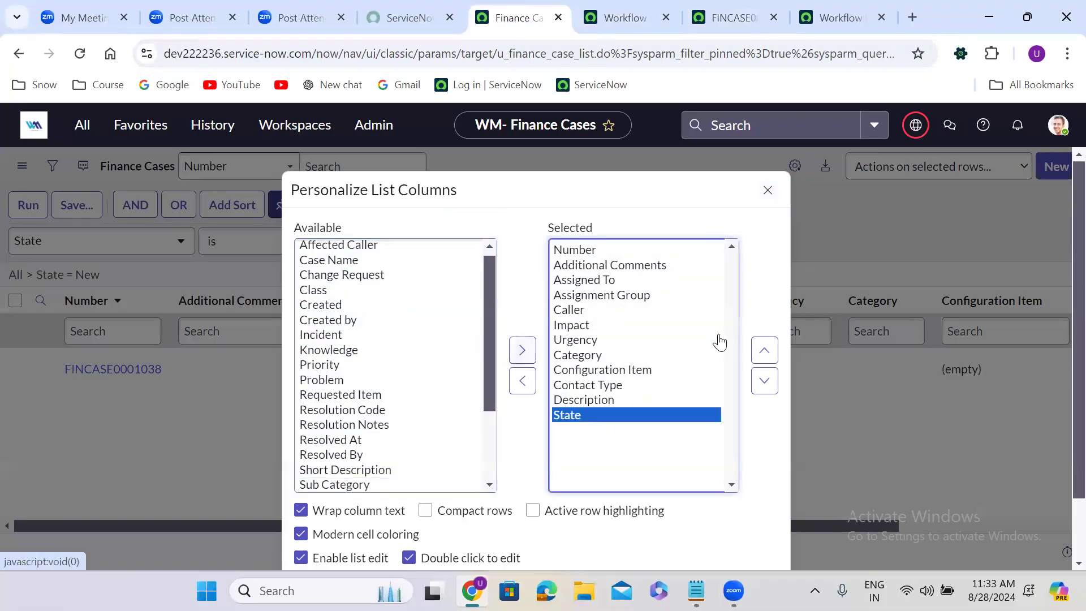
pyautogui.click(764, 350)
pyautogui.click(764, 350)
pyautogui.click(764, 350)
pyautogui.click(764, 350)
pyautogui.click(764, 350)
pyautogui.click(764, 350)
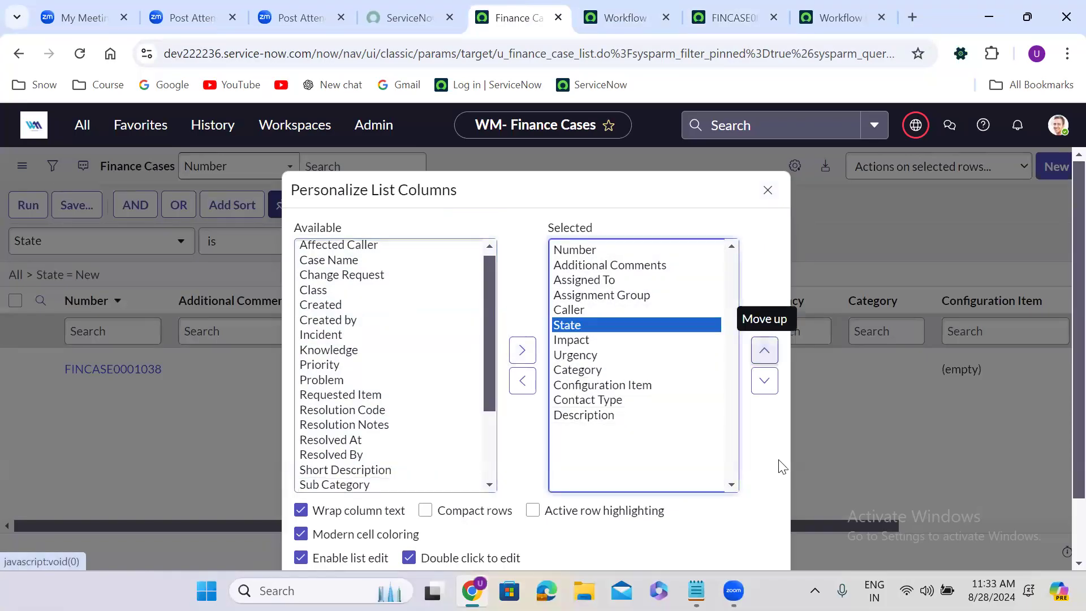
pyautogui.click(780, 466)
pyautogui.scroll(-2, 779, 466)
pyautogui.click(744, 517)
pyautogui.click(742, 515)
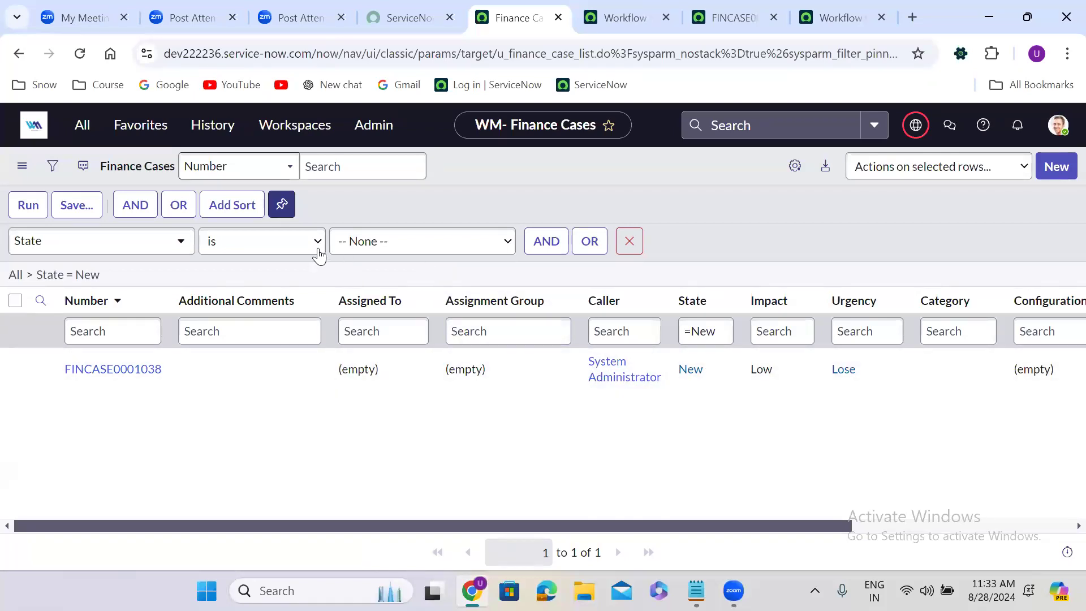
pyautogui.click(357, 245)
pyautogui.click(352, 251)
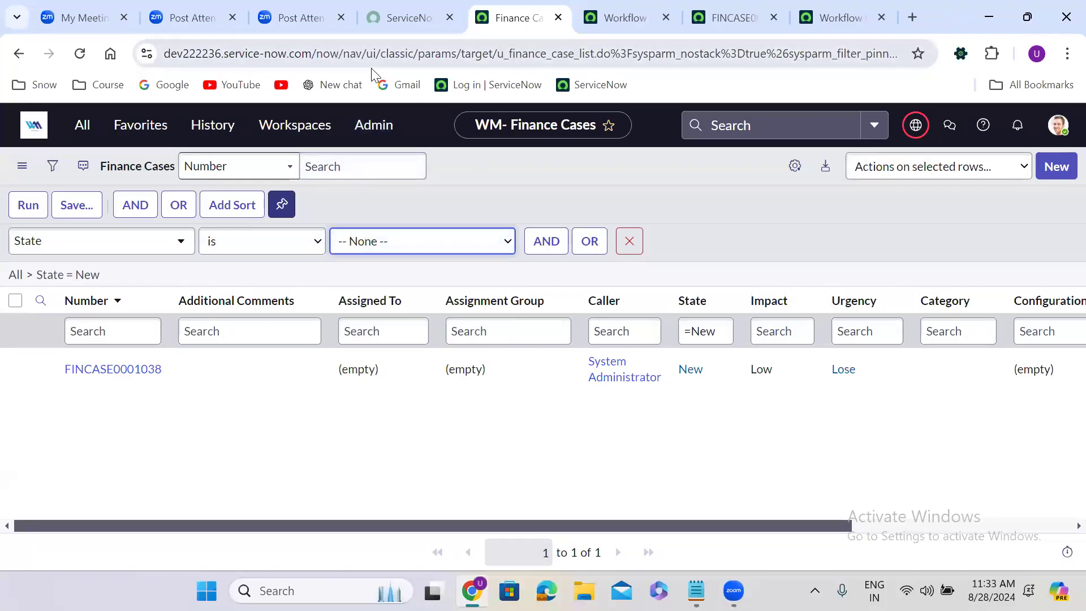
pyautogui.click(356, 170)
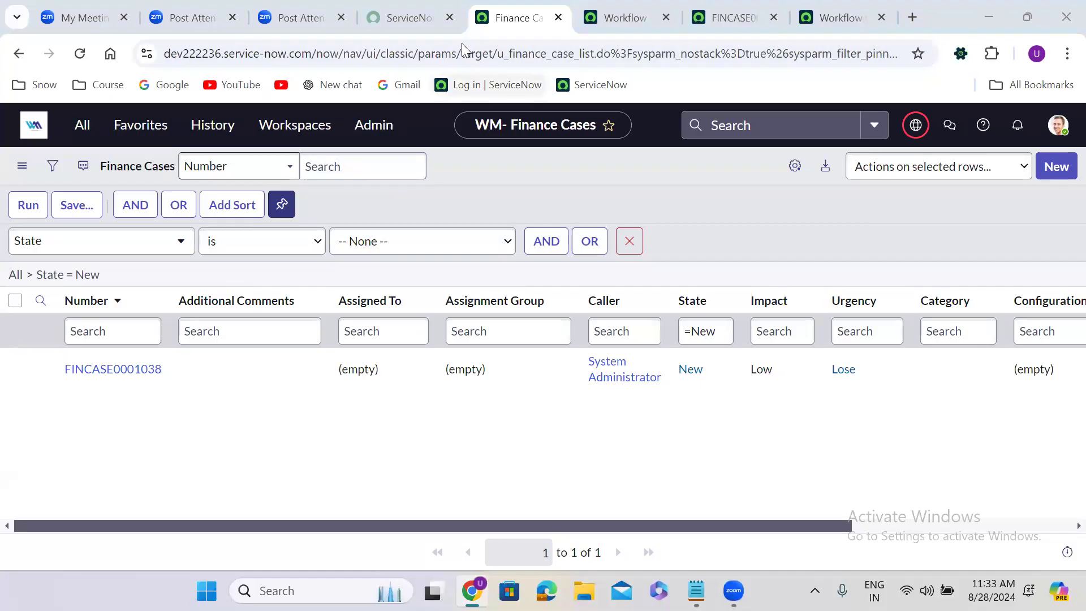
# Reopen the Finance Cases list filtered to in-progress cases with the slash command /u_finance_case u_state=In Progress
pyautogui.click(417, 216)
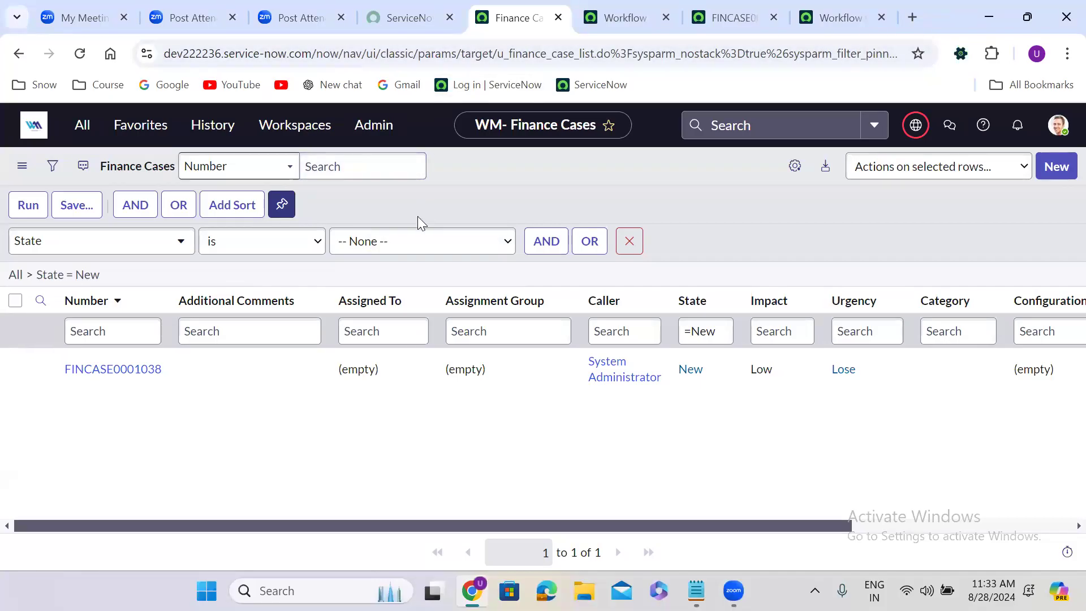
pyautogui.press('/')
pyautogui.write('u')
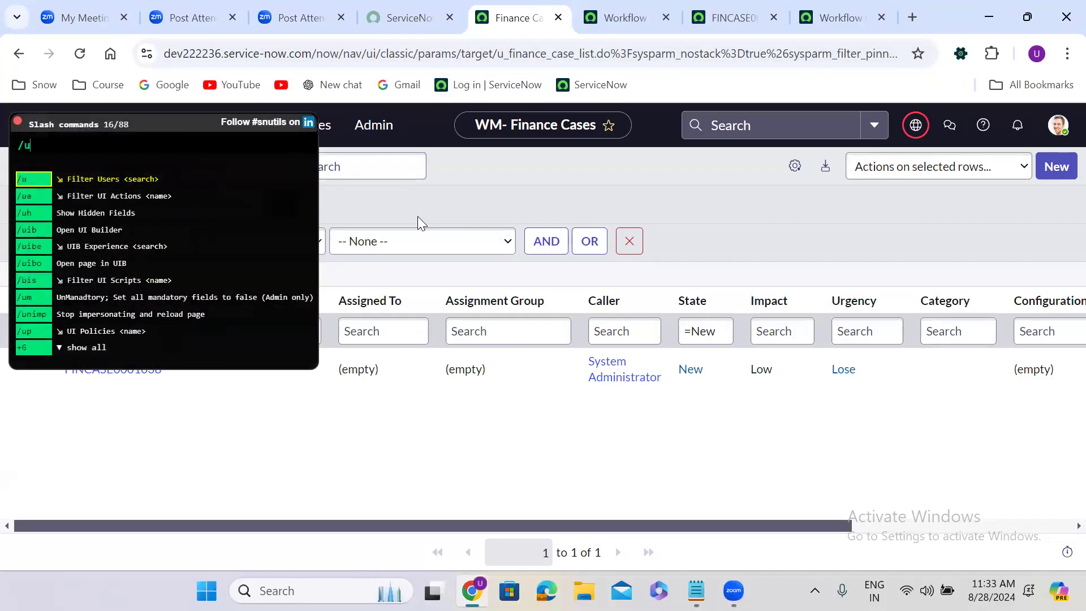
pyautogui.write('_fi')
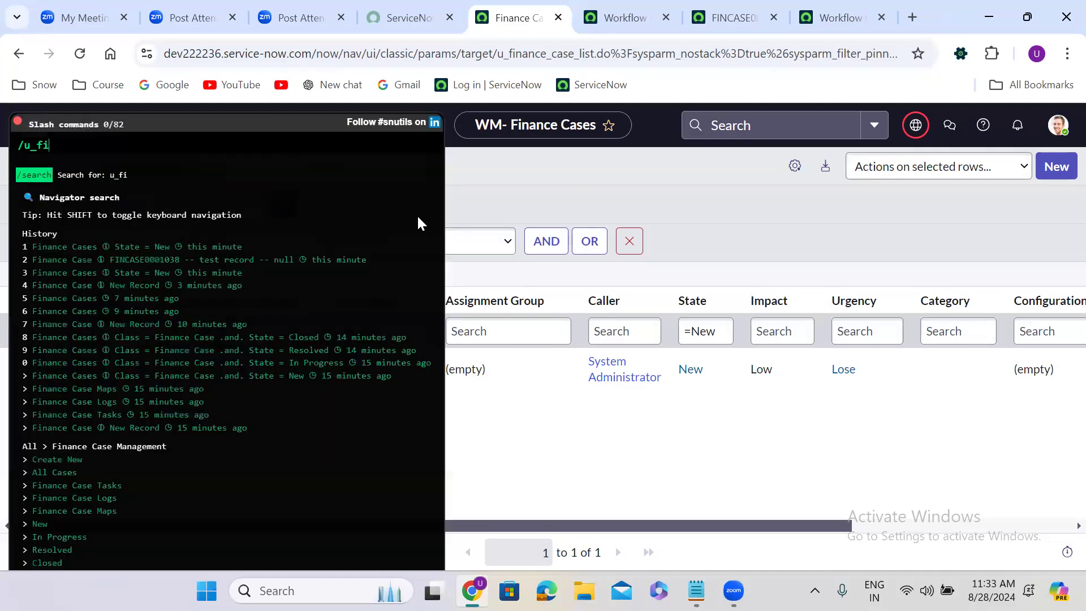
pyautogui.write('nance_ca')
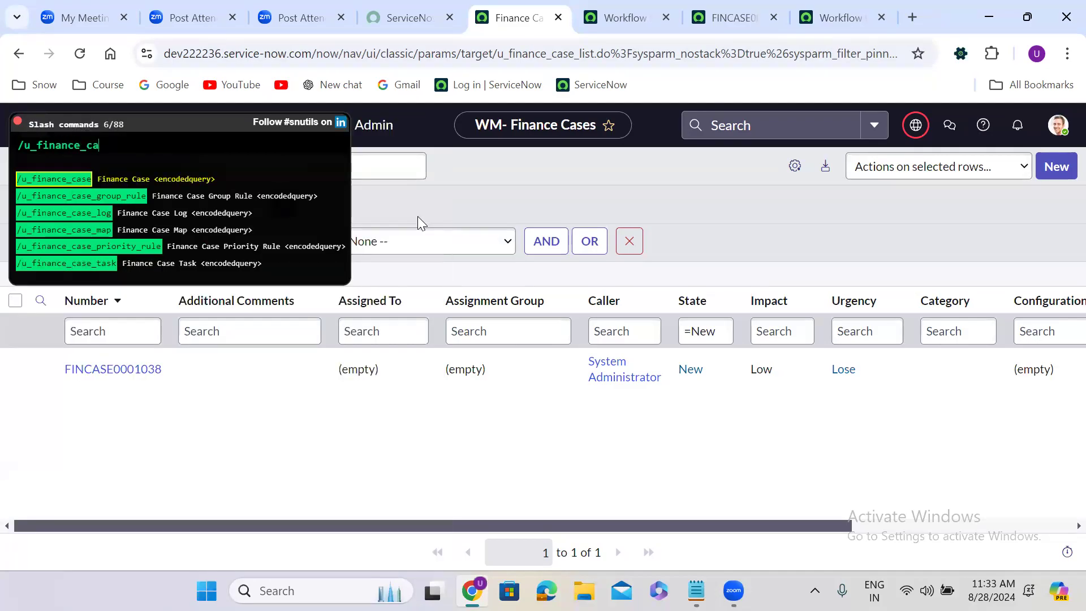
pyautogui.write('se u')
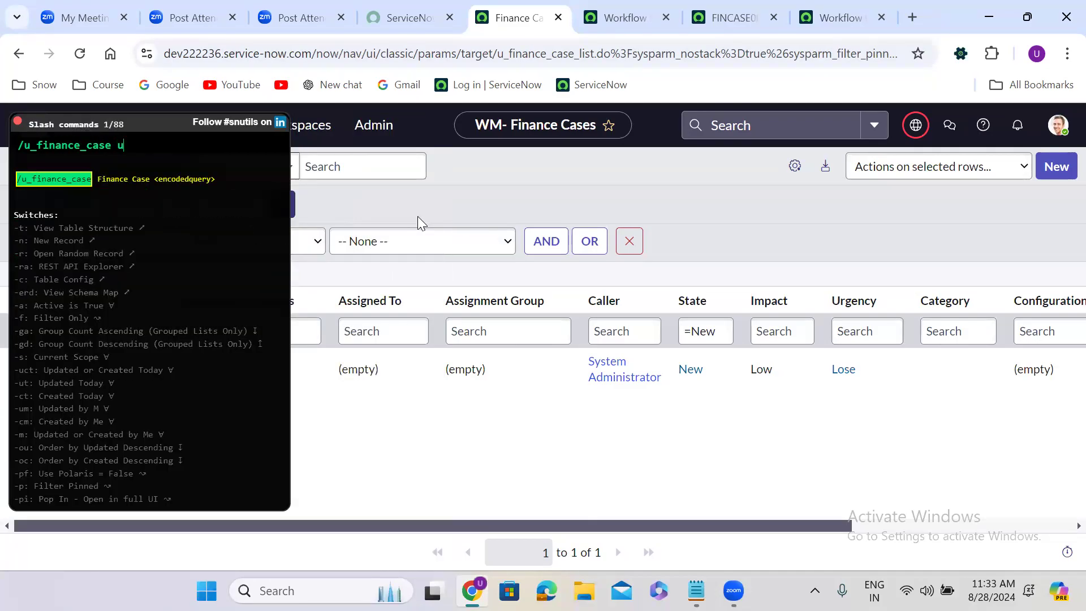
pyautogui.write('_state=I')
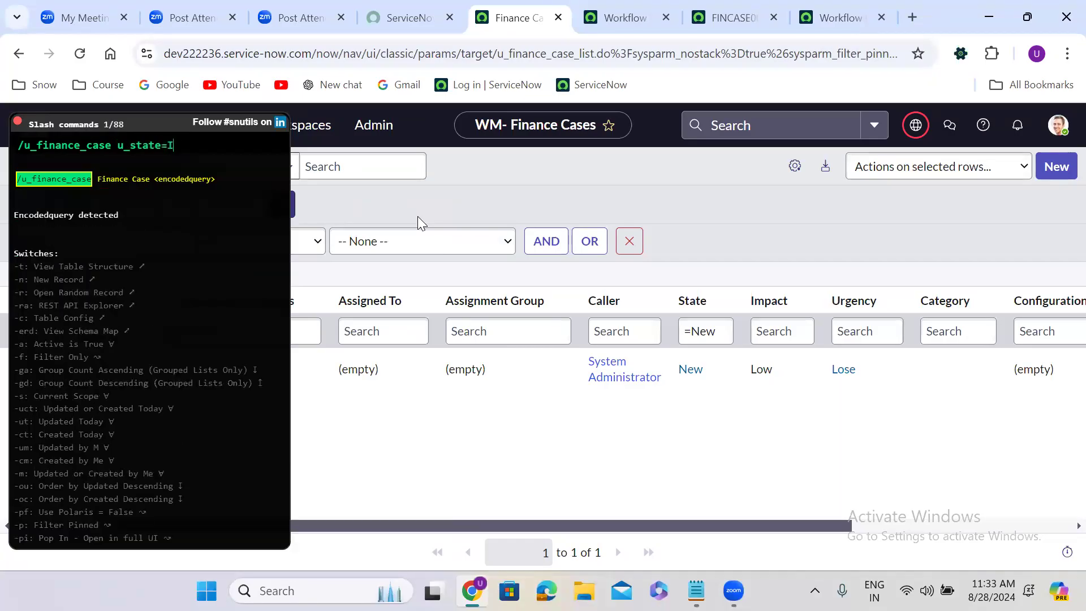
pyautogui.write('n Progress')
pyautogui.press('Return')
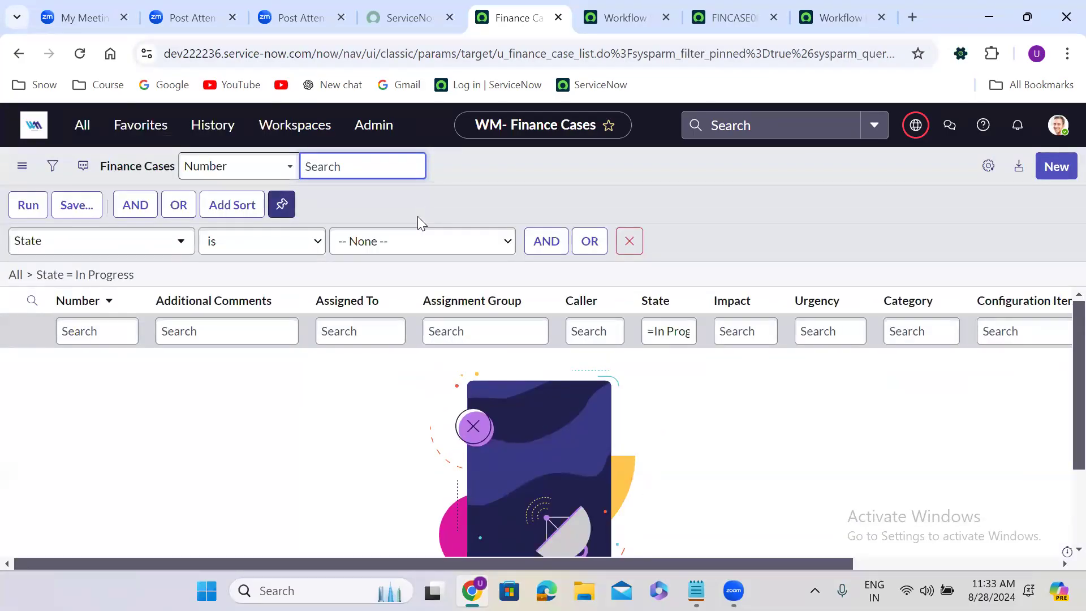
# Set the State condition's value to In Progress in the Finance Cases filter and run it
pyautogui.click(422, 249)
pyautogui.press('Down')
pyautogui.press('Down')
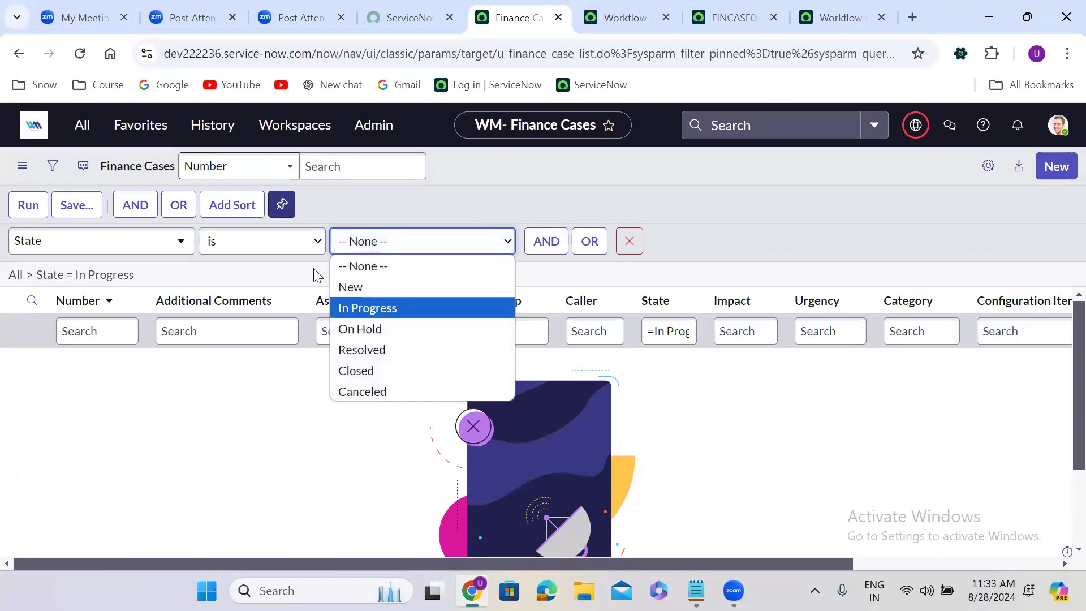
pyautogui.press('Return')
pyautogui.click(31, 208)
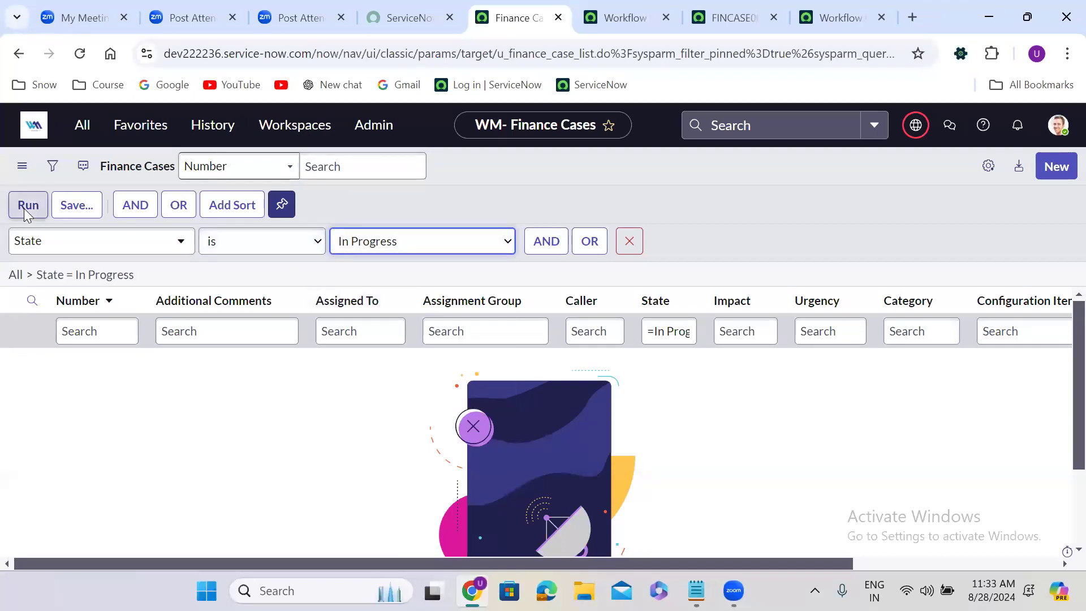
# Copy the State = In Progress filter's query and reopen the Finance Cases list with the slash command /u_finance_case u_state=2
pyautogui.rightClick(128, 199)
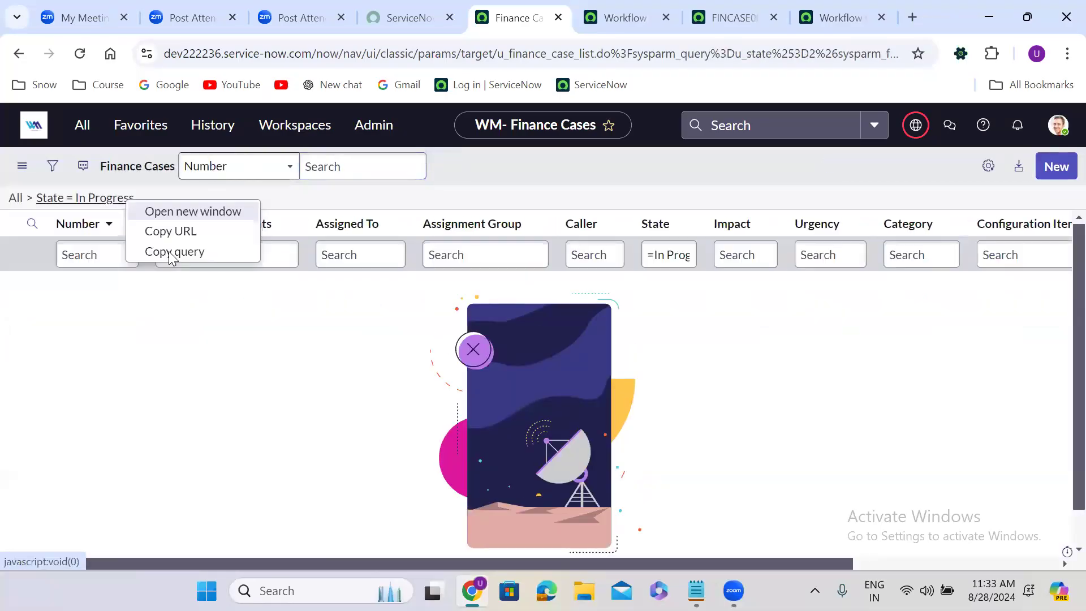
pyautogui.click(174, 251)
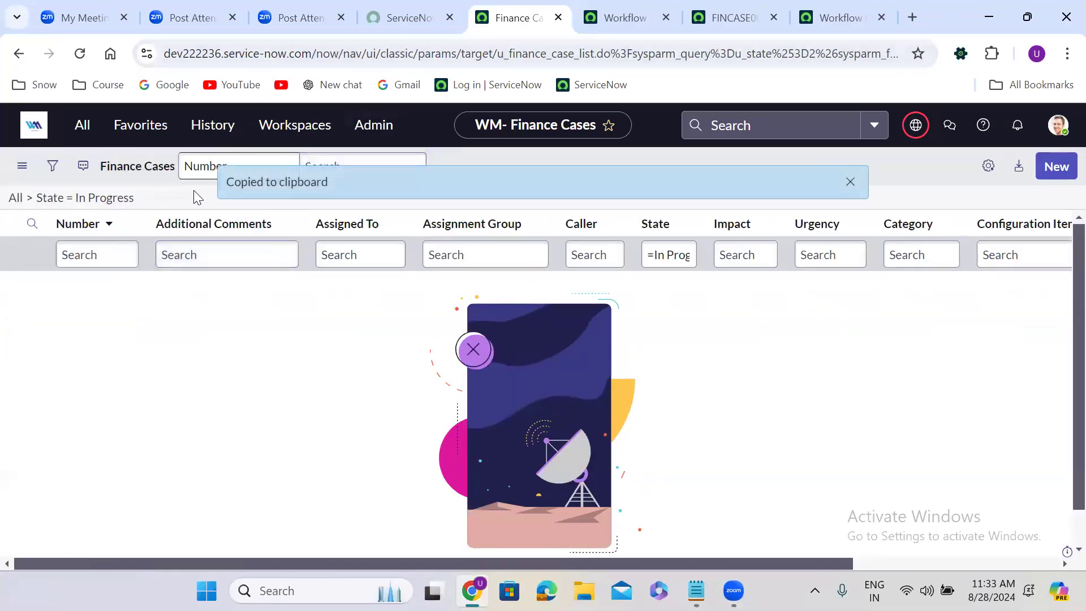
pyautogui.press('/')
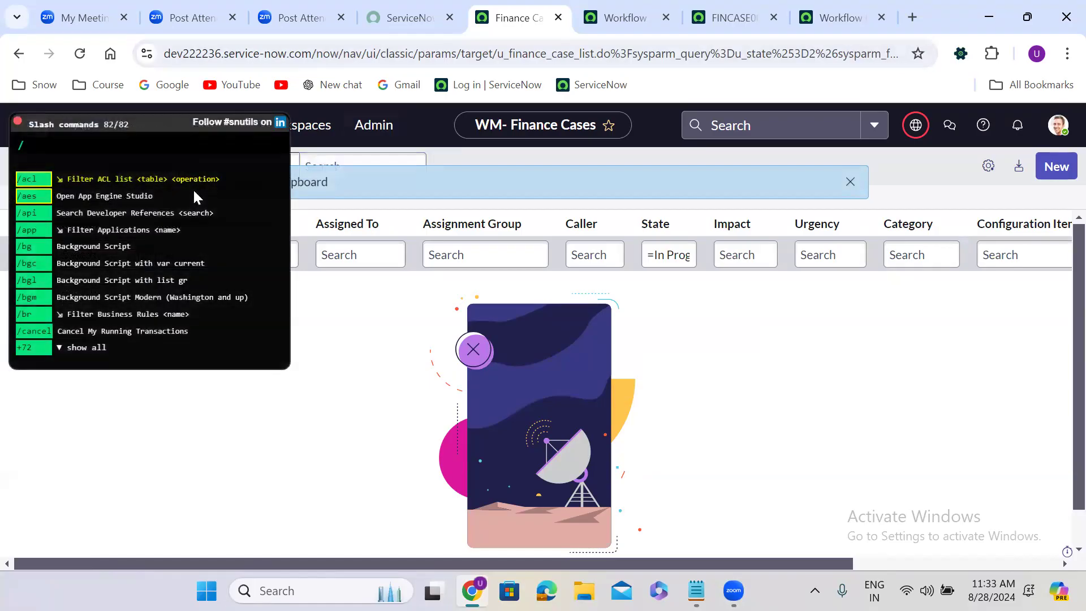
pyautogui.write('u_')
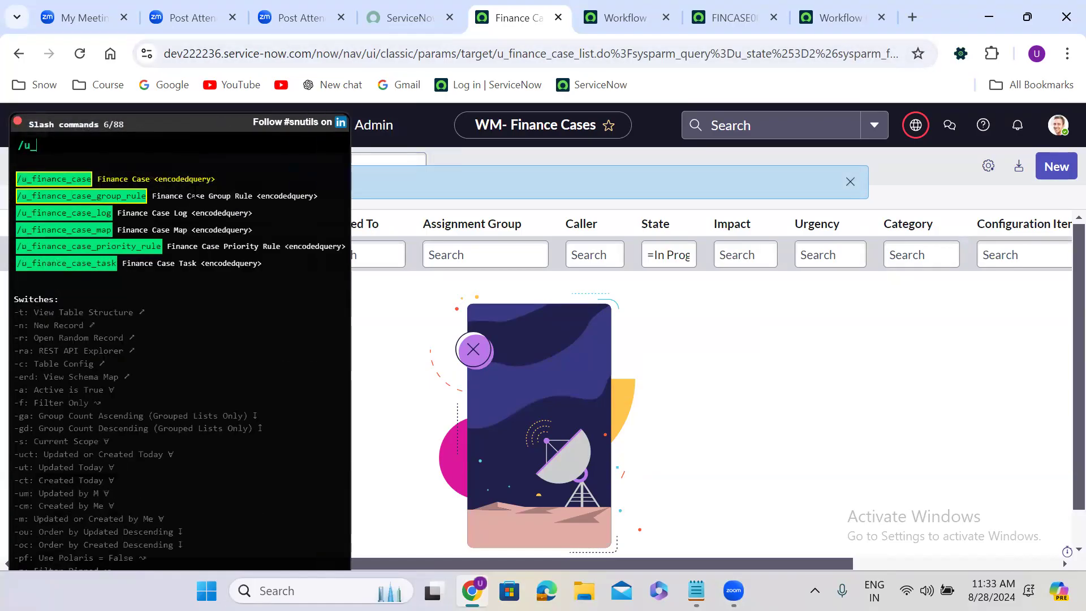
pyautogui.write('financ')
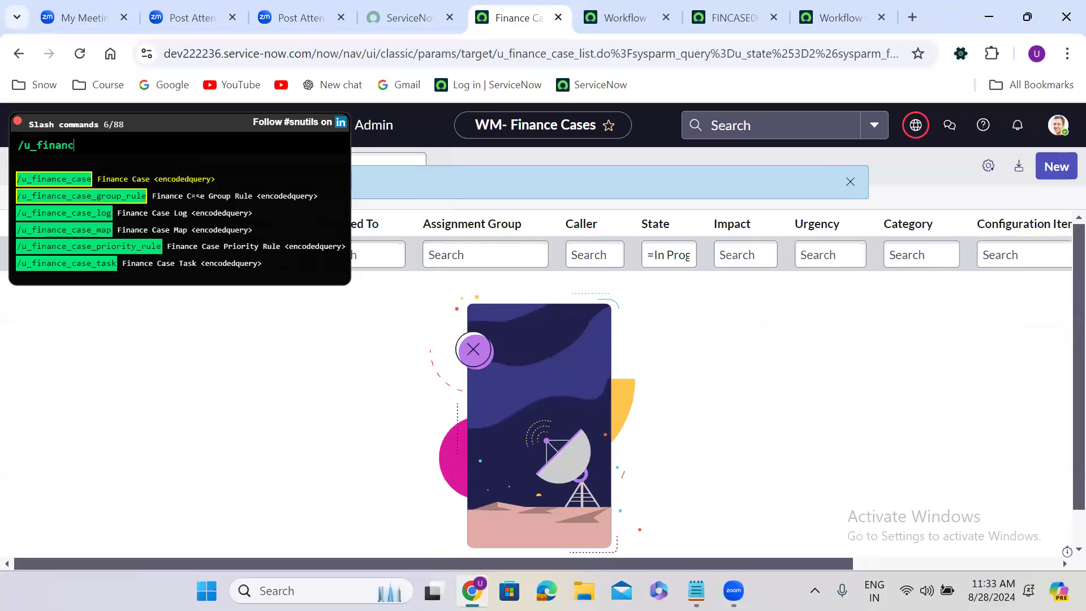
pyautogui.write('e_case')
pyautogui.hotkey('ctrl', 'v')
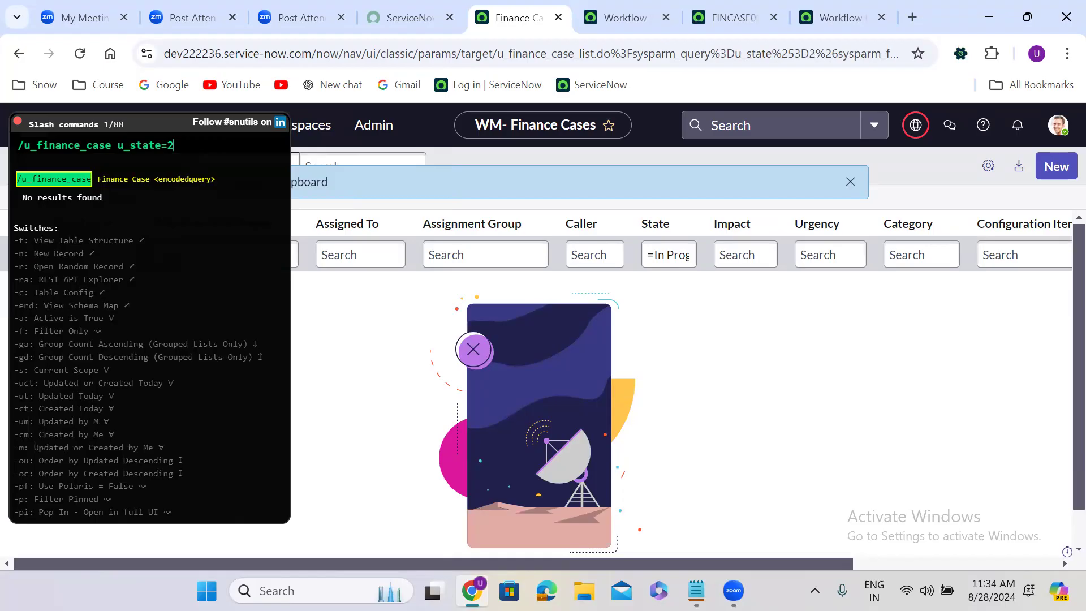
pyautogui.press('Return')
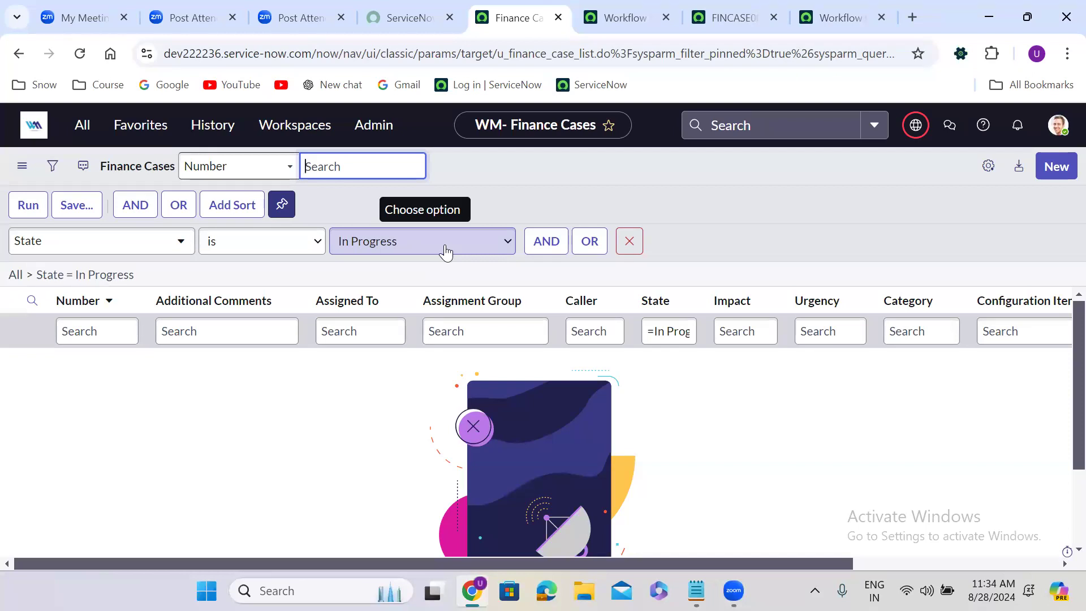
# Open the Users list filtered to active users with the slash command /sys_user active=true
pyautogui.click(81, 124)
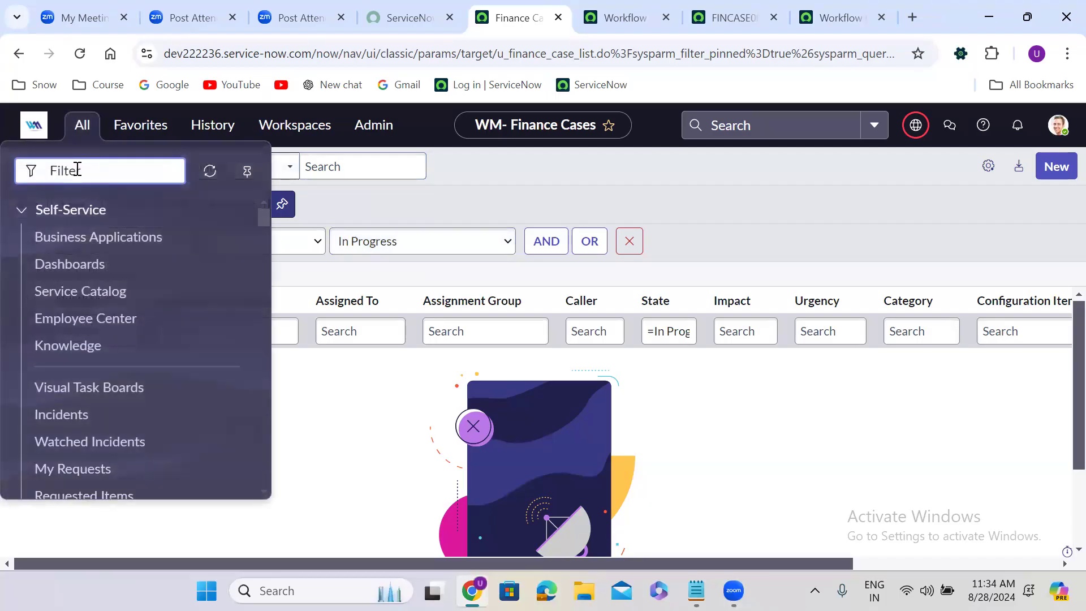
pyautogui.click(487, 160)
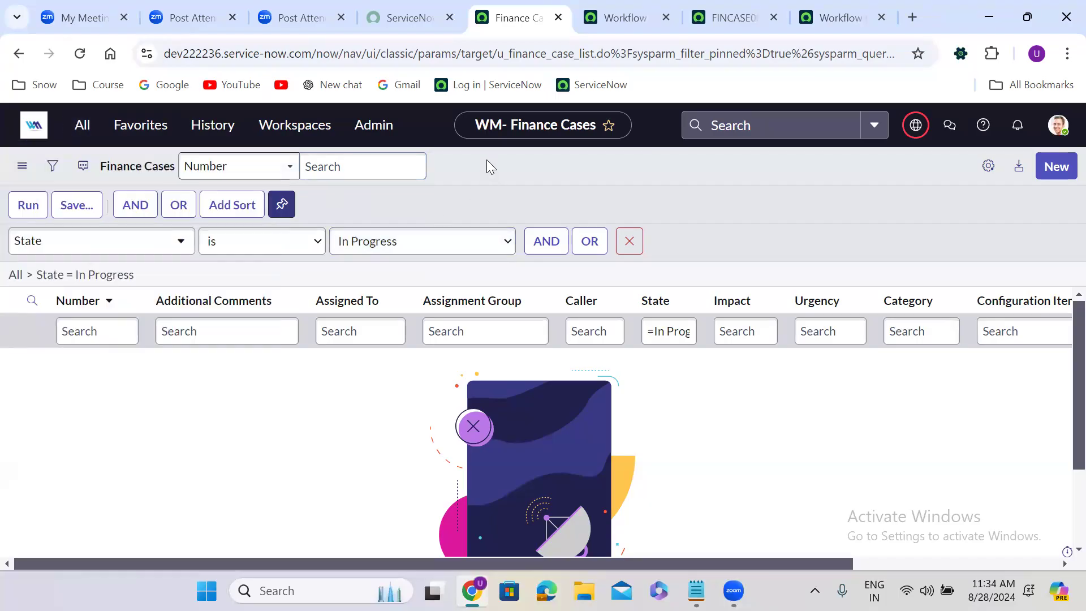
pyautogui.press('/')
pyautogui.write('sy')
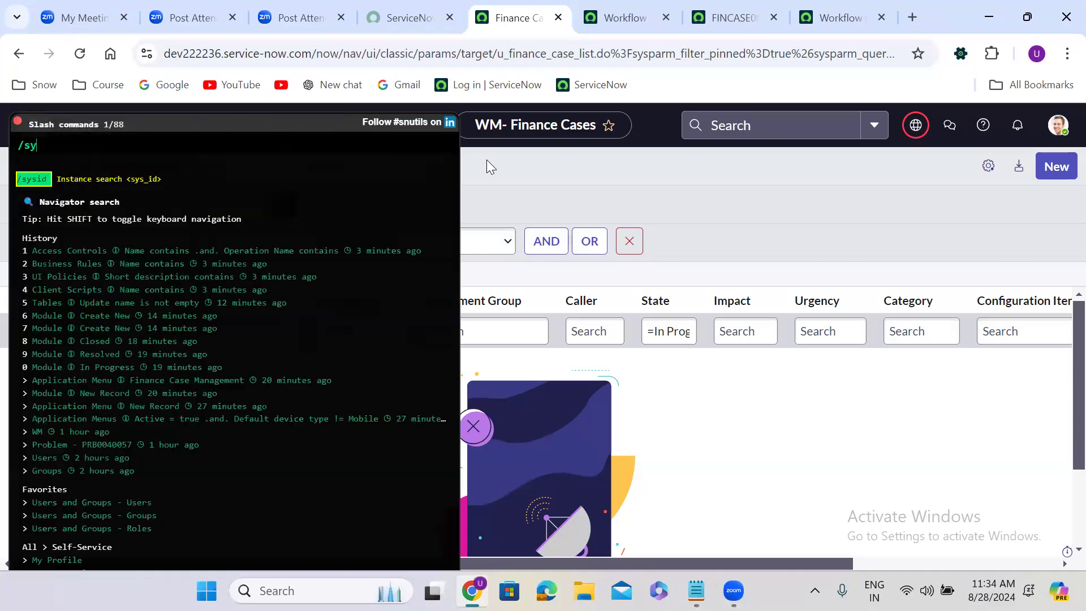
pyautogui.write('s_user')
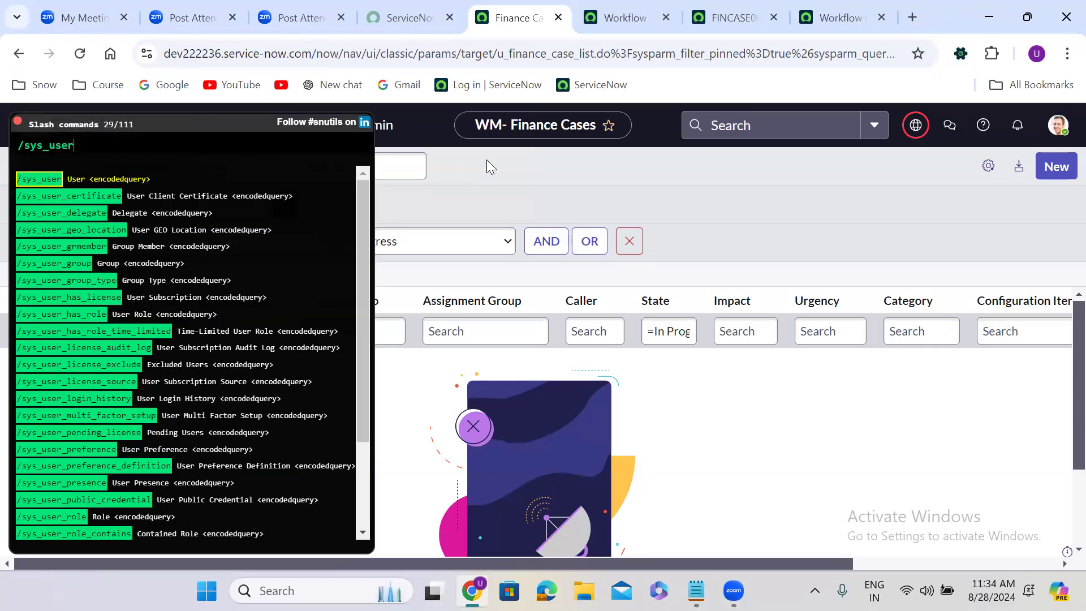
pyautogui.write(' active=true')
pyautogui.press('Return')
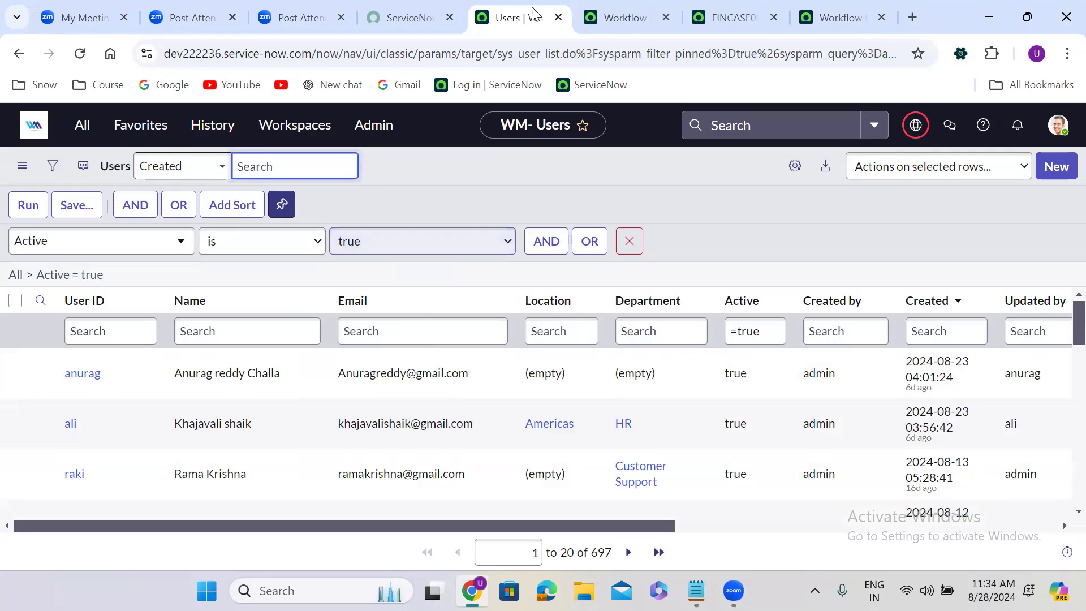
# Switch to the first Workflow Studio browser tab and close all tabs after it
pyautogui.click(618, 16)
pyautogui.rightClick(619, 18)
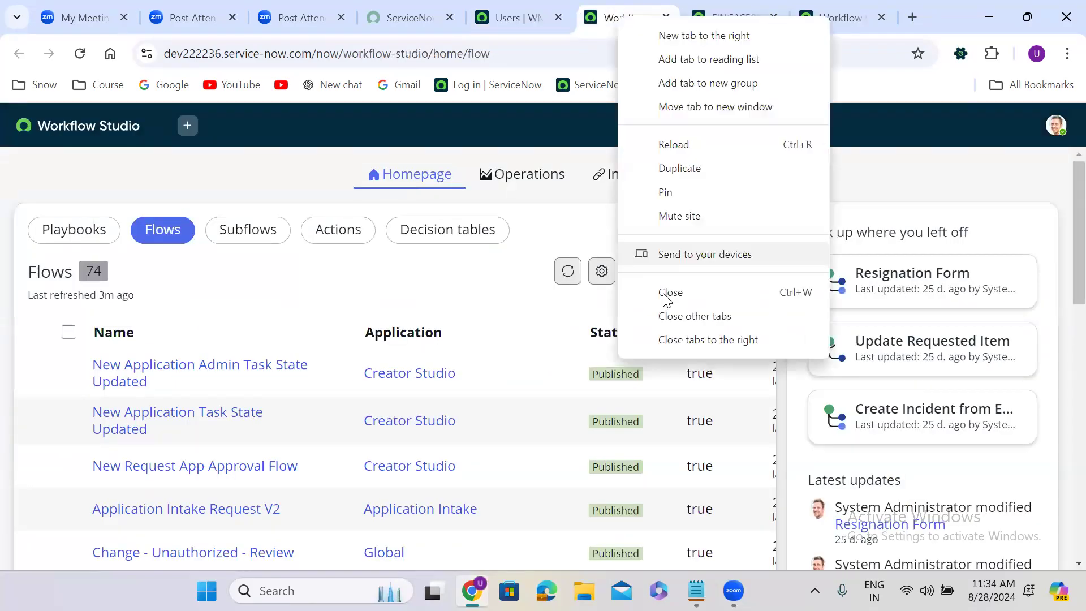
pyautogui.click(679, 340)
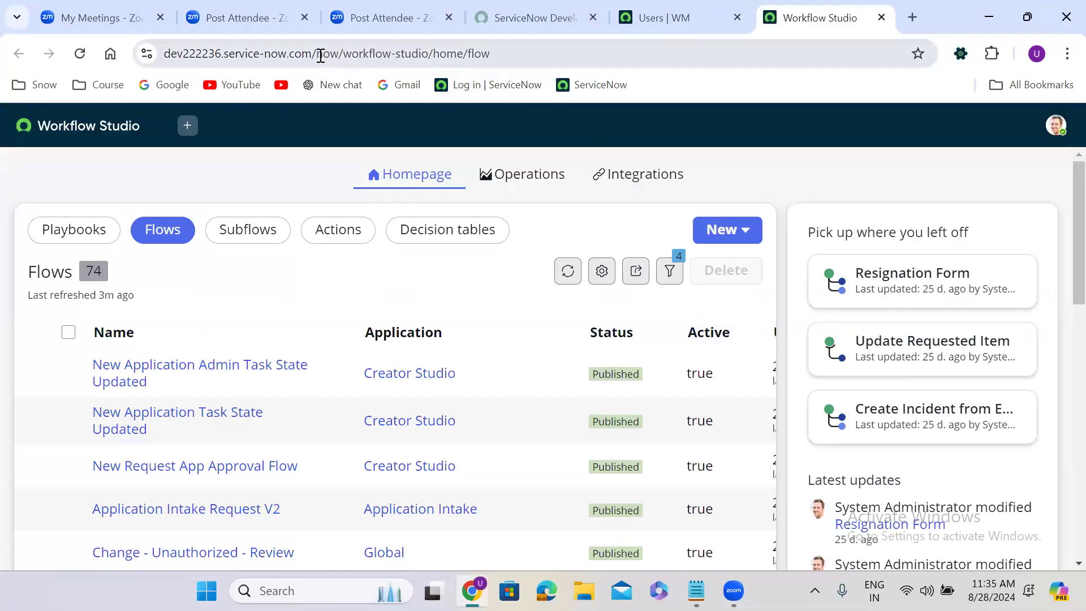
# Replace the Workflow Studio path in the instance's web address with u_finance_case.do
pyautogui.moveTo(320, 55); pyautogui.dragTo(562, 52)
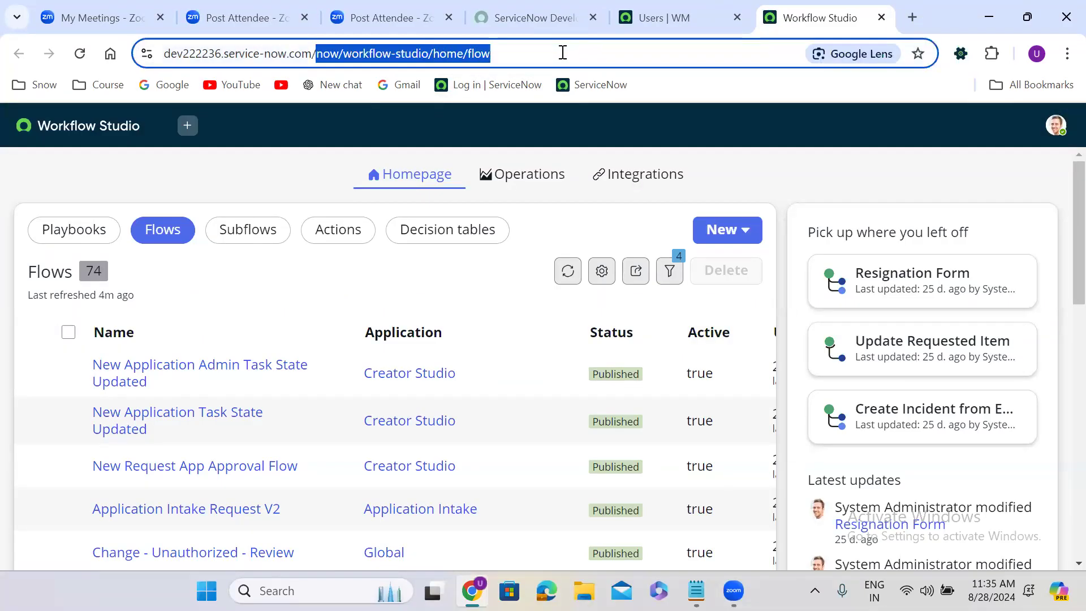
pyautogui.press('BackSpace')
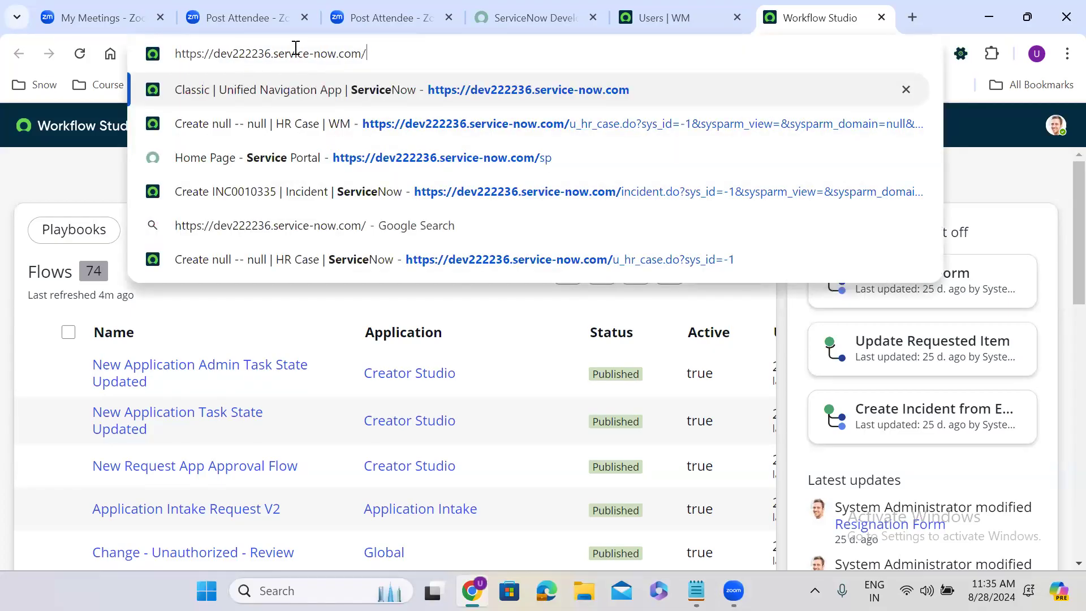
pyautogui.write('u_')
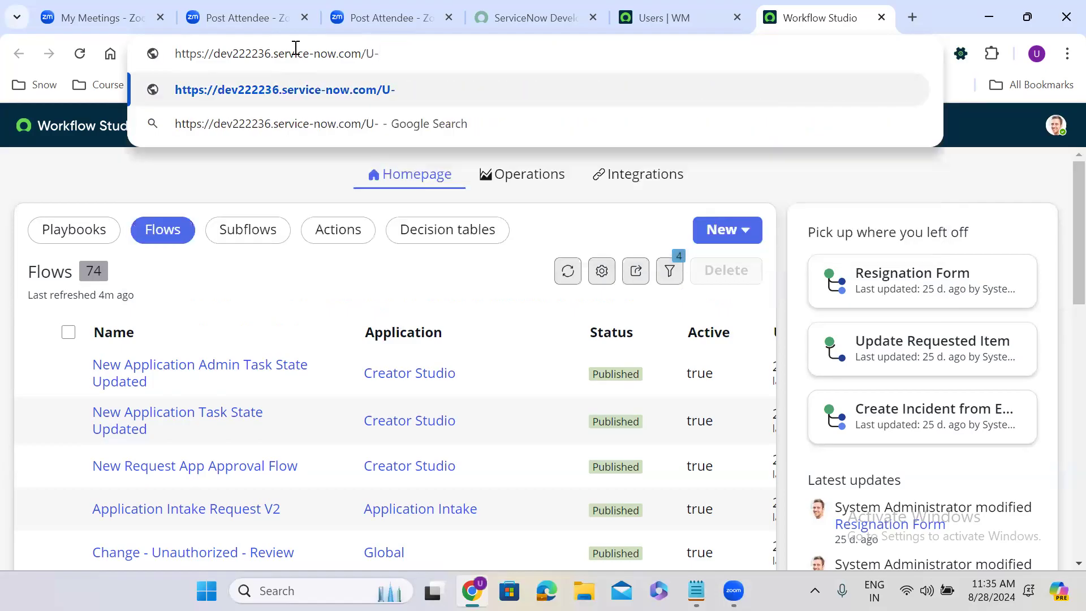
pyautogui.press('BackSpace')
pyautogui.press('BackSpace')
pyautogui.write('u_')
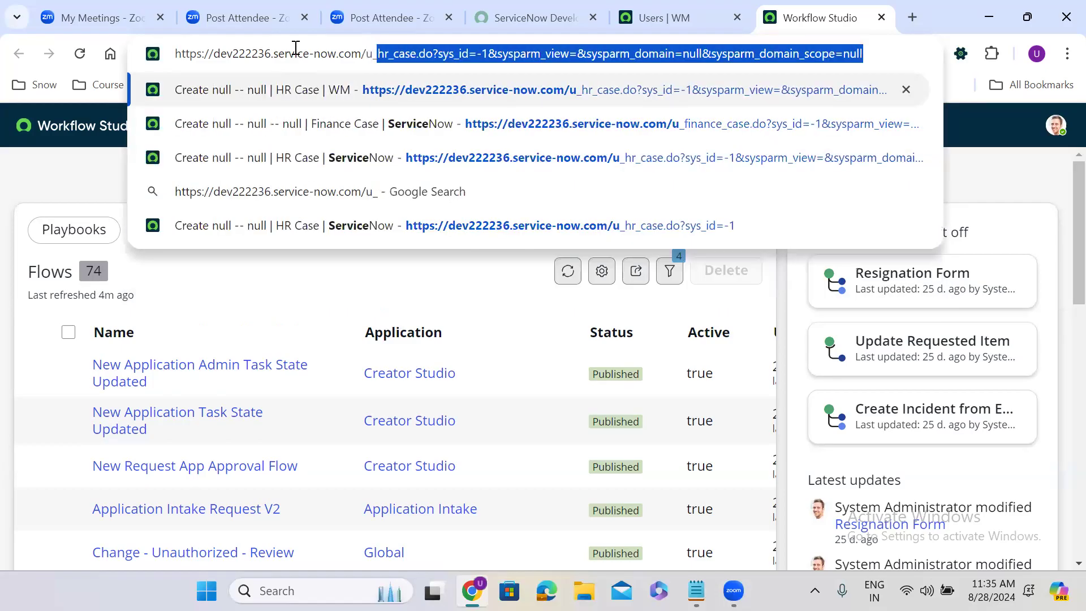
pyautogui.write('fin')
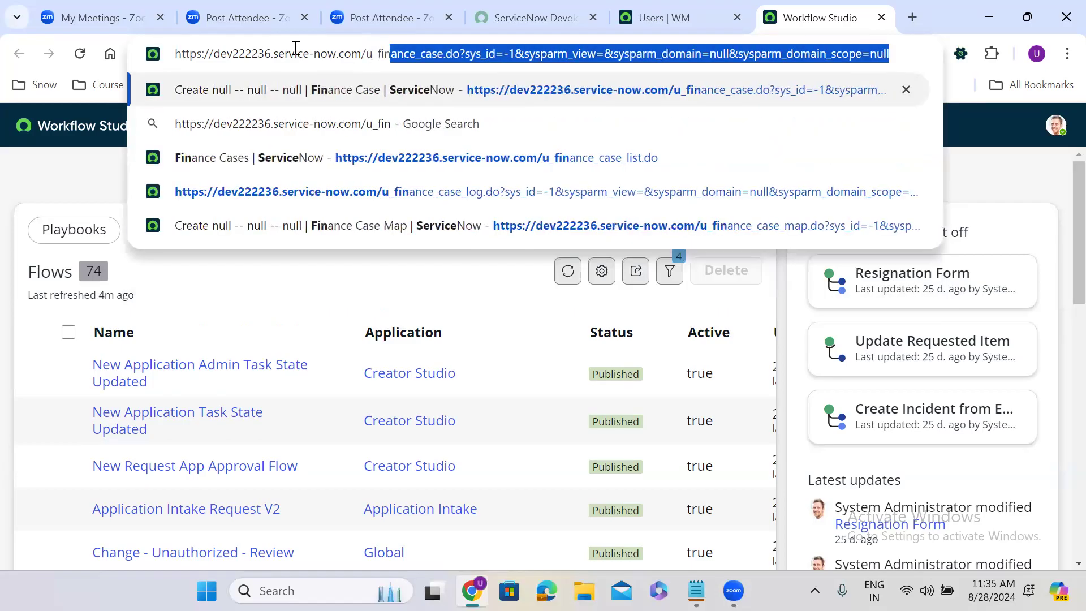
pyautogui.write('ance_ca')
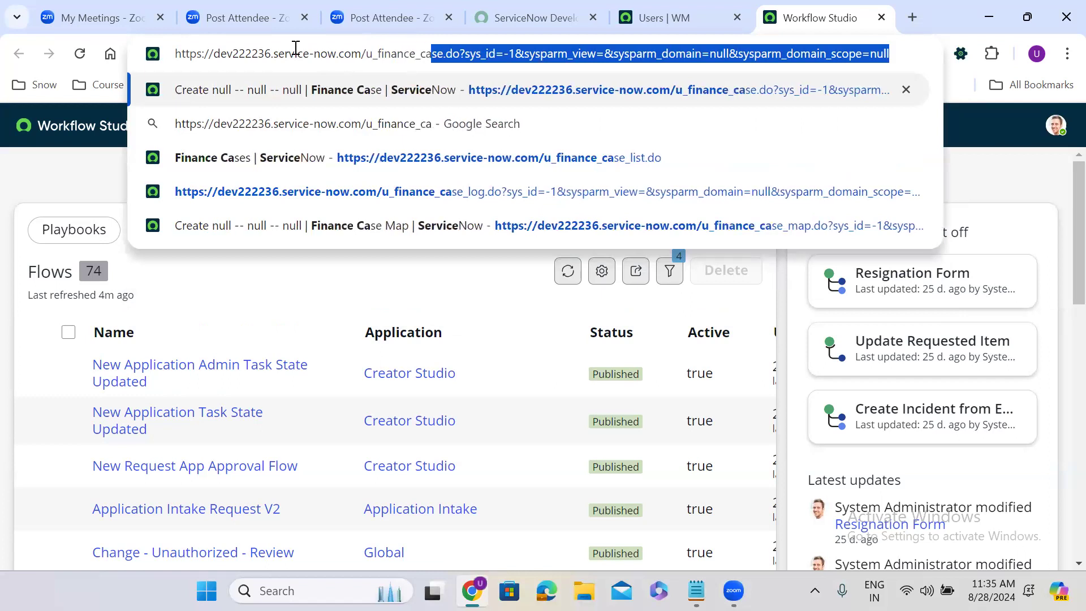
pyautogui.write('se.do')
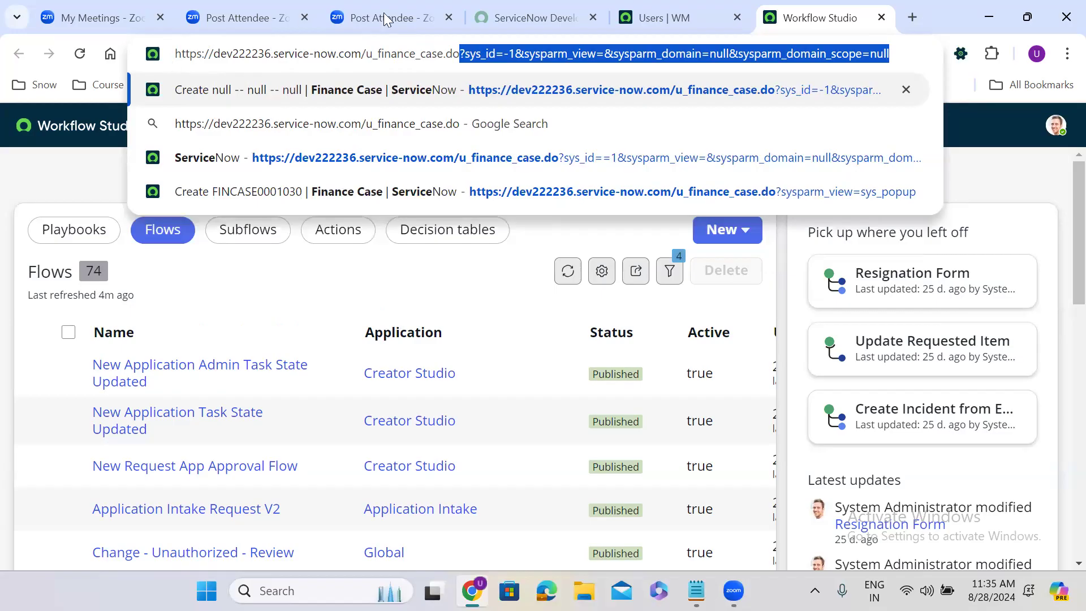
# Trim the address's parameters to ?sys_id=-1 and load the blank Finance Case form
pyautogui.click(520, 53)
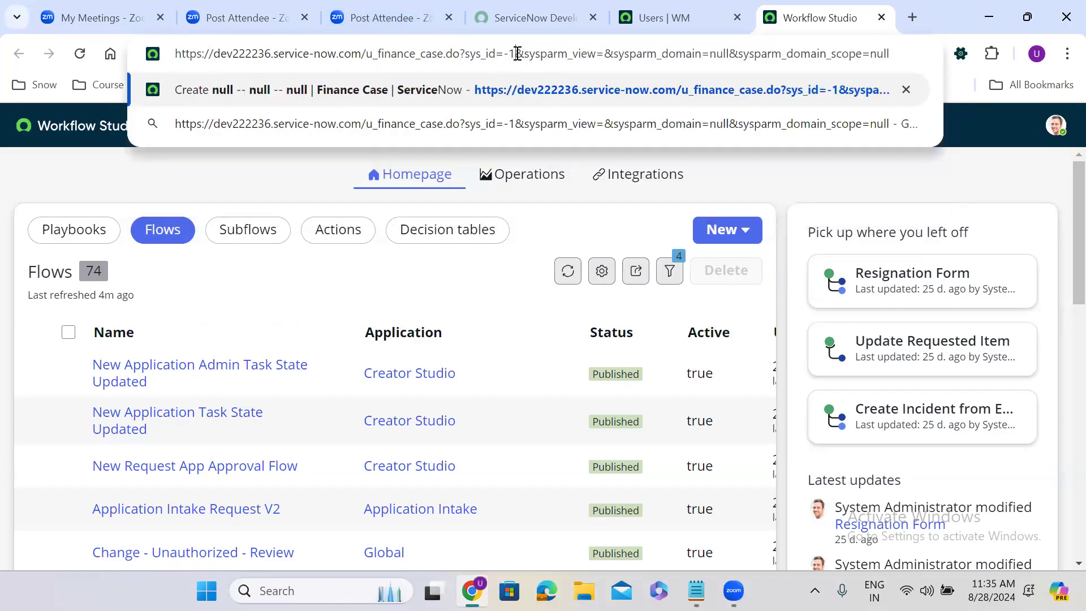
pyautogui.hotkey('shift', 'End')
pyautogui.press('Delete')
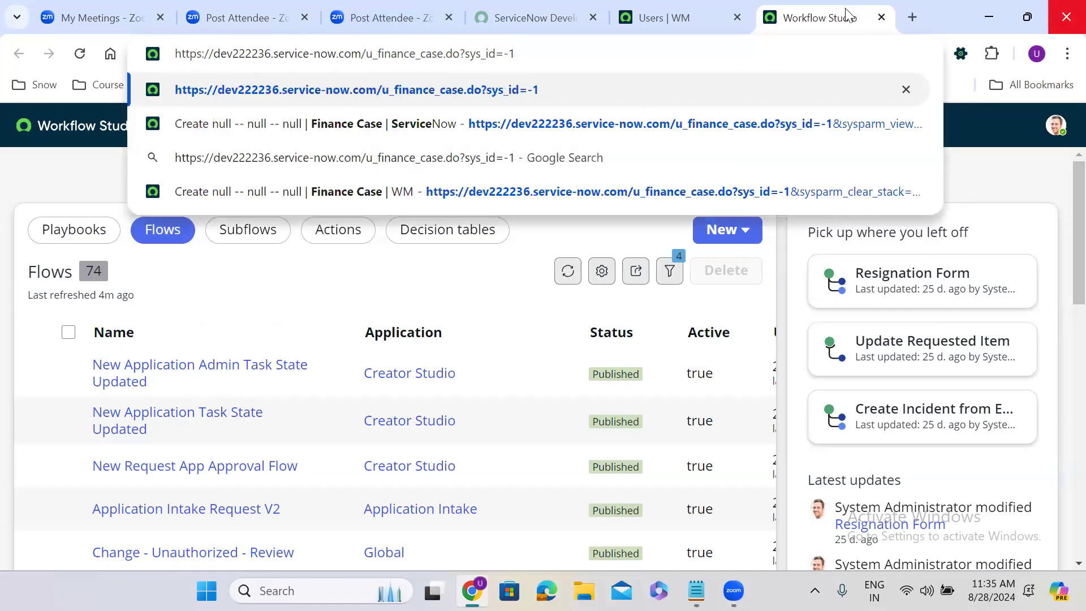
pyautogui.doubleClick(407, 54)
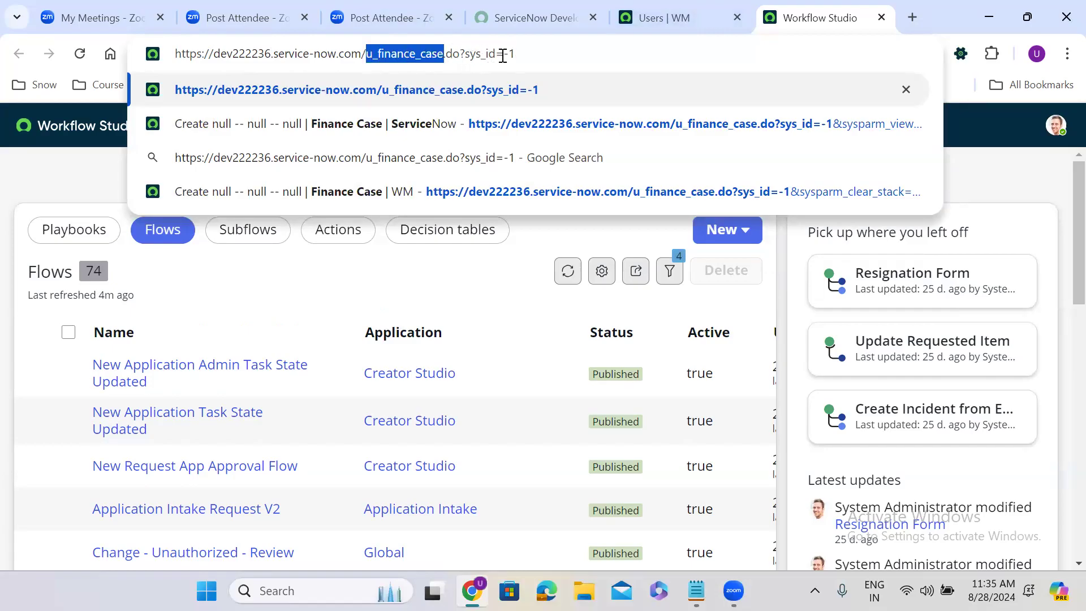
pyautogui.click(529, 55)
pyautogui.press('Return')
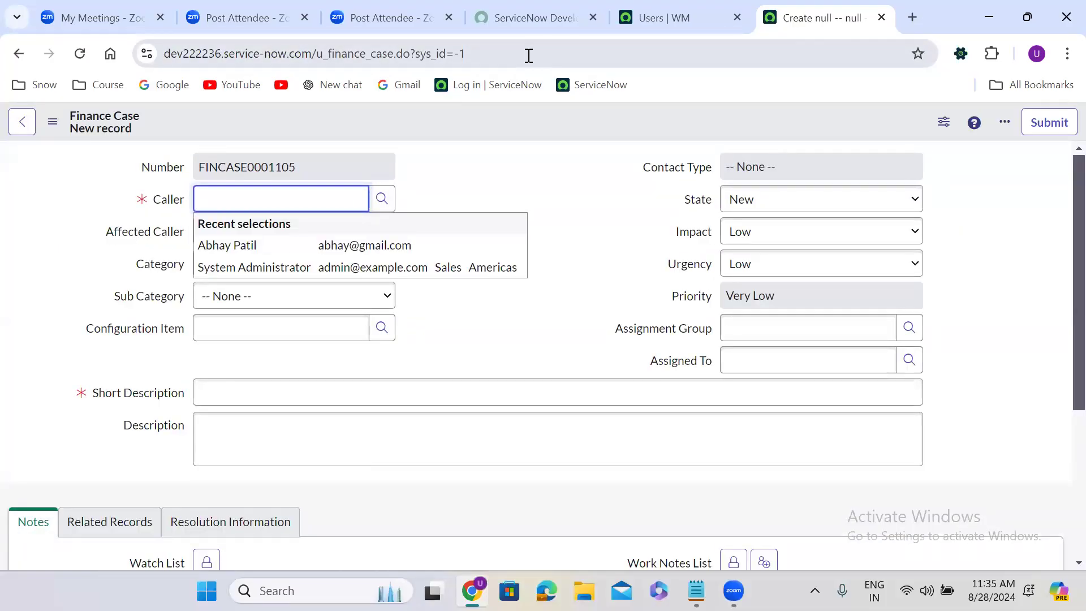
# Open a new User record form by changing the table name in the address to sys_user
pyautogui.doubleClick(332, 52)
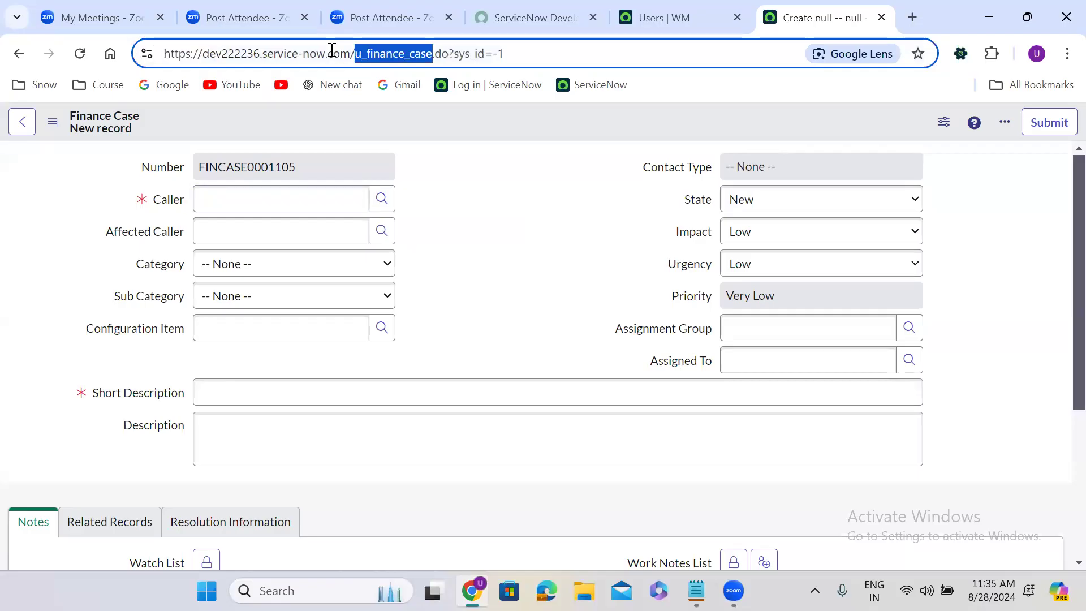
pyautogui.write('sys_u')
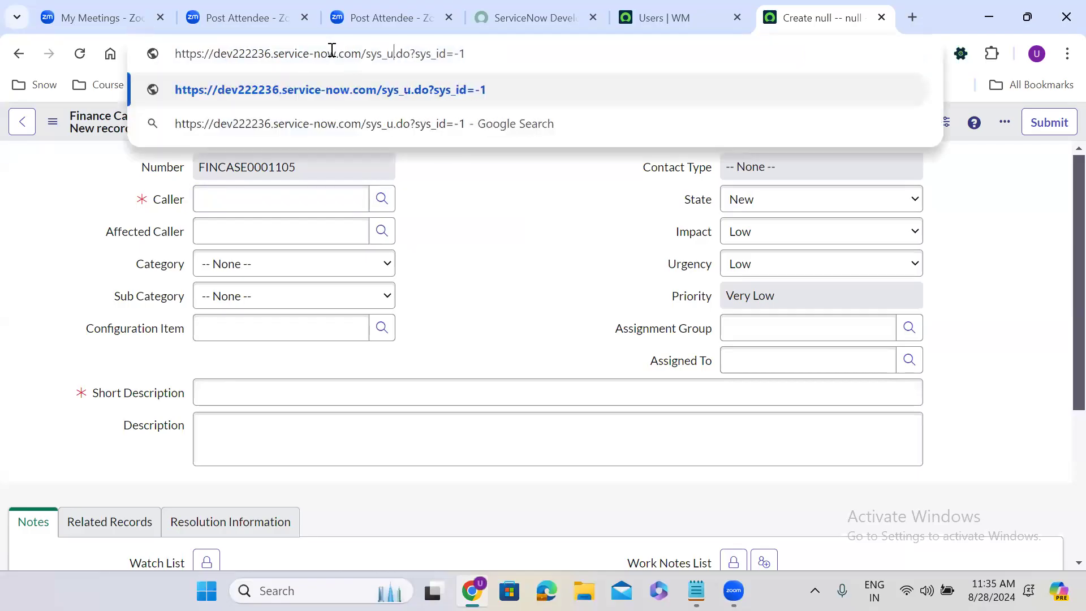
pyautogui.write('ser')
pyautogui.press('Return')
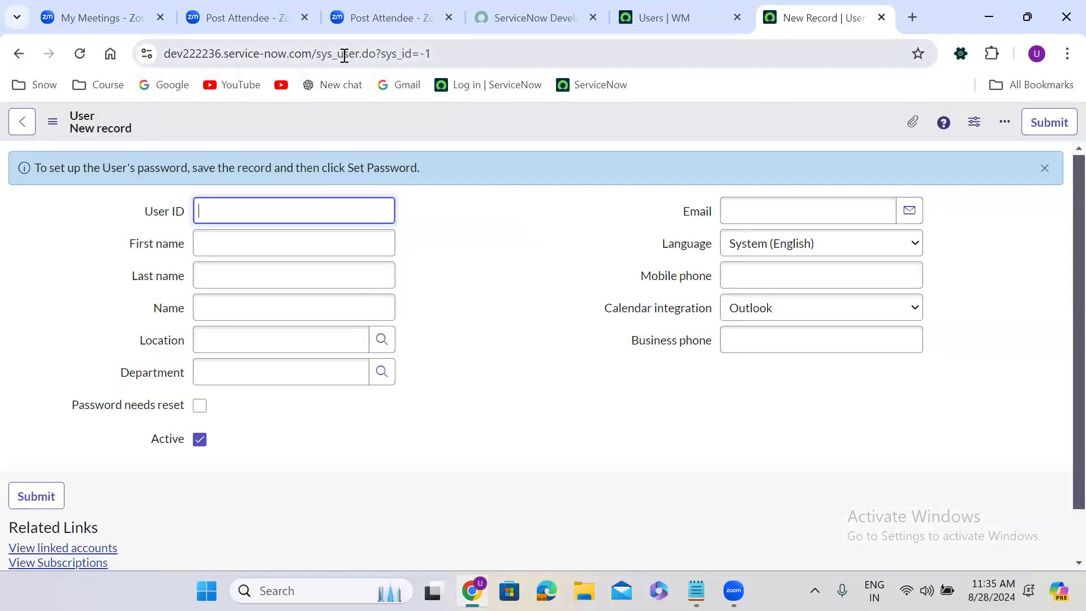
# Open a new Problem record form by replacing the table name in the address with problem
pyautogui.doubleClick(344, 54)
pyautogui.write('problem')
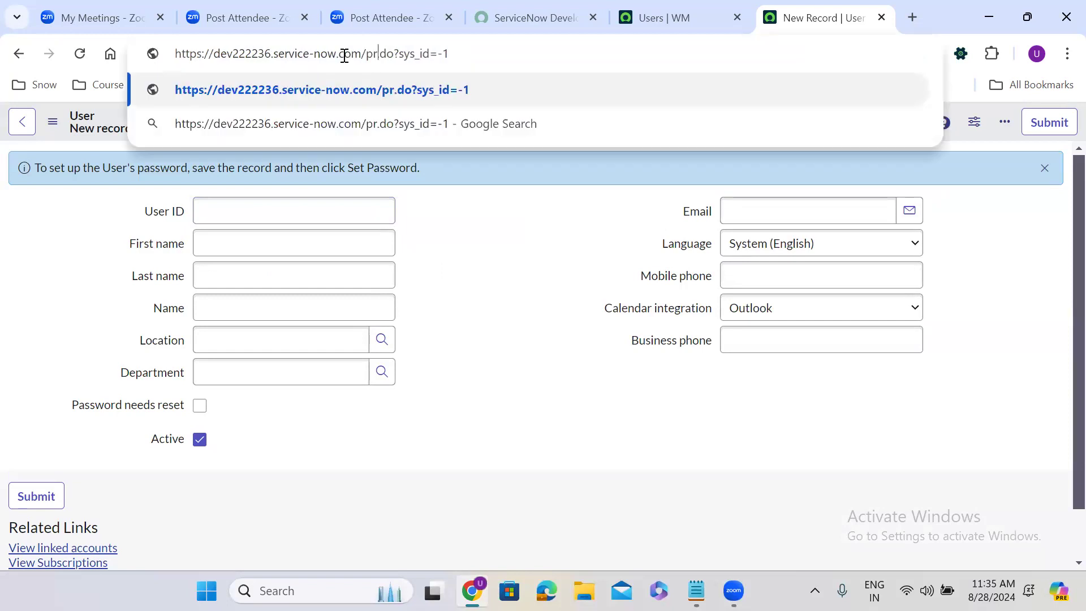
pyautogui.press('Return')
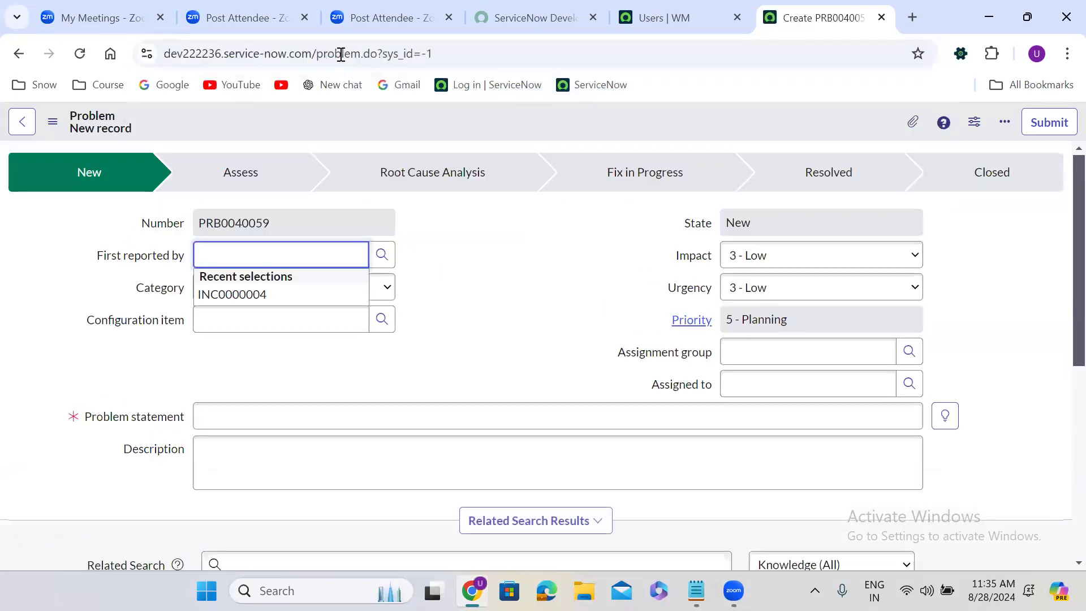
# Open a new Change Request record form by setting the address's table name to change_request, and highlight that name
pyautogui.doubleClick(343, 54)
pyautogui.write('change')
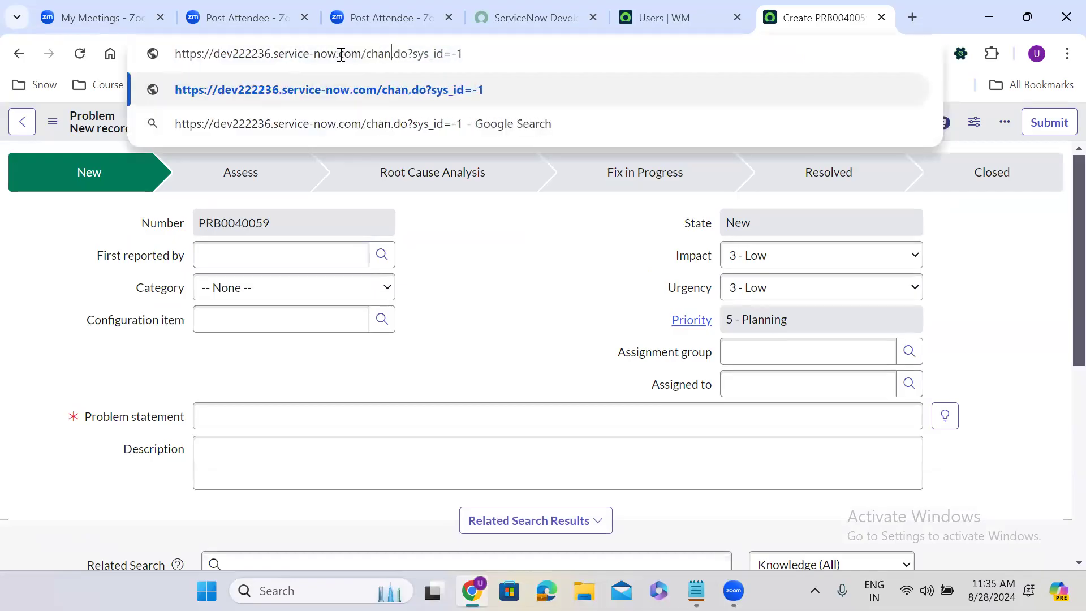
pyautogui.write('_req')
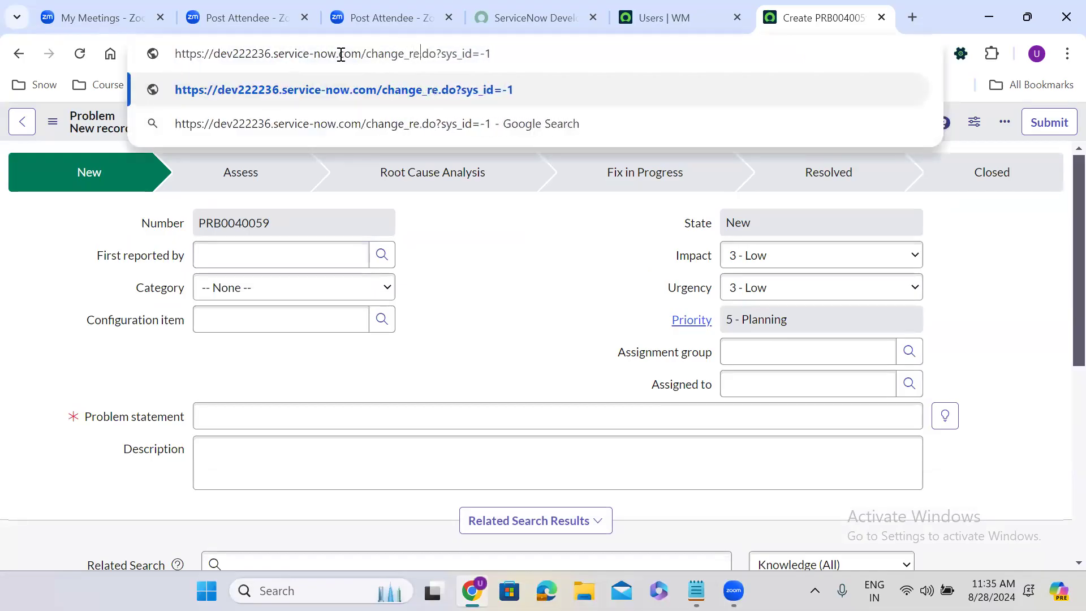
pyautogui.write('uest')
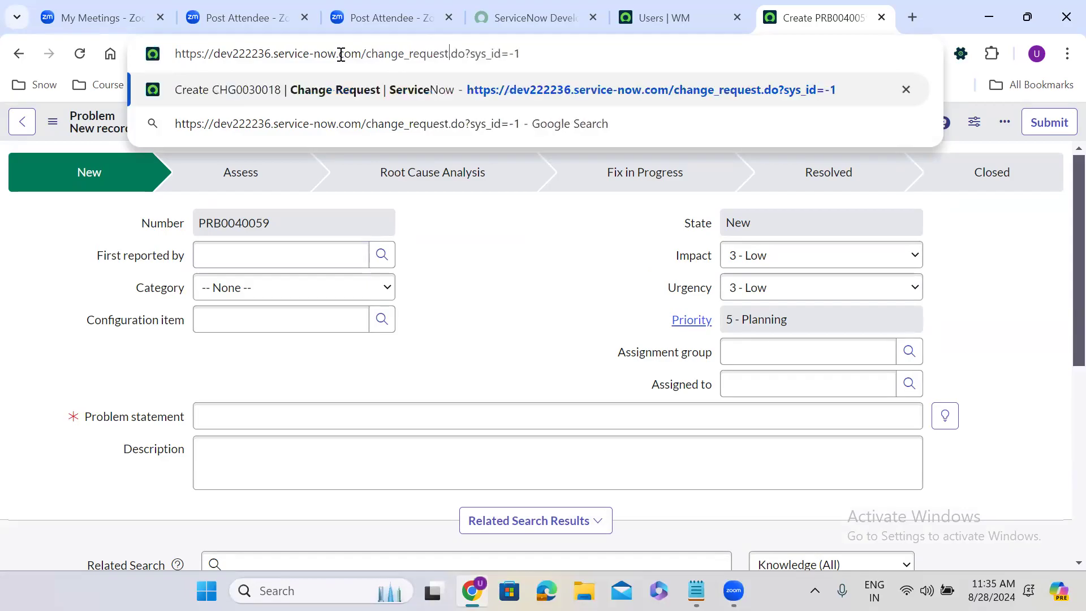
pyautogui.press('Return')
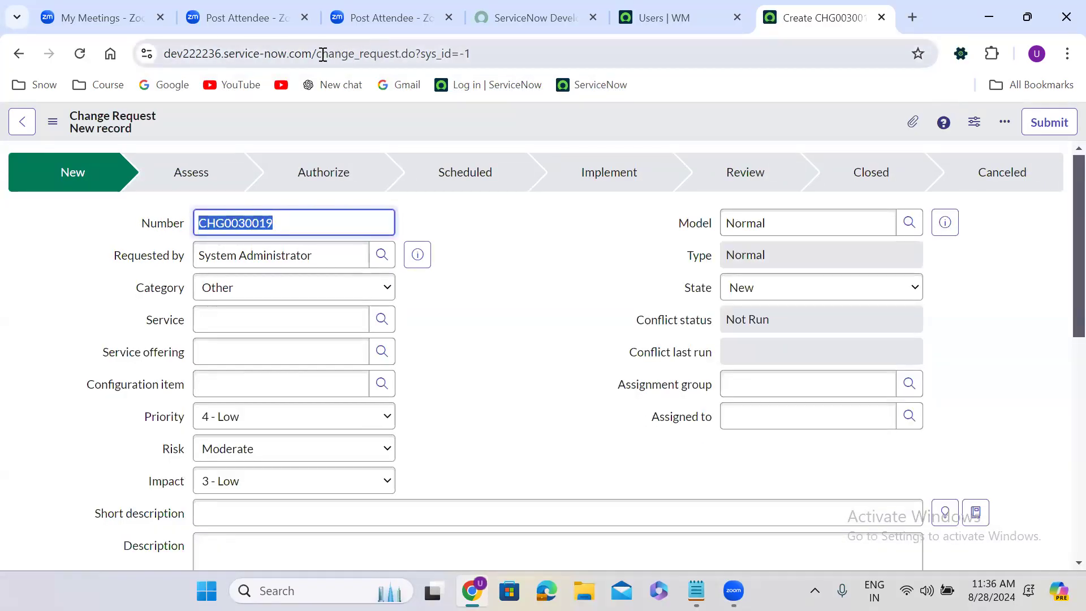
pyautogui.moveTo(323, 54); pyautogui.dragTo(402, 54)
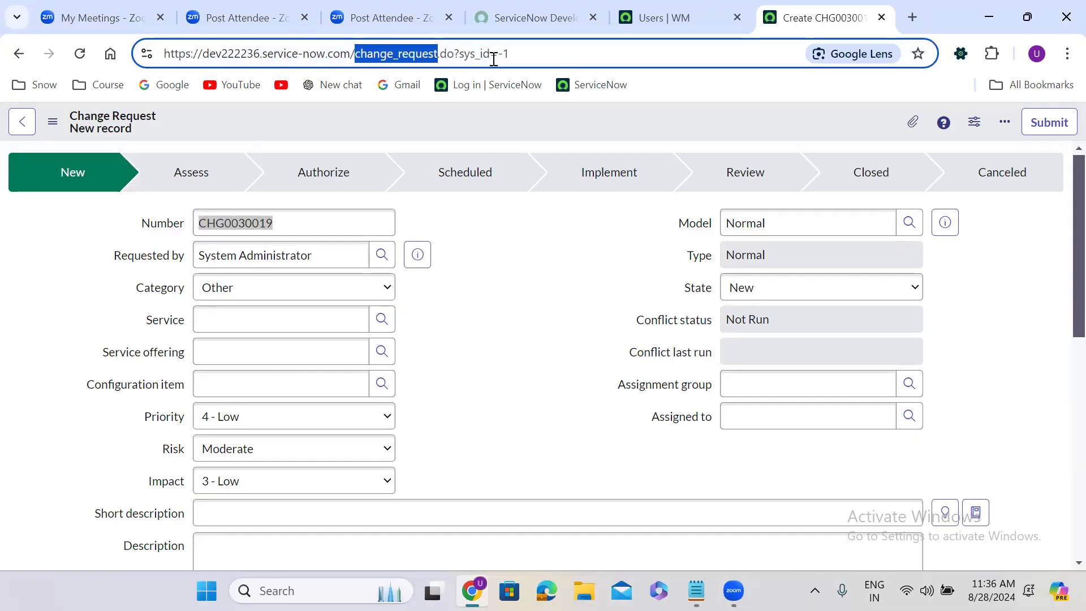
# Open the Change Request list by appending _list to the address's table name and removing the ?sys_id=-1 parameter
pyautogui.click(529, 57)
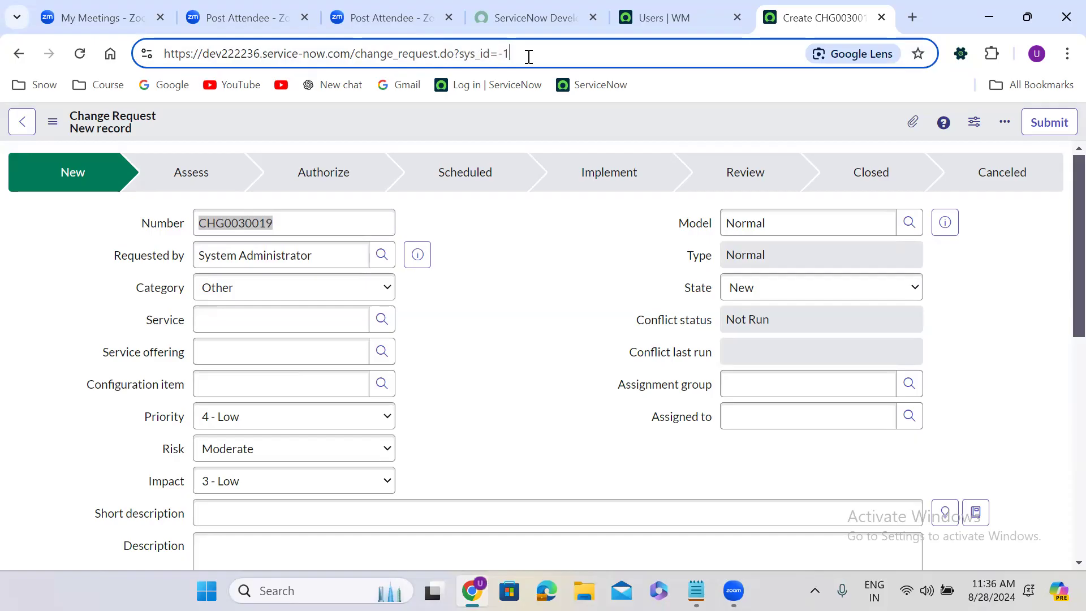
pyautogui.doubleClick(376, 54)
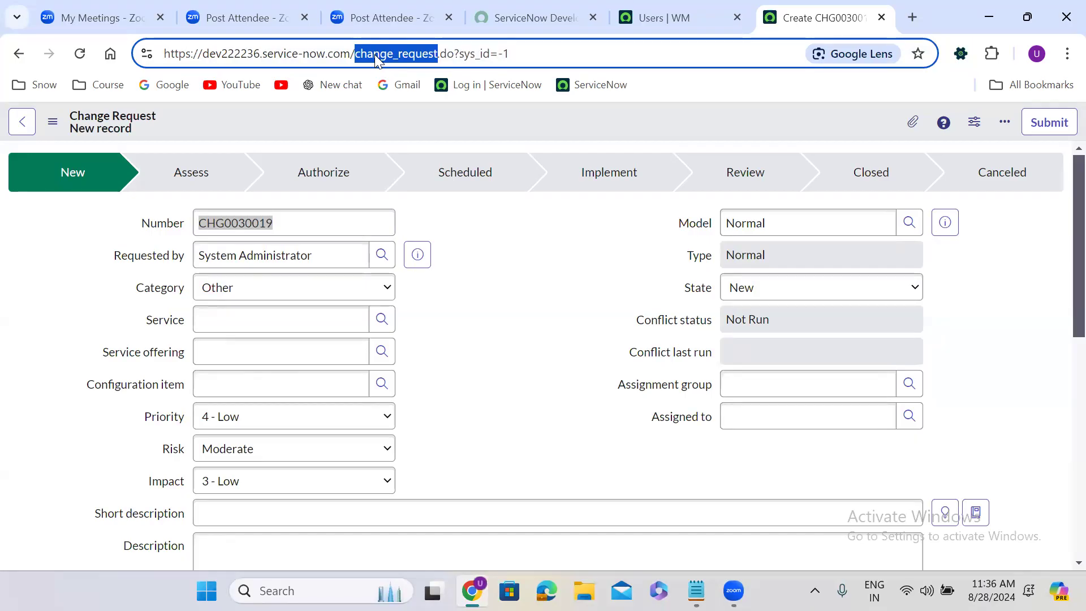
pyautogui.press('Right')
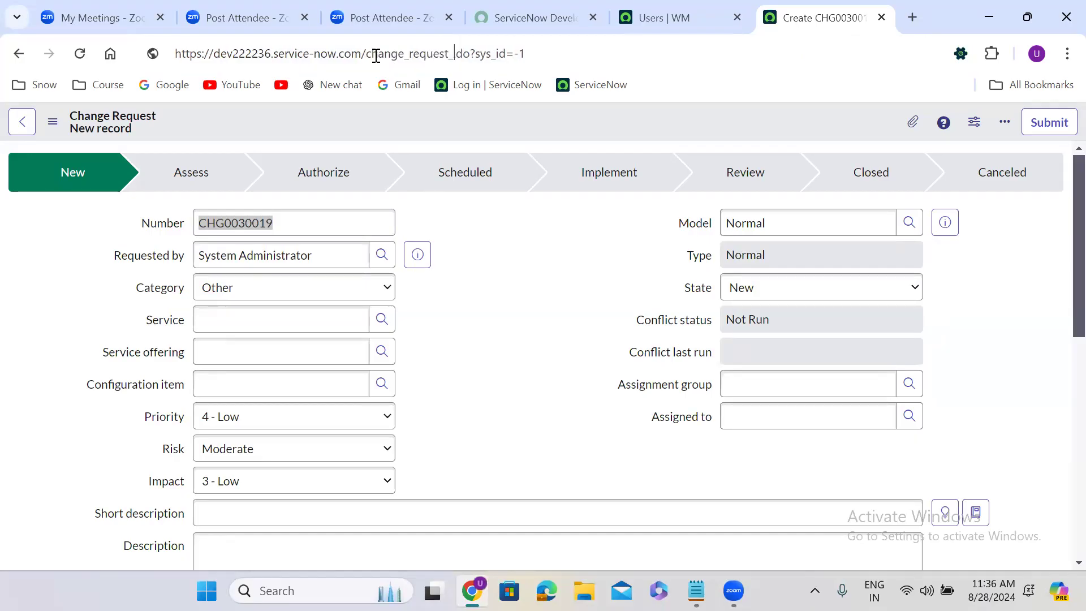
pyautogui.write('_lis')
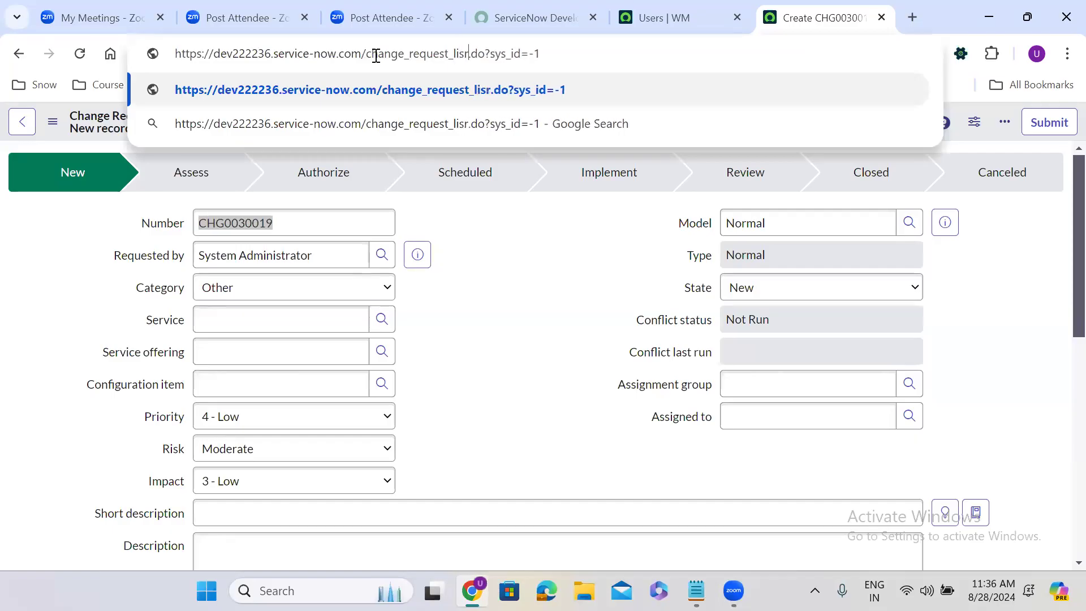
pyautogui.write('t')
pyautogui.moveTo(485, 53); pyautogui.dragTo(770, 33)
pyautogui.press('BackSpace')
pyautogui.press('Return')
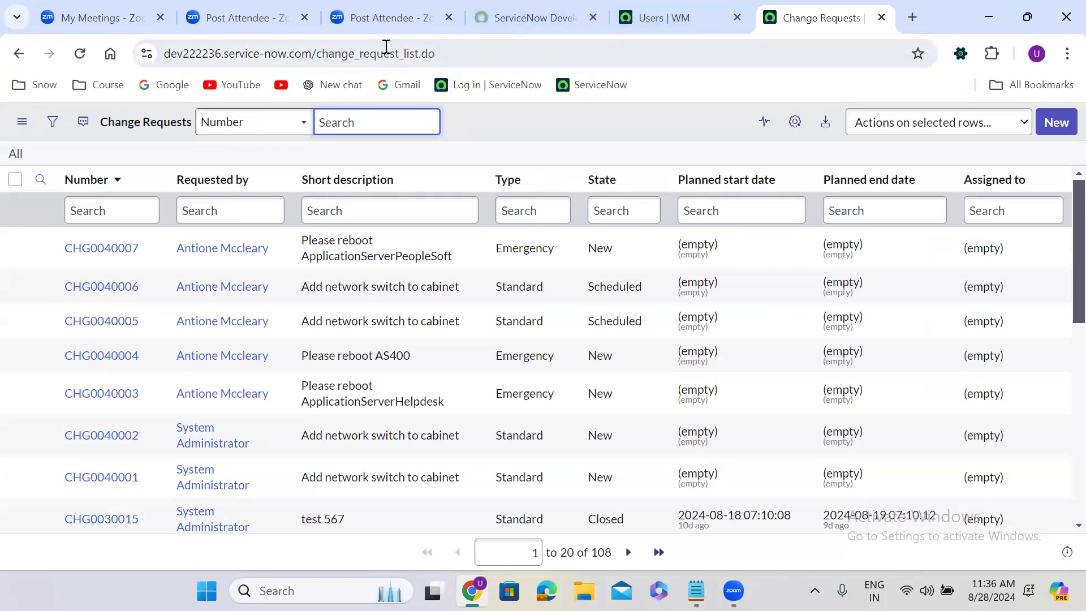
# Open the Finance Cases list by replacing change_request in the address with u_finance_case
pyautogui.moveTo(317, 53); pyautogui.dragTo(401, 53)
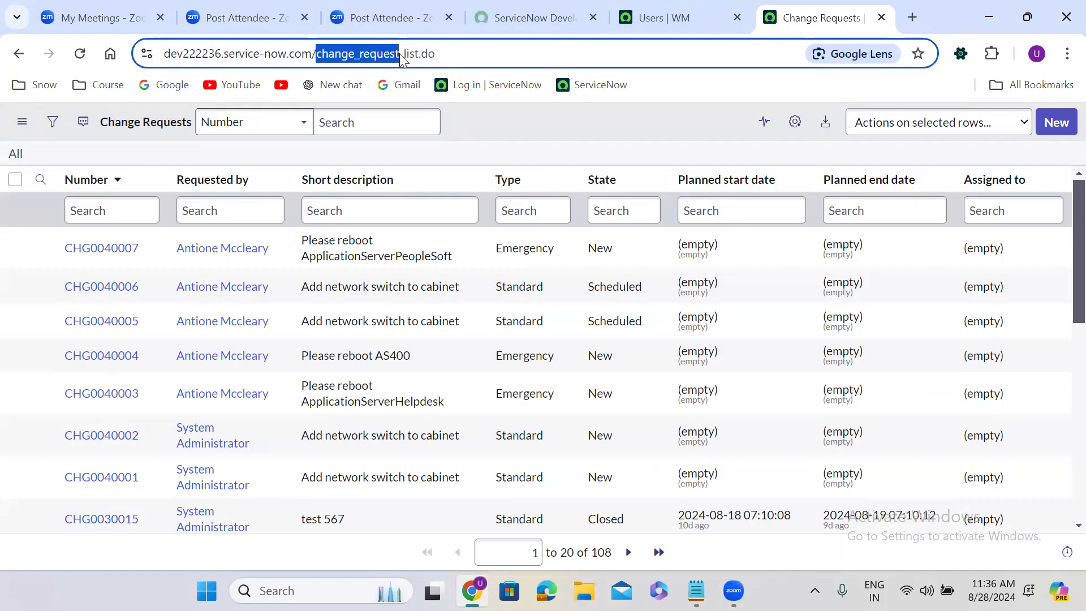
pyautogui.write('u_fi')
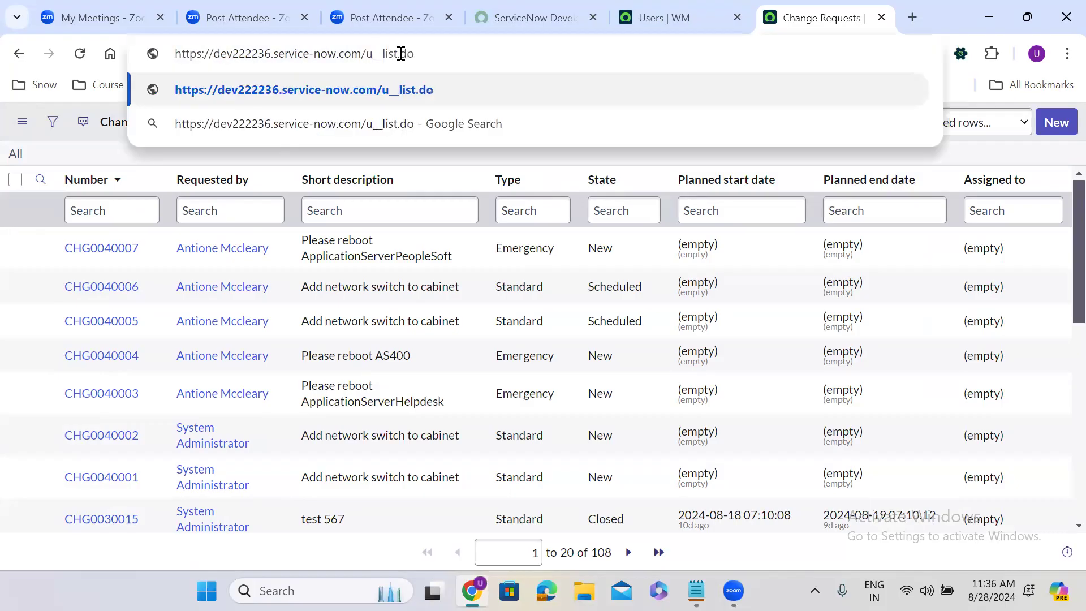
pyautogui.write('nance')
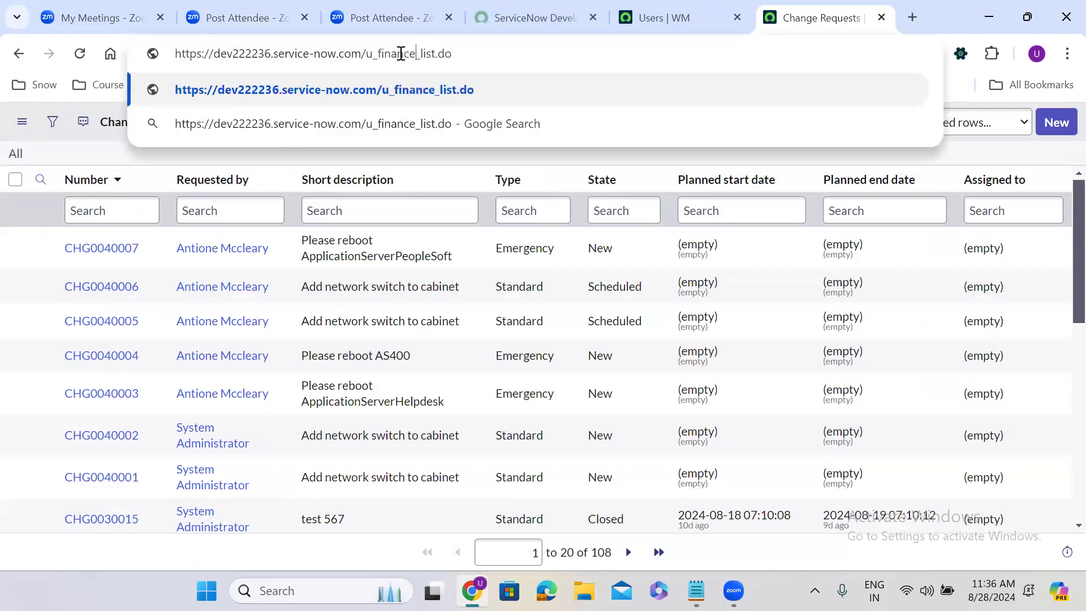
pyautogui.write('_case')
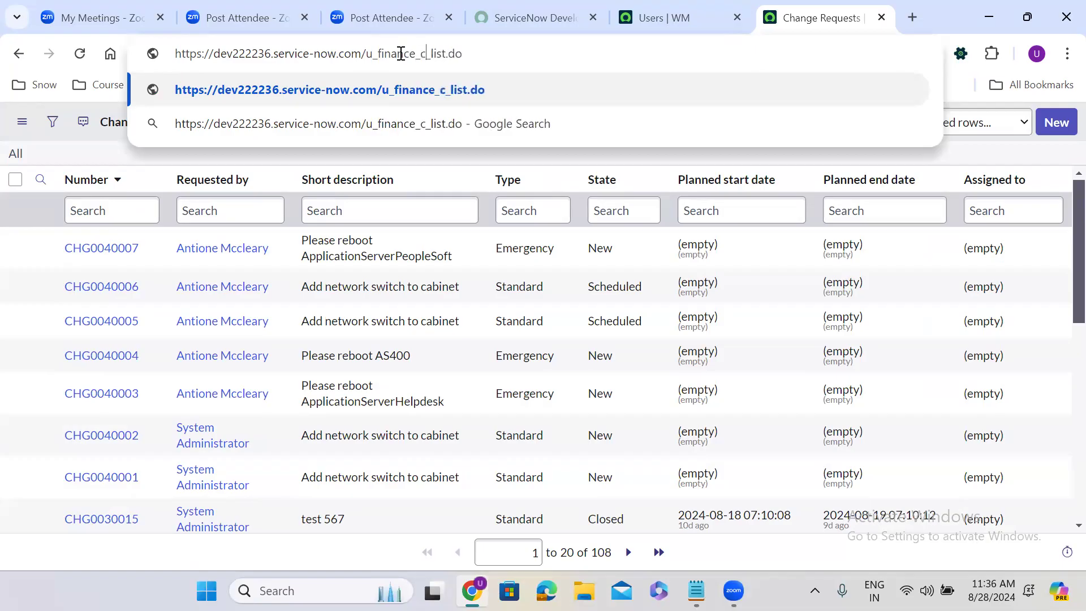
pyautogui.press('Return')
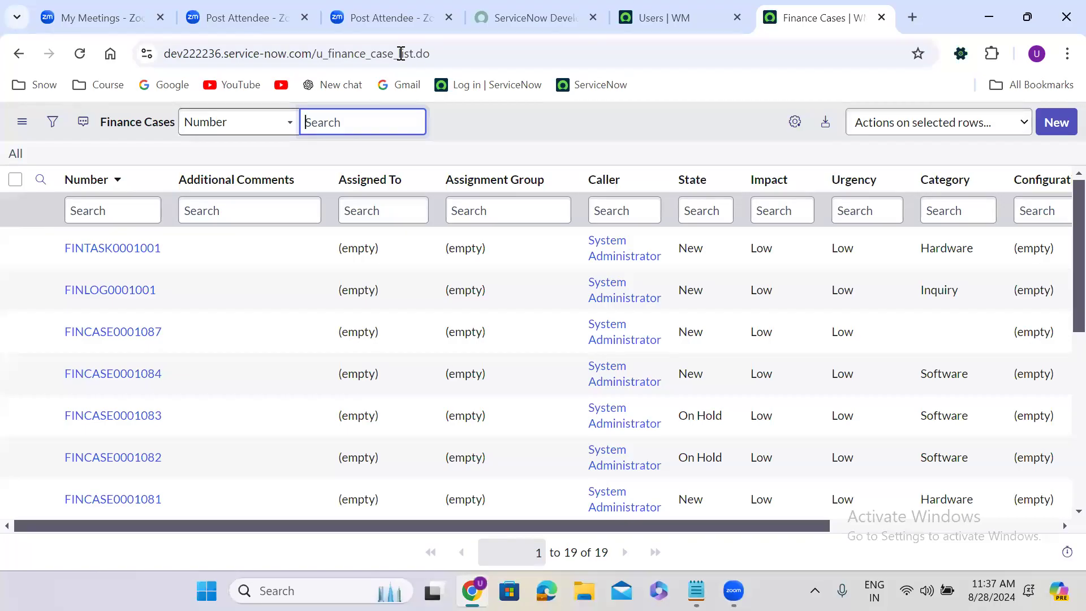
# Open the Incidents list by changing the address's table name to incident, keeping the _list.do ending
pyautogui.click(449, 51)
pyautogui.press('Escape')
pyautogui.moveTo(315, 54); pyautogui.dragTo(392, 57)
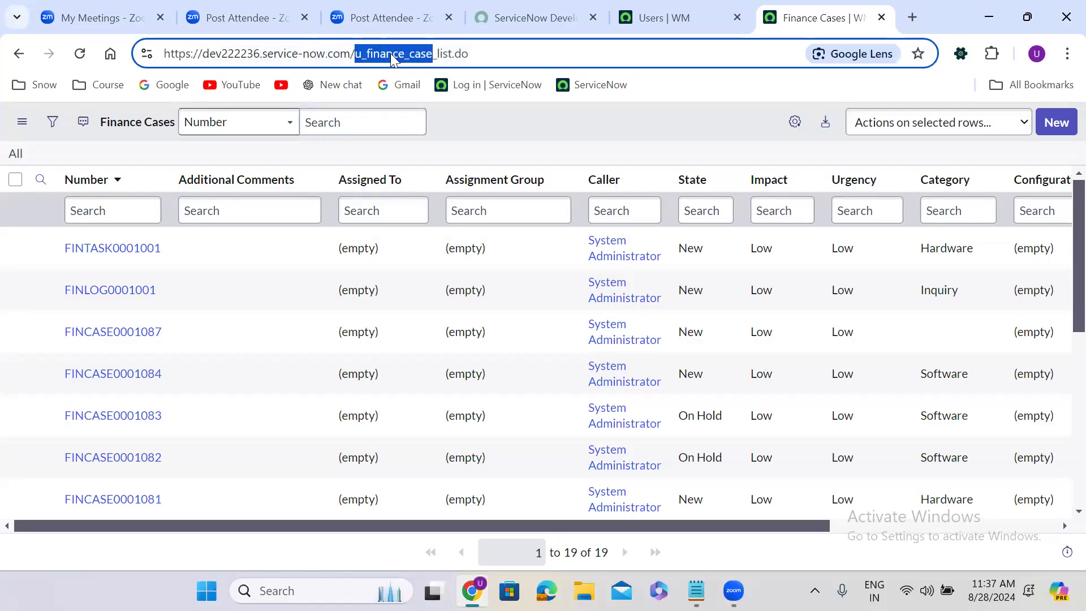
pyautogui.write('incid')
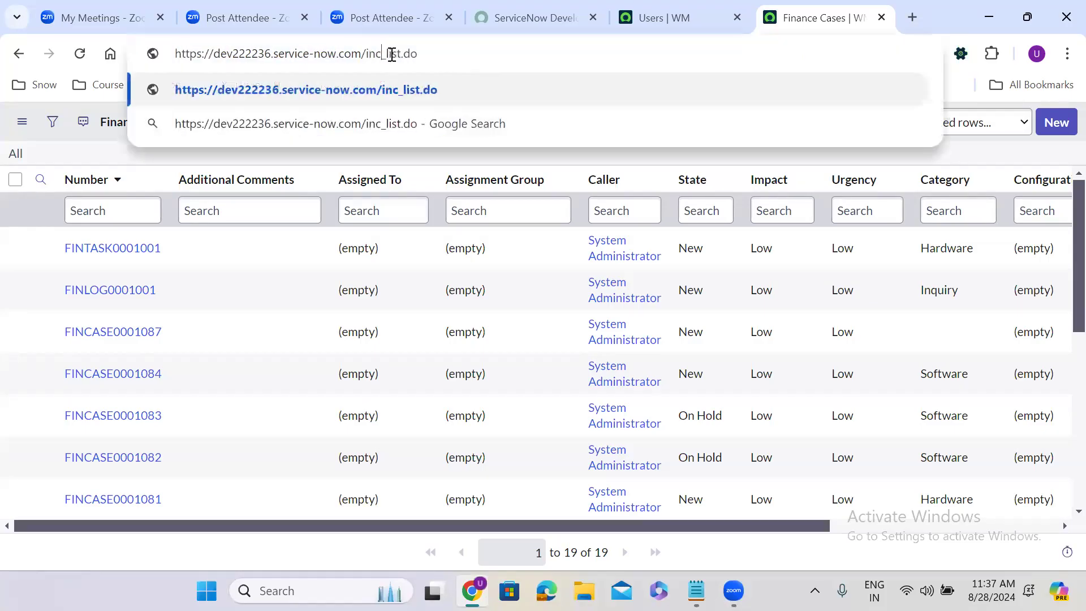
pyautogui.write('ent')
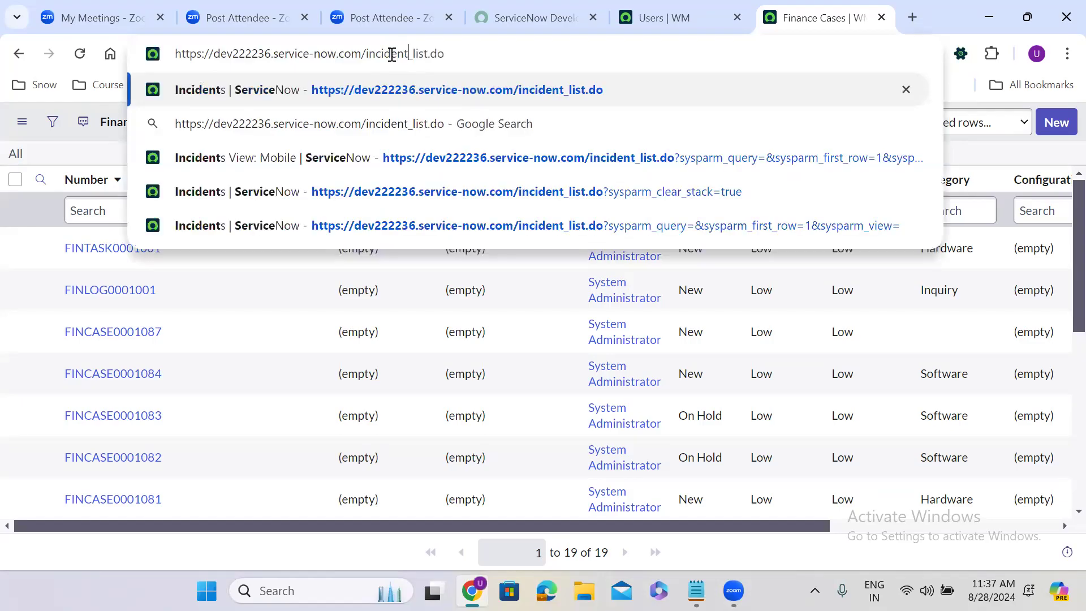
pyautogui.press('Return')
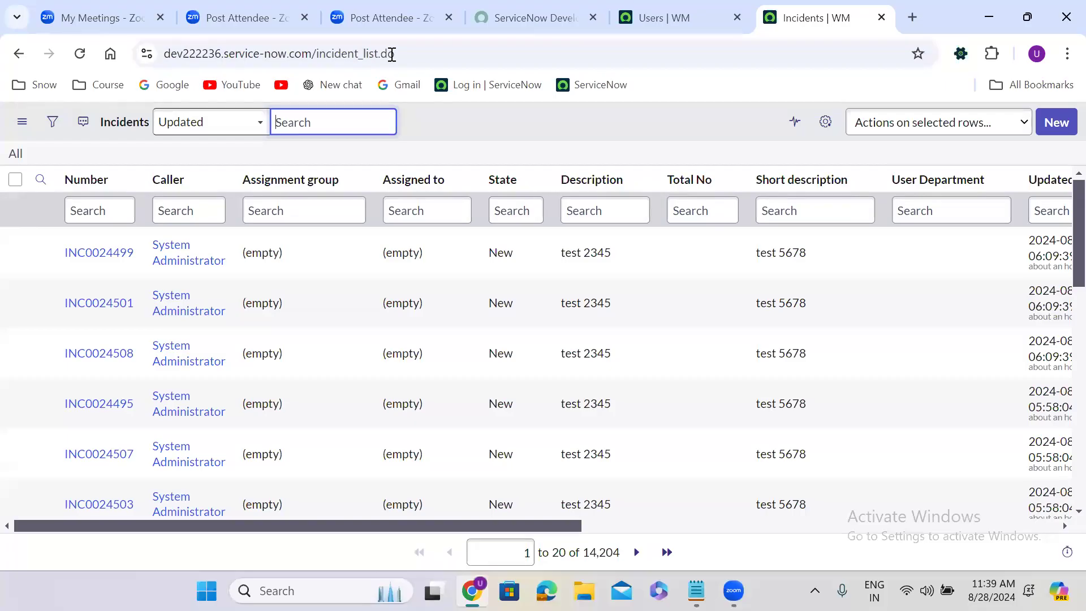
# Return to the Users list tab and close the Incidents tab
pyautogui.click(644, 19)
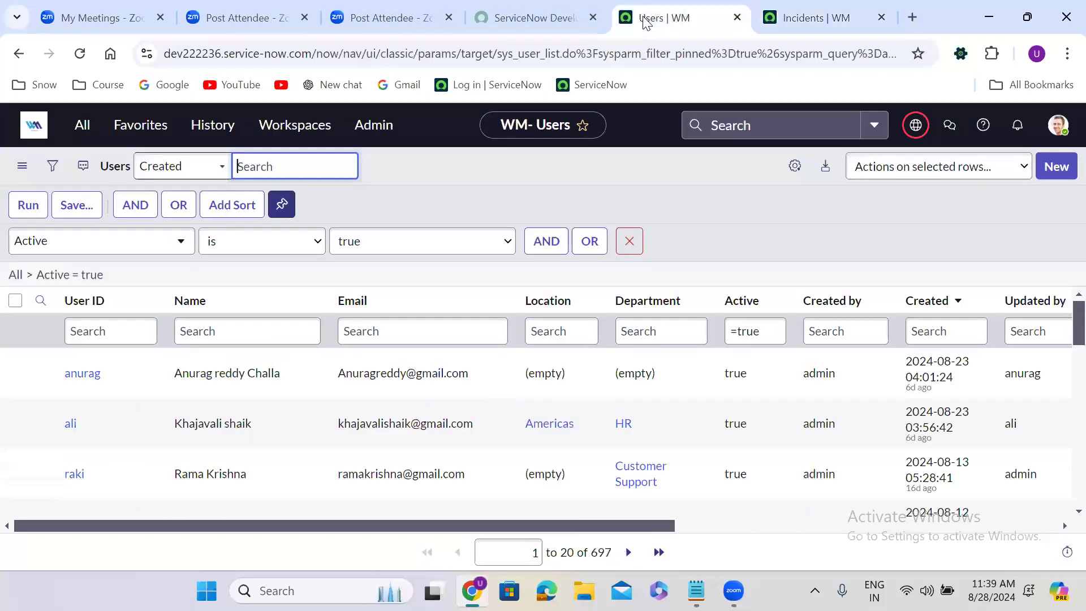
pyautogui.rightClick(643, 22)
pyautogui.press('Escape')
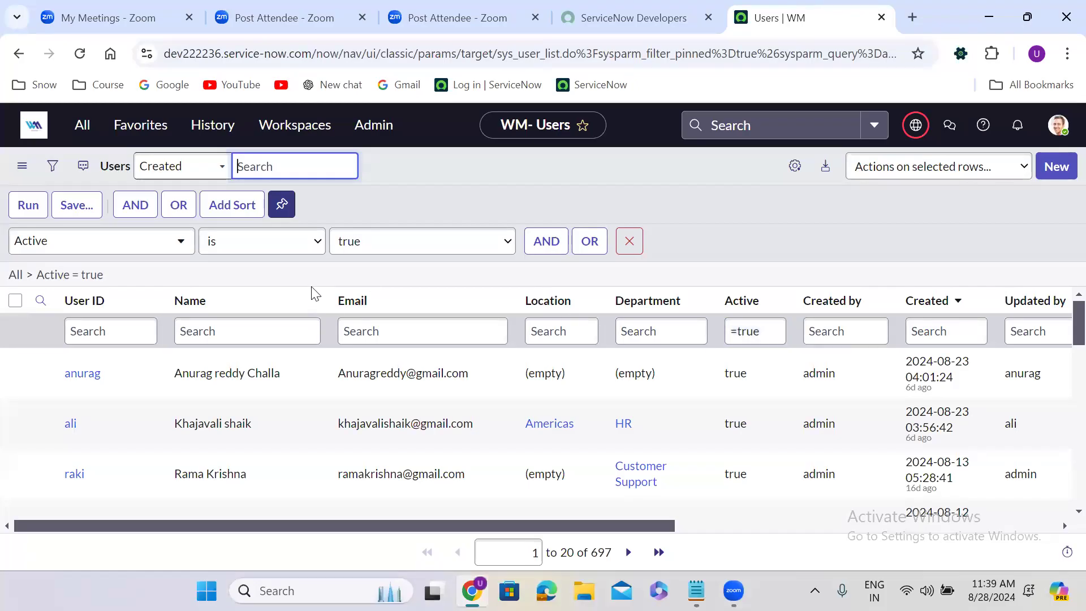
# Remove the Active condition from the Users list, run the empty filter, and view the fields offered for a new condition
pyautogui.click(626, 238)
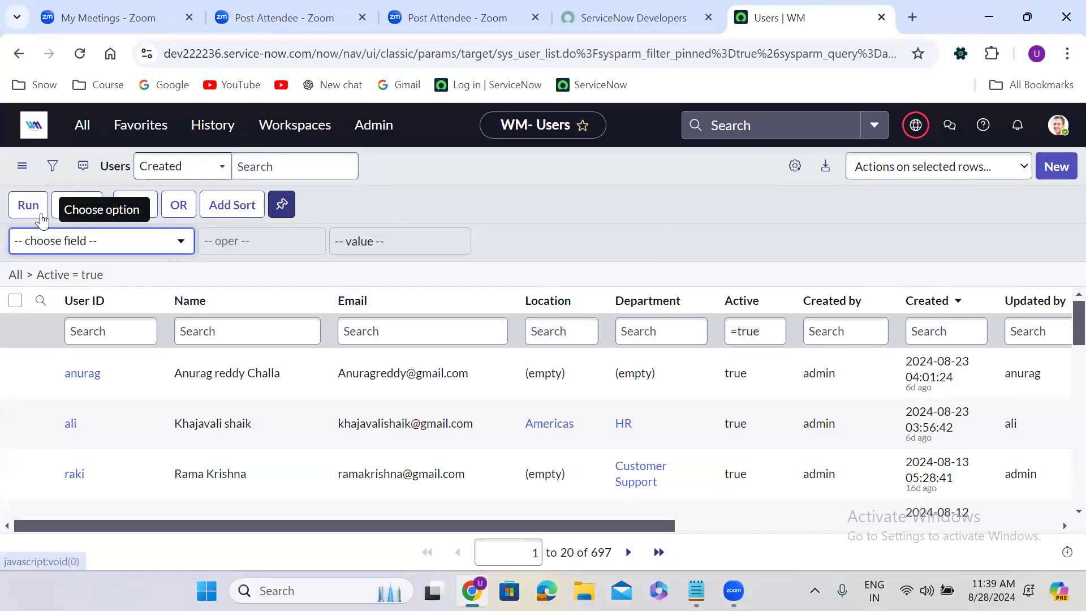
pyautogui.click(23, 207)
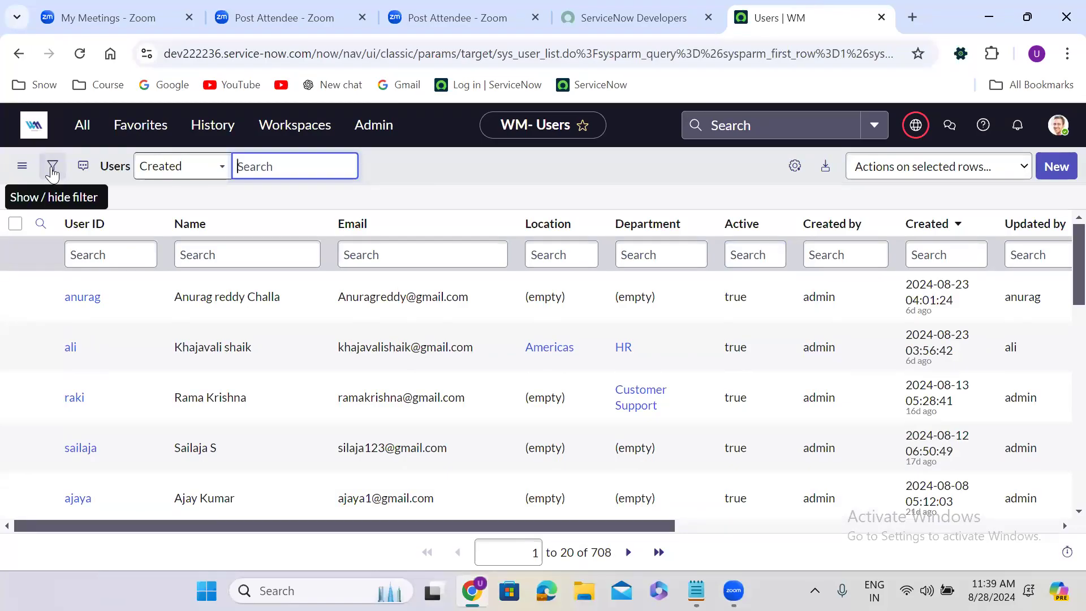
pyautogui.click(52, 170)
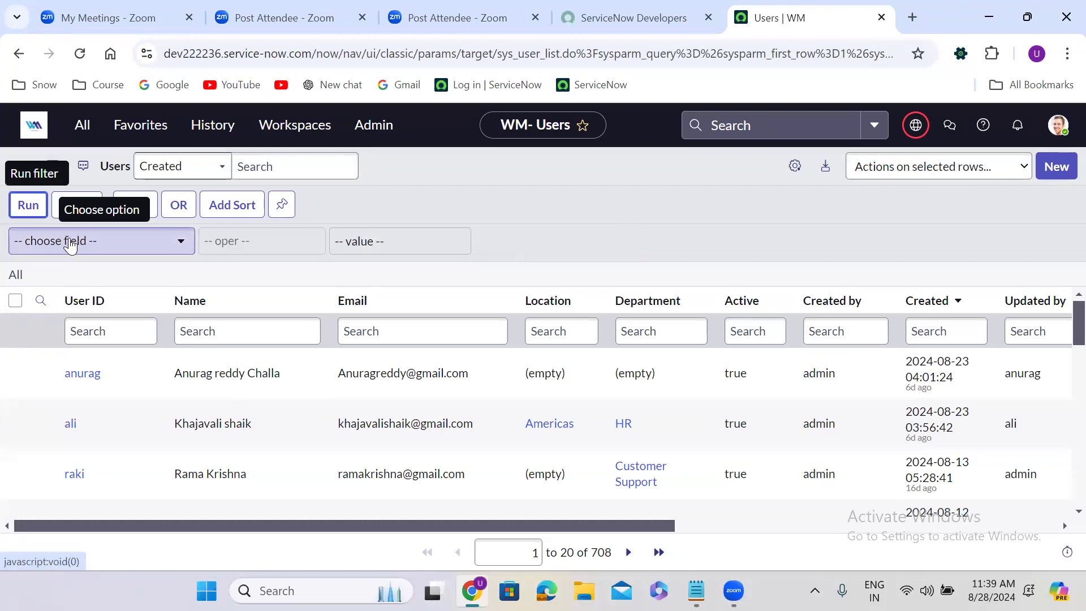
pyautogui.click(70, 247)
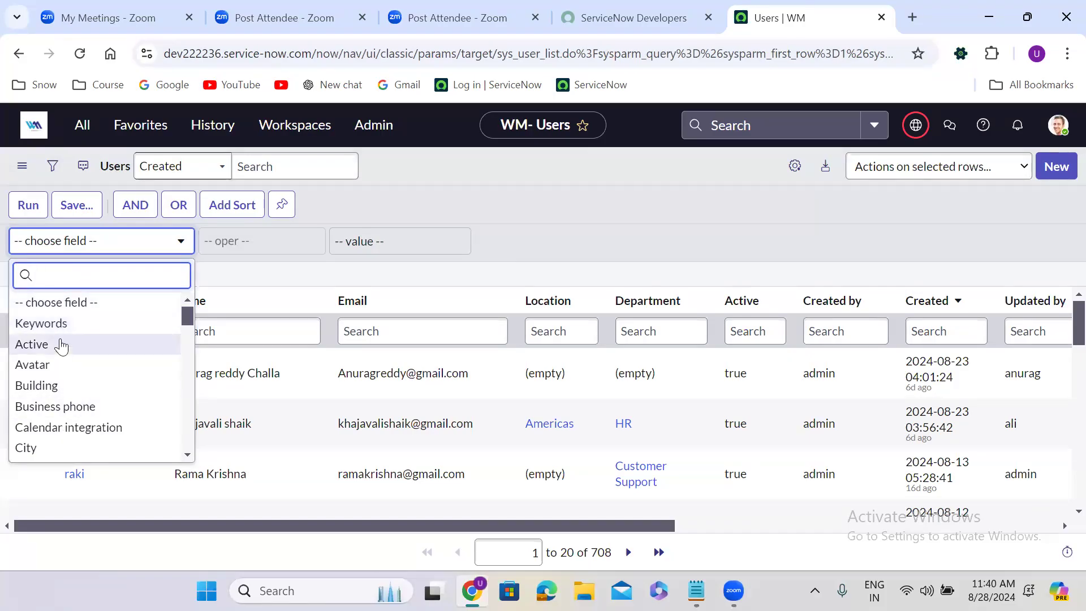
pyautogui.click(427, 196)
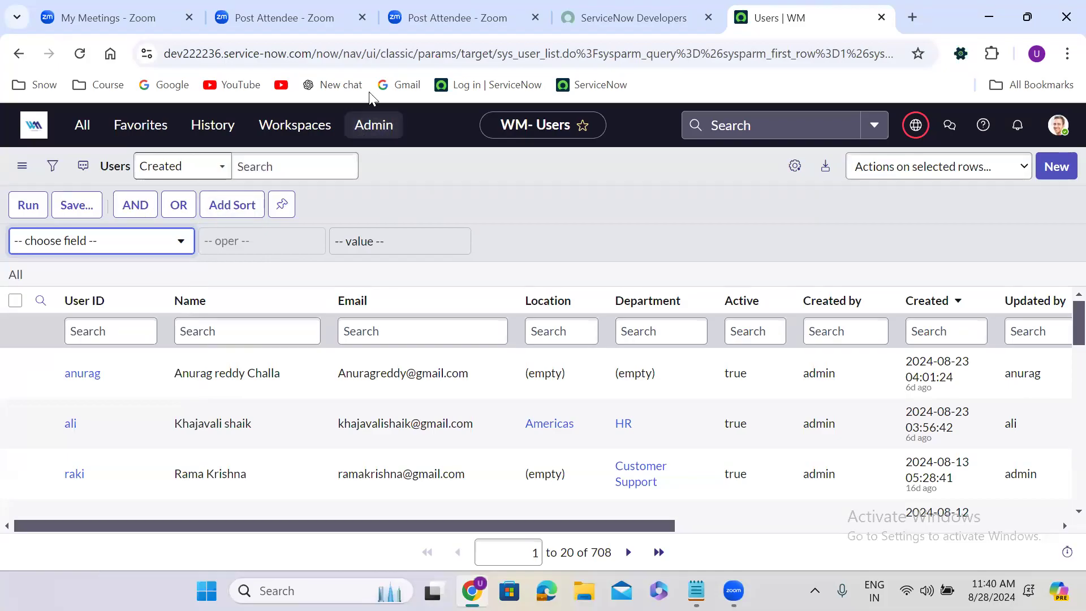
# Open the Finance Cases list in a new tab from the navigator with the entry u_finance_case.LIST
pyautogui.click(91, 129)
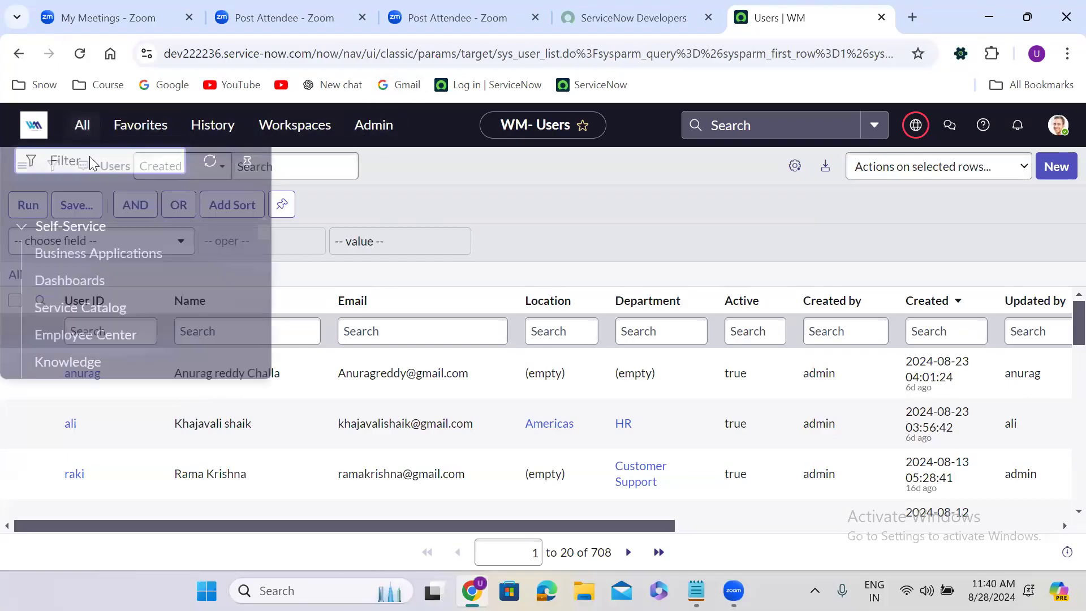
pyautogui.write('u')
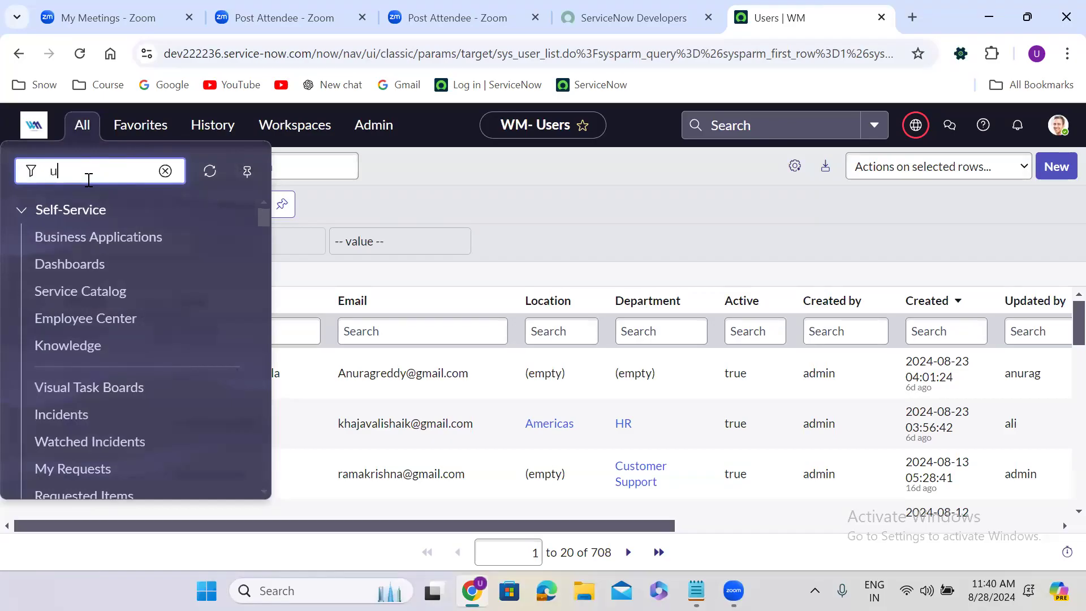
pyautogui.write('_fin')
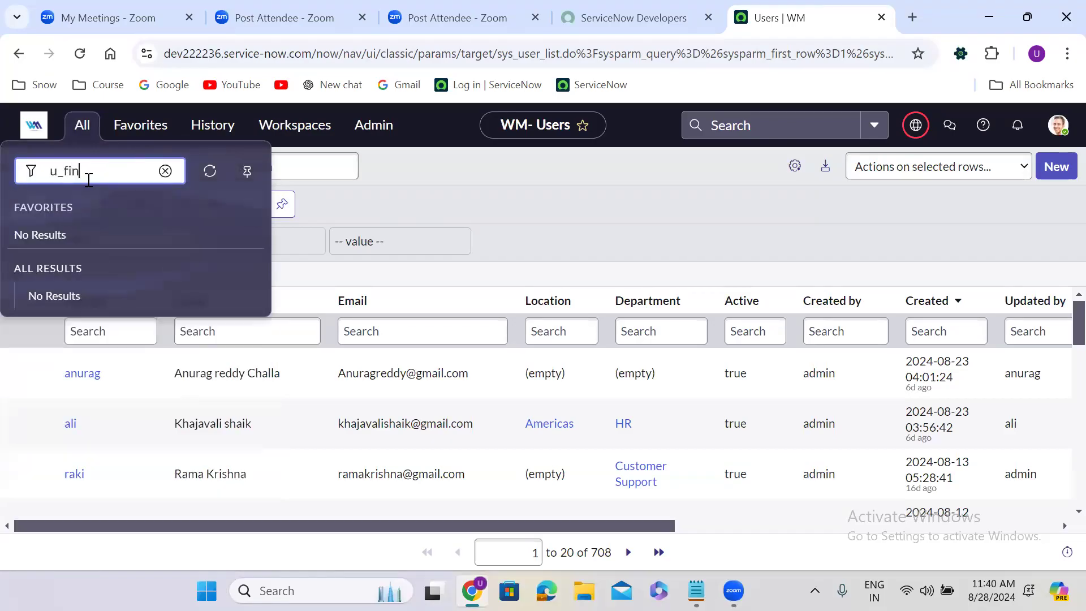
pyautogui.write('ance_case.LIST')
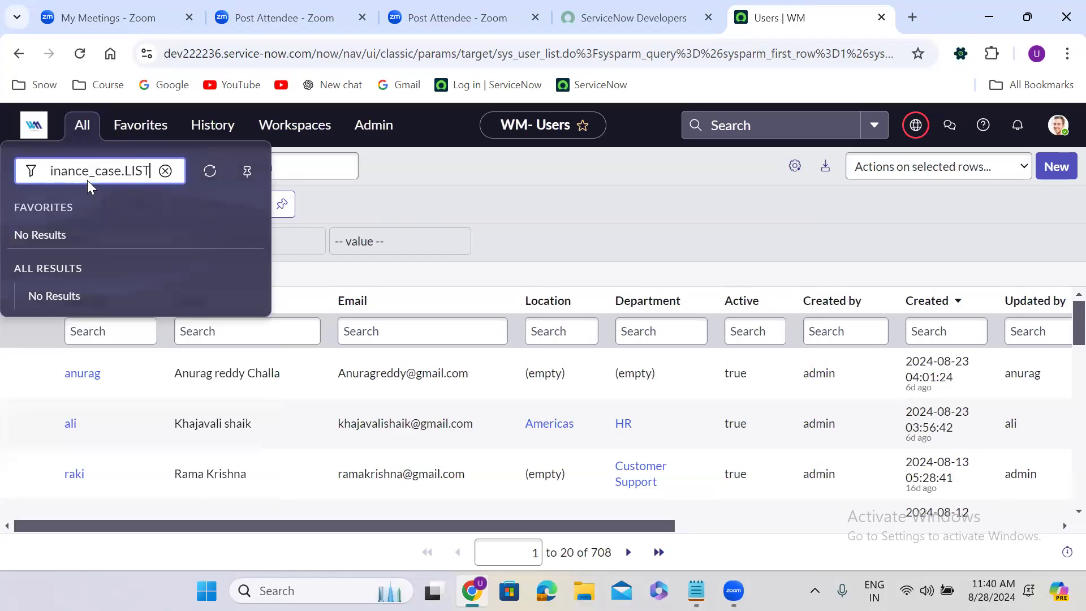
pyautogui.press('Return')
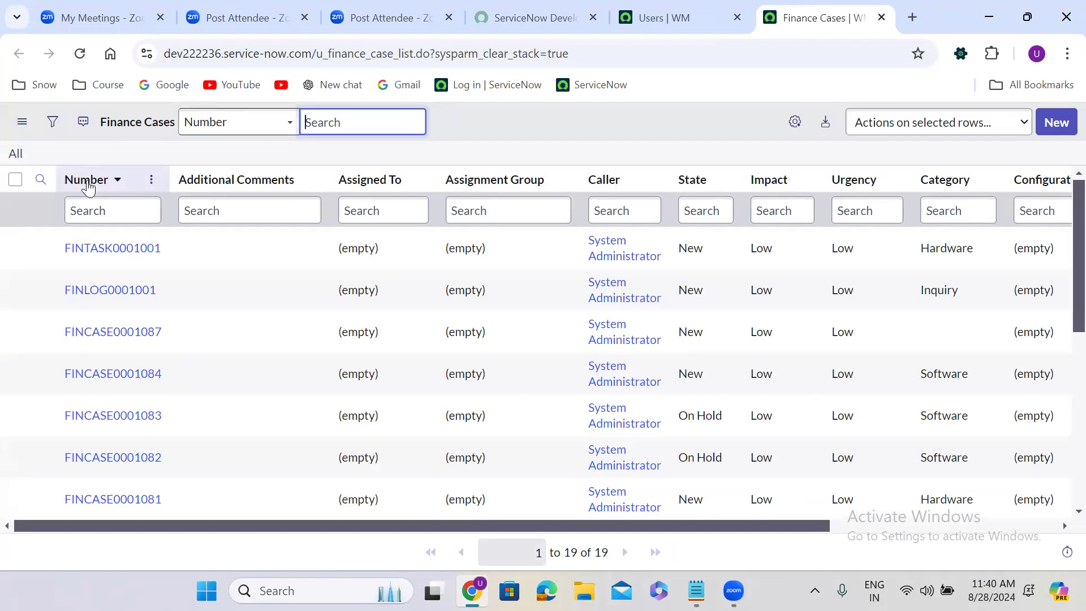
# Start a filter condition on the Created field for the Finance Cases list after viewing the available fields
pyautogui.click(51, 126)
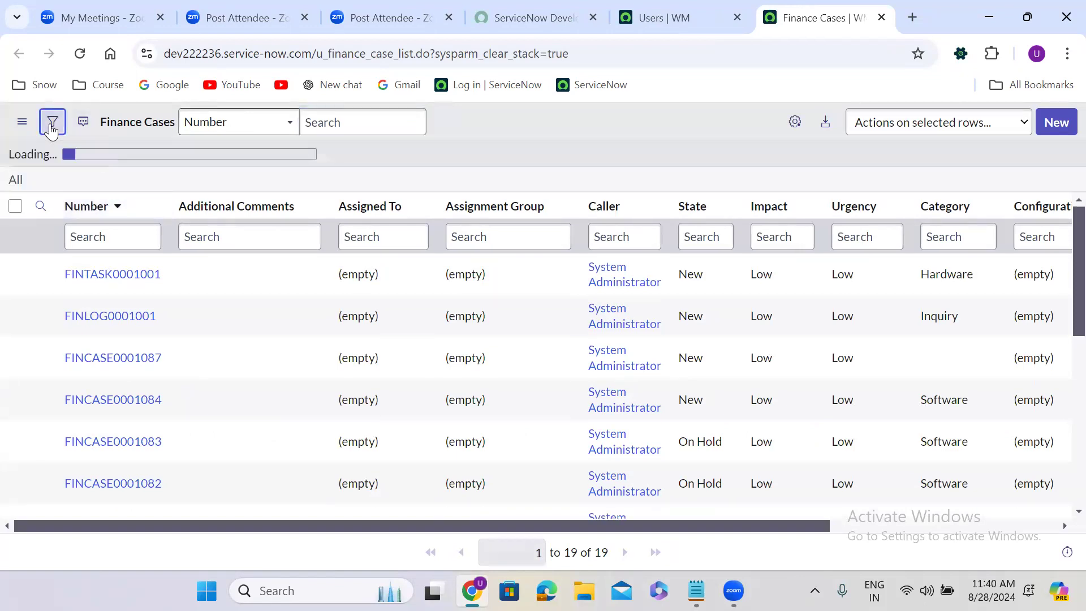
pyautogui.click(114, 205)
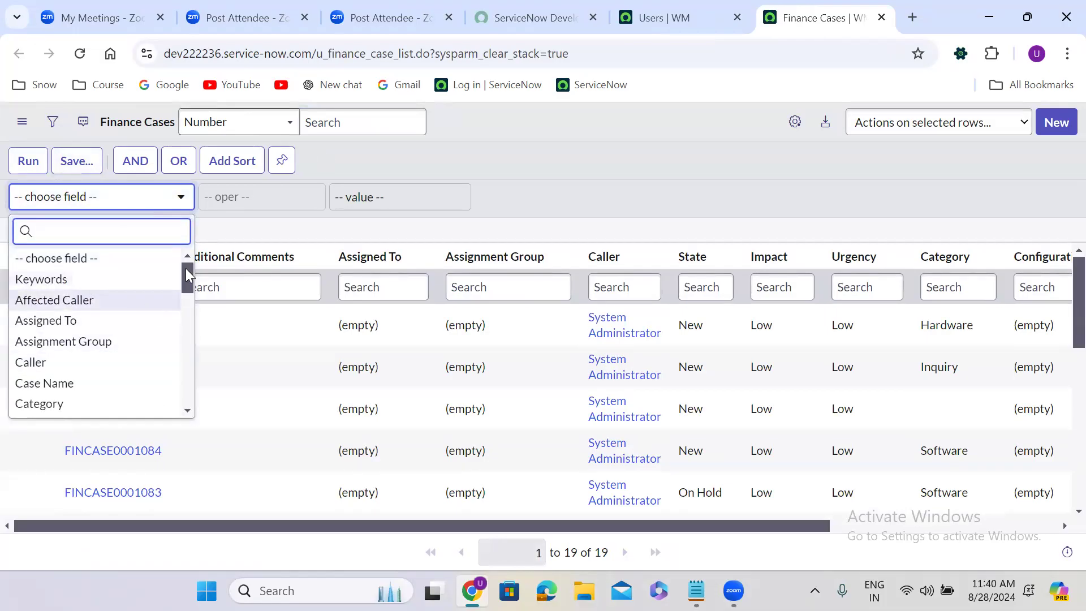
pyautogui.moveTo(190, 279); pyautogui.dragTo(180, 396)
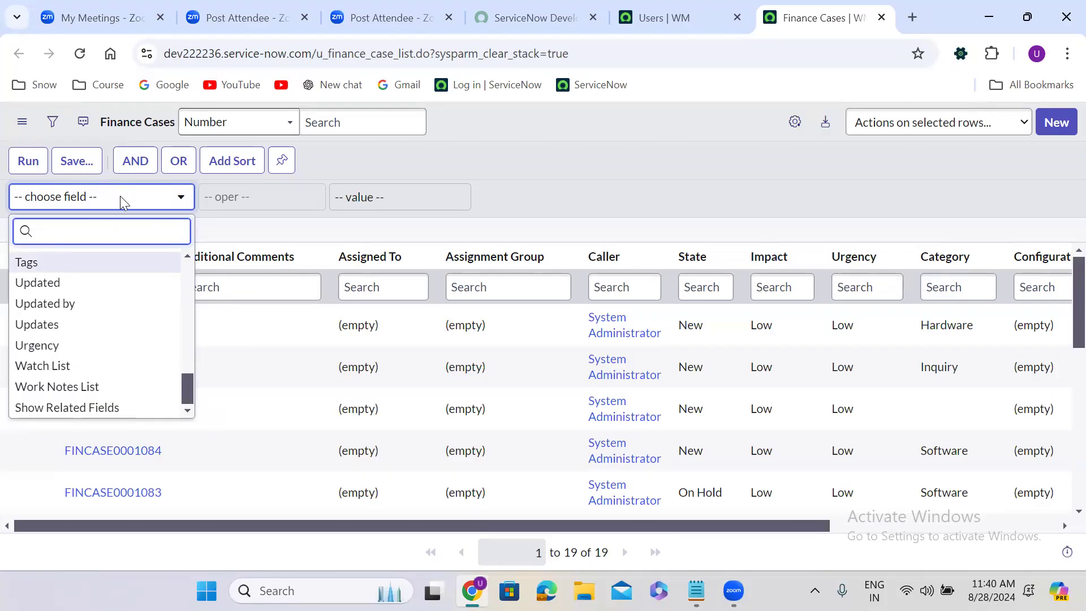
pyautogui.click(213, 213)
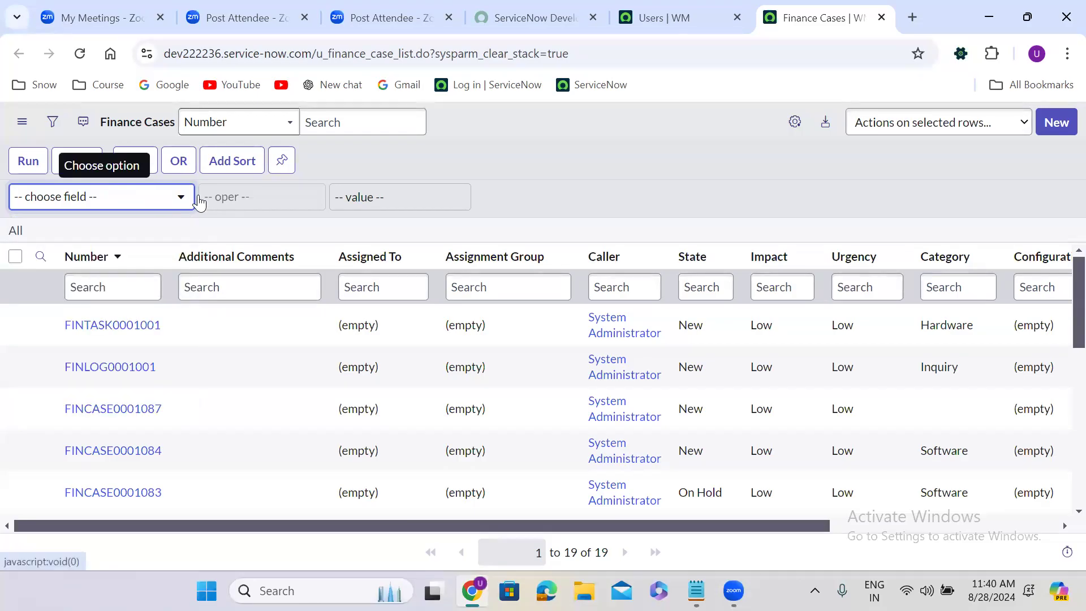
pyautogui.click(79, 203)
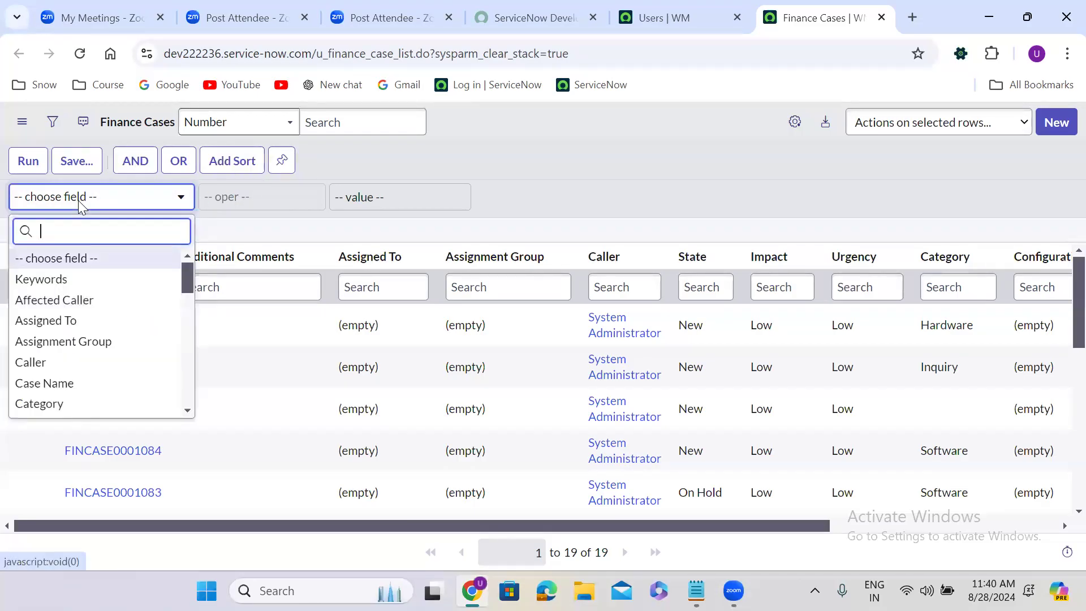
pyautogui.write('crea')
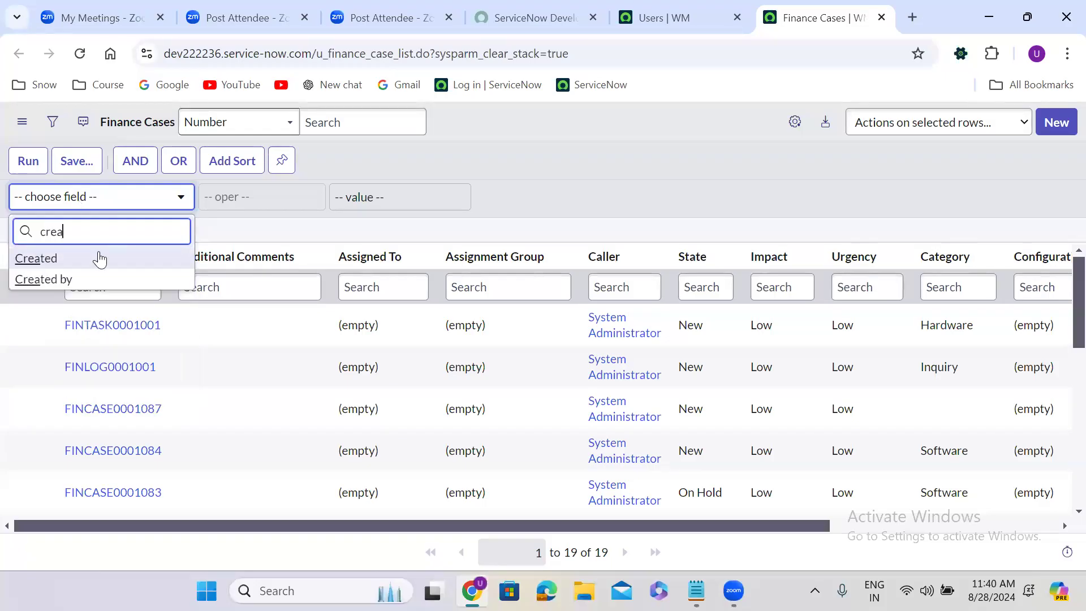
pyautogui.click(100, 260)
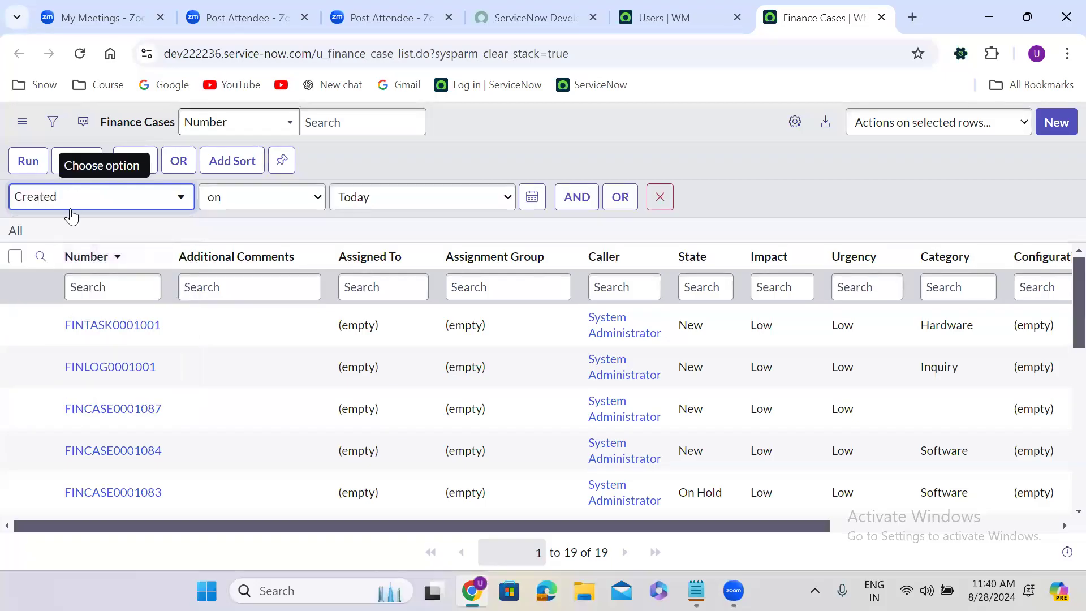
# Set the Created condition to relative, after 5 Days ago, and run the filter
pyautogui.click(310, 198)
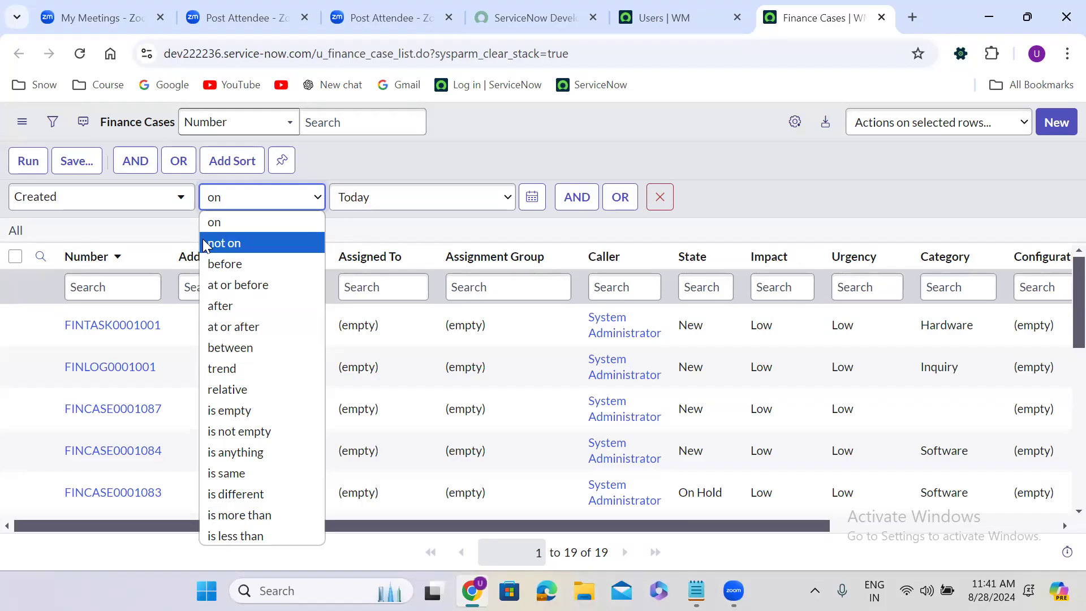
pyautogui.click(244, 383)
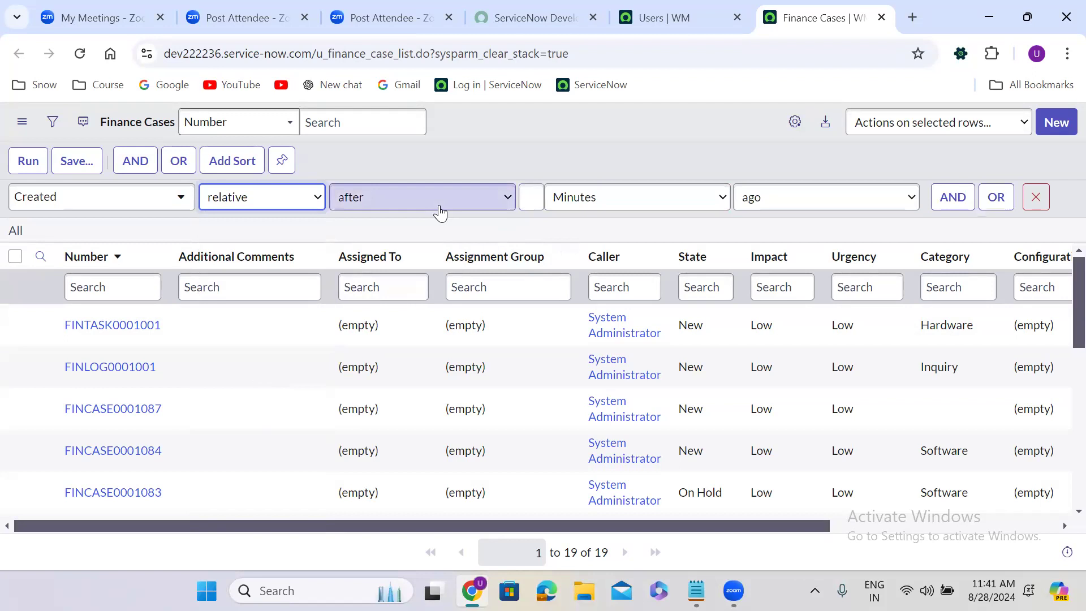
pyautogui.click(534, 193)
pyautogui.write('5')
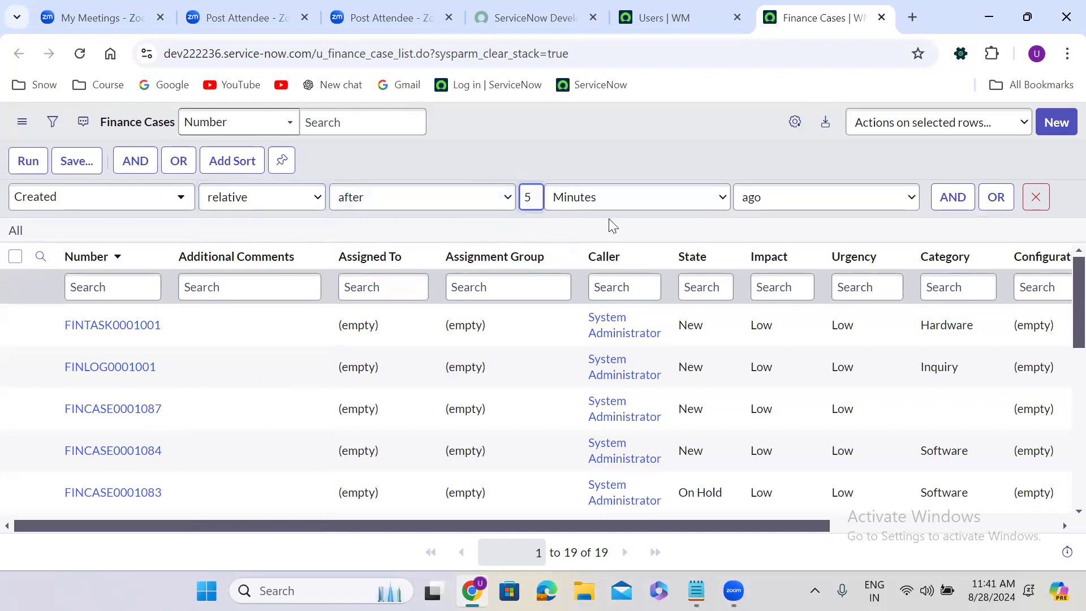
pyautogui.click(600, 203)
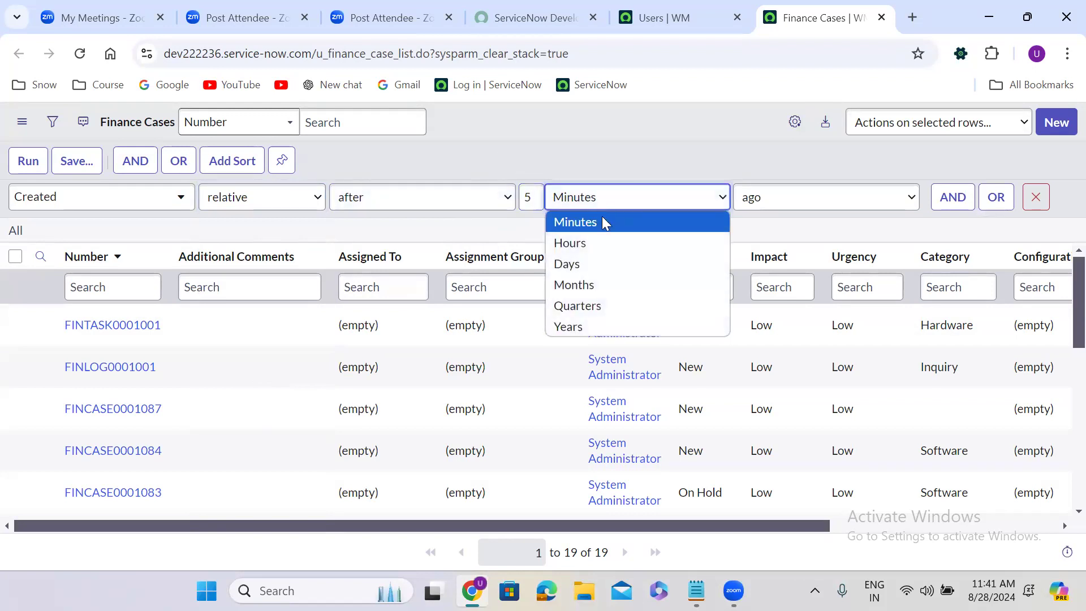
pyautogui.click(606, 265)
pyautogui.click(28, 164)
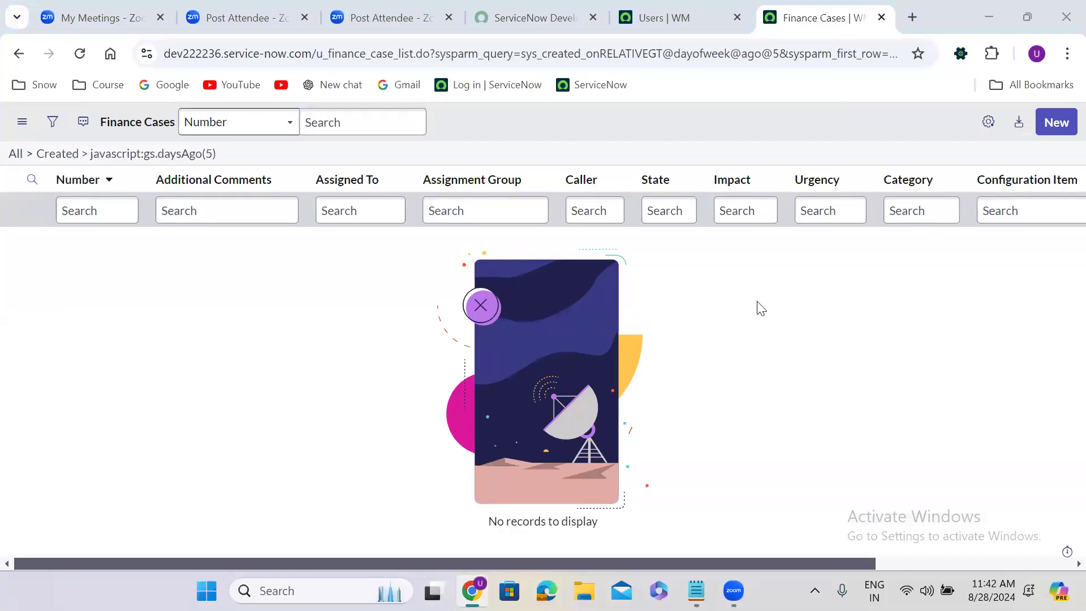
pyautogui.click(957, 562)
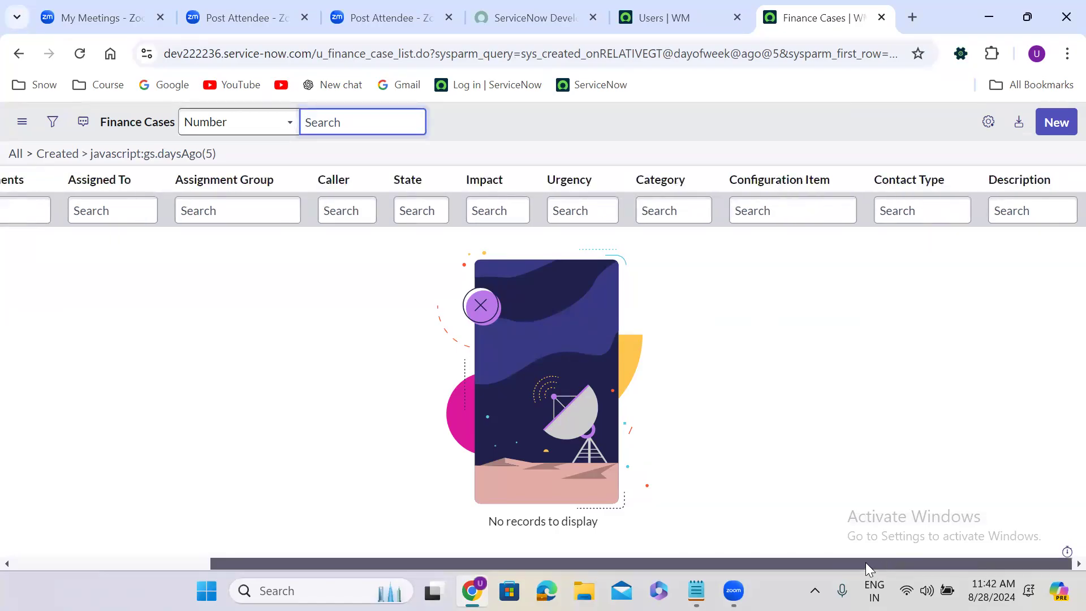
pyautogui.rightClick(722, 546)
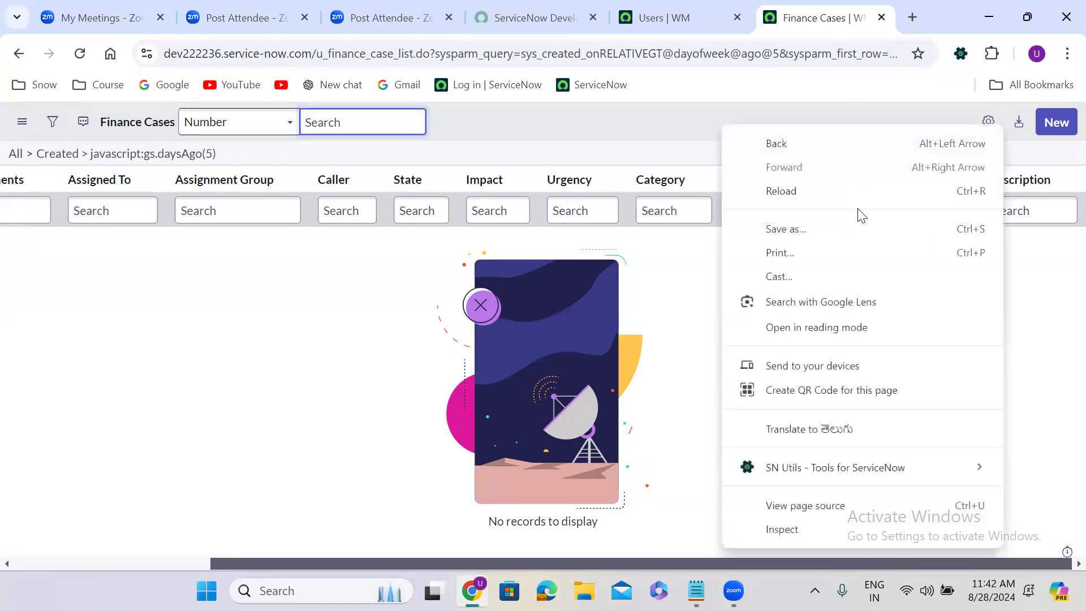
pyautogui.click(718, 248)
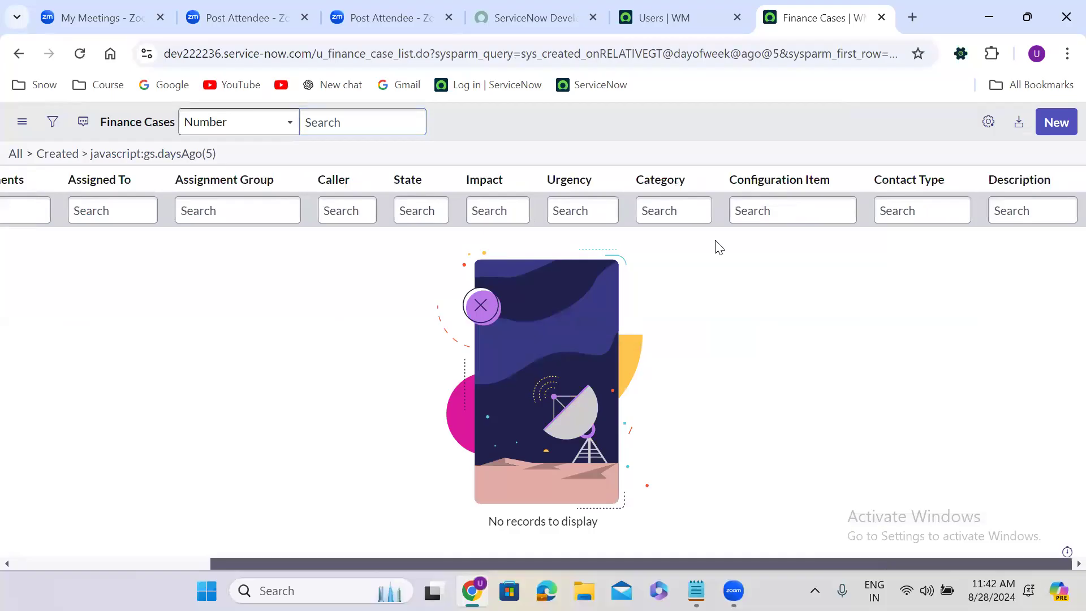
# Add the Created column to the Finance Cases list, placing it between Caller and State
pyautogui.click(988, 122)
pyautogui.click(331, 267)
pyautogui.click(523, 306)
pyautogui.click(765, 306)
pyautogui.click(765, 306)
pyautogui.click(764, 306)
pyautogui.click(764, 306)
pyautogui.click(764, 306)
pyautogui.click(765, 306)
pyautogui.click(765, 306)
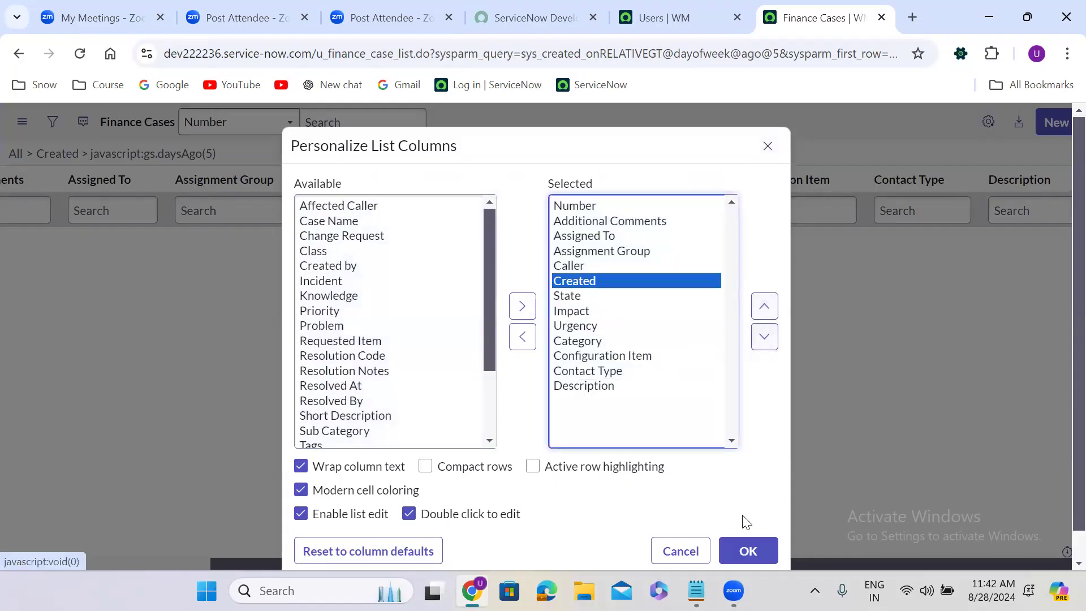
pyautogui.click(747, 552)
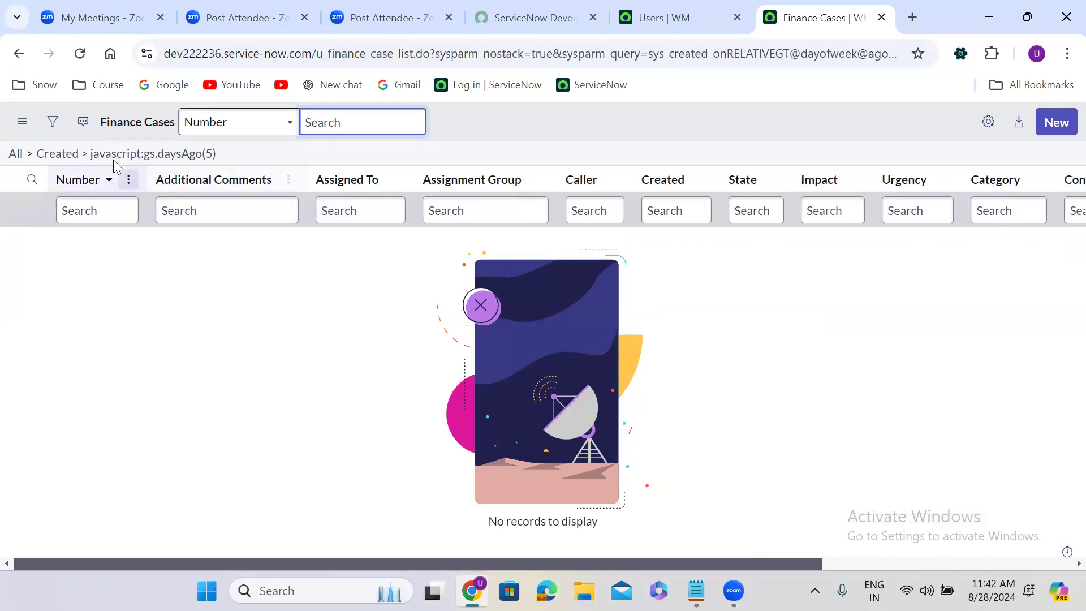
# Clear the Created filter to list all finance cases and review their creation dates
pyautogui.click(16, 155)
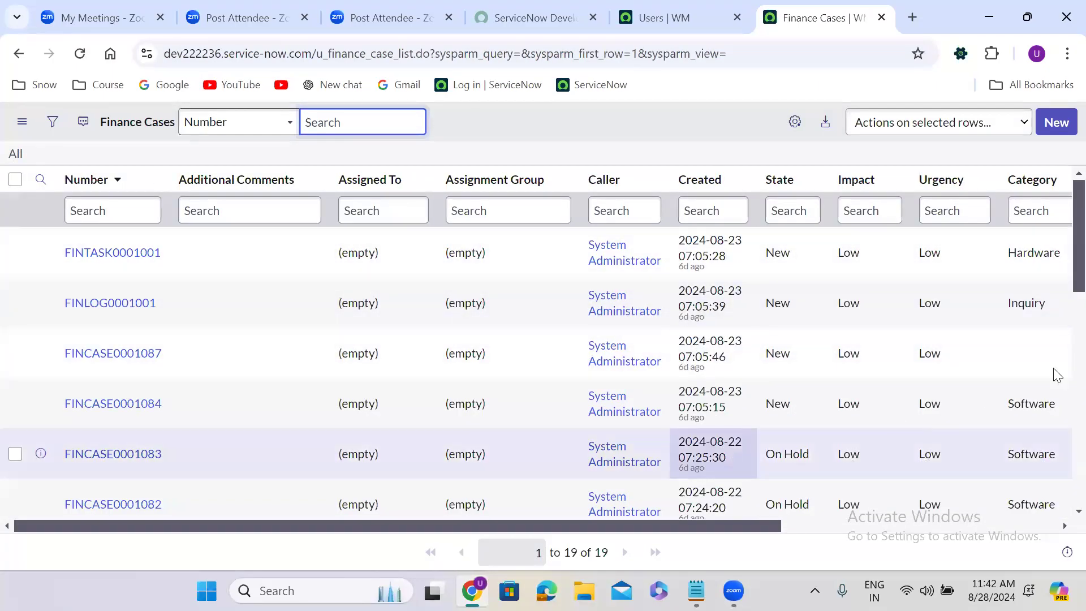
pyautogui.scroll(-10, 1061, 340)
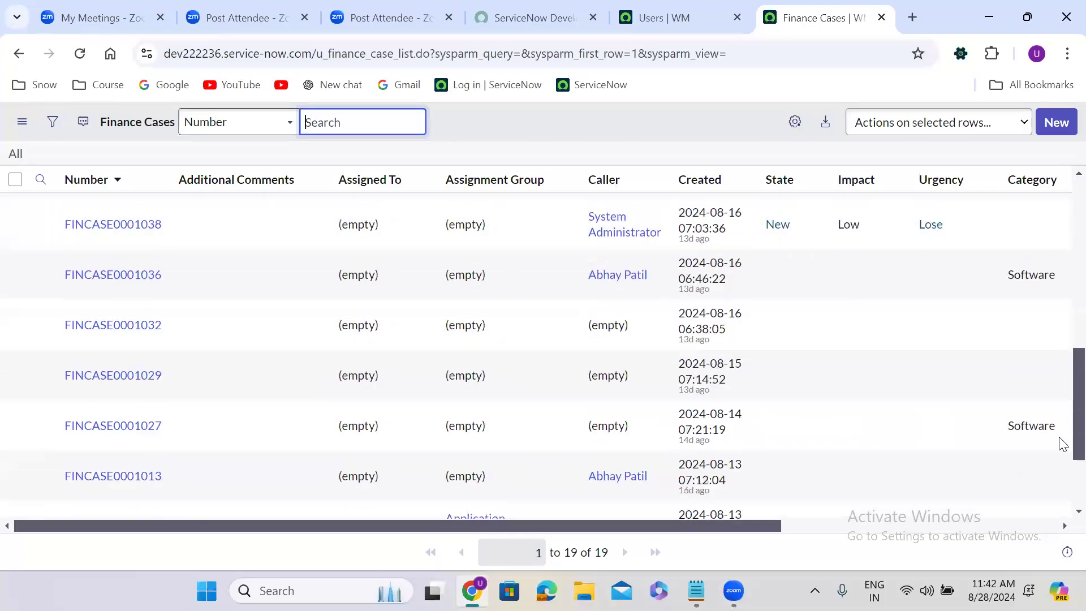
pyautogui.scroll(-2, 1063, 452)
pyautogui.scroll(8, 1061, 396)
pyautogui.scroll(3, 1063, 288)
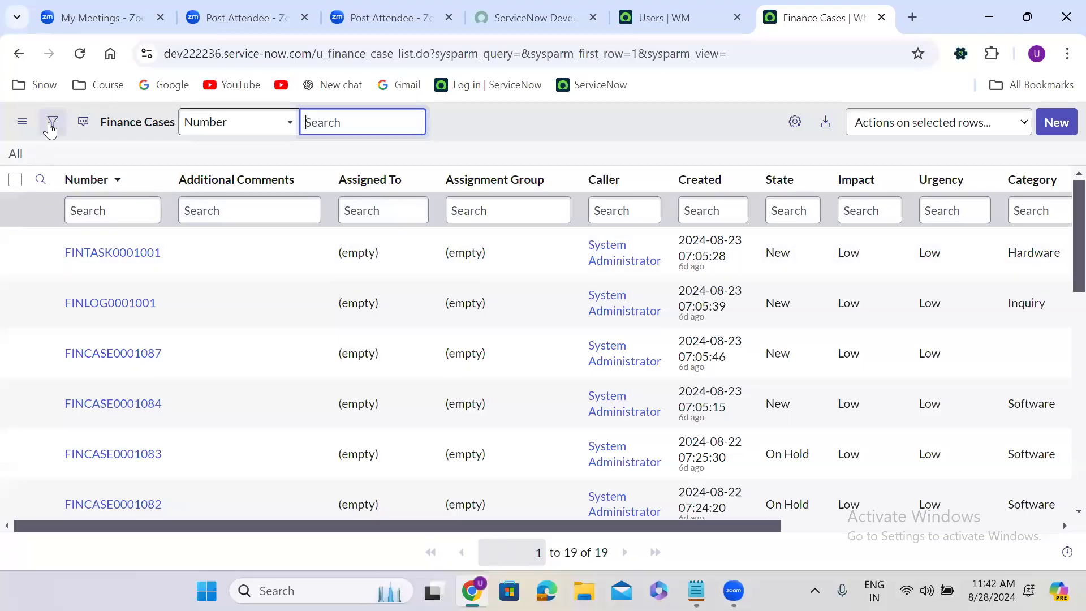
# Start a new filter condition on the Created field with the relative operator
pyautogui.click(52, 122)
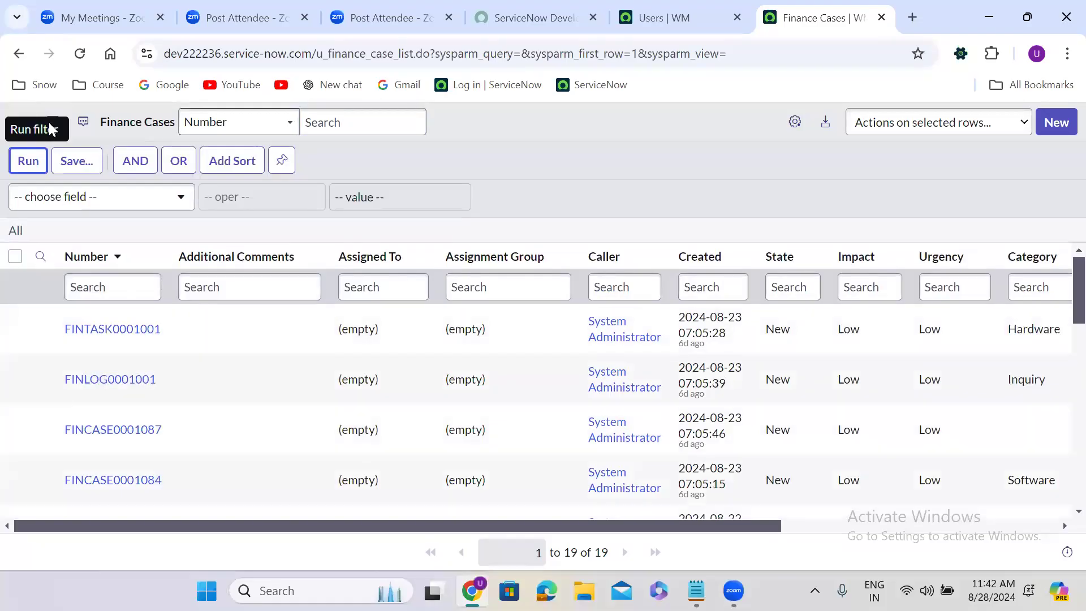
pyautogui.click(95, 198)
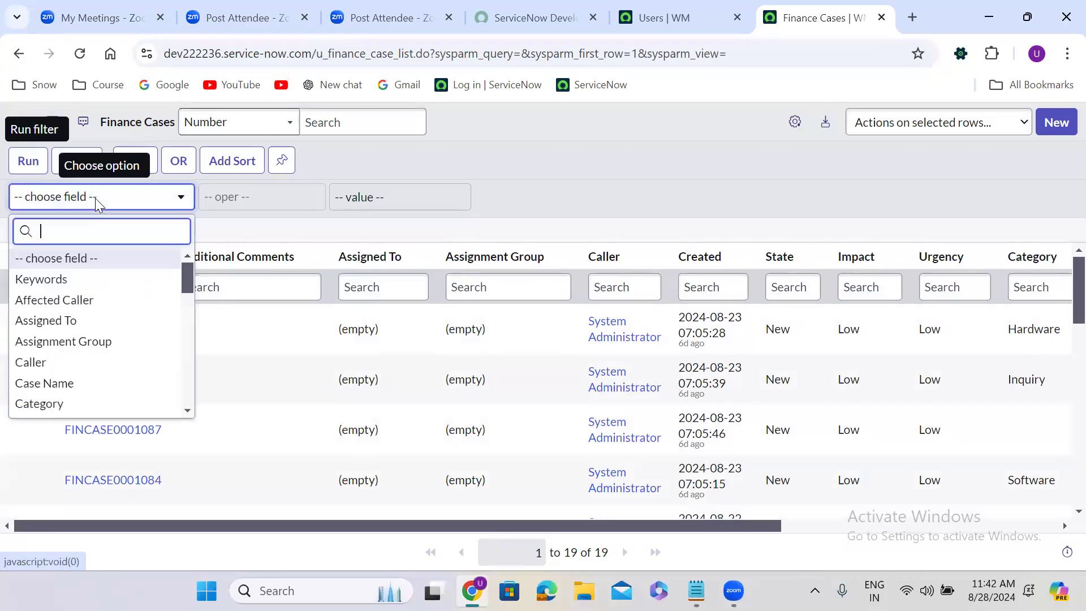
pyautogui.write('crea')
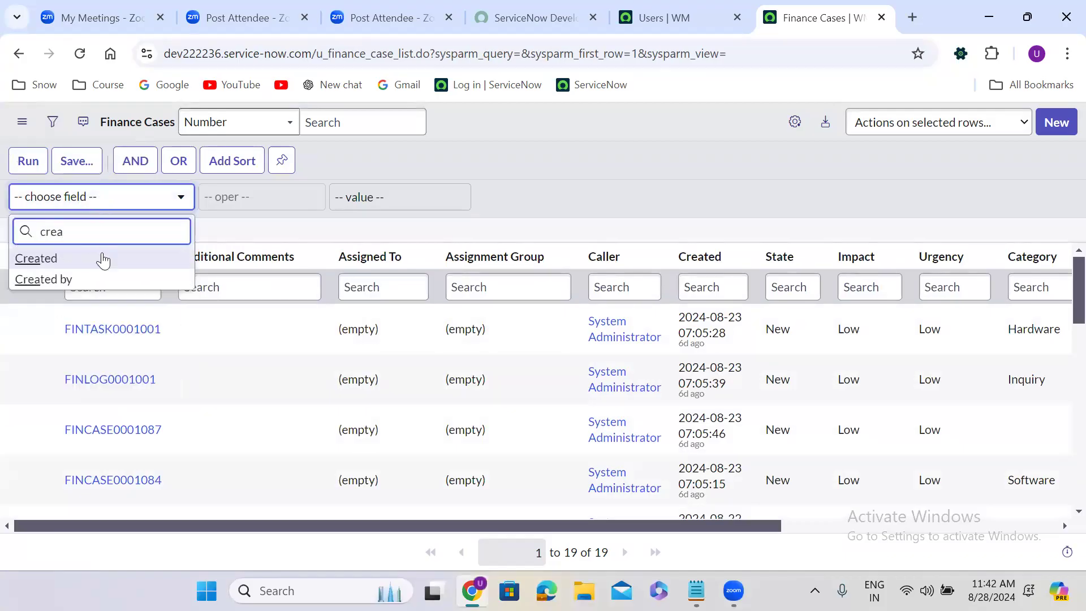
pyautogui.click(103, 261)
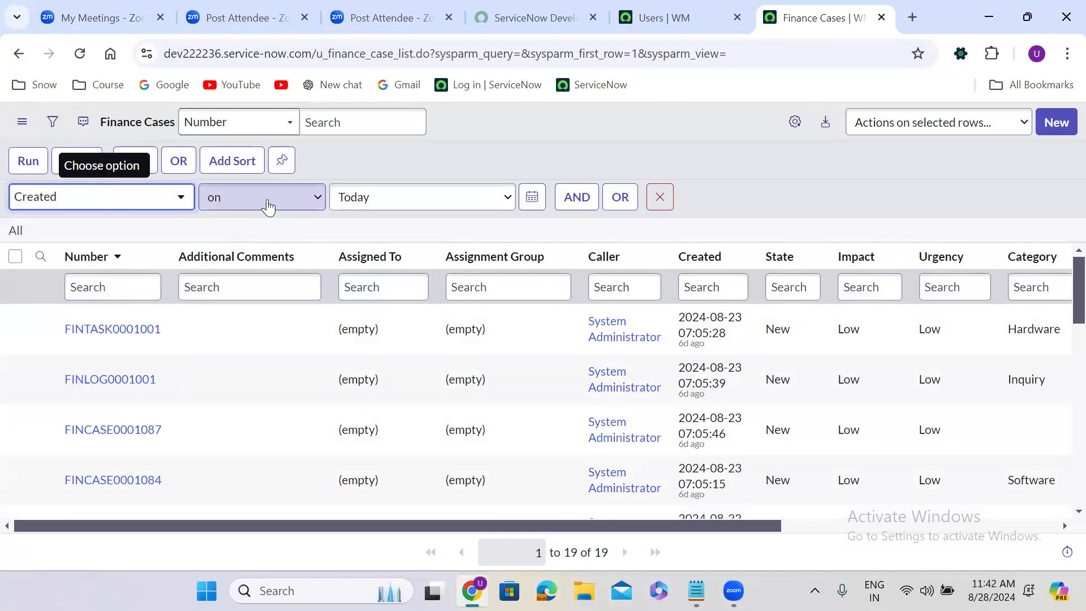
pyautogui.click(269, 205)
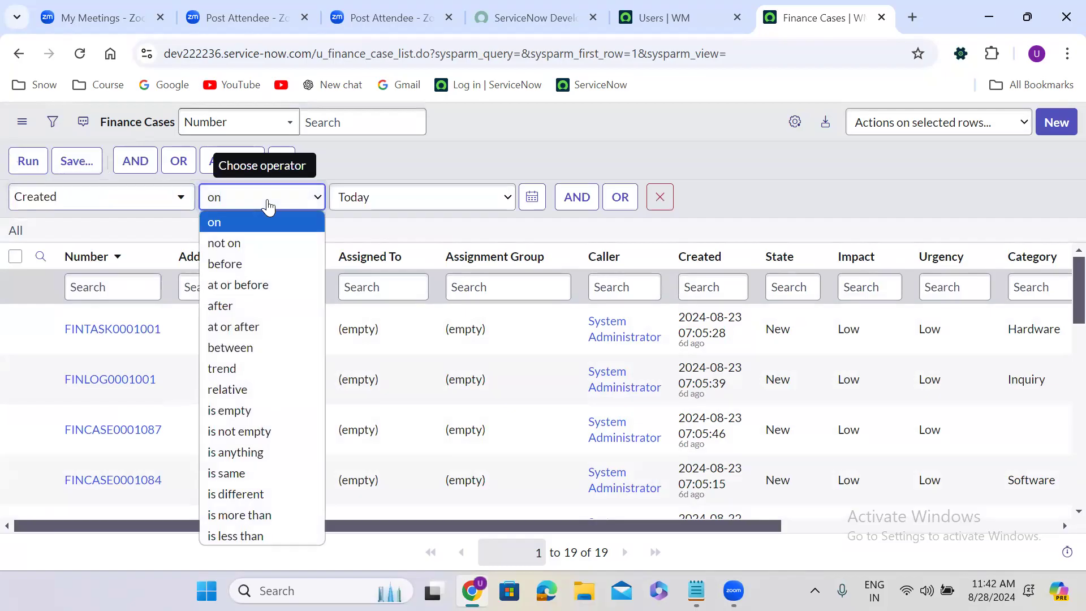
pyautogui.click(245, 390)
# Set the relative Created condition to after 10 Days ago and run the filter
pyautogui.click(532, 196)
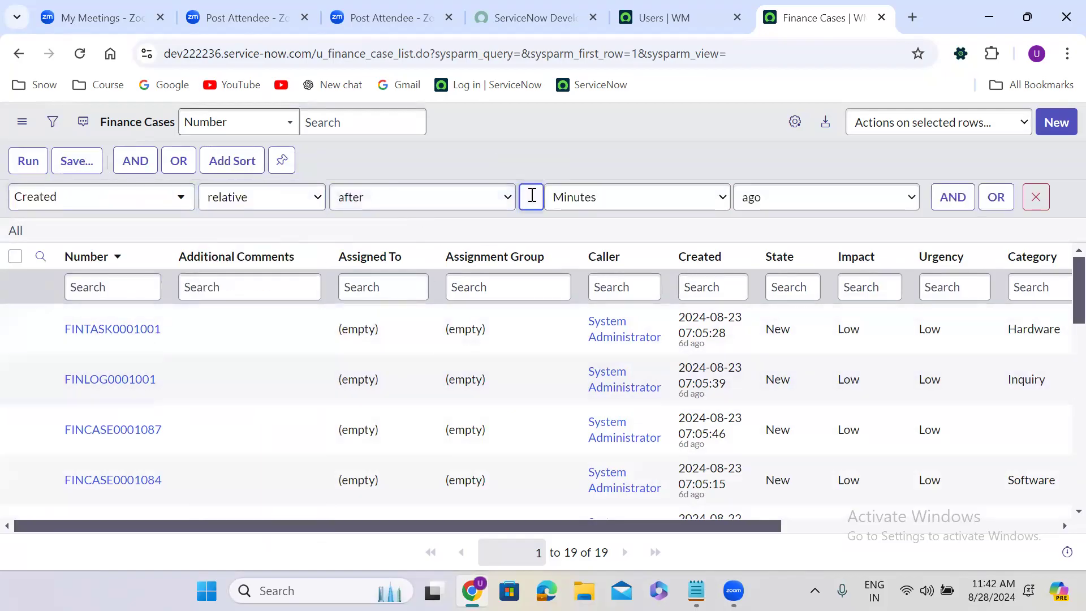
pyautogui.write('5')
pyautogui.click(610, 204)
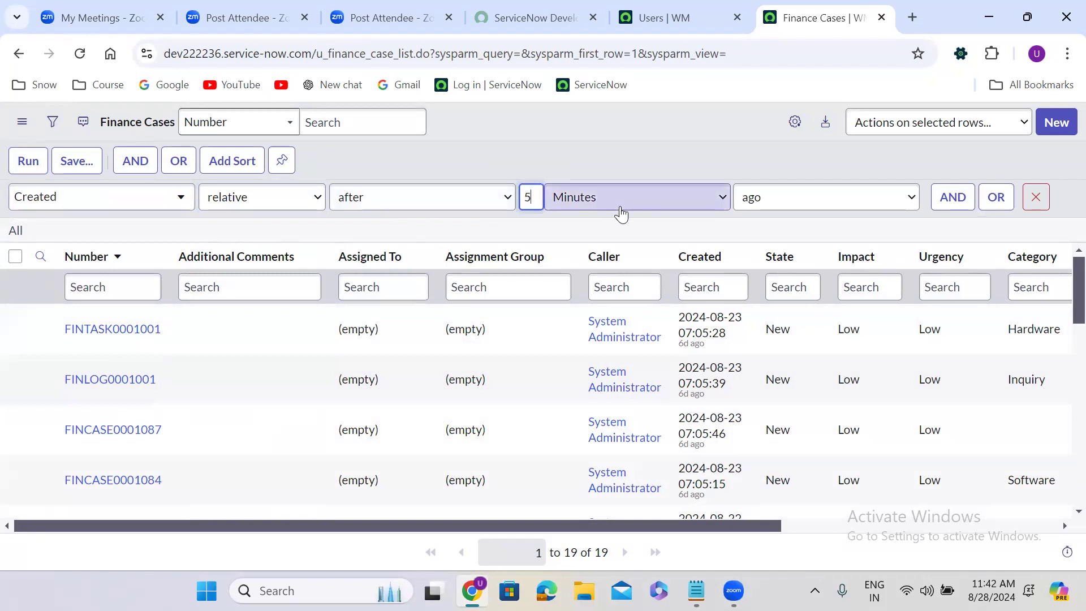
pyautogui.doubleClick(533, 192)
pyautogui.write('10')
pyautogui.click(581, 198)
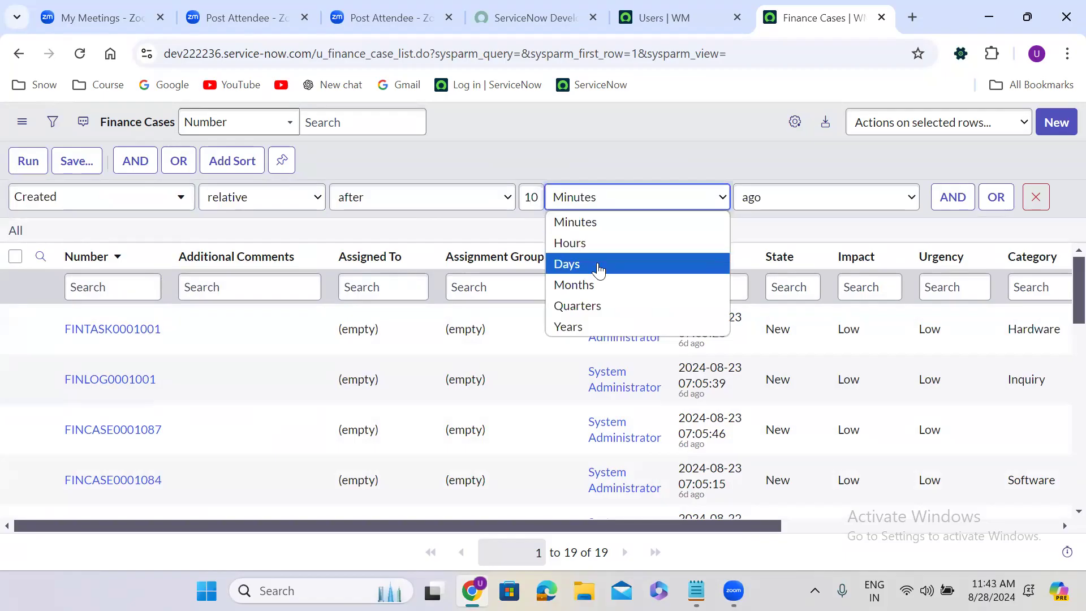
pyautogui.click(598, 263)
pyautogui.click(28, 162)
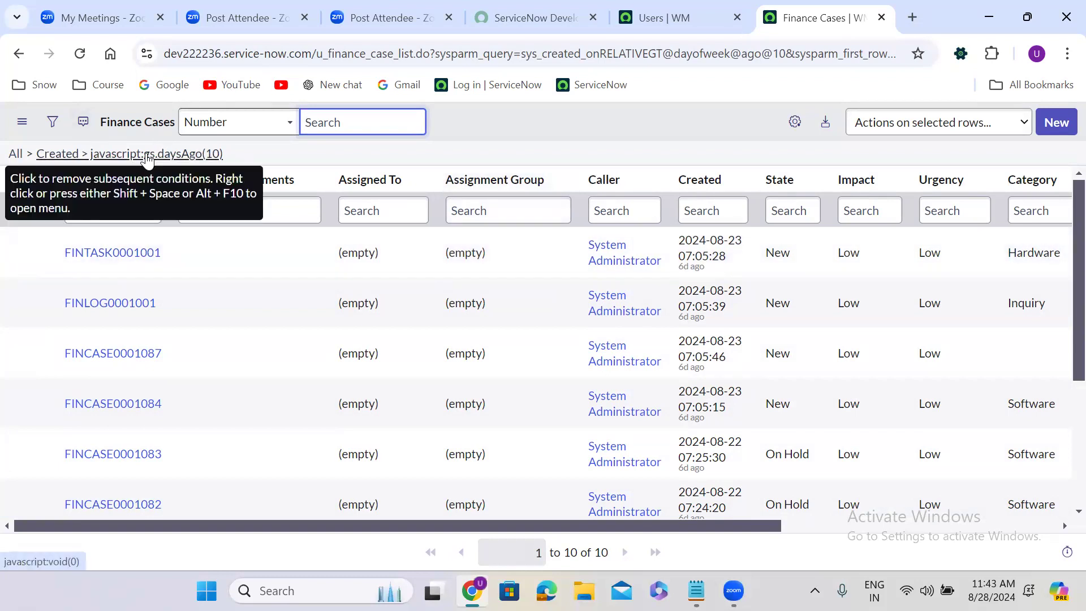
# Replace the relative Created condition with Assigned To is not empty and run the filter on the Finance Cases list
pyautogui.click(49, 124)
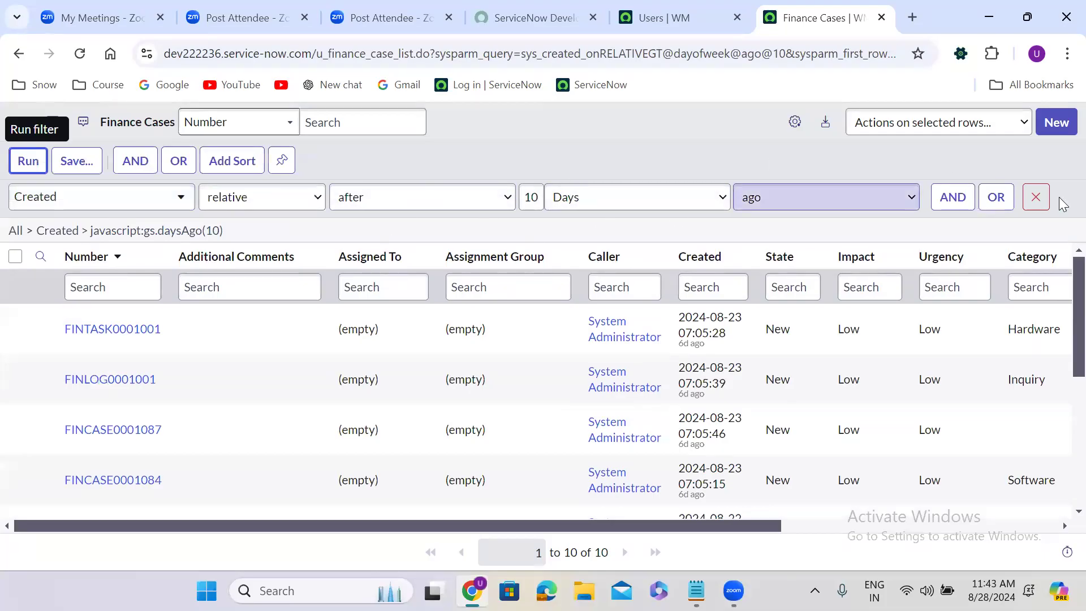
pyautogui.click(1037, 197)
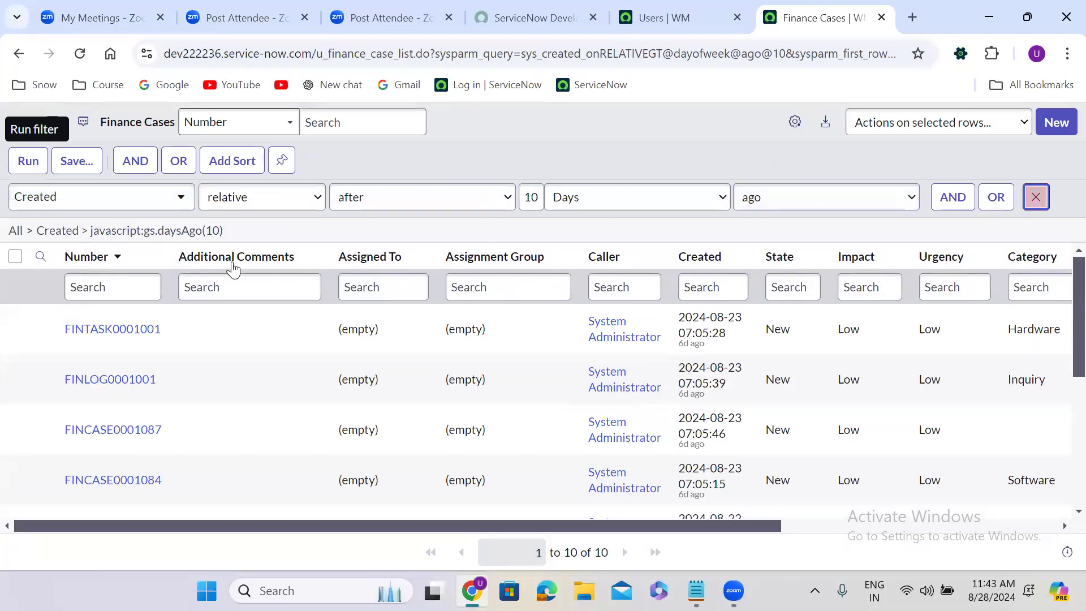
pyautogui.click(89, 197)
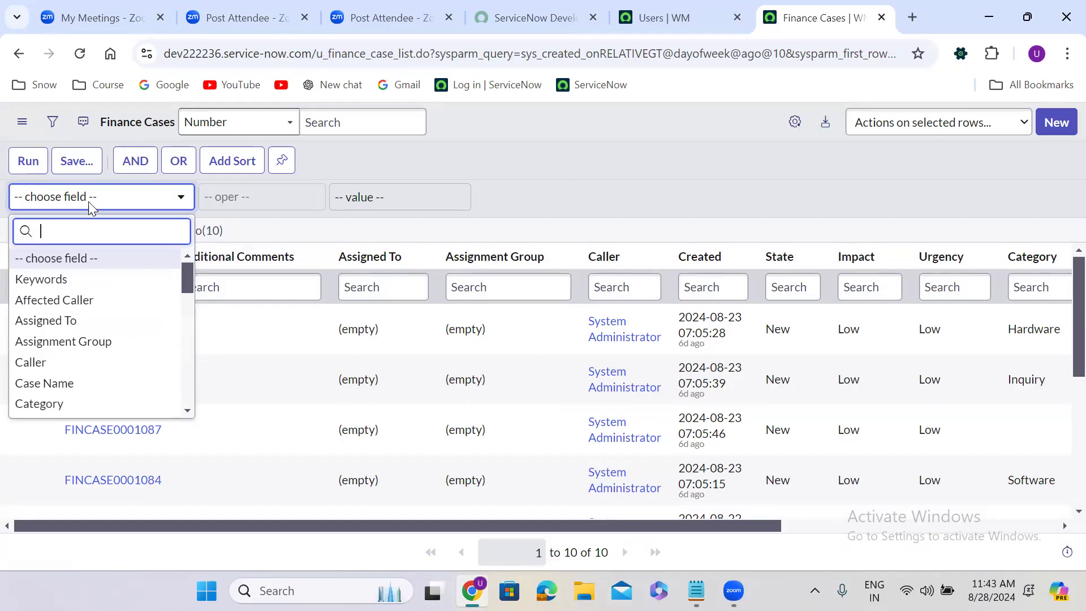
pyautogui.click(102, 320)
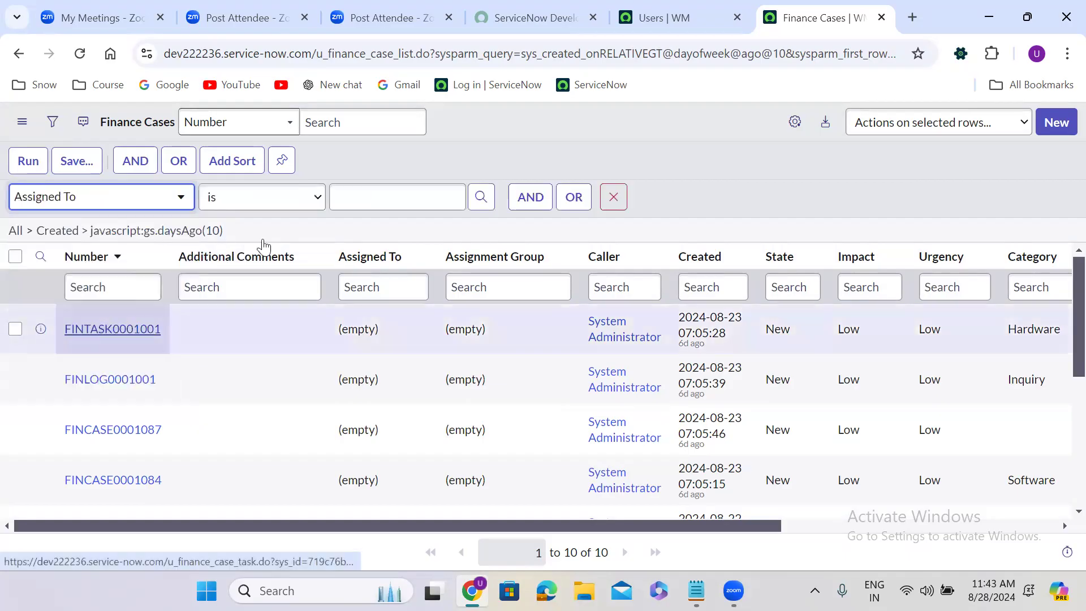
pyautogui.click(398, 199)
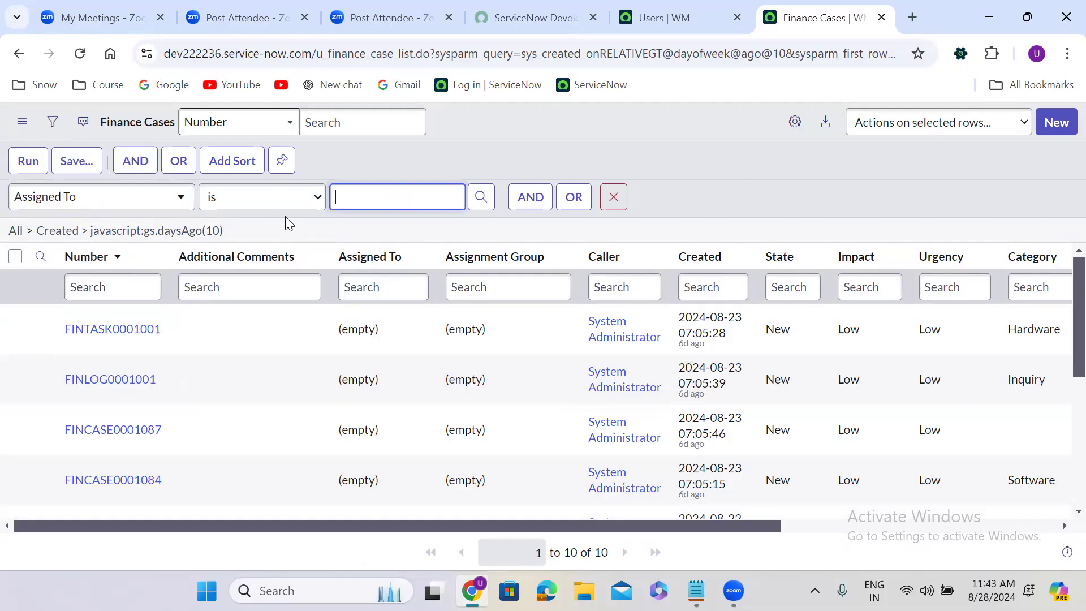
pyautogui.click(272, 200)
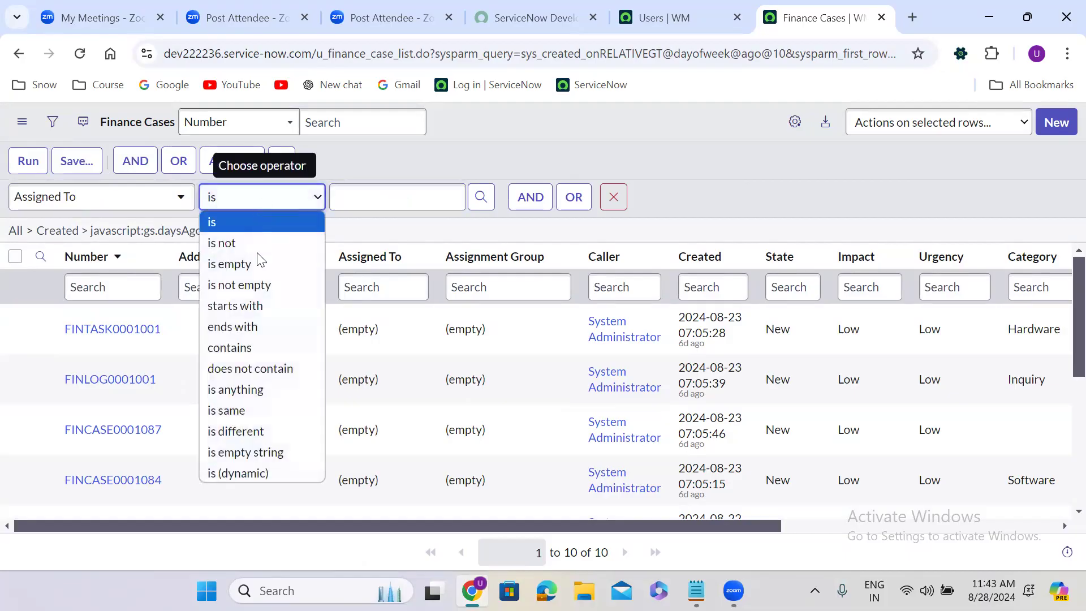
pyautogui.click(258, 286)
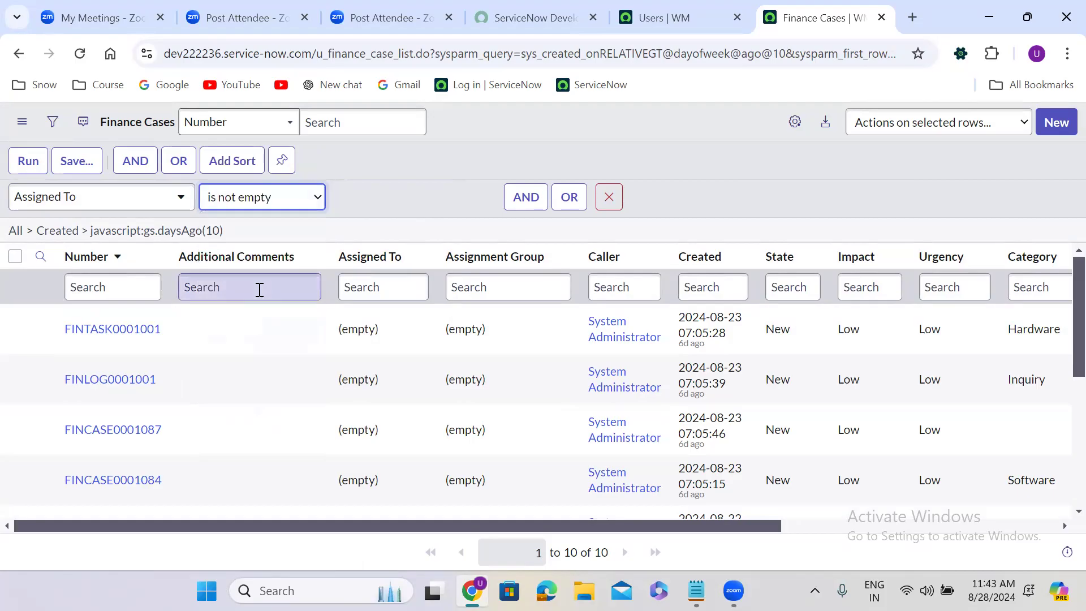
pyautogui.click(31, 164)
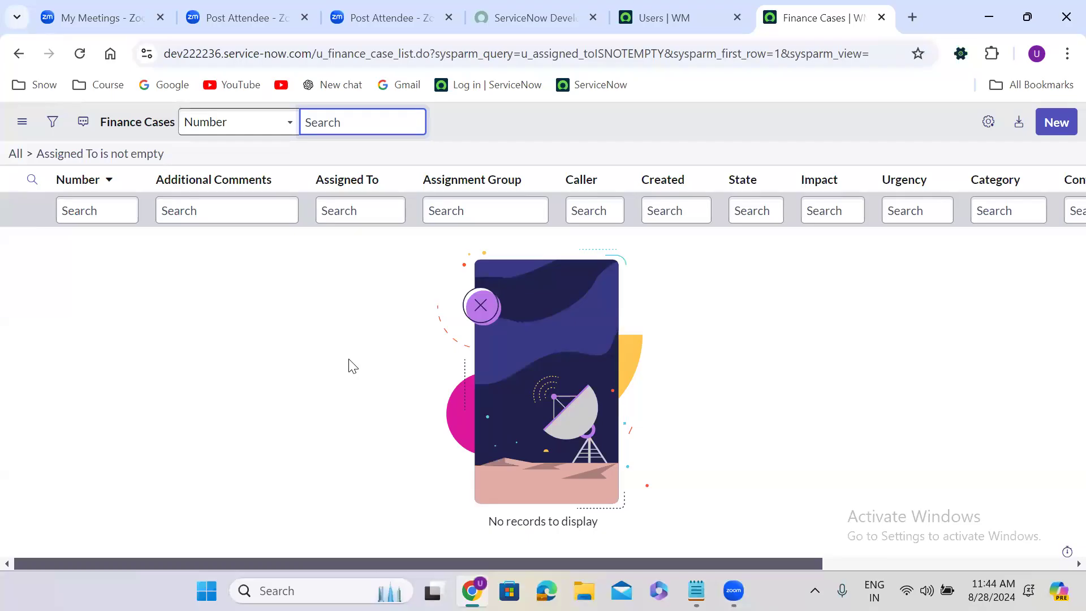
# Clear the Assigned To filter and start a new condition on the Created field with the operator at or after
pyautogui.click(16, 155)
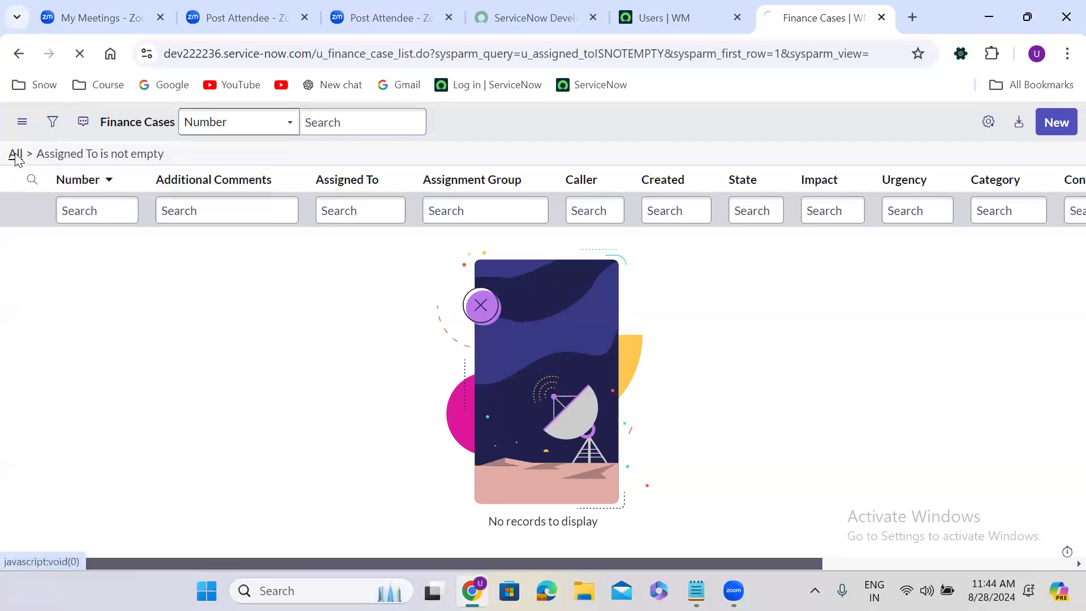
pyautogui.click(52, 122)
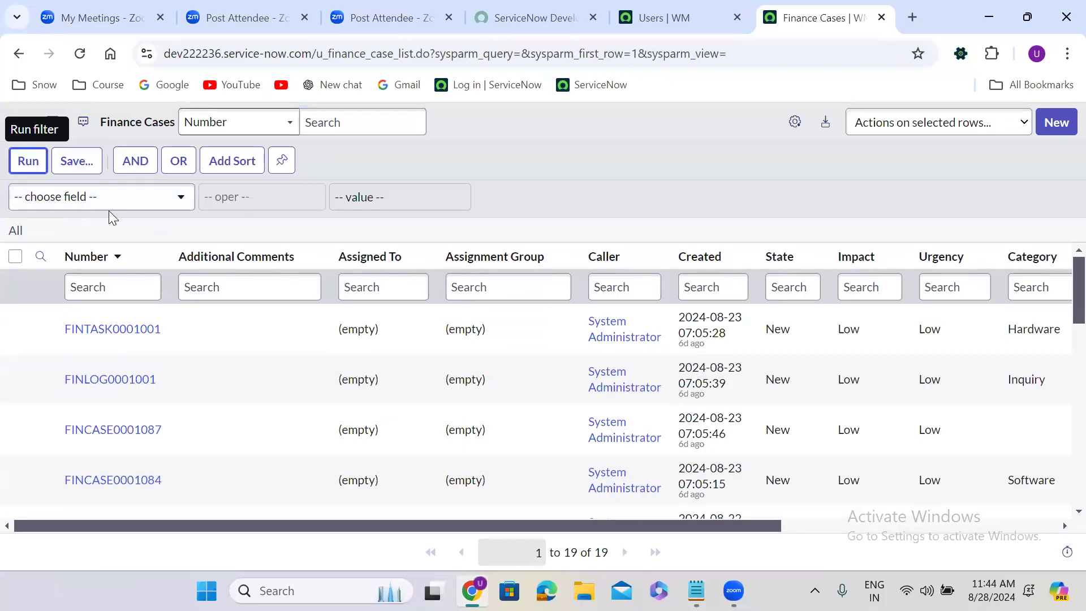
pyautogui.click(82, 197)
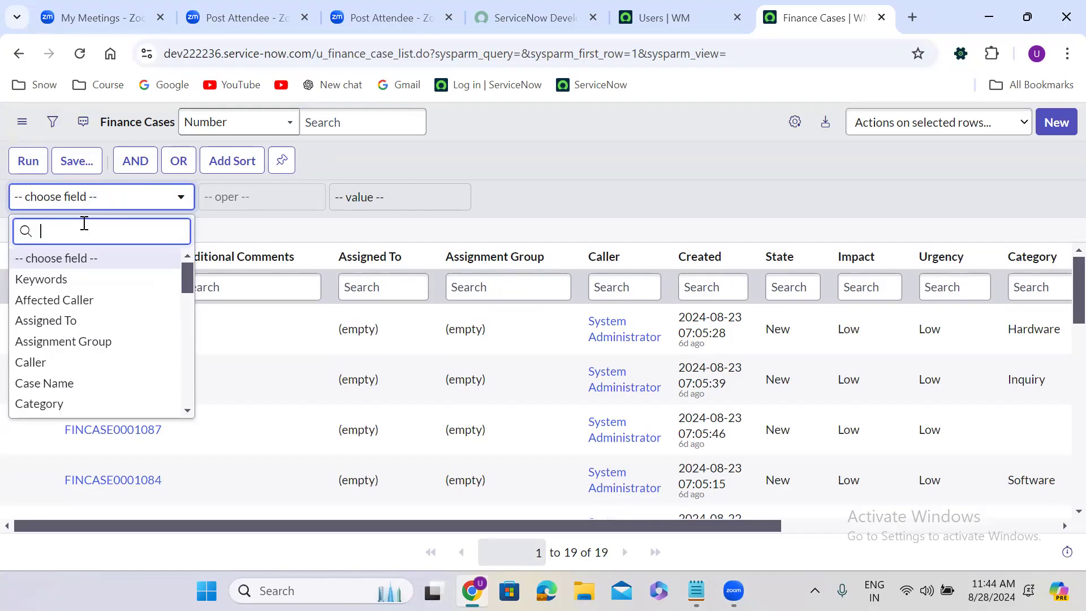
pyautogui.write('crea')
pyautogui.press('Return')
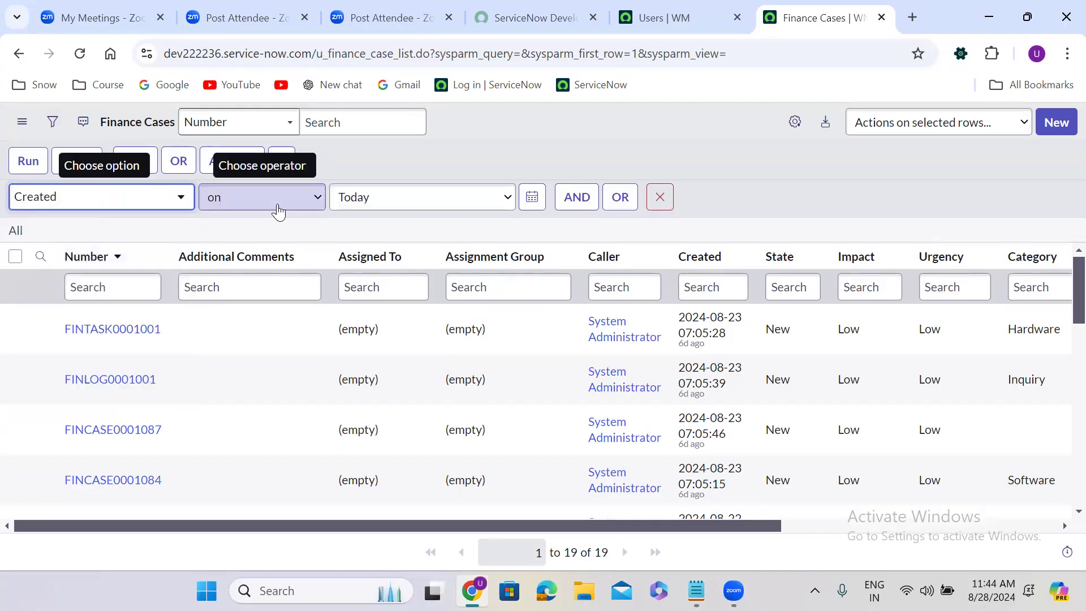
pyautogui.click(278, 212)
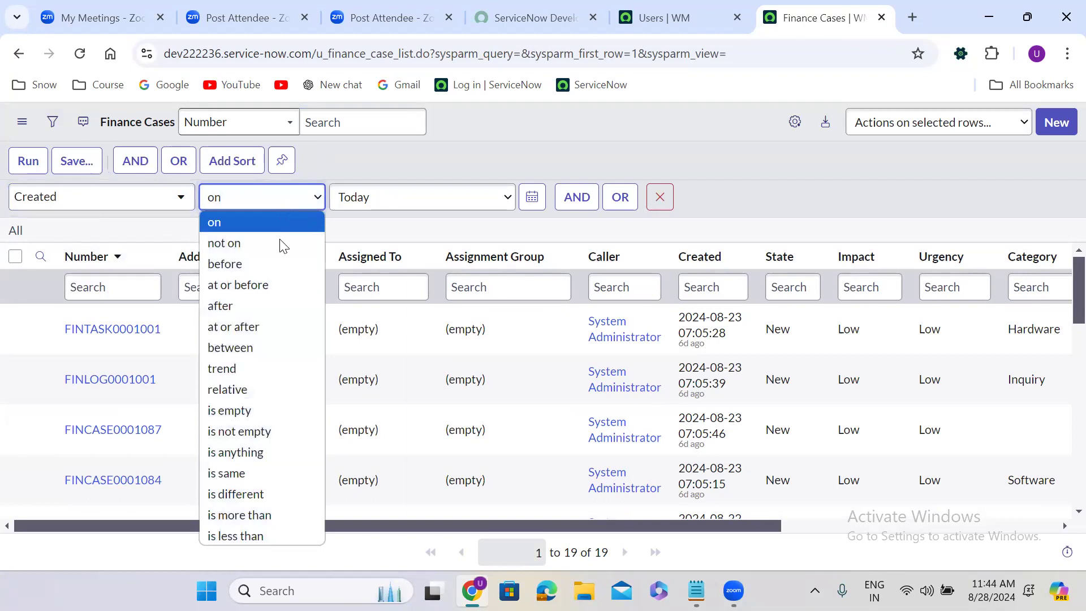
pyautogui.click(274, 327)
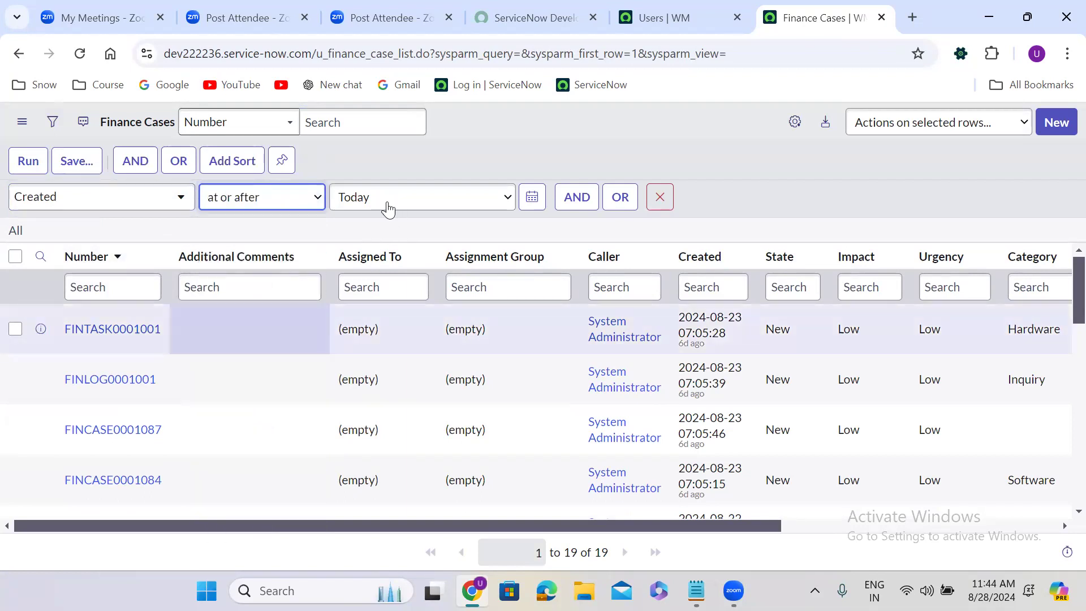
pyautogui.click(531, 198)
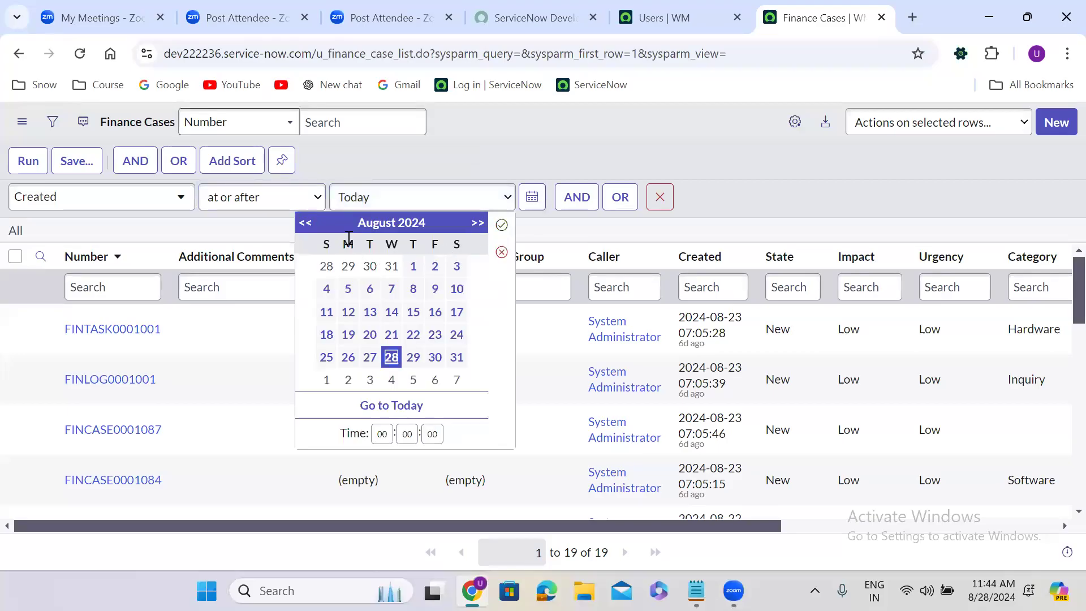
pyautogui.click(306, 225)
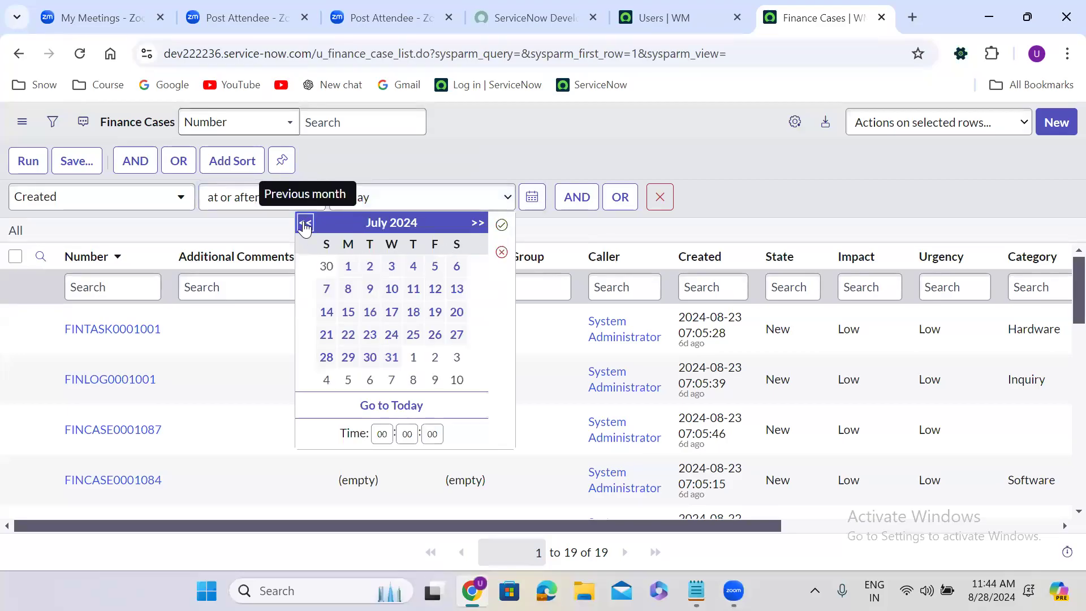
pyautogui.click(477, 224)
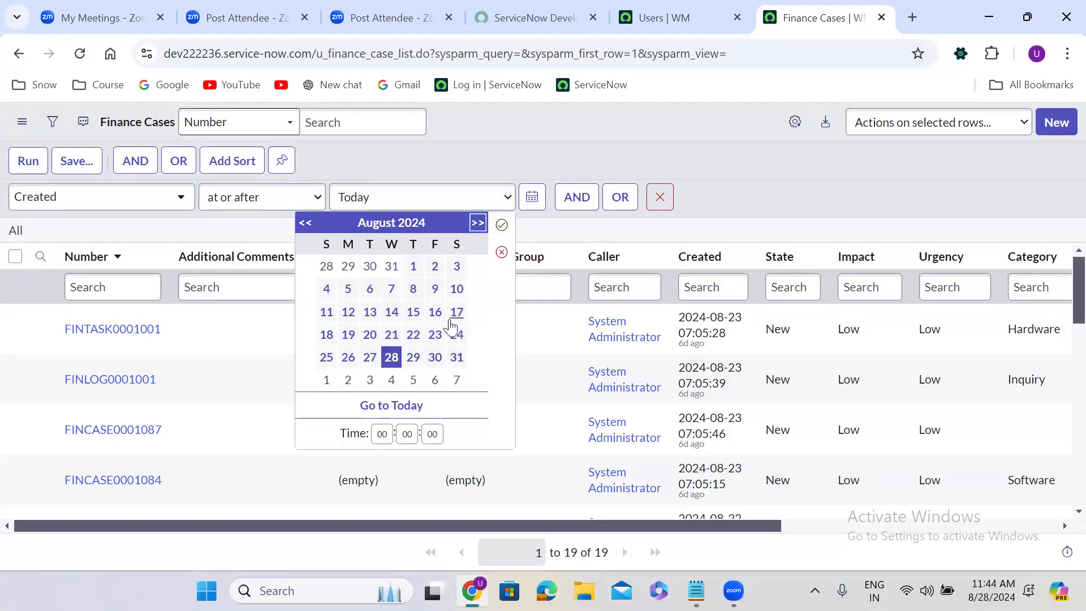
pyautogui.click(456, 290)
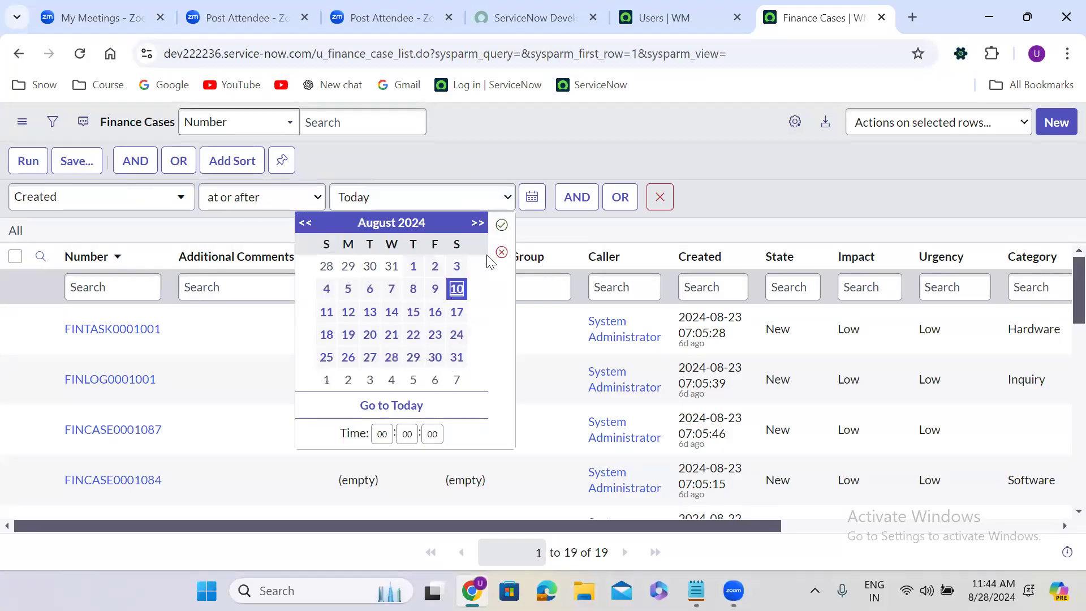
pyautogui.click(502, 225)
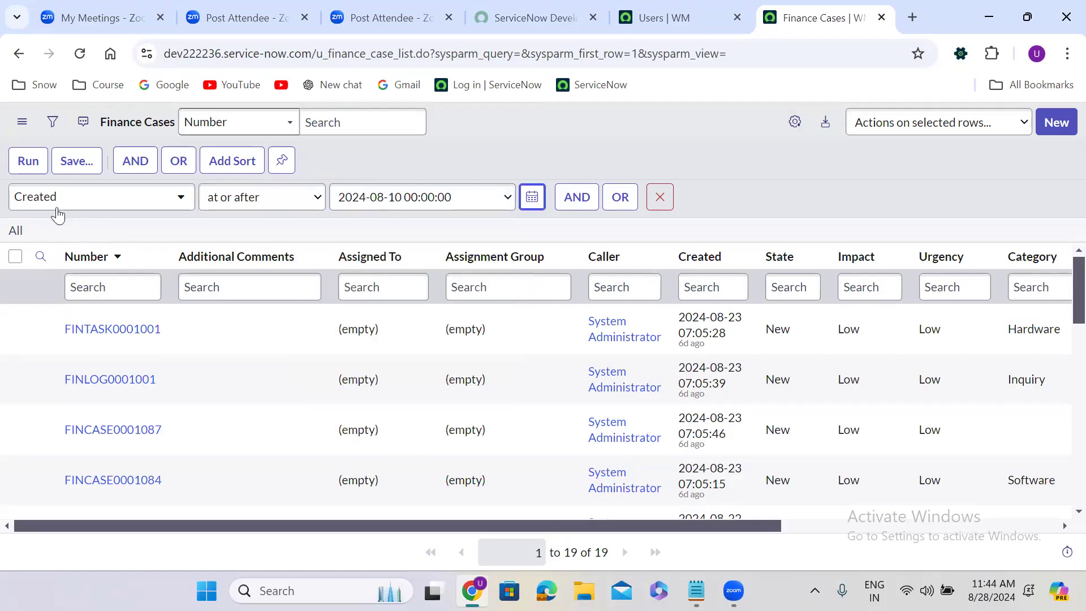
pyautogui.click(25, 164)
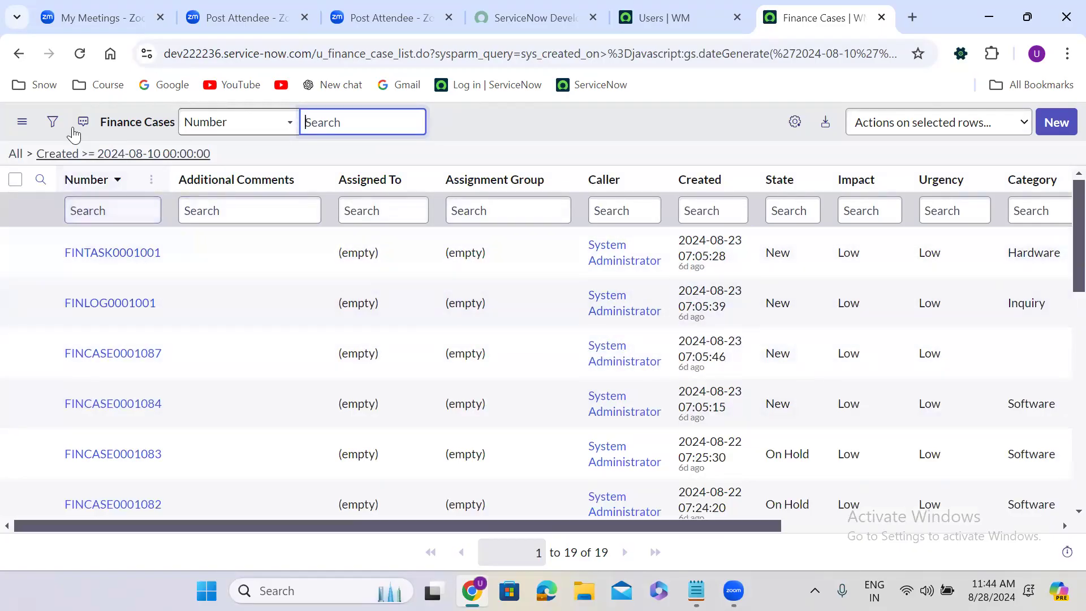
# Change the date condition to the Short Description field with the operator contains
pyautogui.click(53, 122)
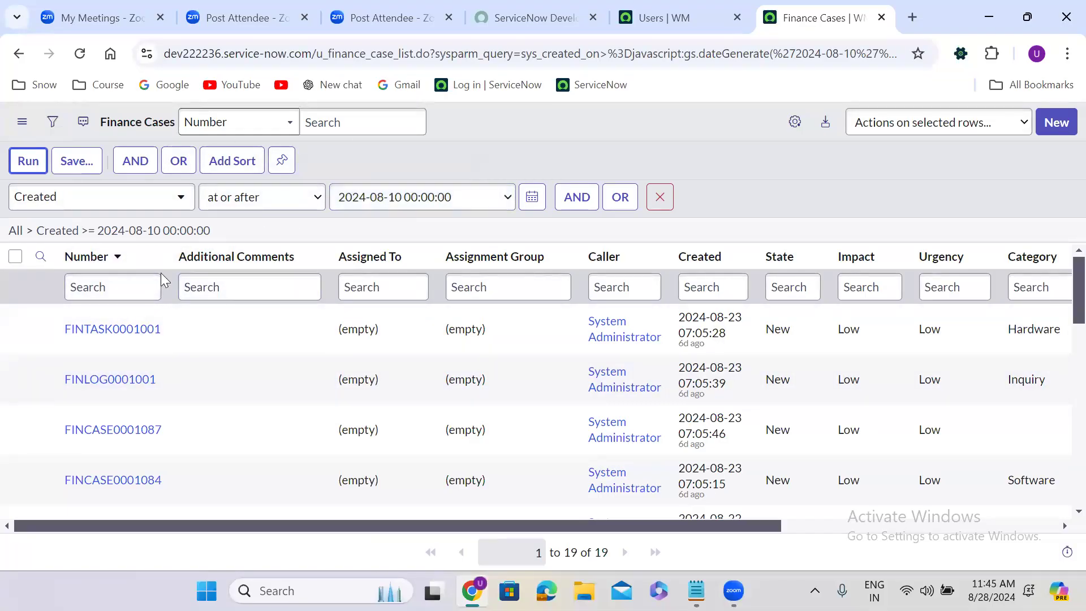
pyautogui.click(293, 198)
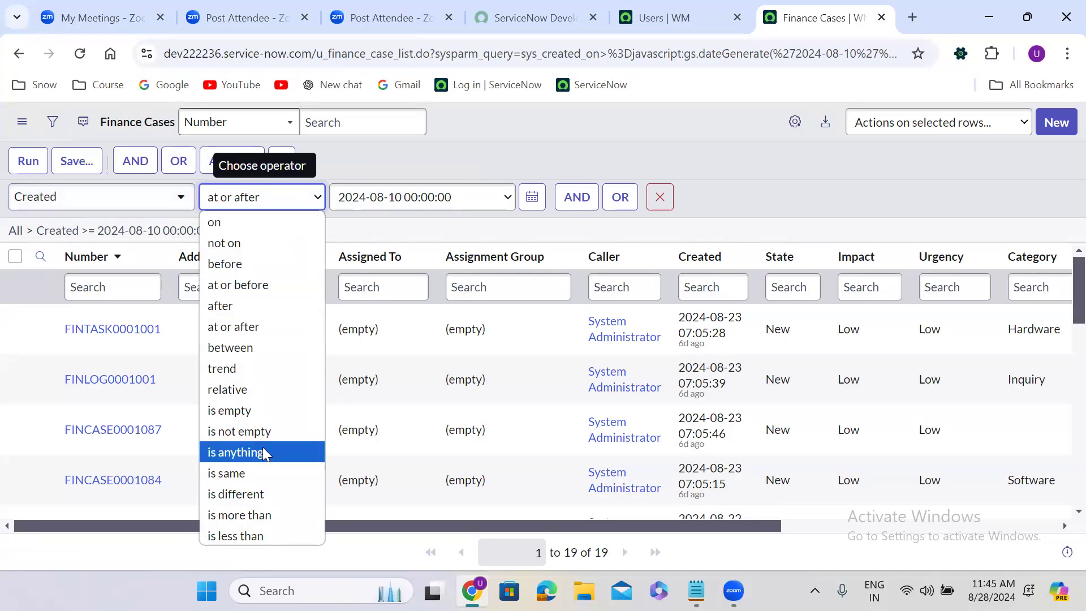
pyautogui.click(110, 198)
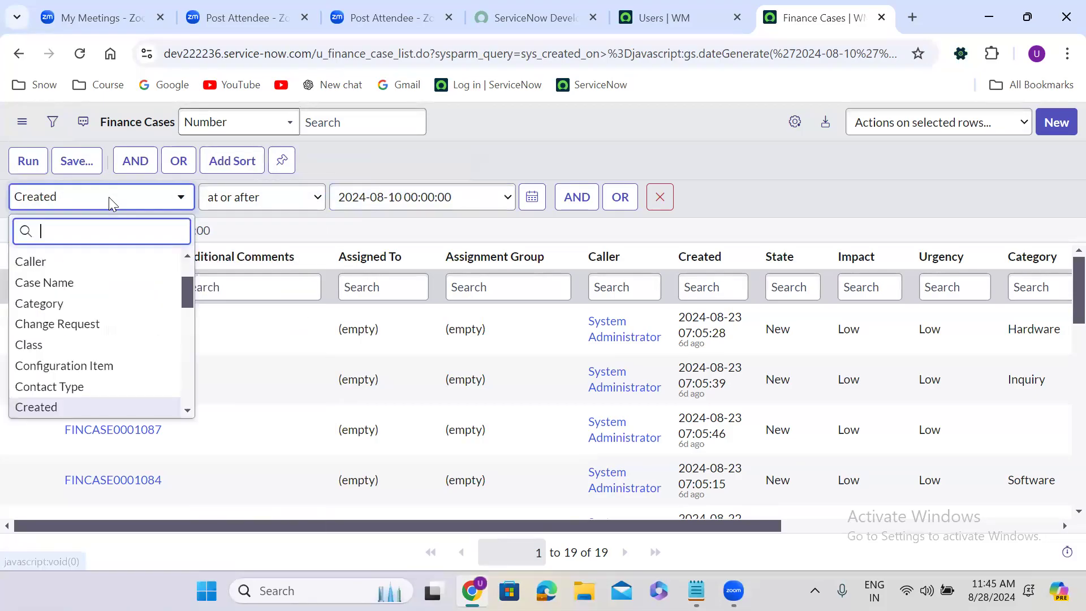
pyautogui.write('sh')
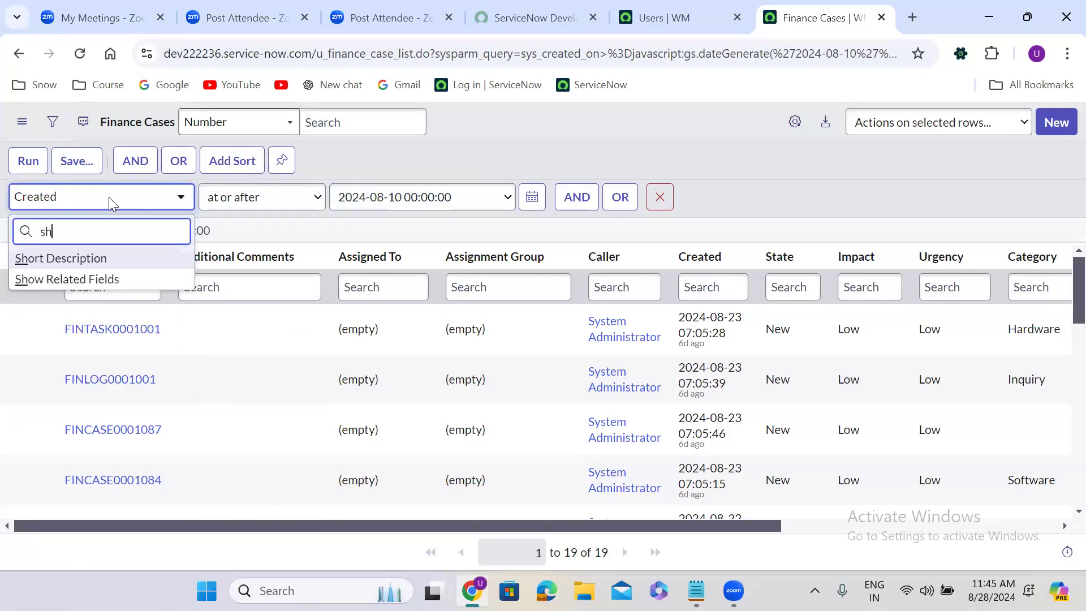
pyautogui.click(136, 260)
pyautogui.click(262, 198)
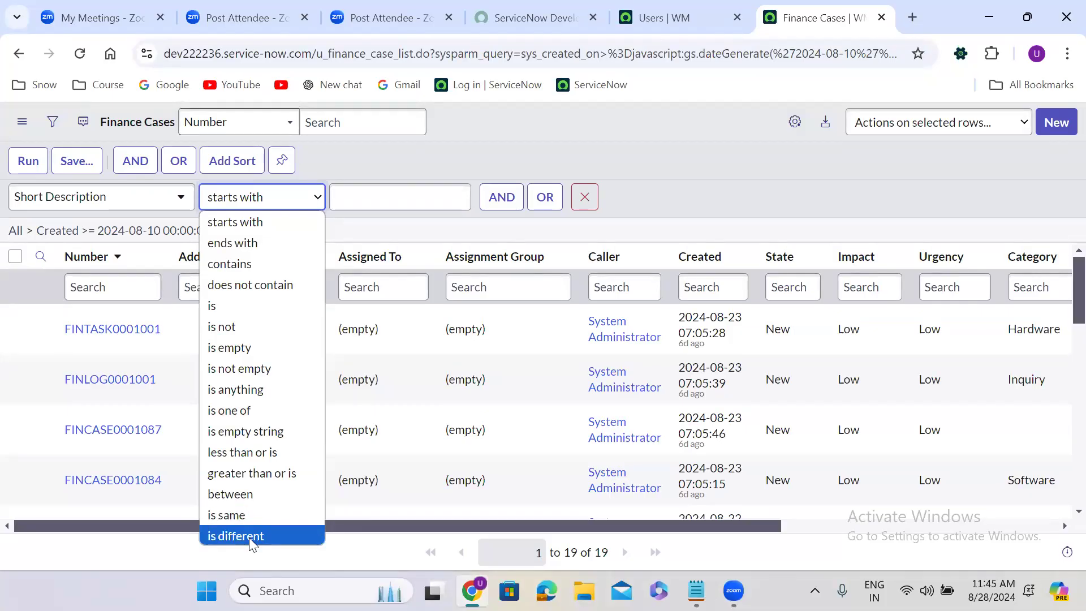
pyautogui.click(271, 263)
# Enter "test 234" as the Short Description value and run the filter
pyautogui.click(357, 199)
pyautogui.write('tes')
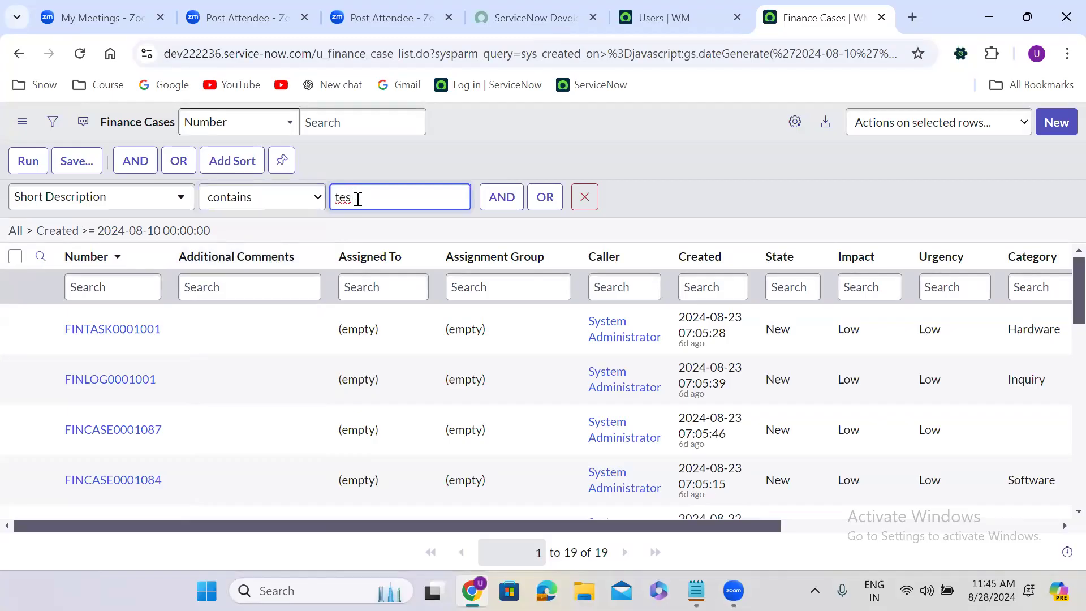
pyautogui.write(' 234')
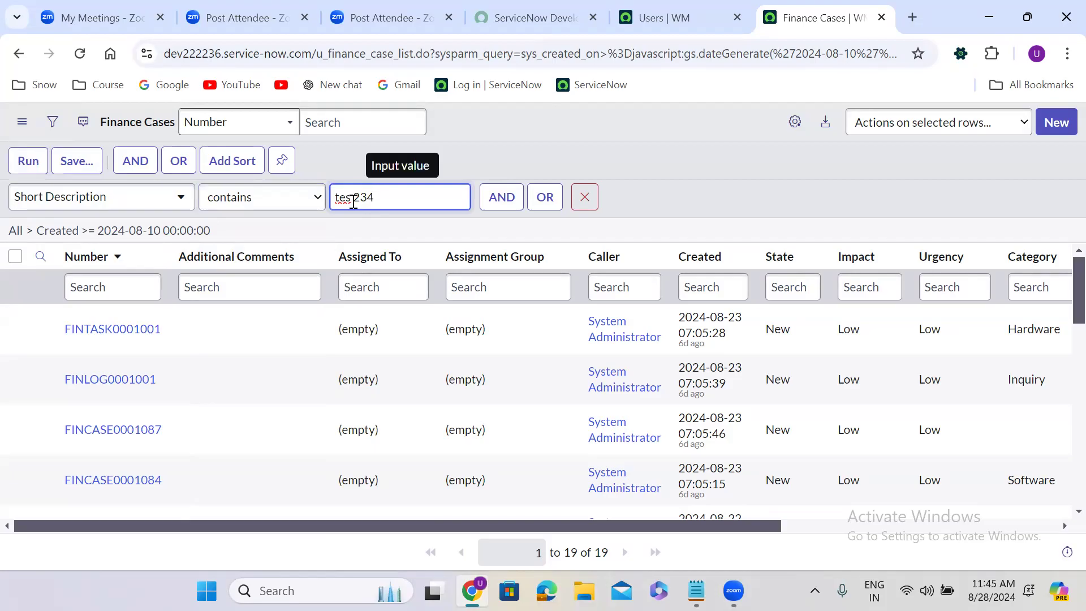
pyautogui.press('Left')
pyautogui.write('t')
pyautogui.click(34, 168)
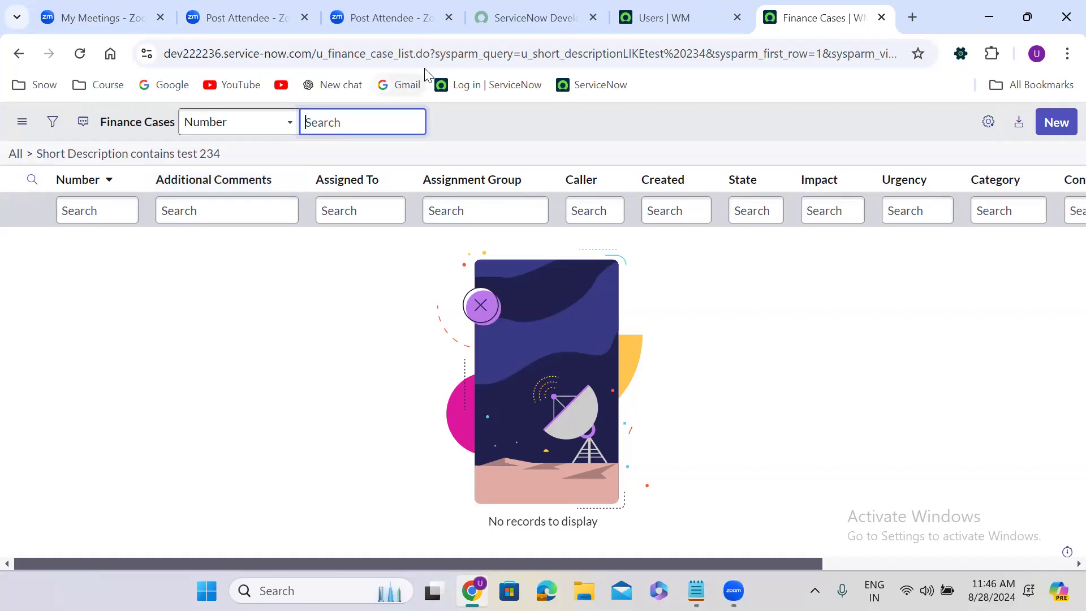
# Switch to the Users list and filter it by Name contains the person's first name
pyautogui.click(659, 18)
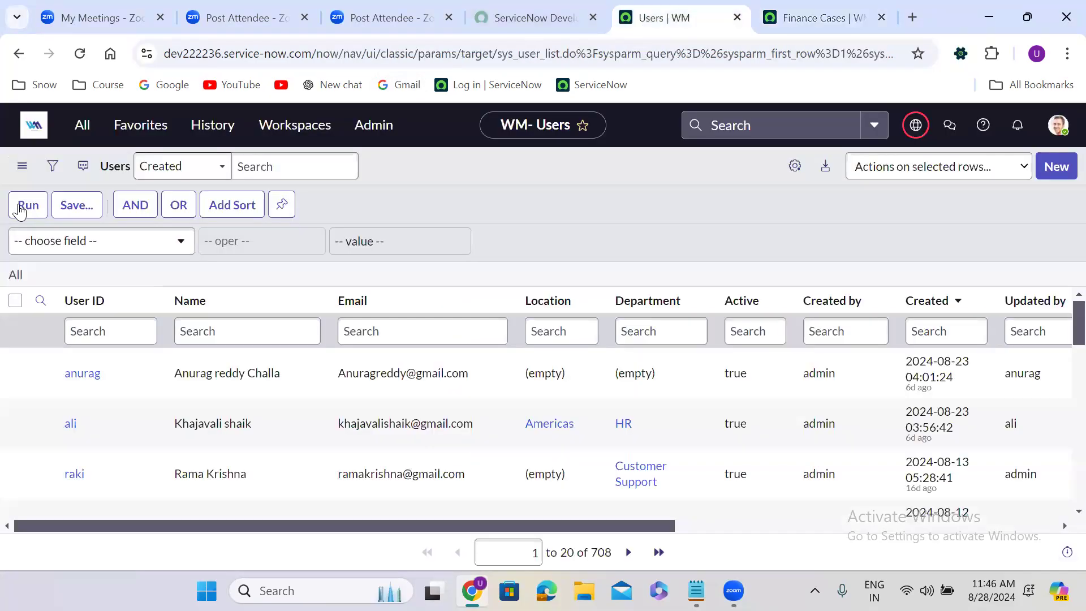
pyautogui.write('name')
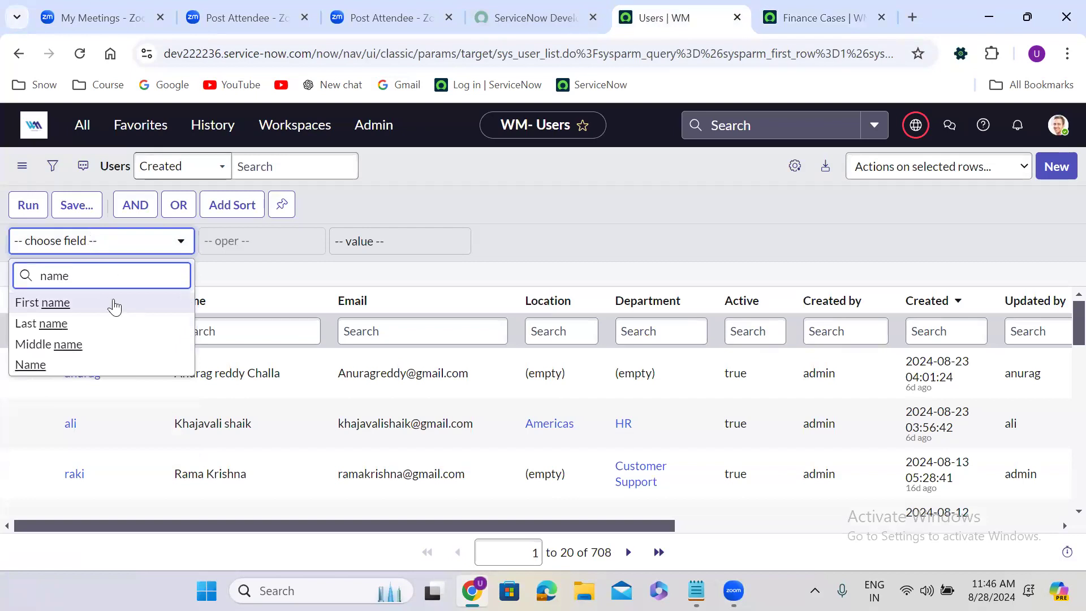
pyautogui.click(110, 367)
pyautogui.click(259, 244)
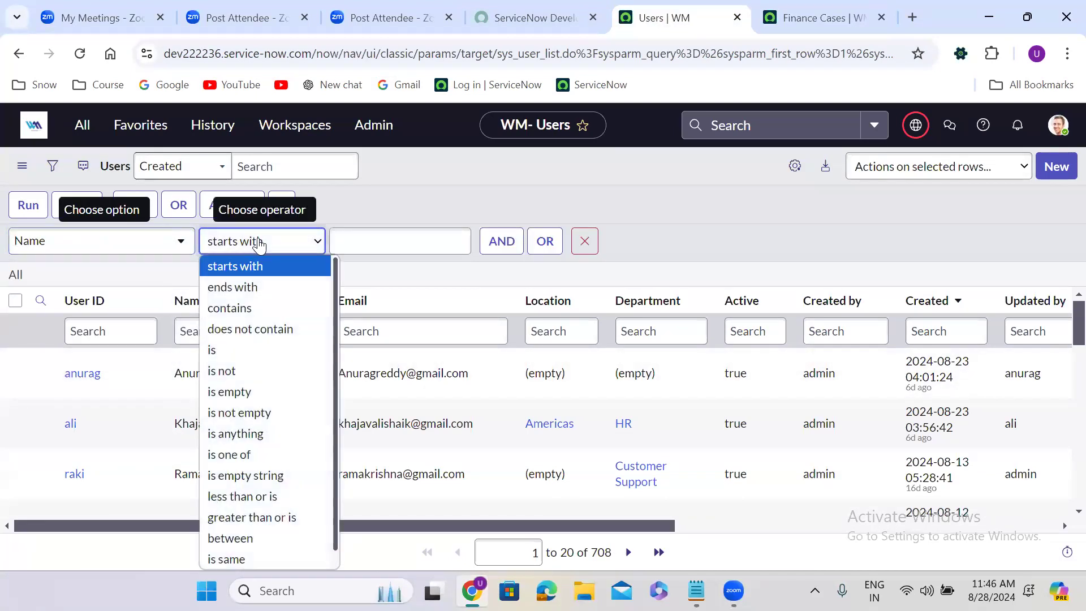
pyautogui.click(262, 310)
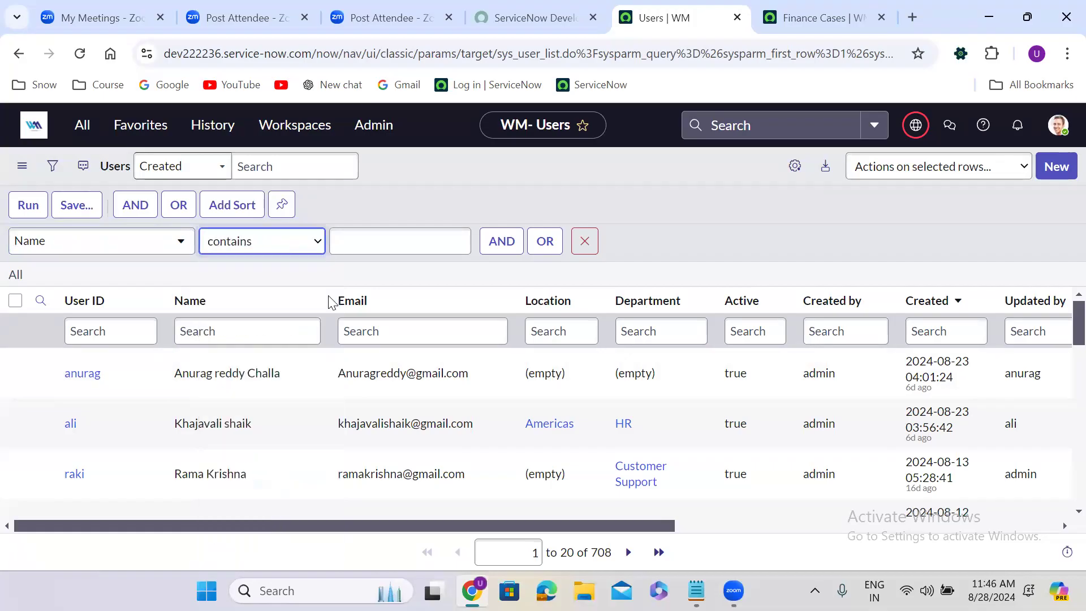
pyautogui.click(367, 247)
pyautogui.write('Uday')
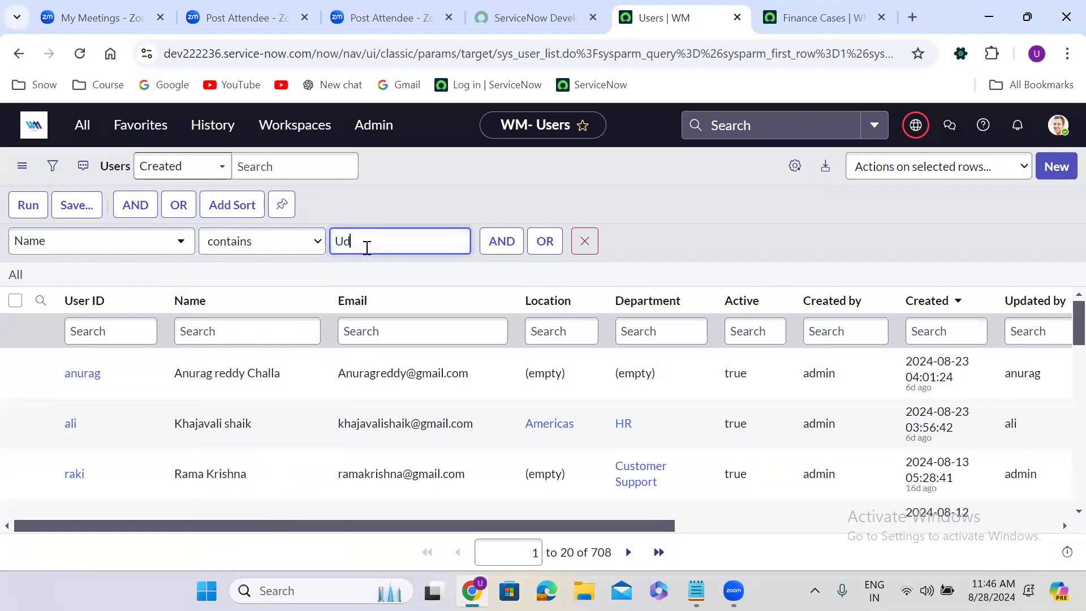
pyautogui.click(28, 207)
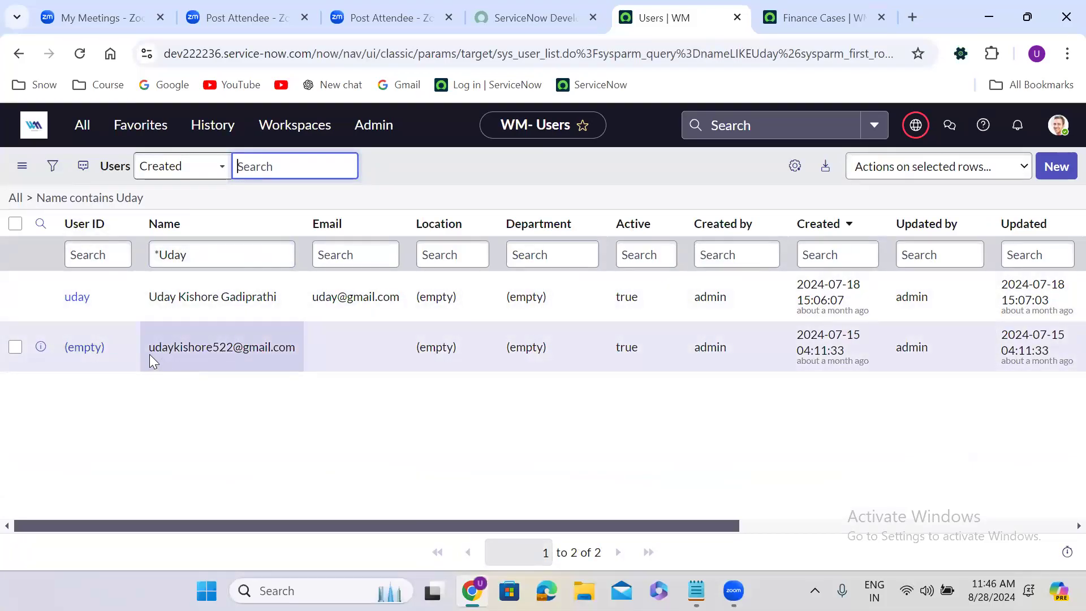
# Examine the matching text in the Name column and clear the filter to list all users
pyautogui.moveTo(149, 355); pyautogui.dragTo(180, 356)
pyautogui.moveTo(155, 296); pyautogui.dragTo(186, 297)
pyautogui.click(247, 408)
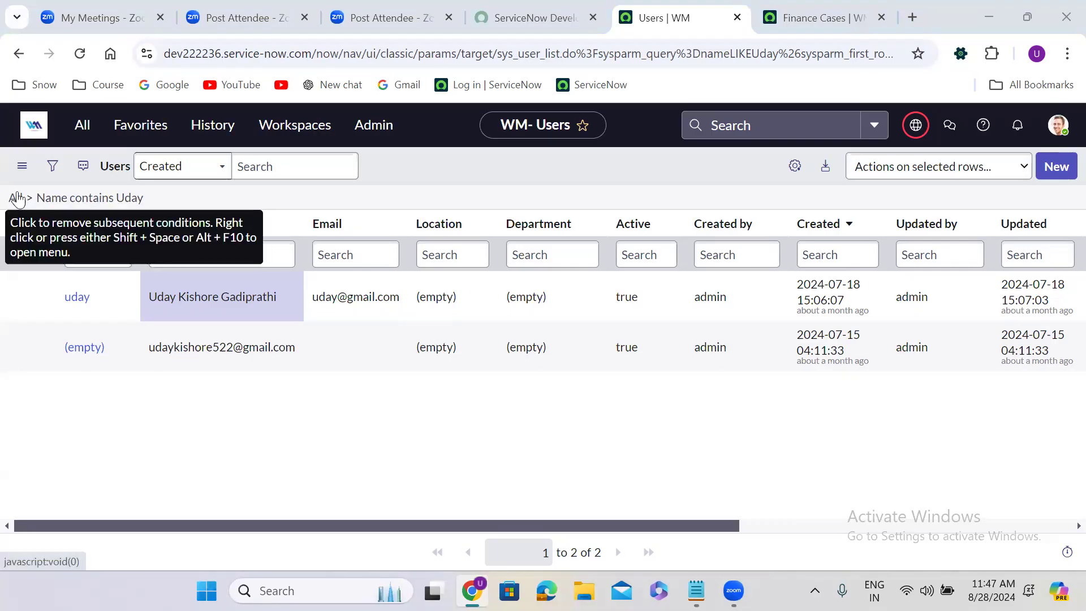
pyautogui.click(53, 164)
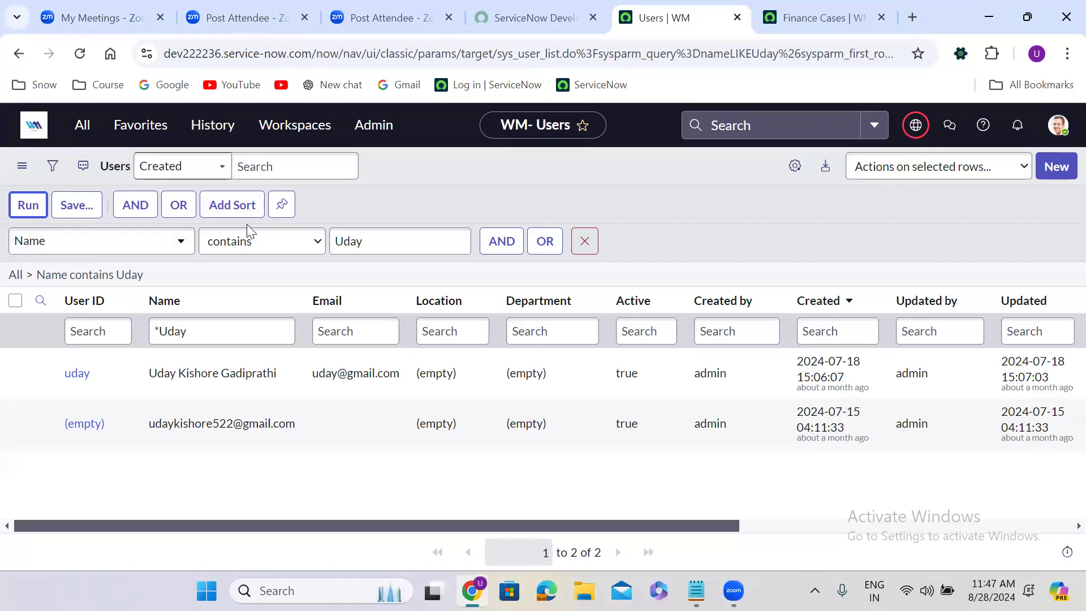
pyautogui.click(16, 277)
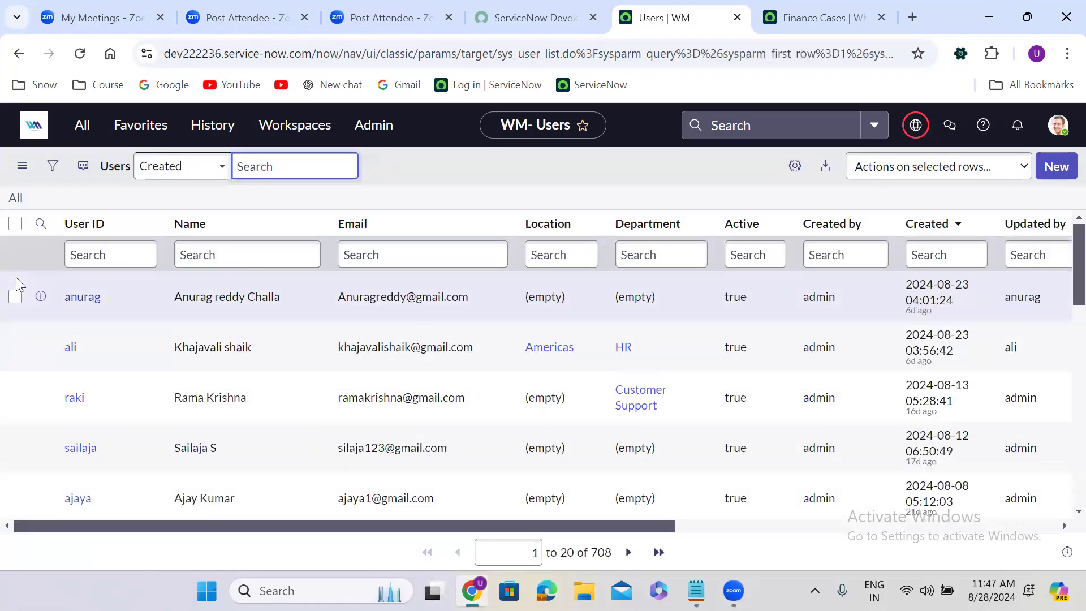